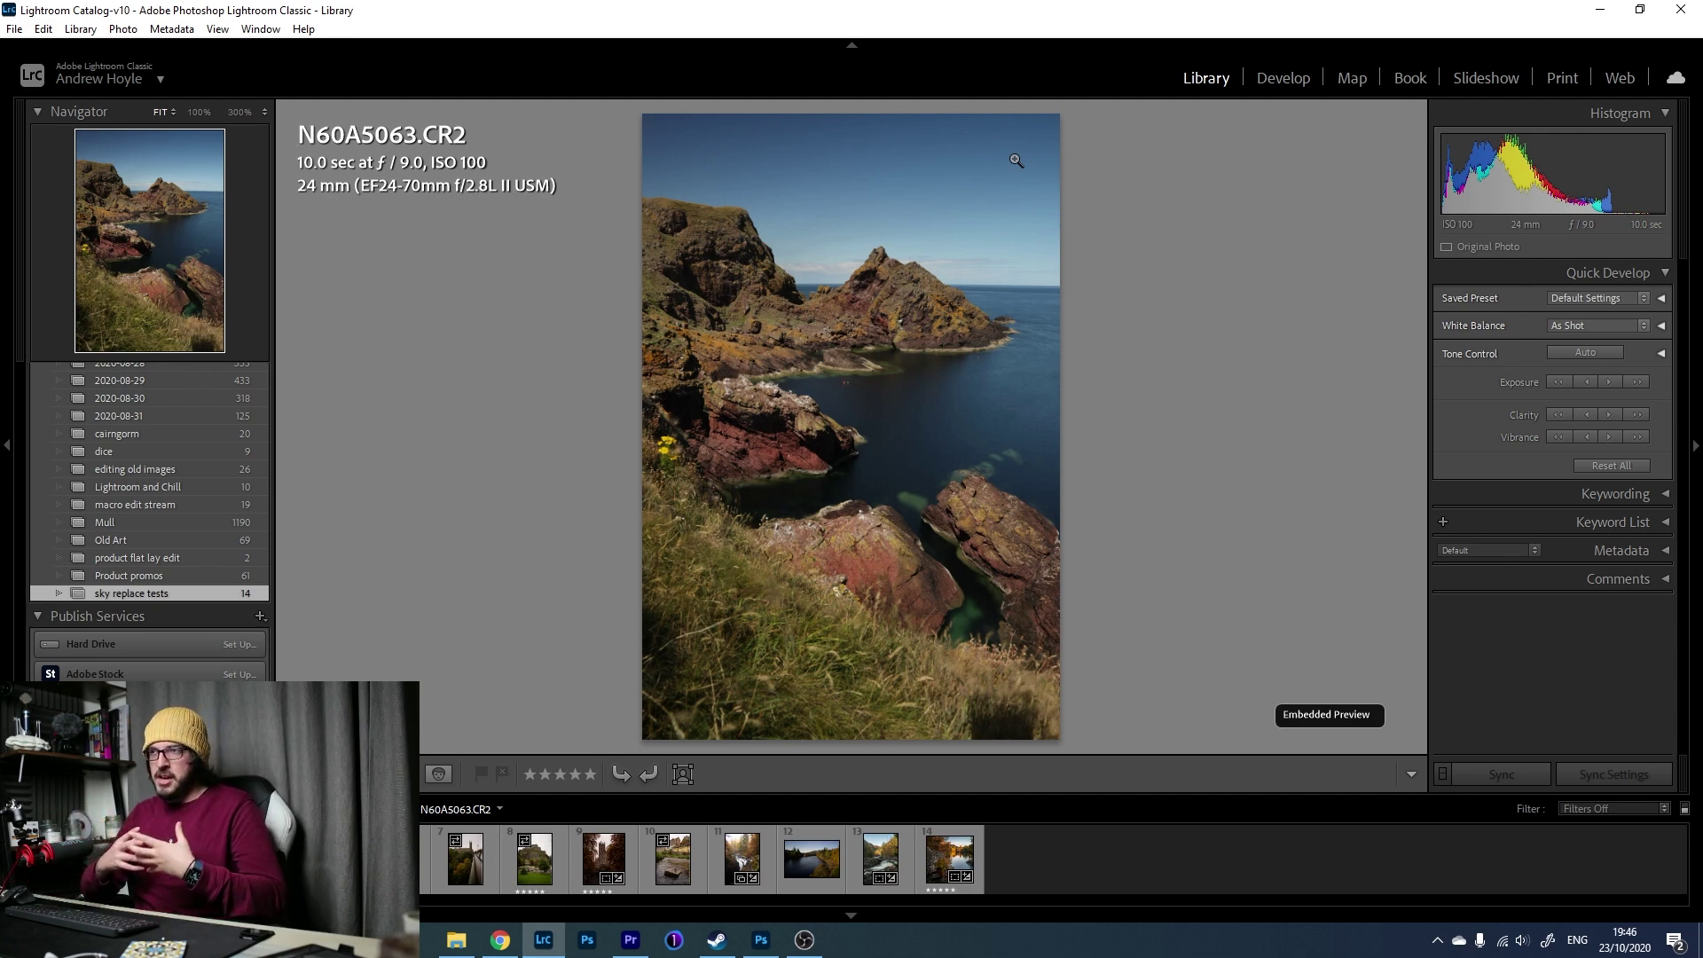
# Open the coastal photo N60A5063.CR2 from Lightroom for editing in Adobe Photoshop 2021.
pyautogui.rightClick(874, 320)
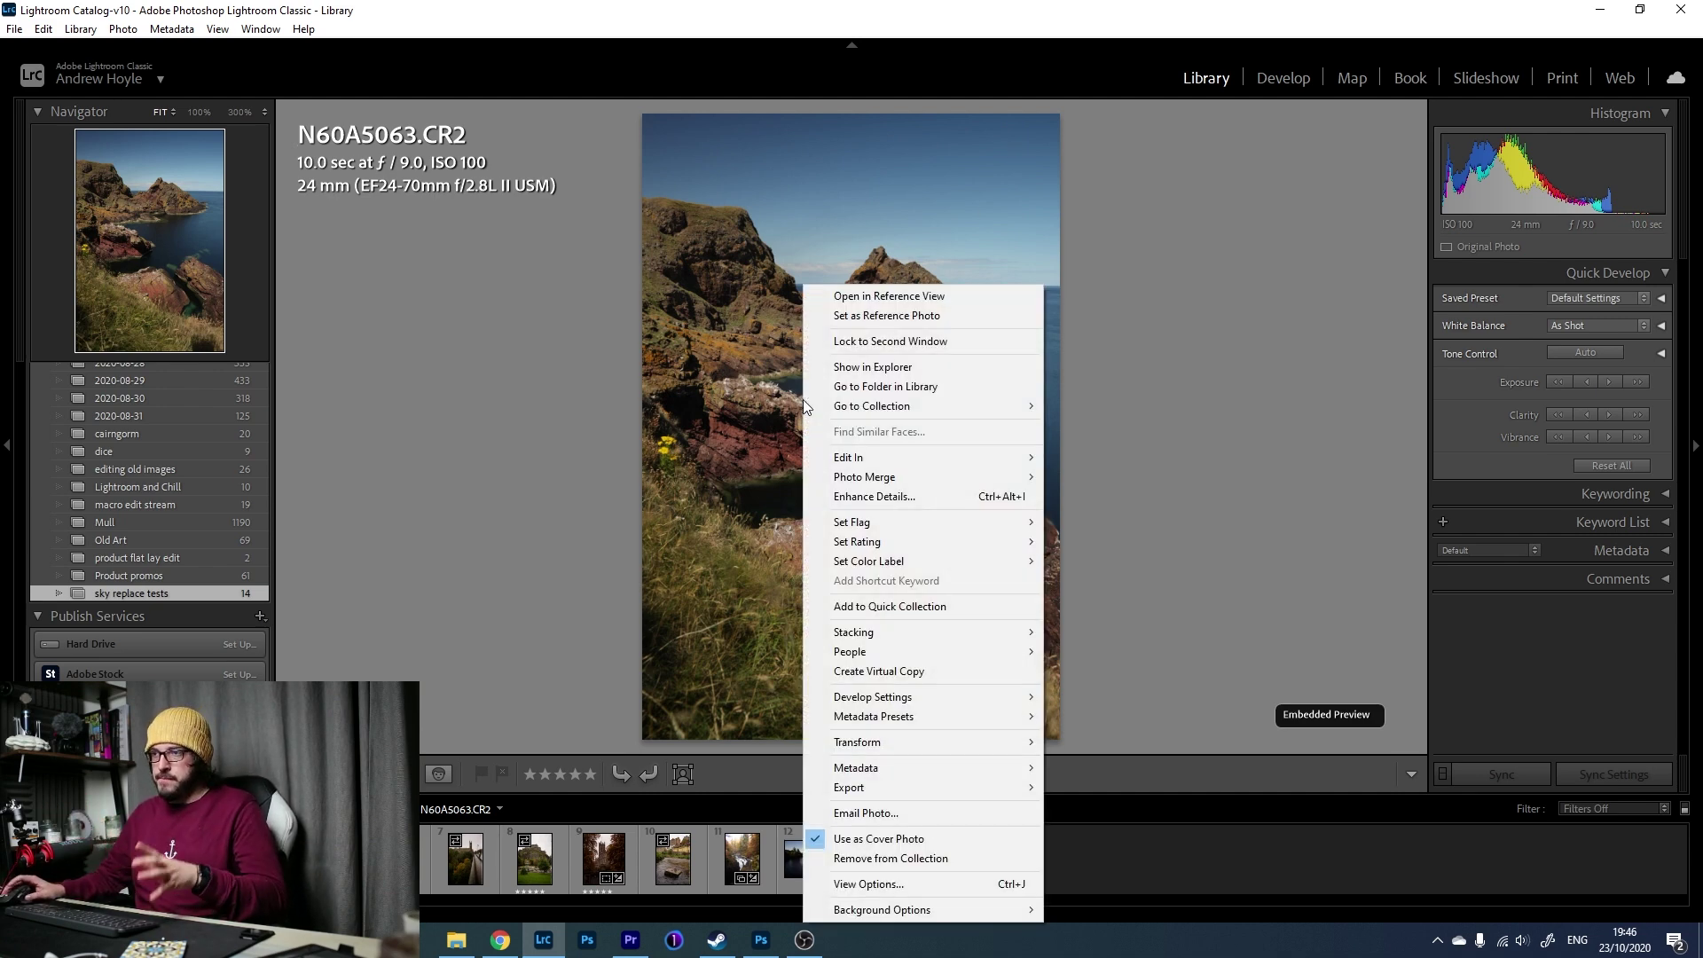
pyautogui.moveTo(980, 464)
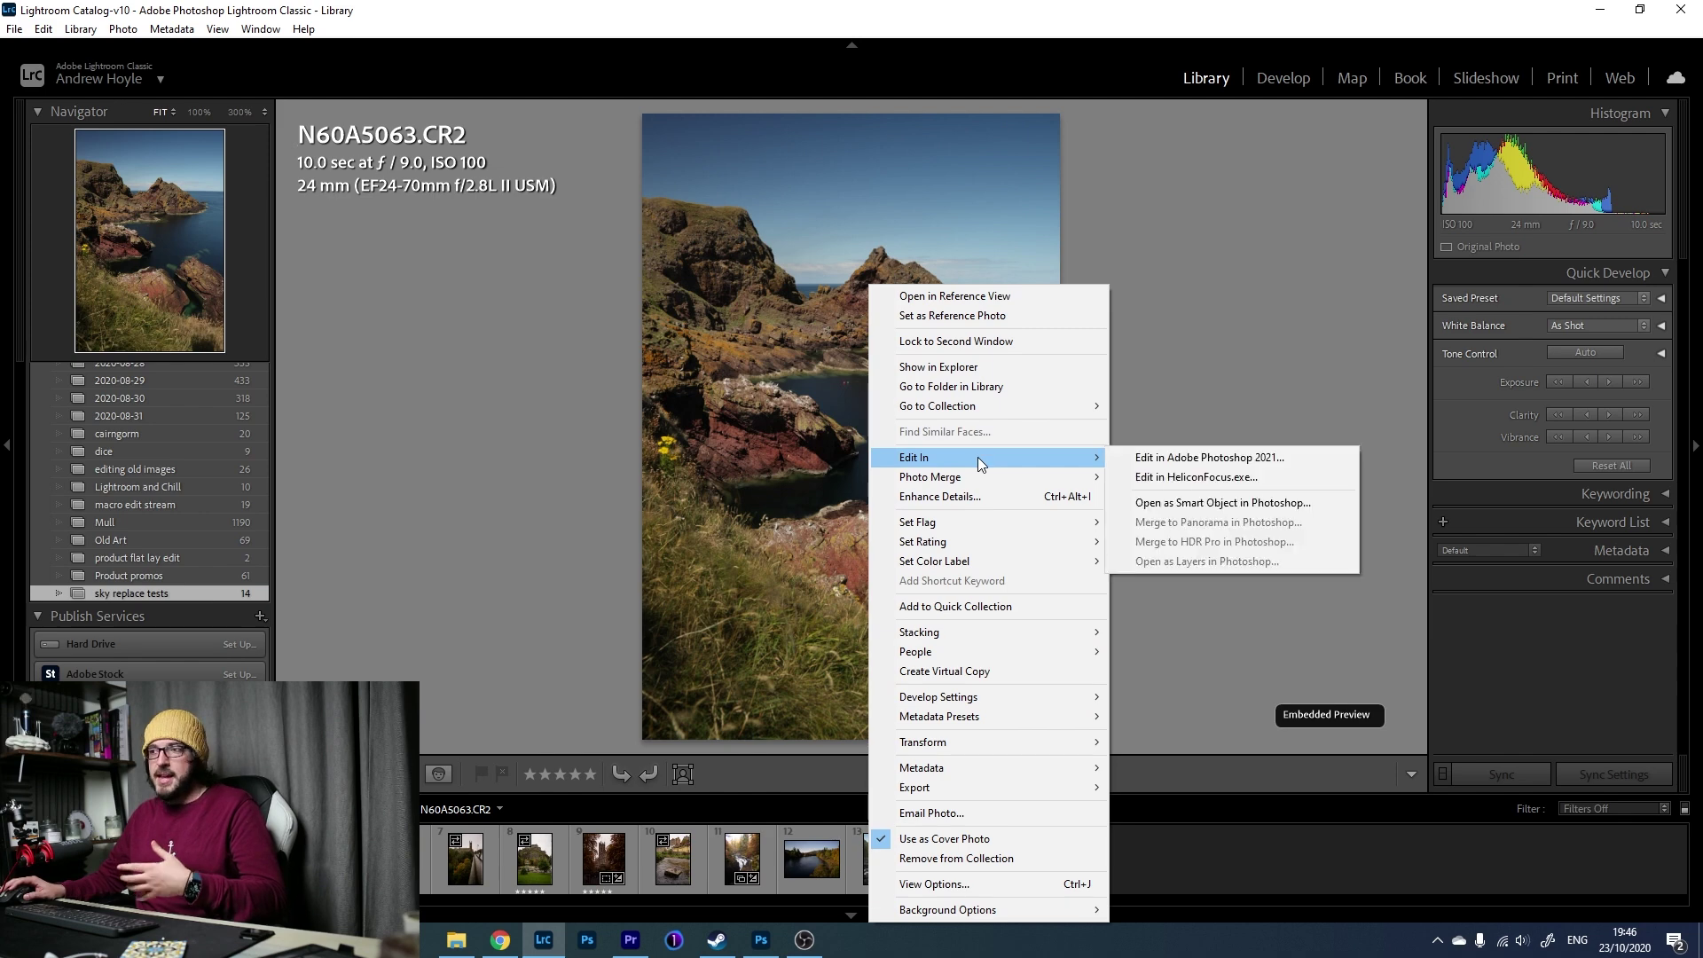
pyautogui.click(1221, 458)
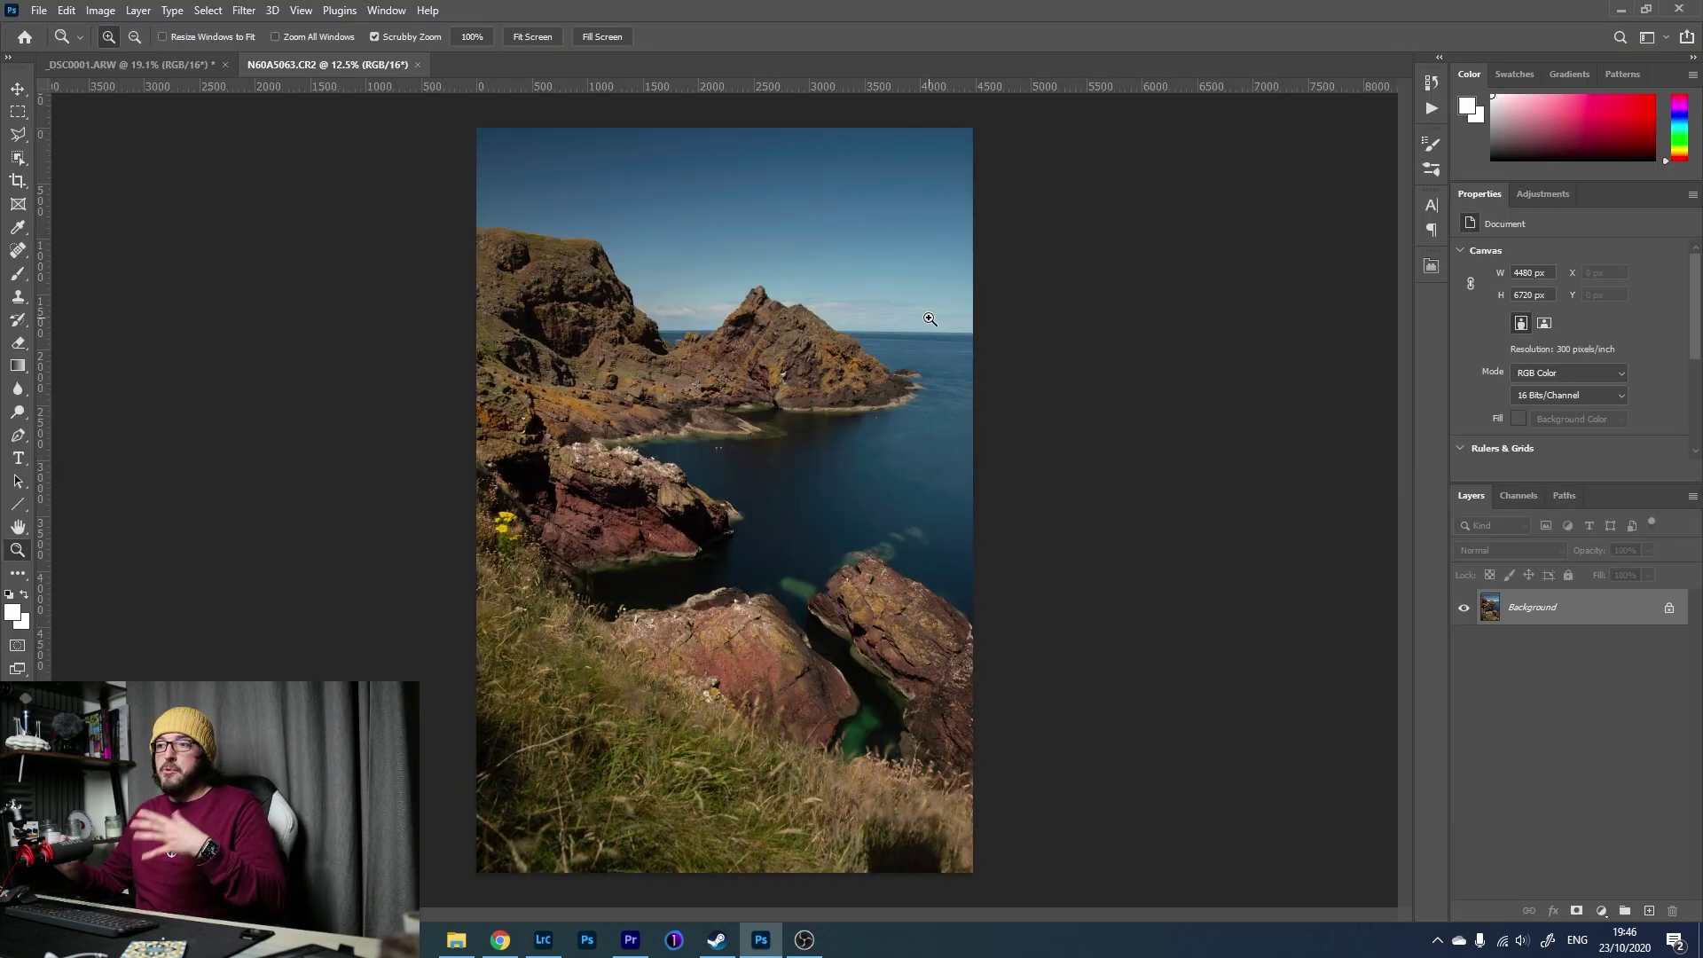
# Start Sky Replacement on the photo and move its dialog next to the image.
pyautogui.click(70, 9)
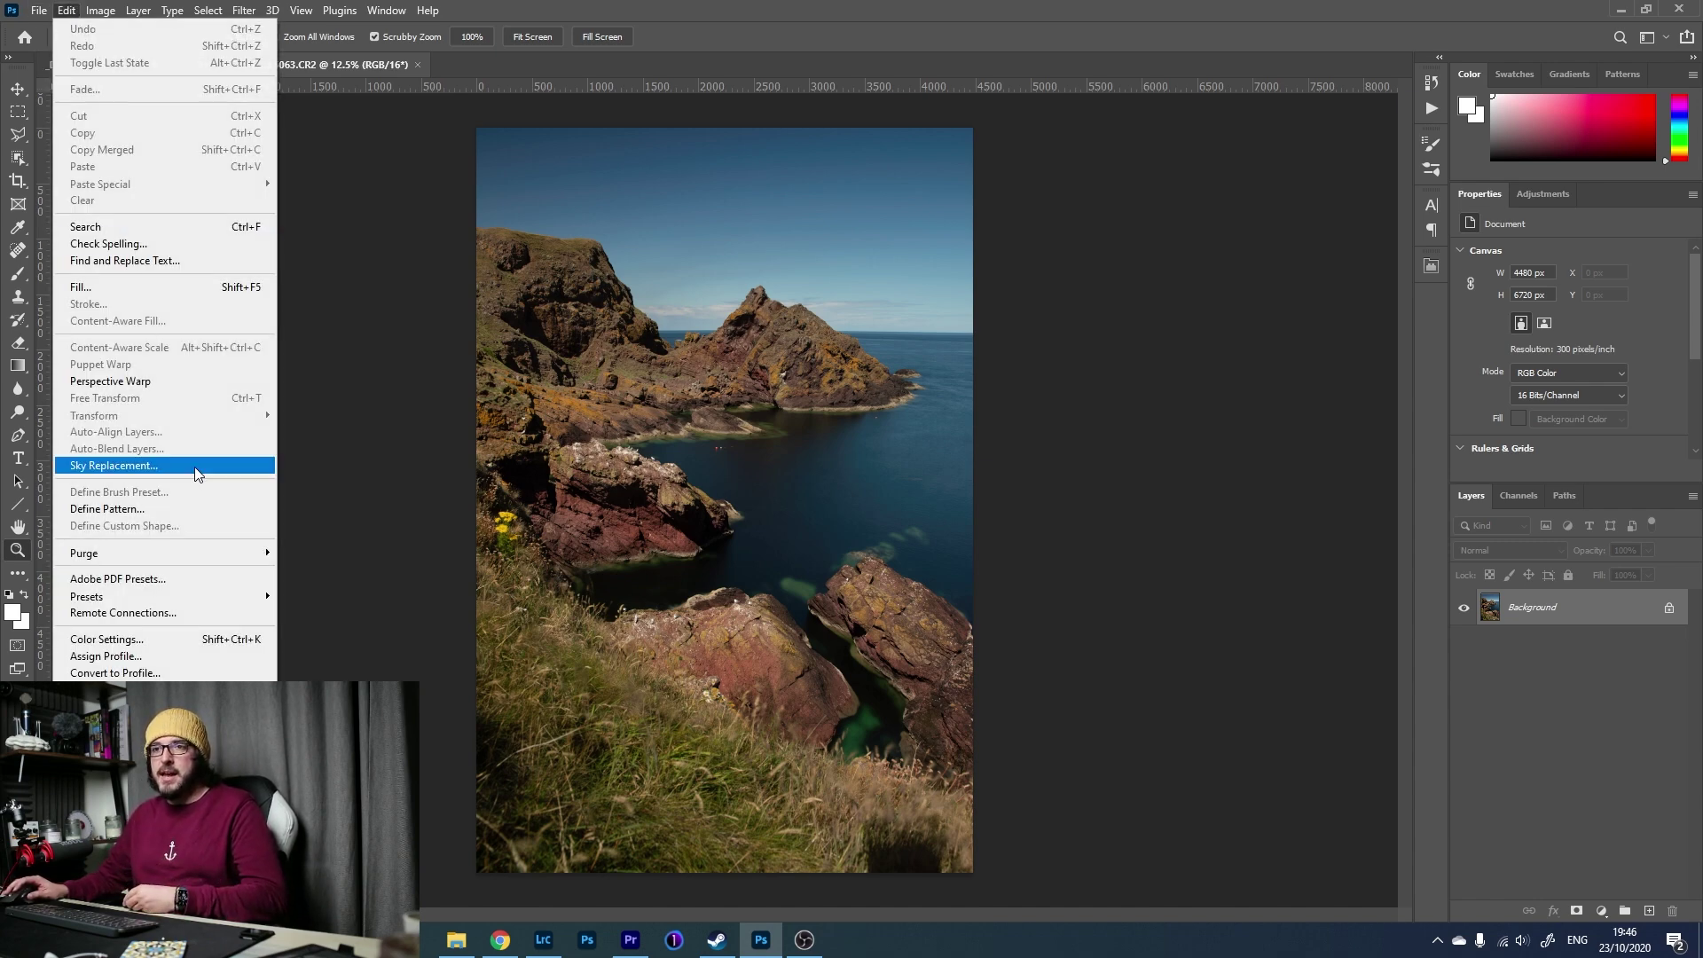
pyautogui.click(125, 476)
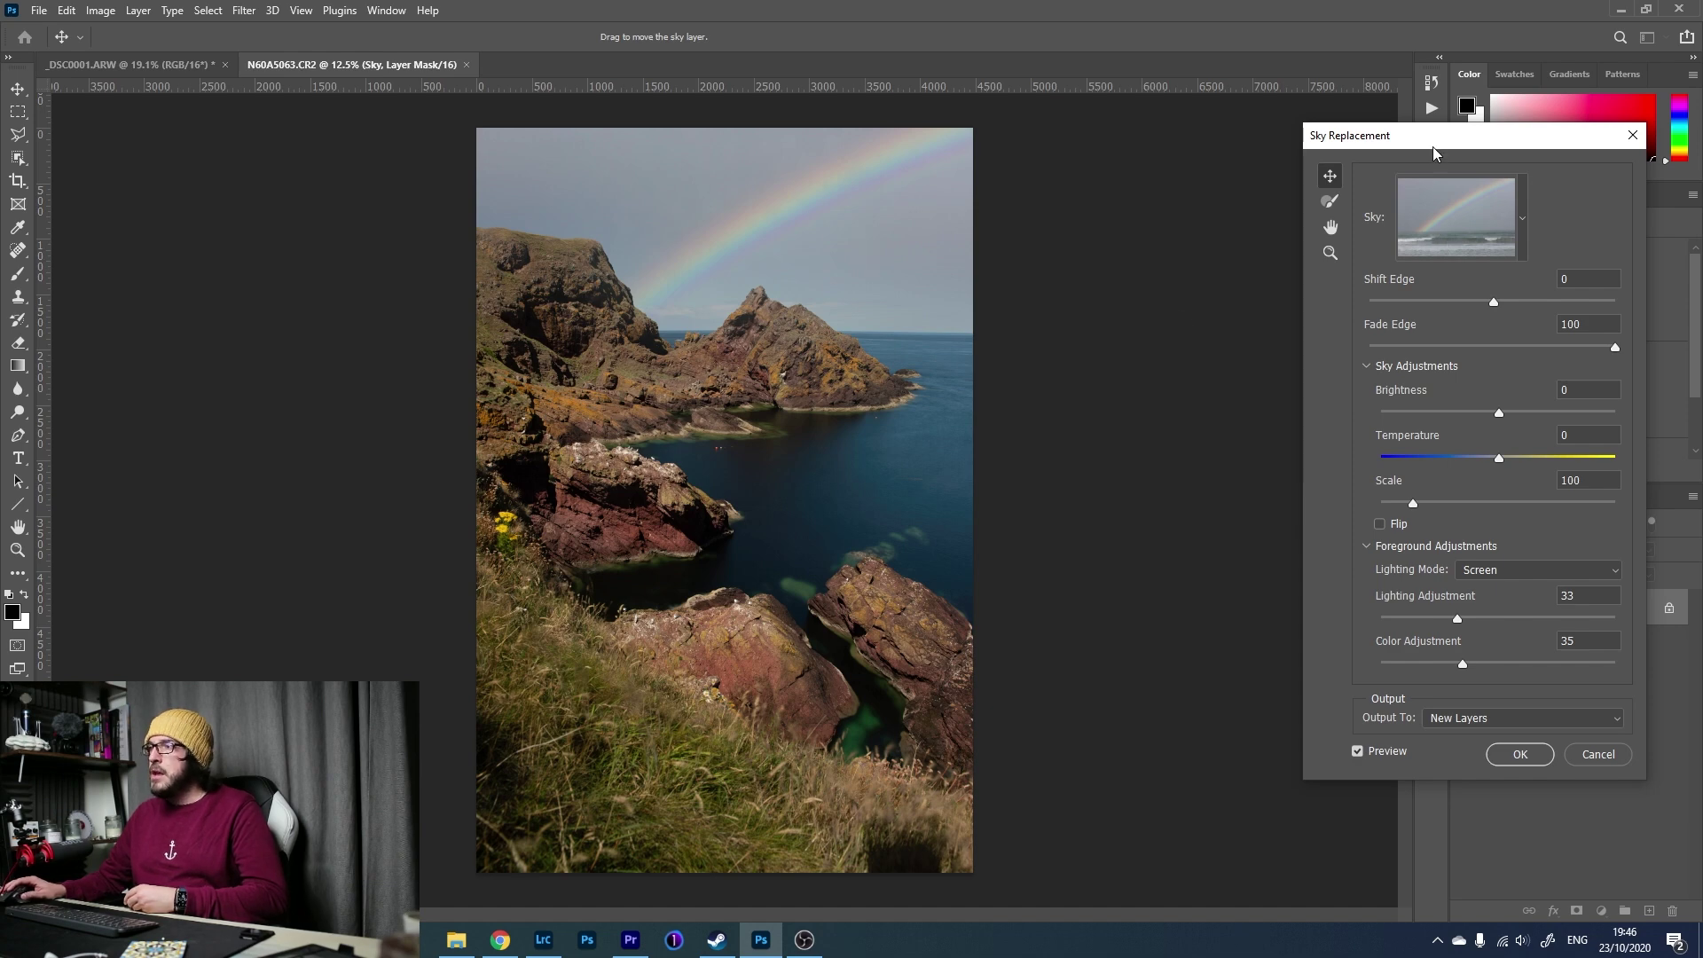
pyautogui.moveTo(1437, 144); pyautogui.dragTo(1136, 81)
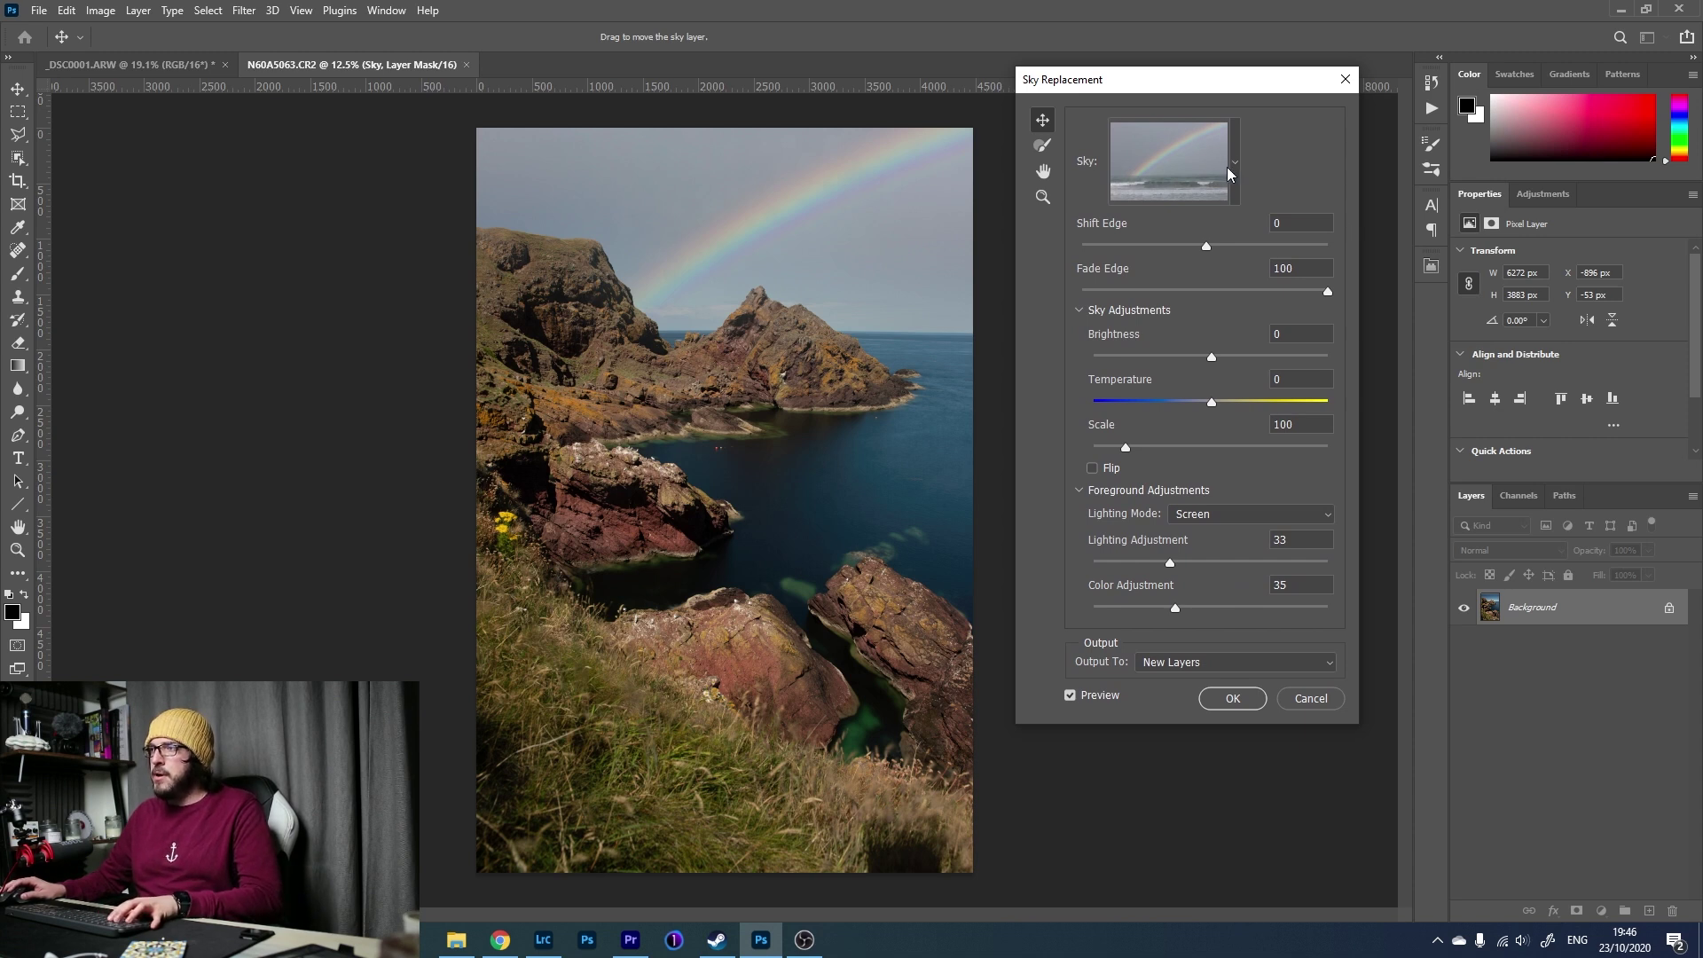
# Browse the Blue Skies and Spectacular groups of sky presets.
pyautogui.click(1234, 164)
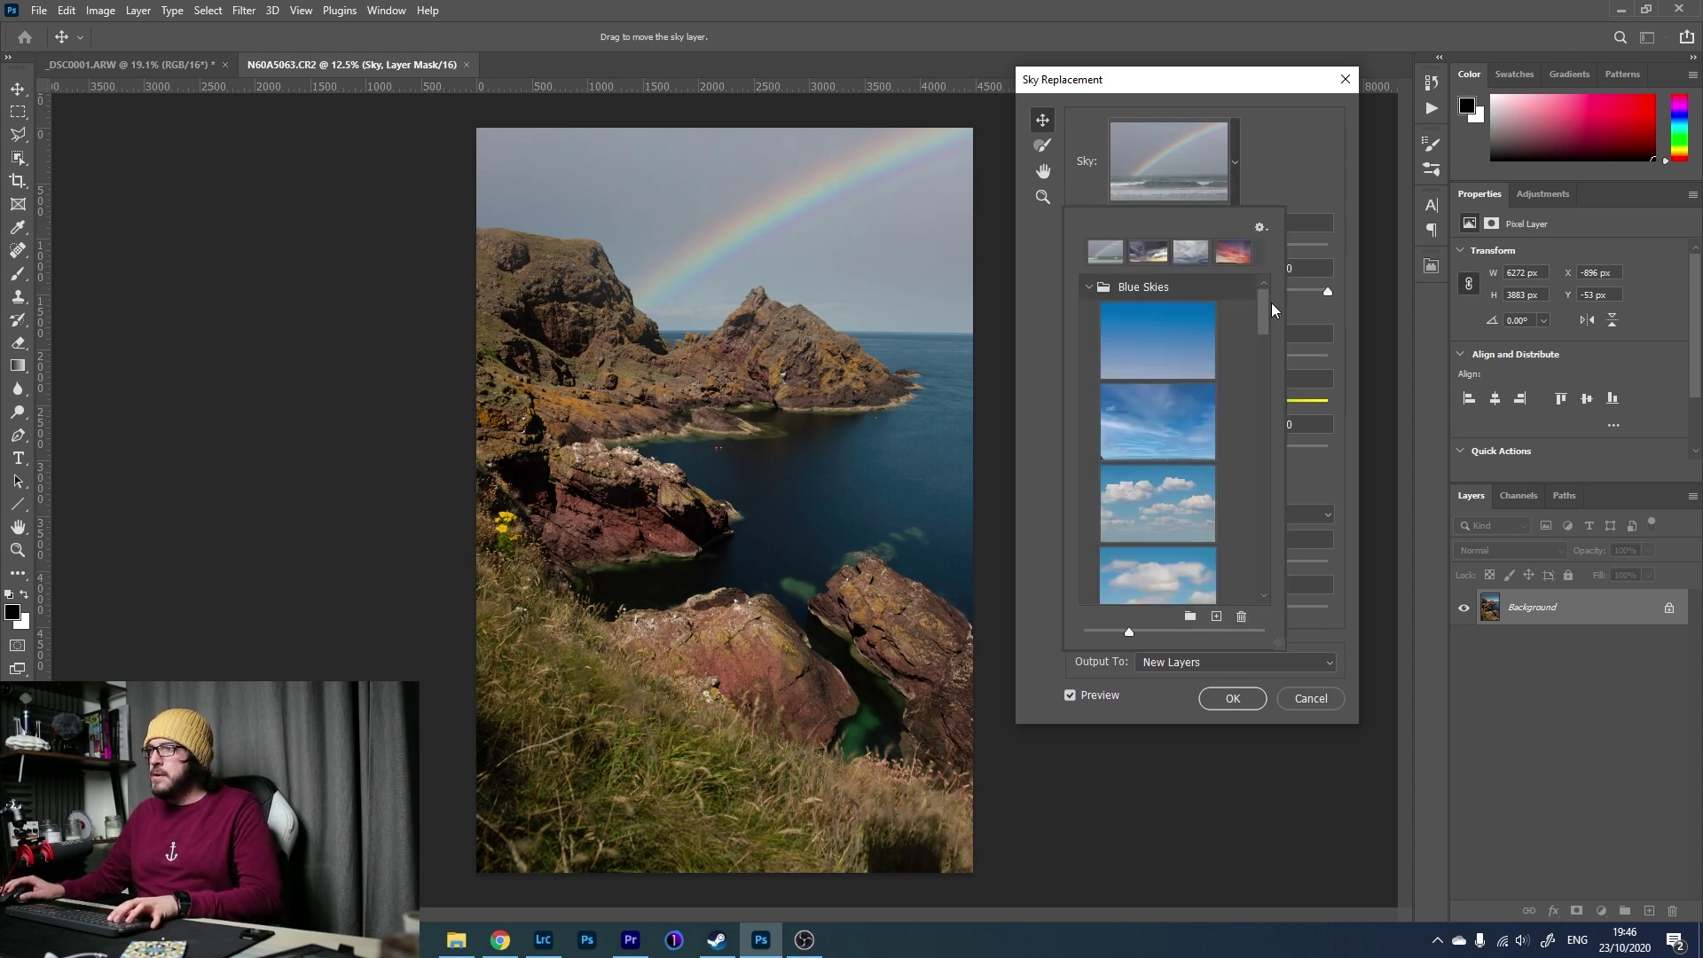
pyautogui.click(1089, 288)
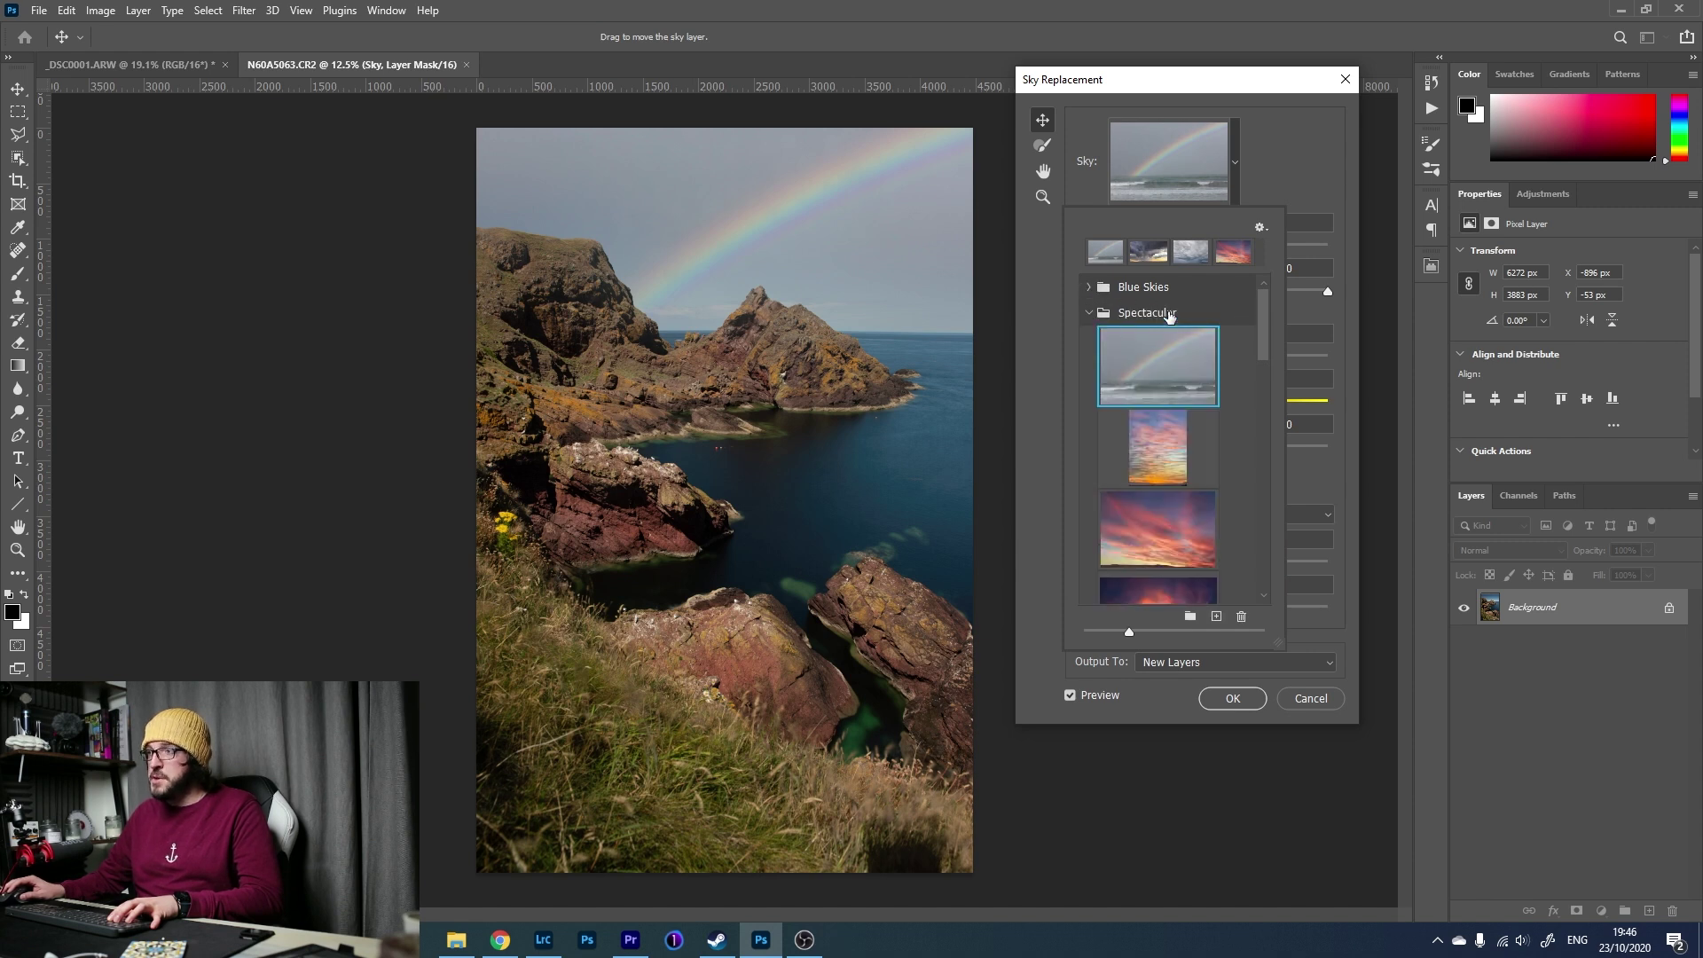
pyautogui.scroll(-2, 1198, 440)
pyautogui.scroll(3, 1198, 439)
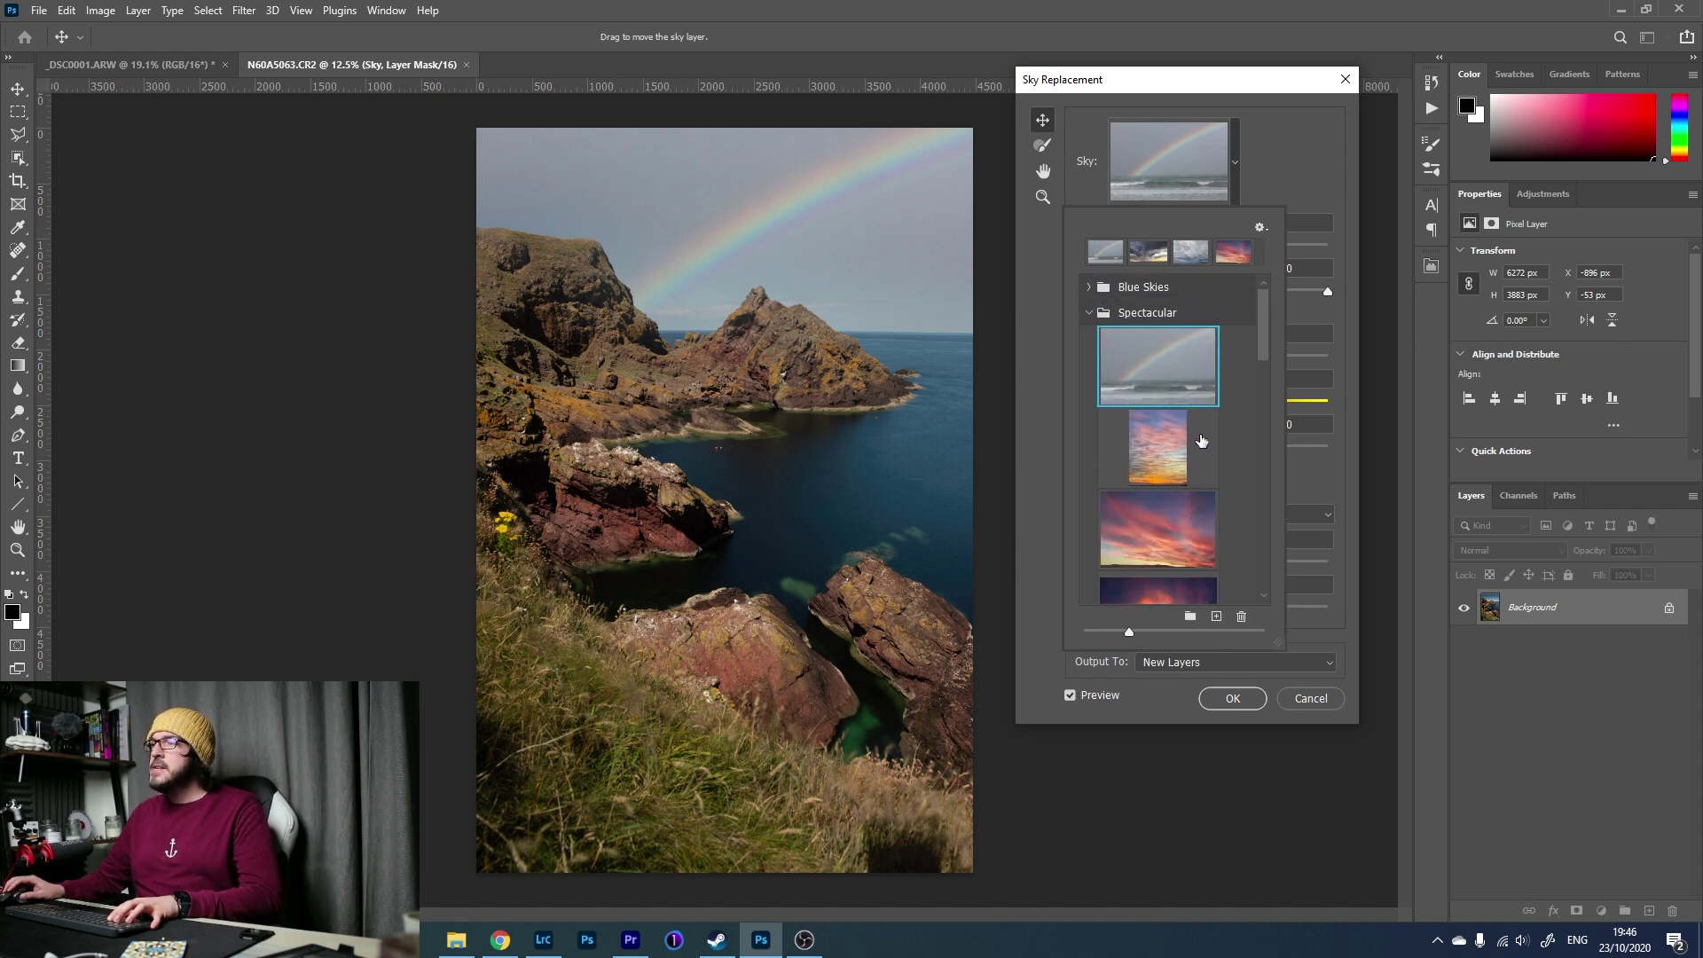
pyautogui.click(1090, 288)
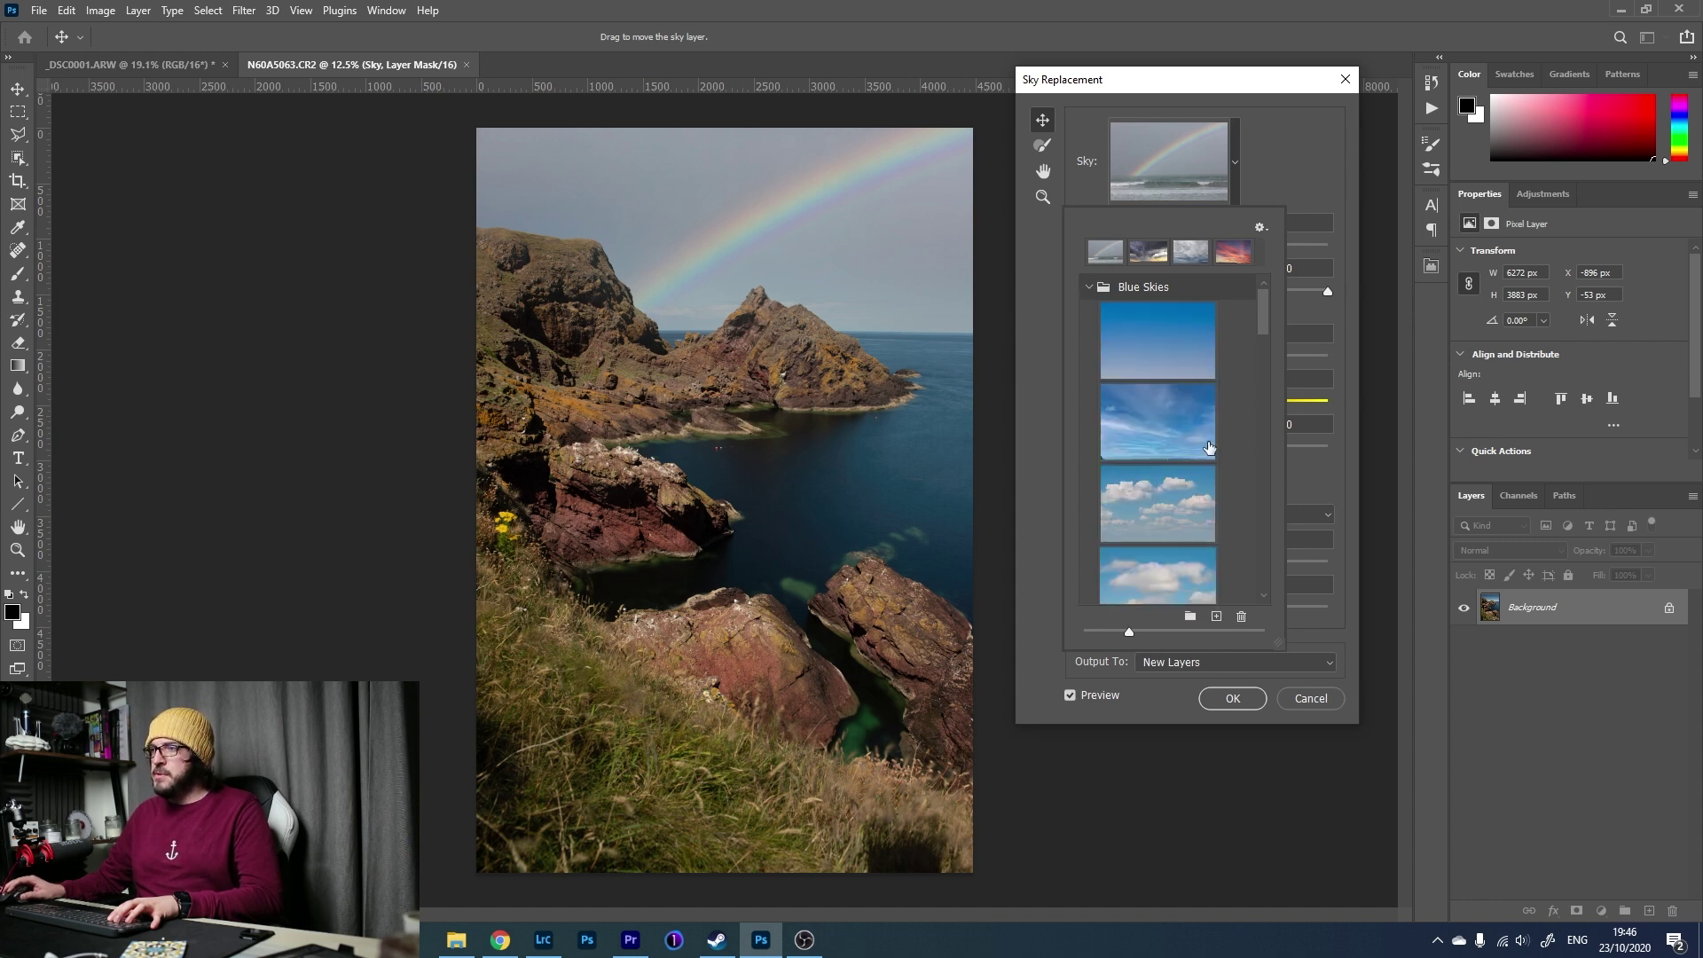
# Try four different cloudy presets from the Blue Skies group as the replacement sky.
pyautogui.click(1171, 421)
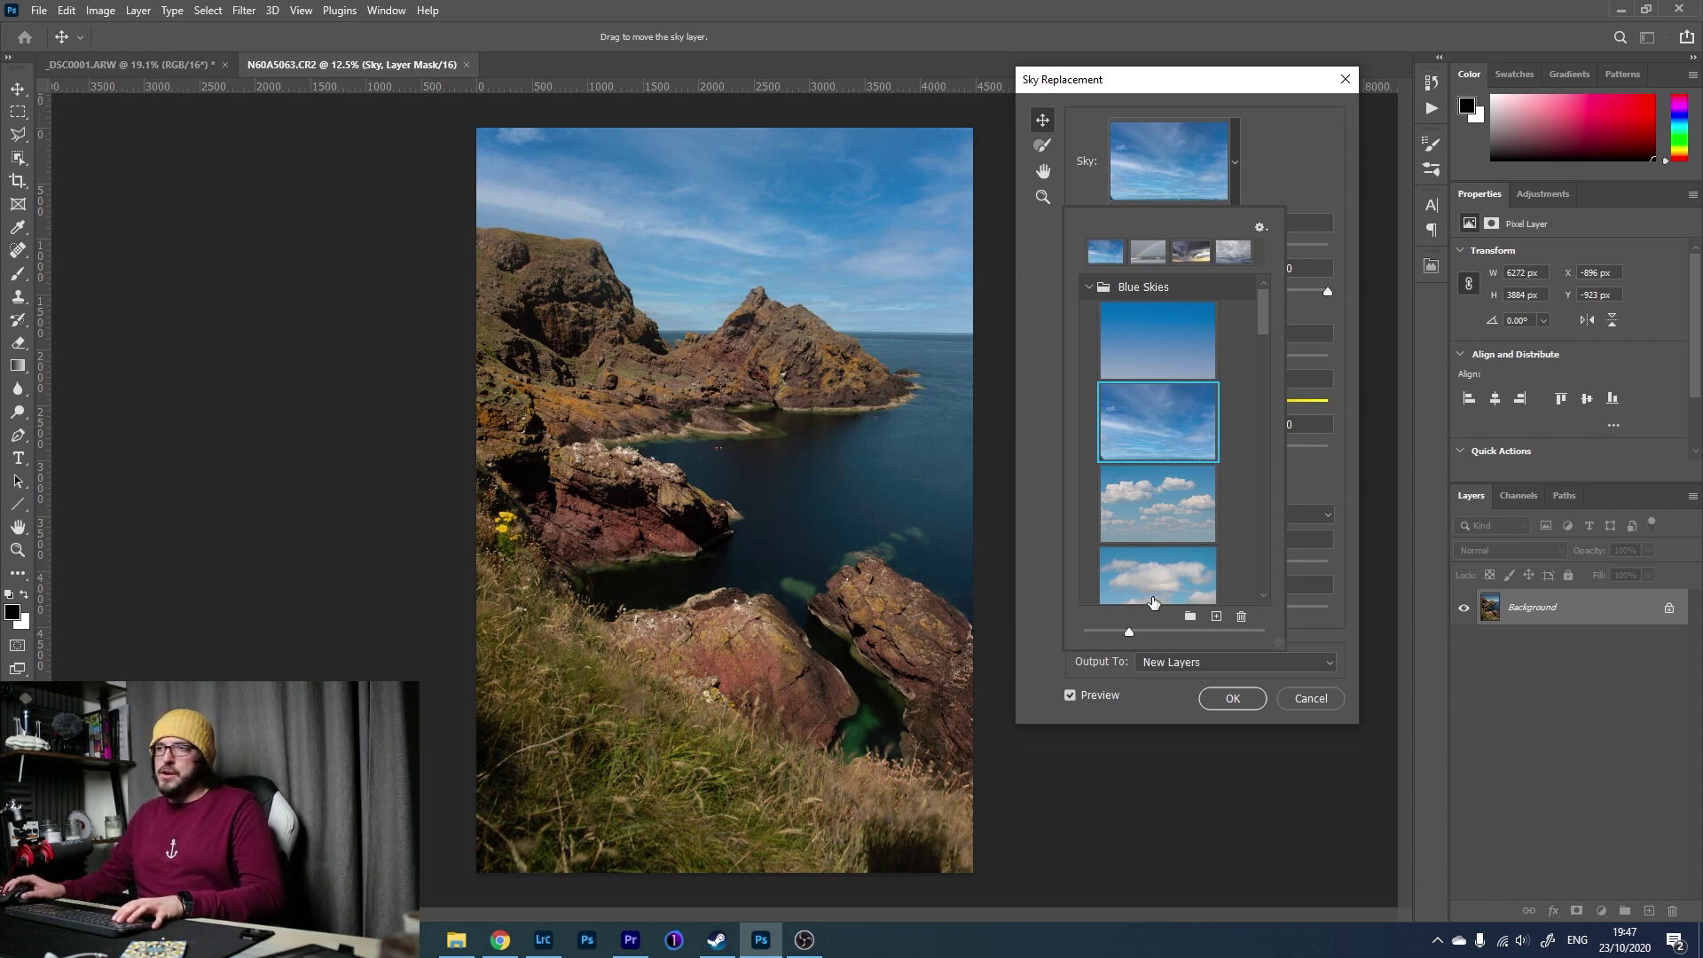
pyautogui.click(1170, 501)
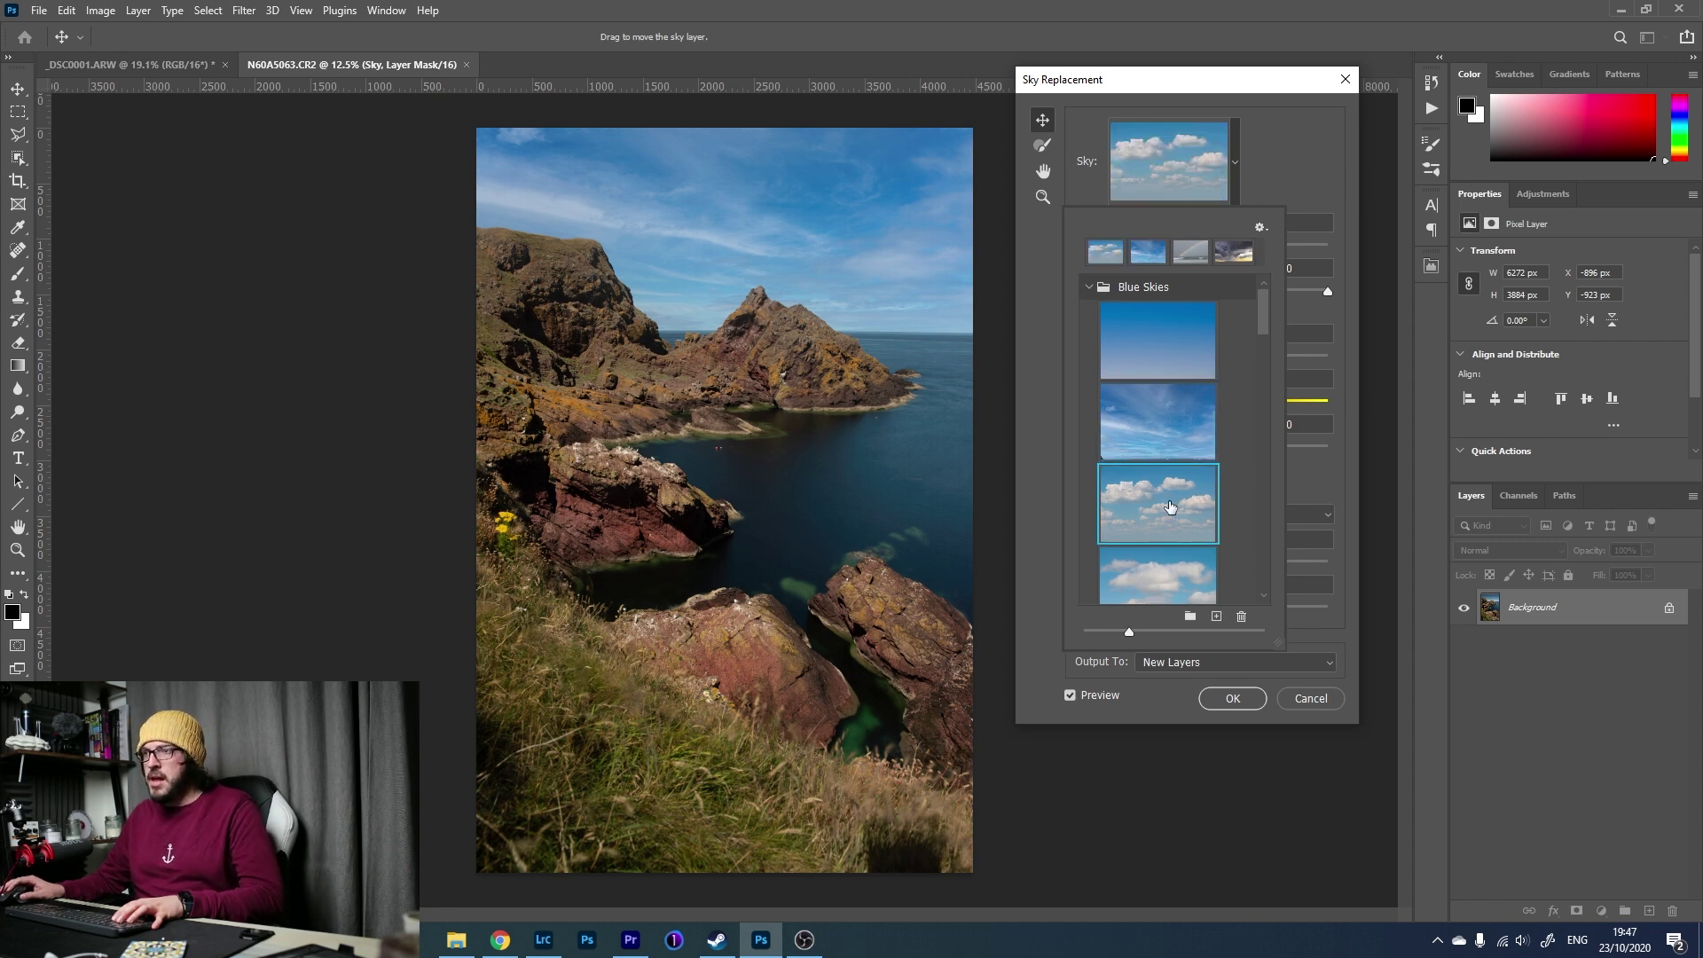
pyautogui.scroll(-1, 1173, 486)
pyautogui.scroll(-2, 1172, 492)
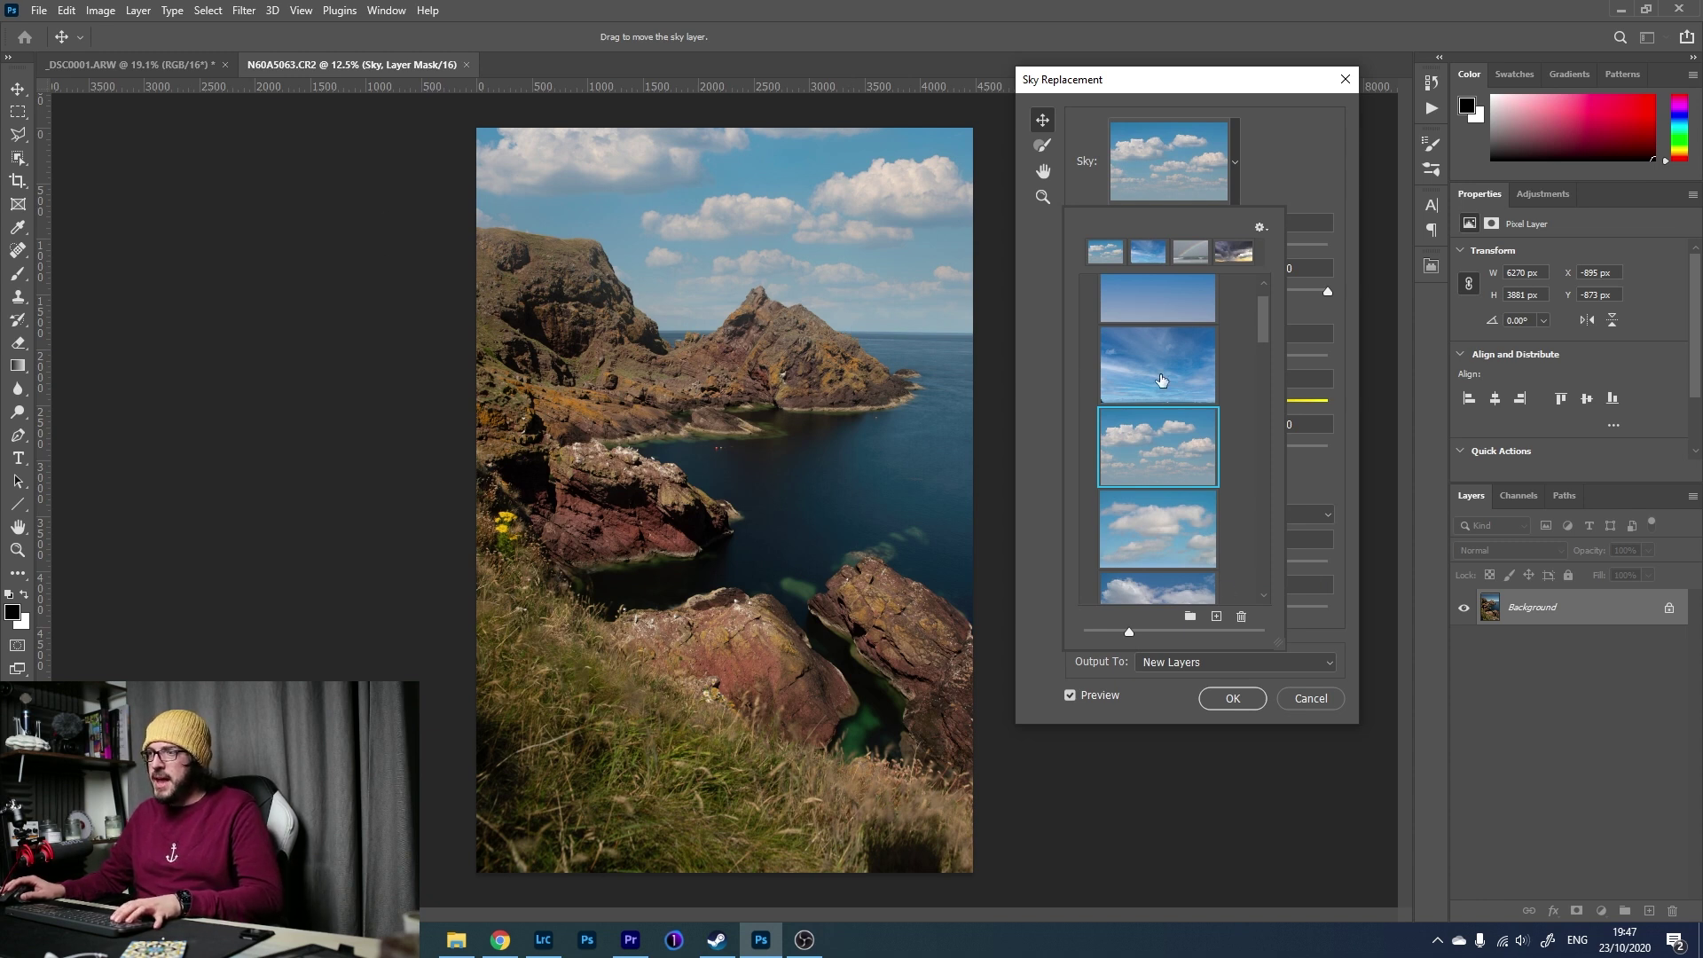
pyautogui.click(1153, 499)
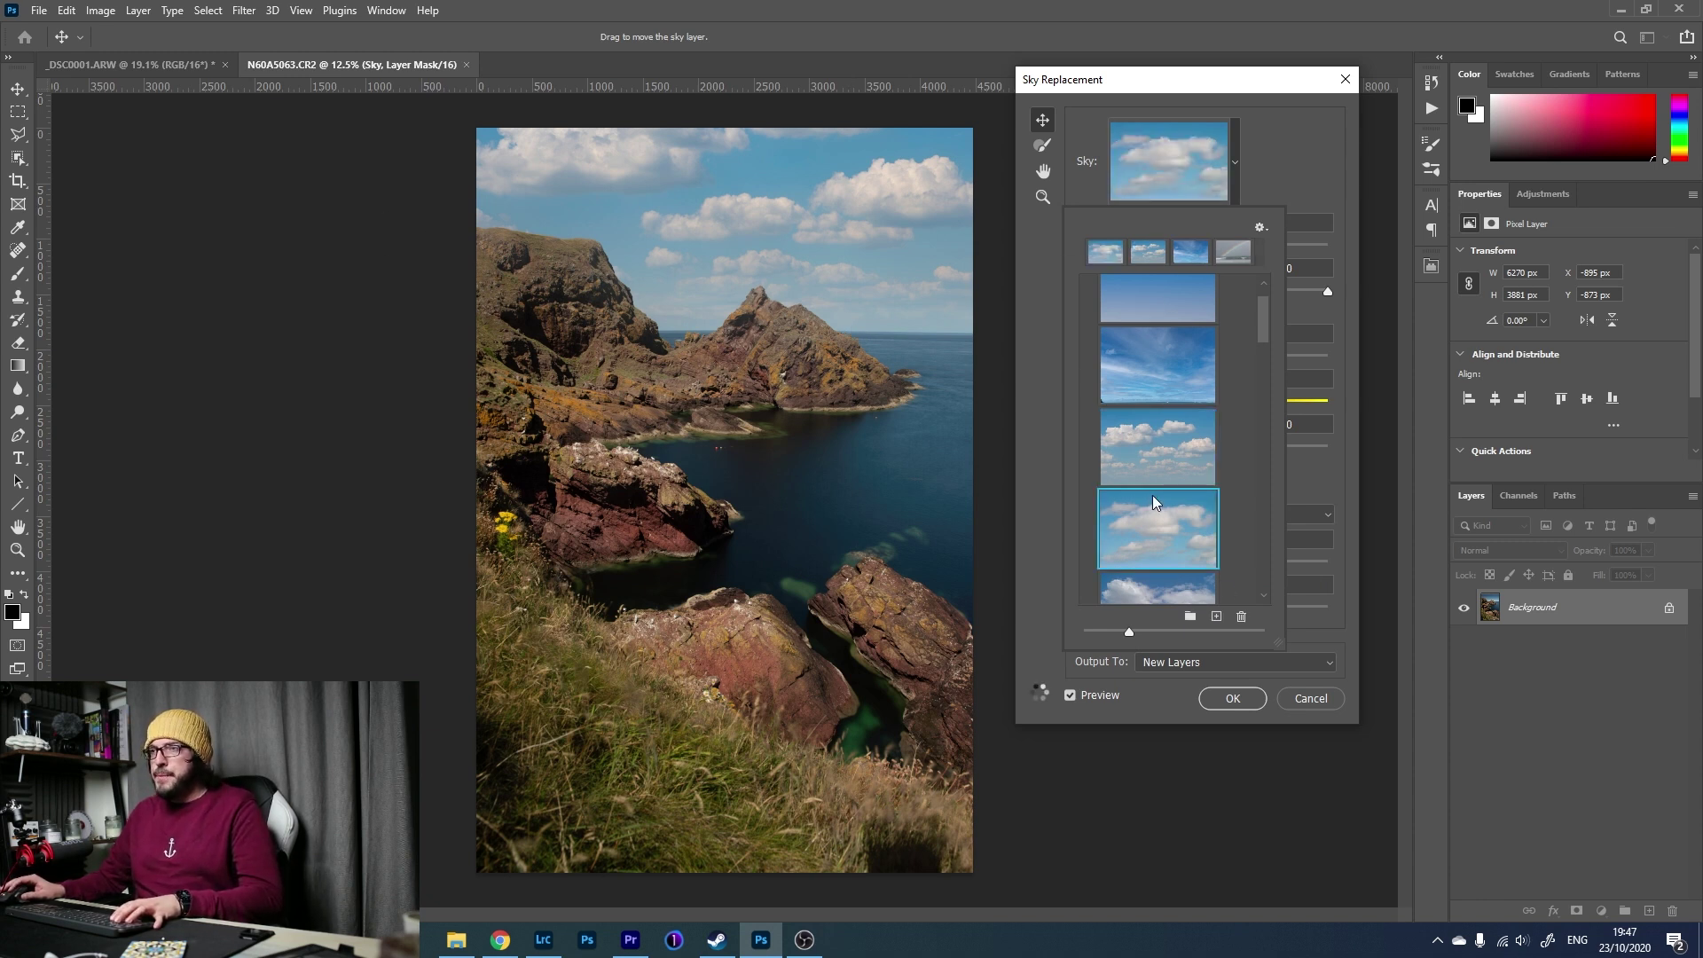
pyautogui.scroll(-2, 1152, 515)
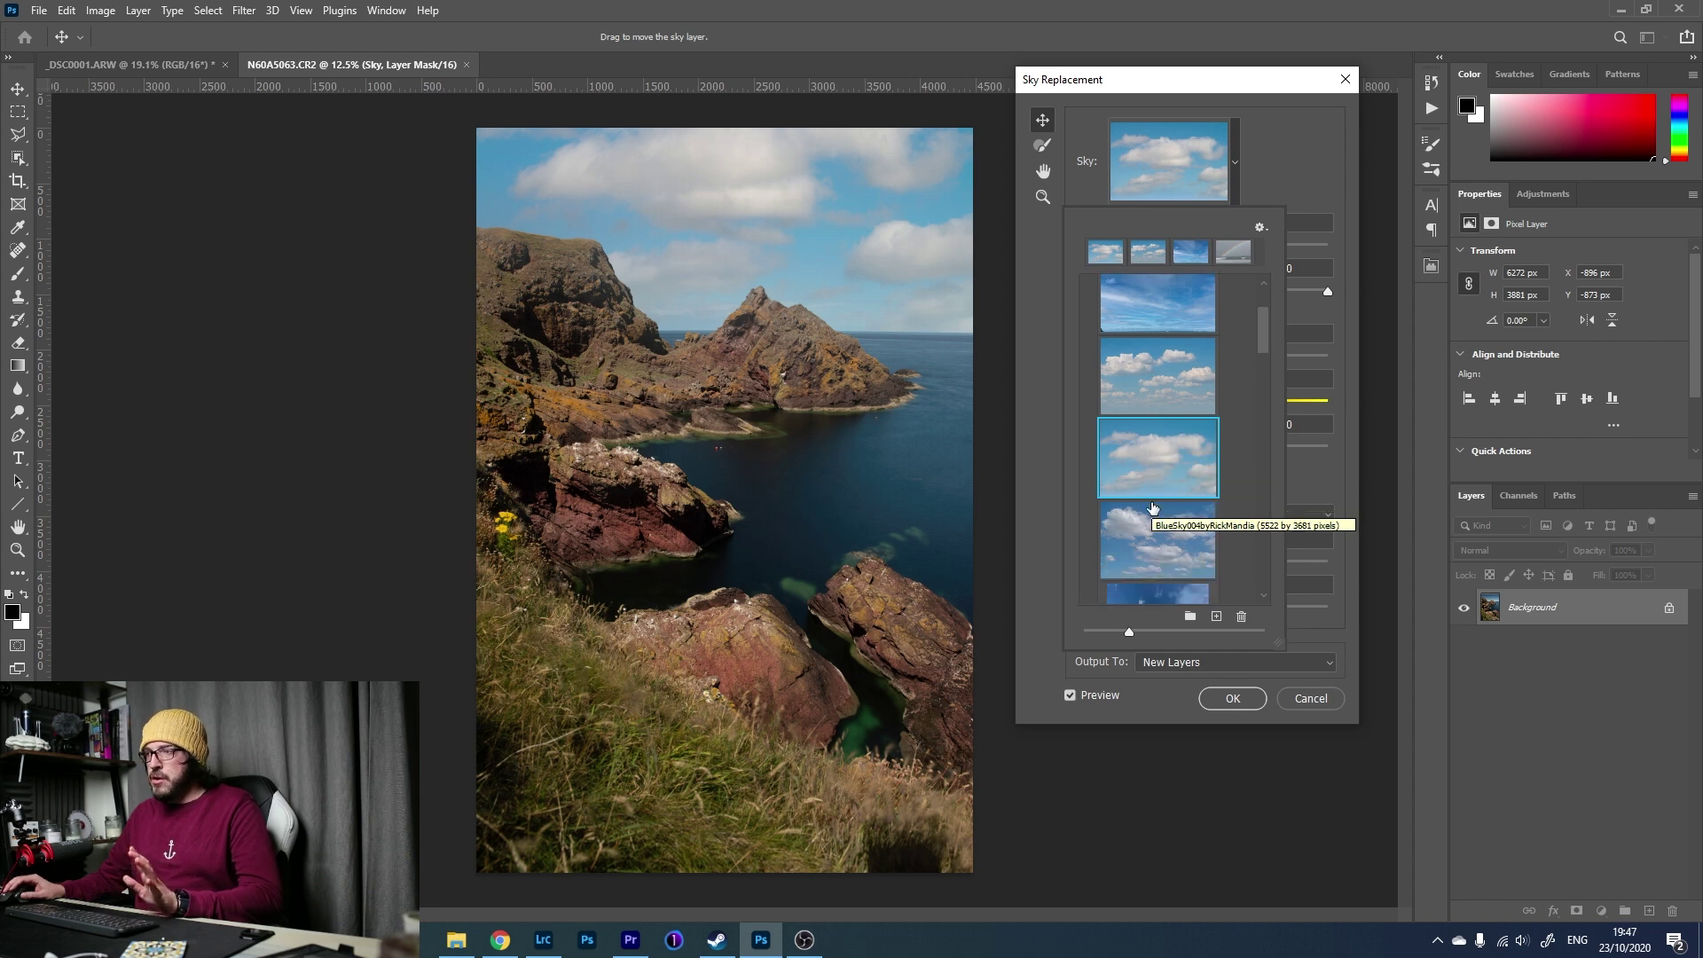
pyautogui.click(1151, 530)
pyautogui.scroll(-1, 1153, 533)
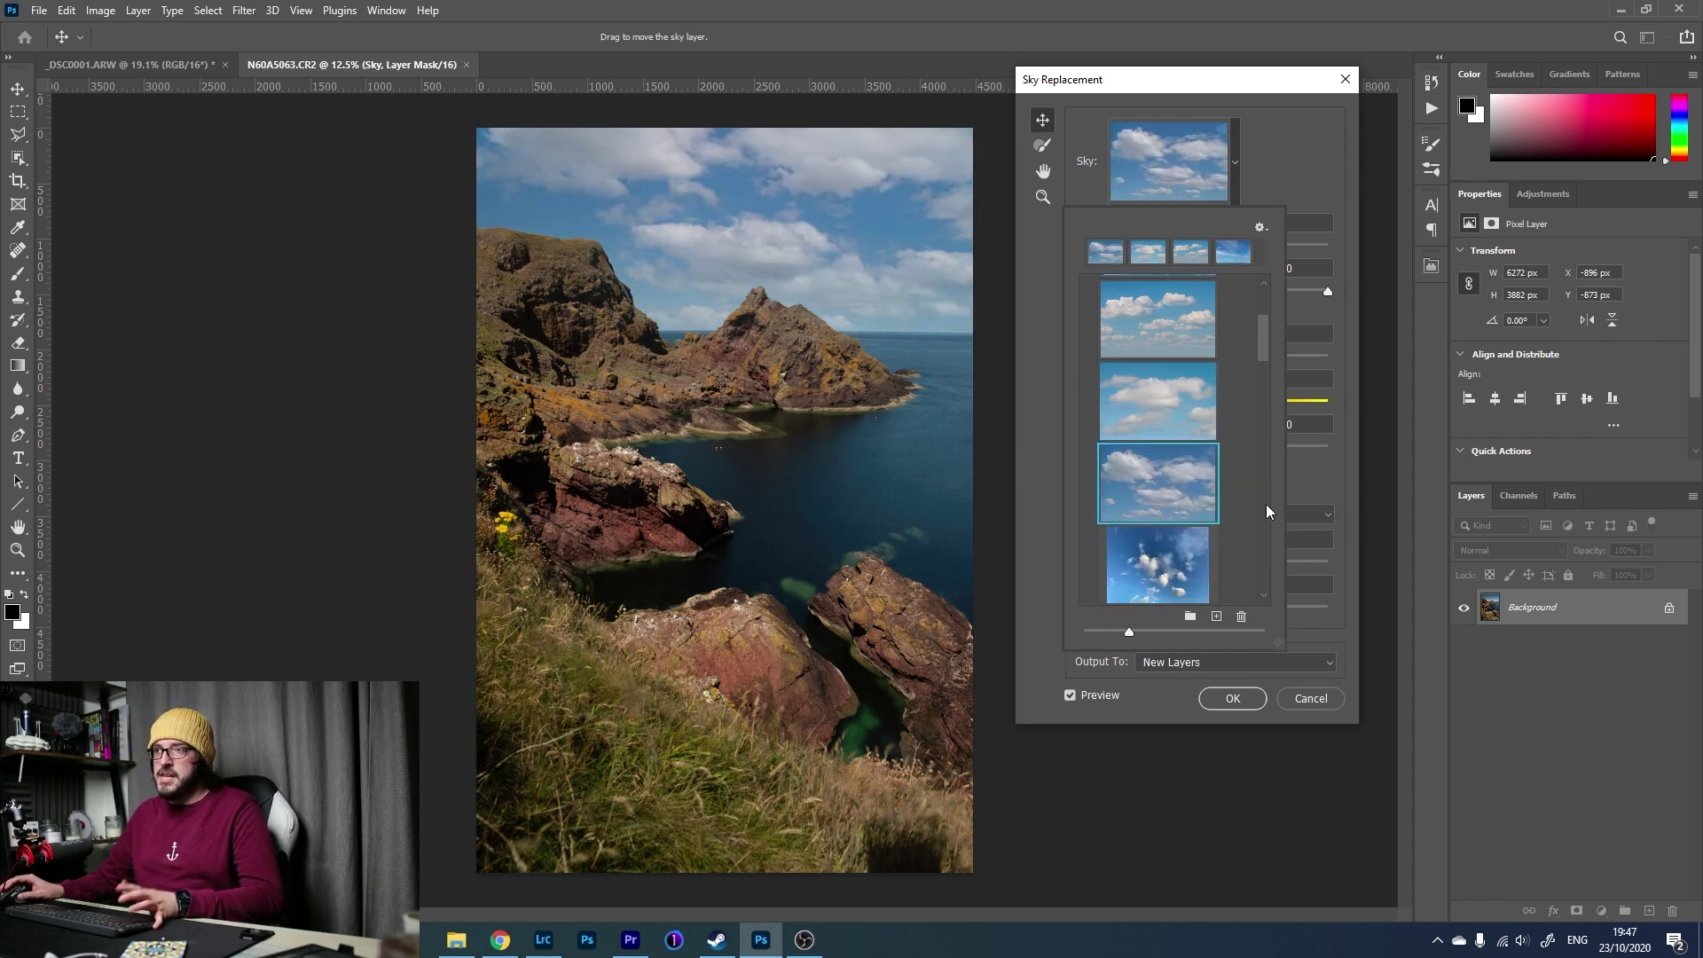
pyautogui.scroll(-4, 1255, 397)
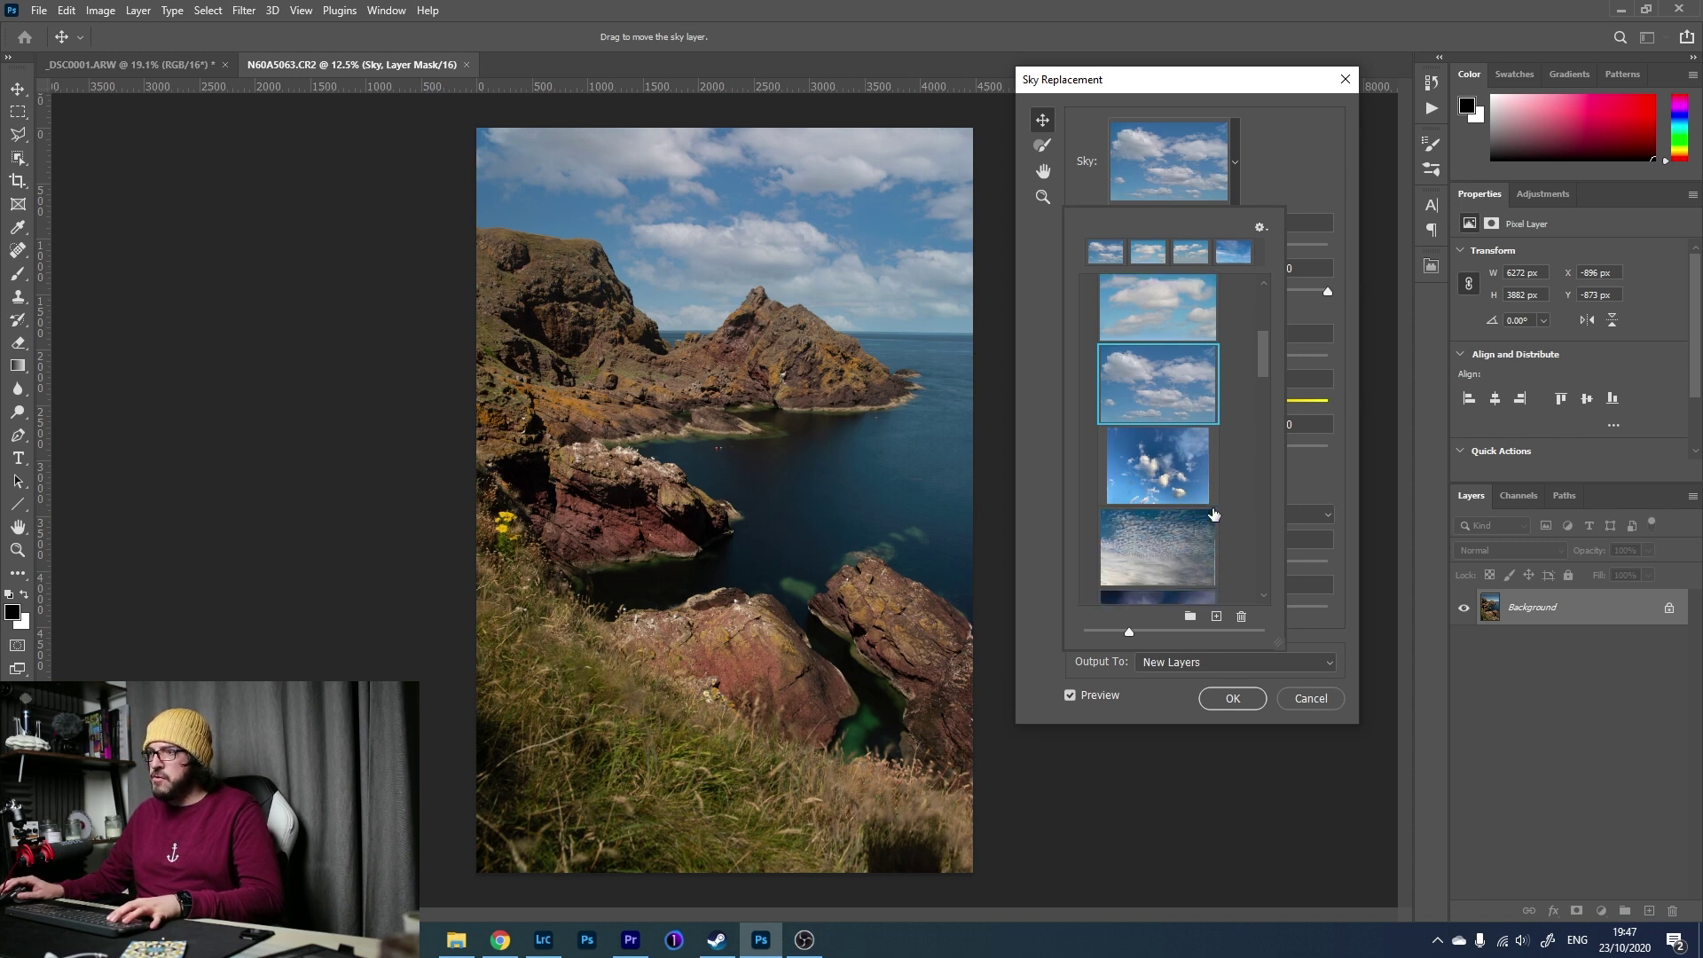
# Choose the pink-red sunset preset from the Spectacular group as the replacement sky.
pyautogui.moveTo(1261, 377); pyautogui.dragTo(1267, 455)
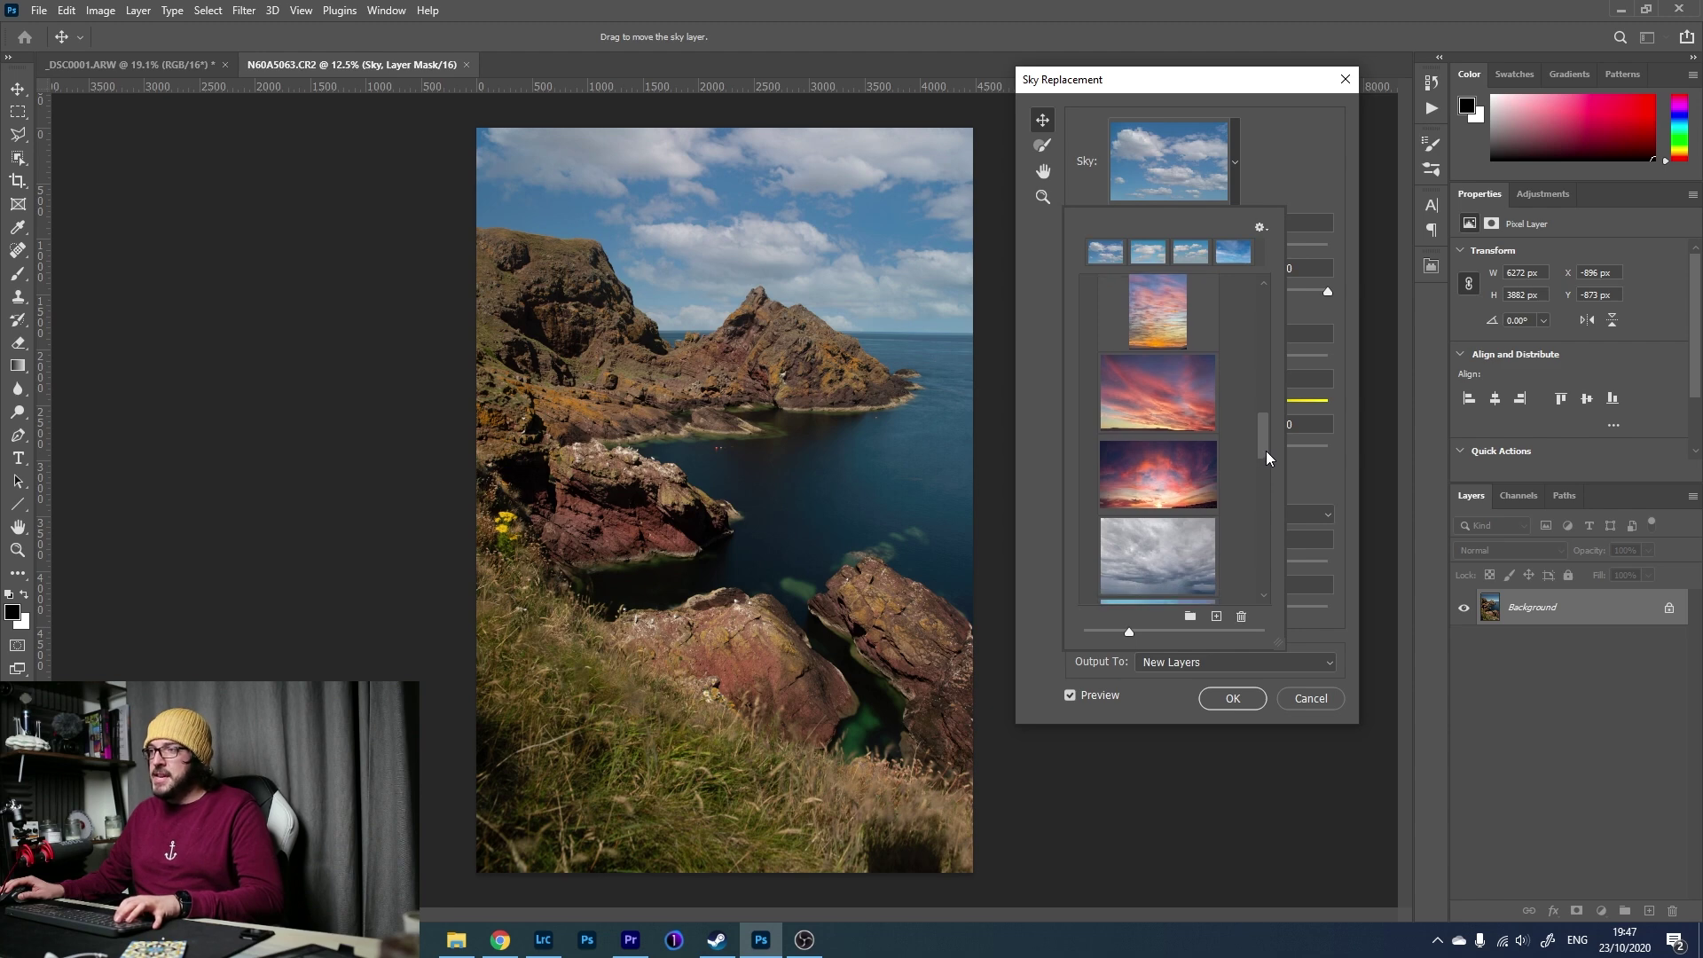
pyautogui.click(1153, 398)
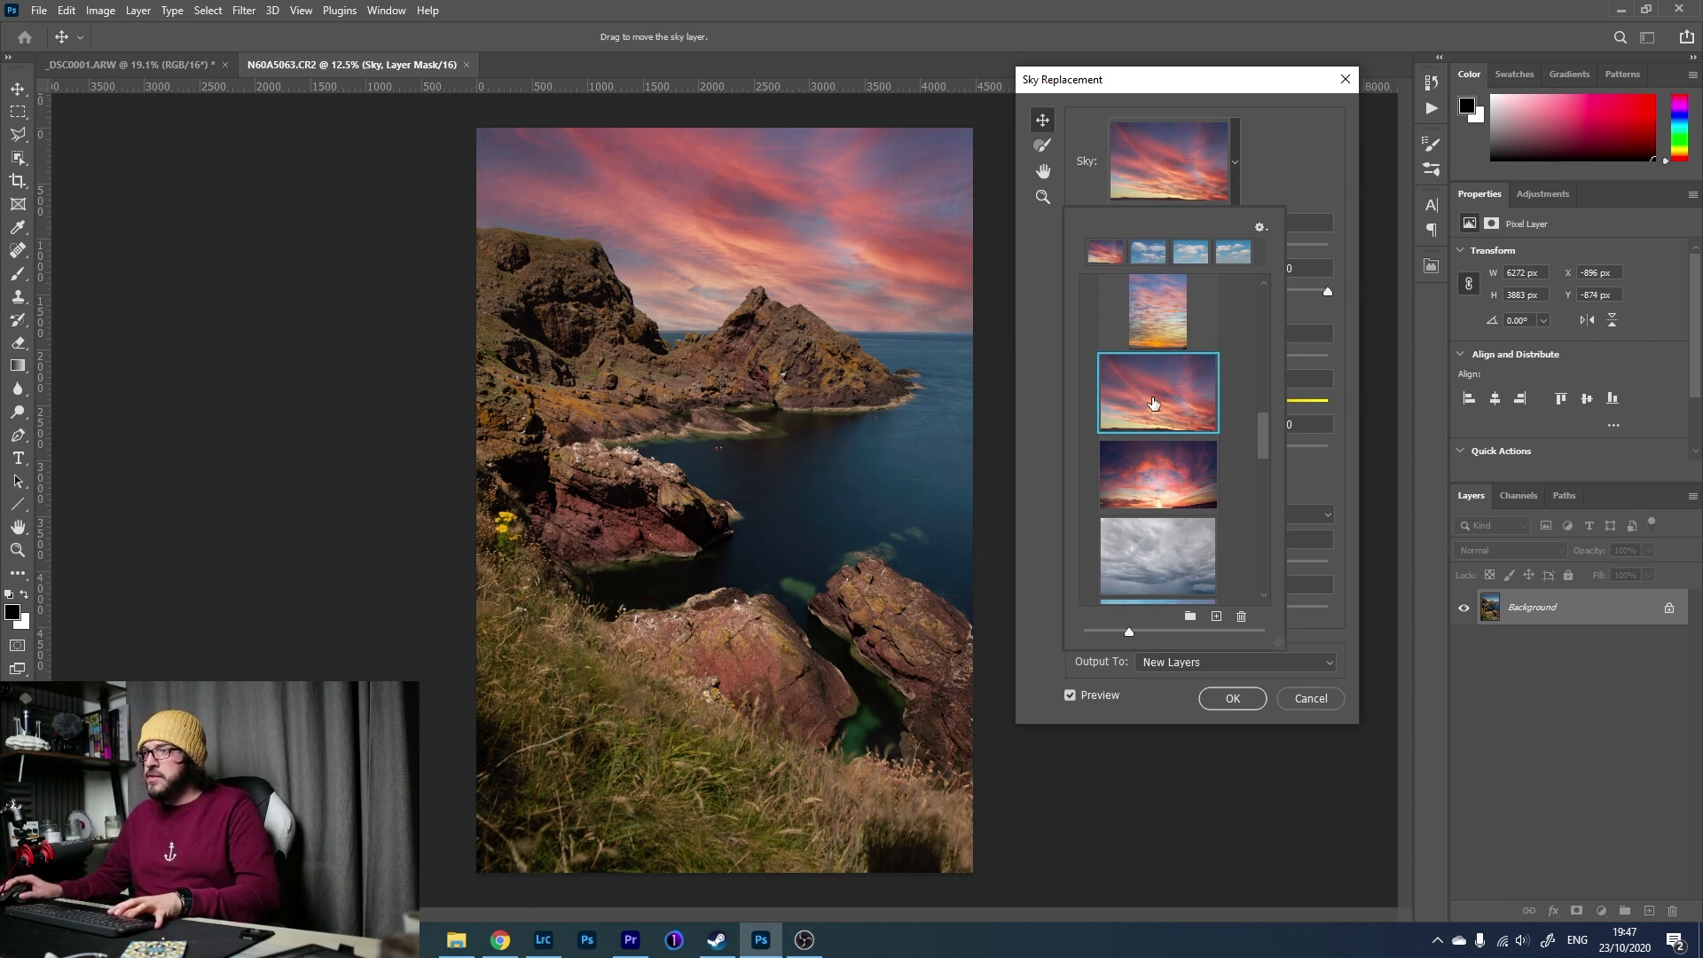
pyautogui.click(1237, 161)
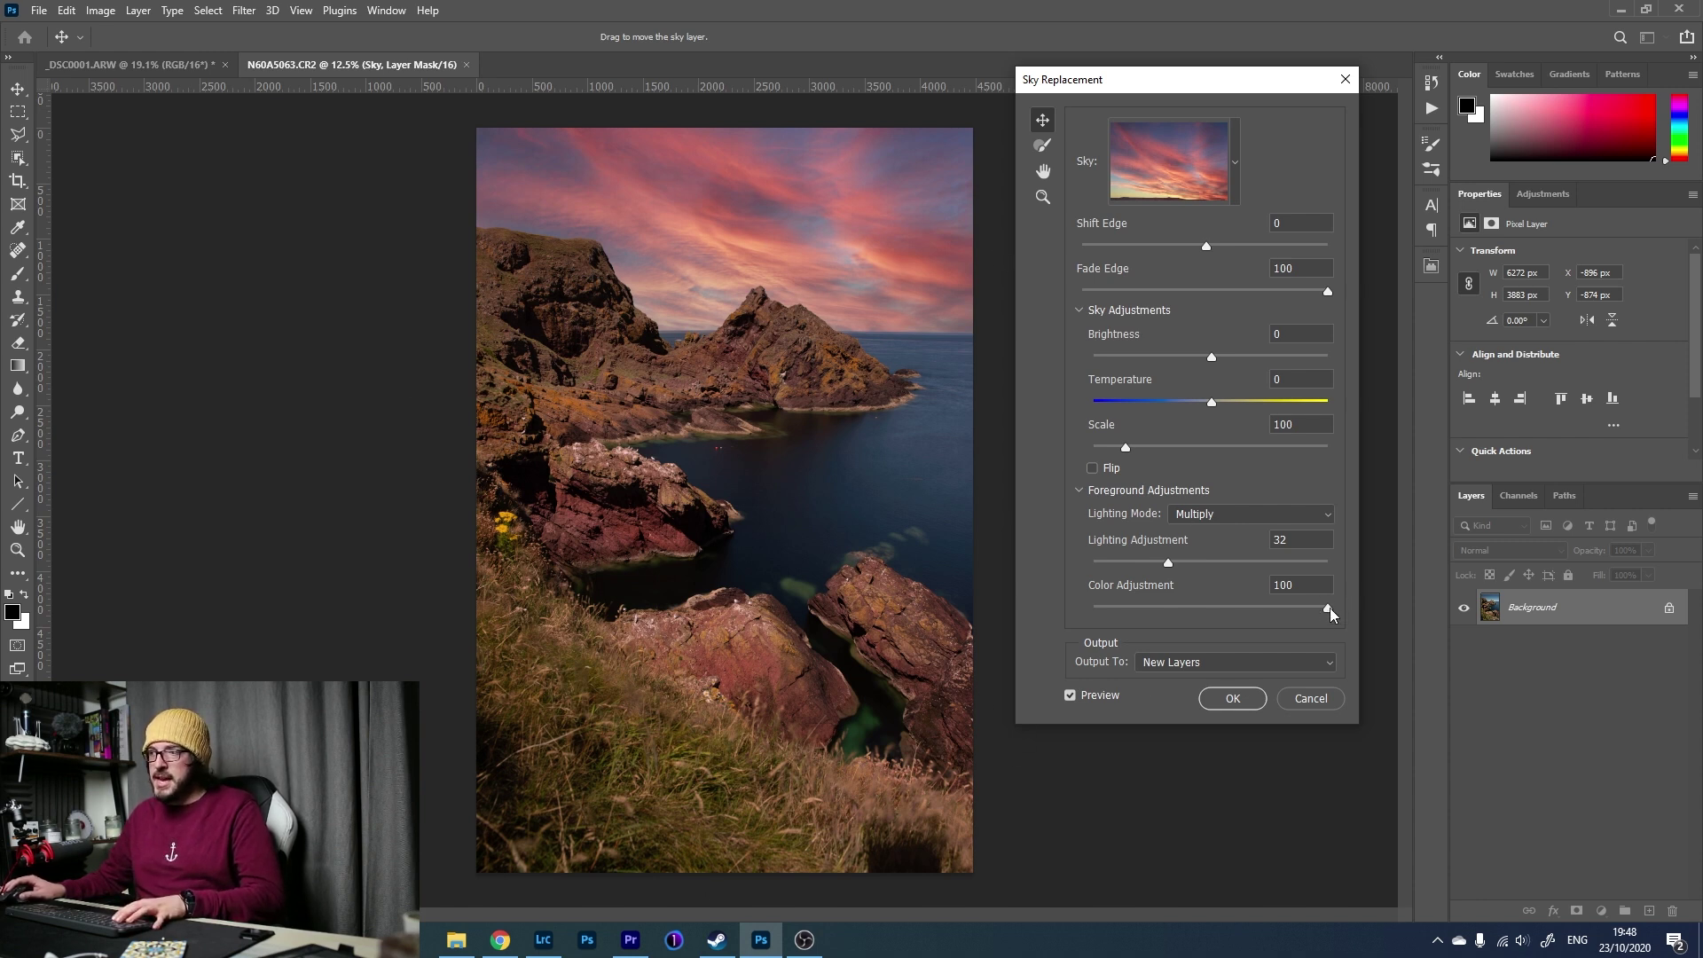
# Set the foreground Lighting Mode to Multiply and Color Adjustment to 100, and apply the sky replacement to new layers.
pyautogui.moveTo(1168, 612); pyautogui.dragTo(1366, 631)
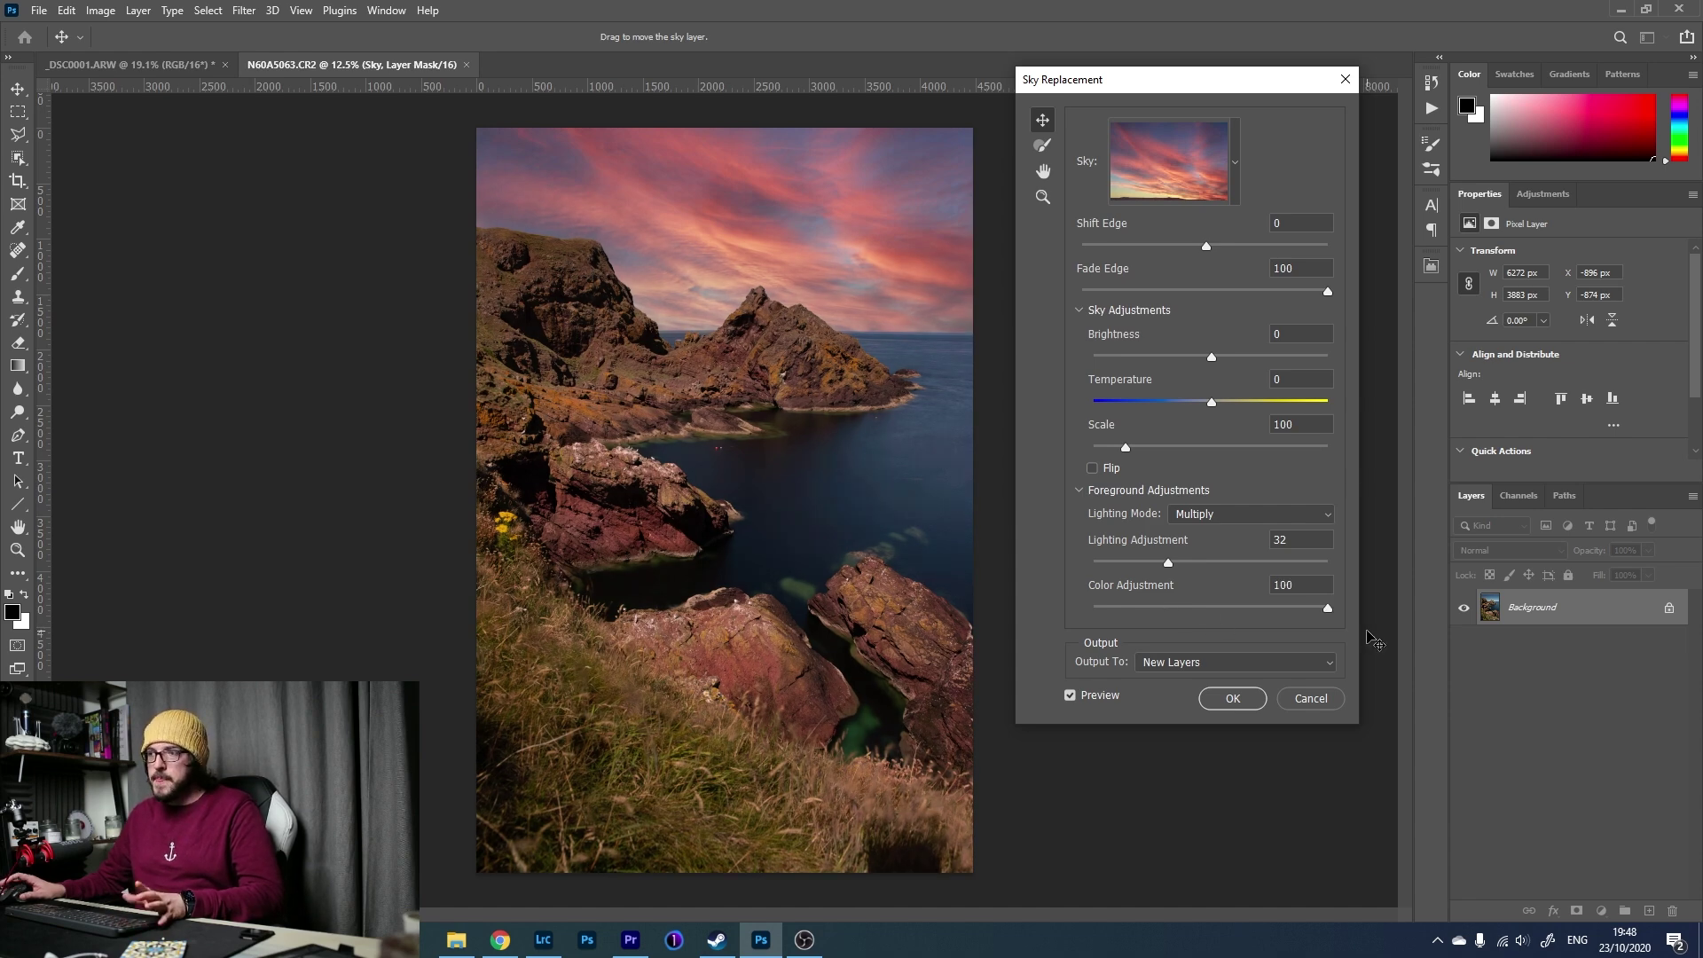
pyautogui.click(1230, 700)
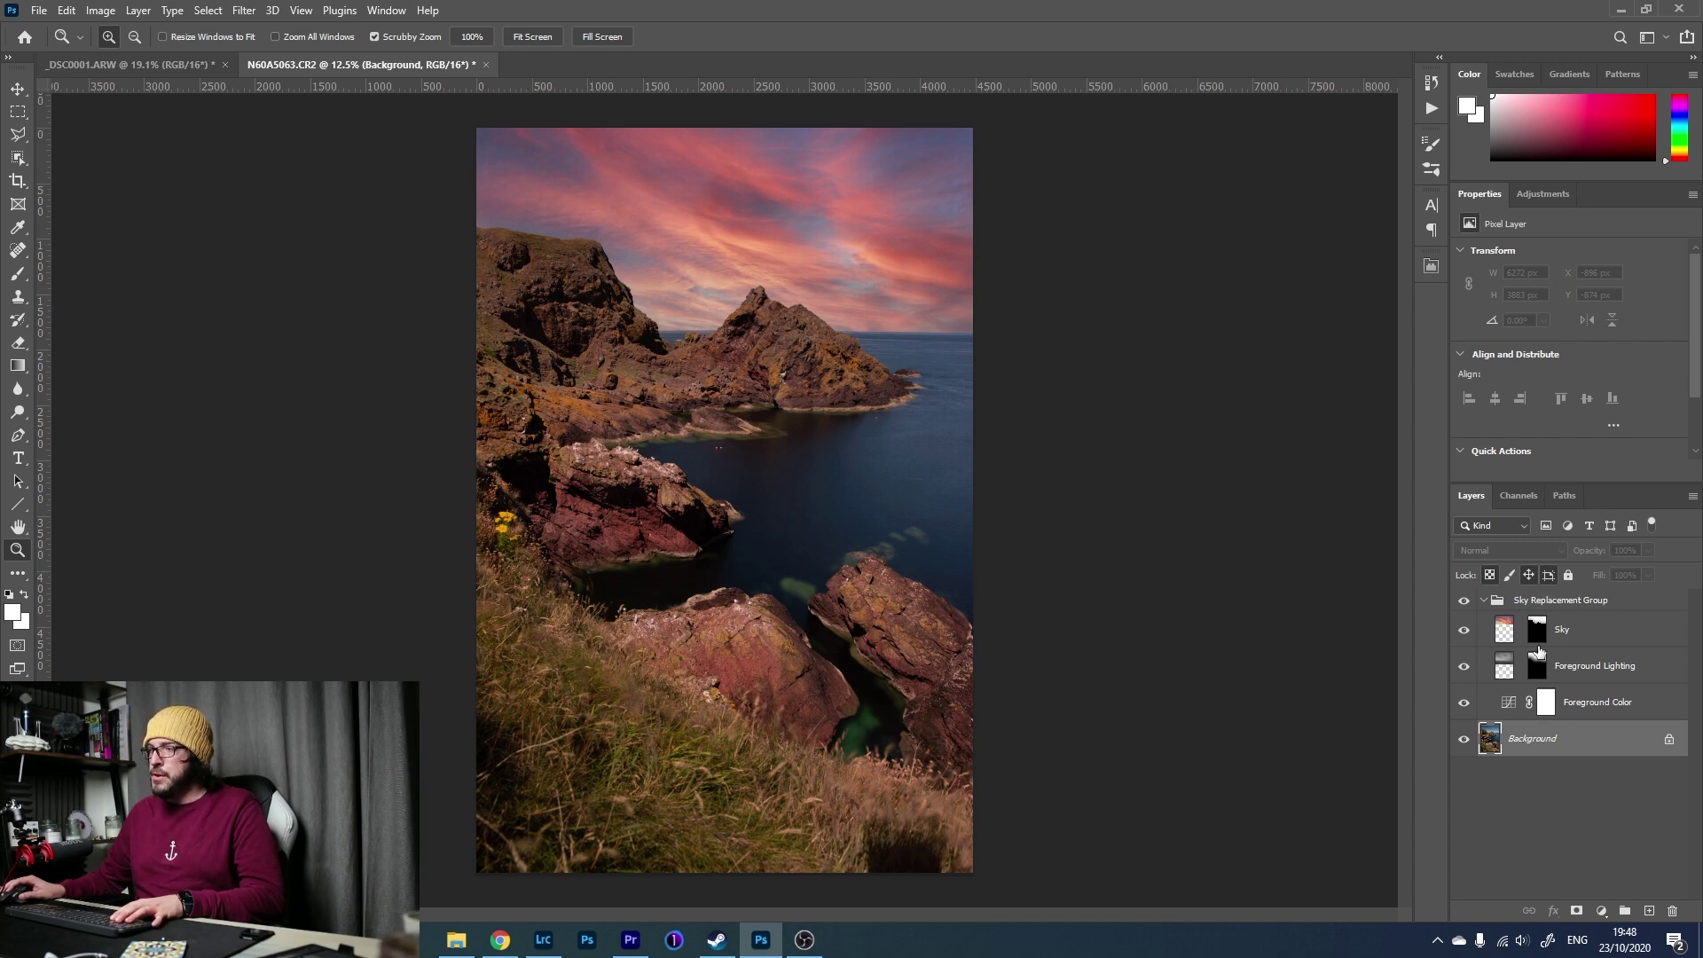
# Collapse the Sky Replacement Group and switch its visibility off and on to compare the photo with and without the new sky.
pyautogui.click(1494, 602)
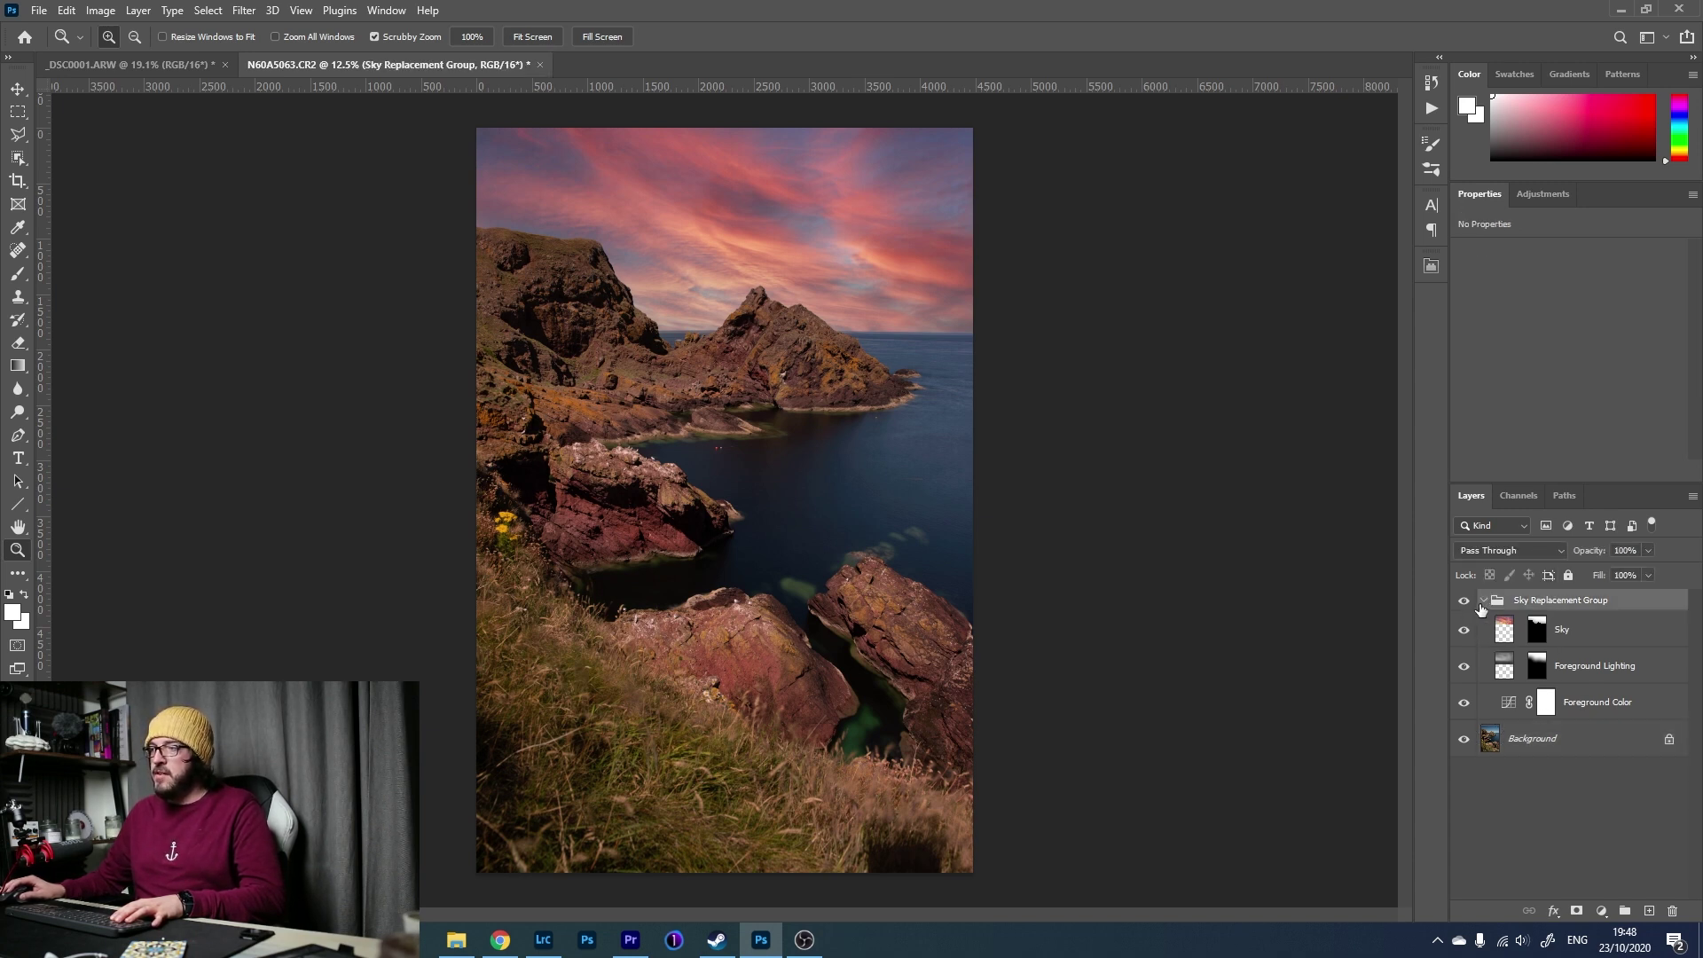
pyautogui.click(1484, 602)
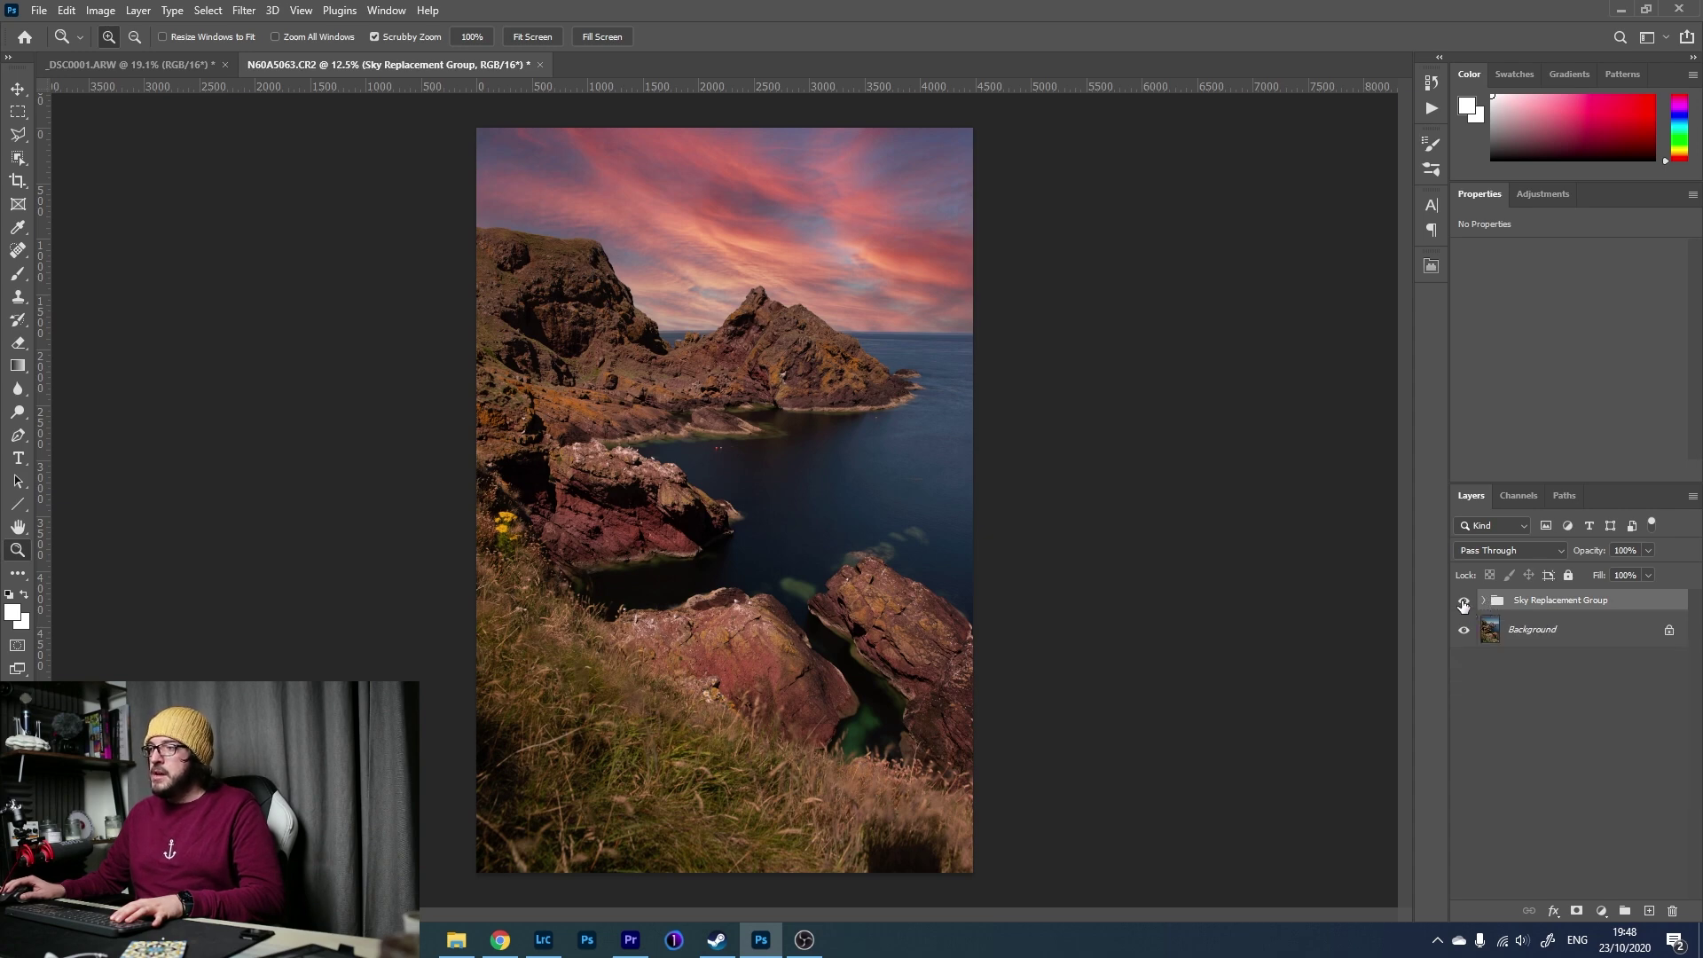
pyautogui.click(1464, 602)
pyautogui.click(1464, 603)
pyautogui.click(1464, 602)
pyautogui.click(1464, 602)
pyautogui.click(1464, 603)
pyautogui.click(1464, 602)
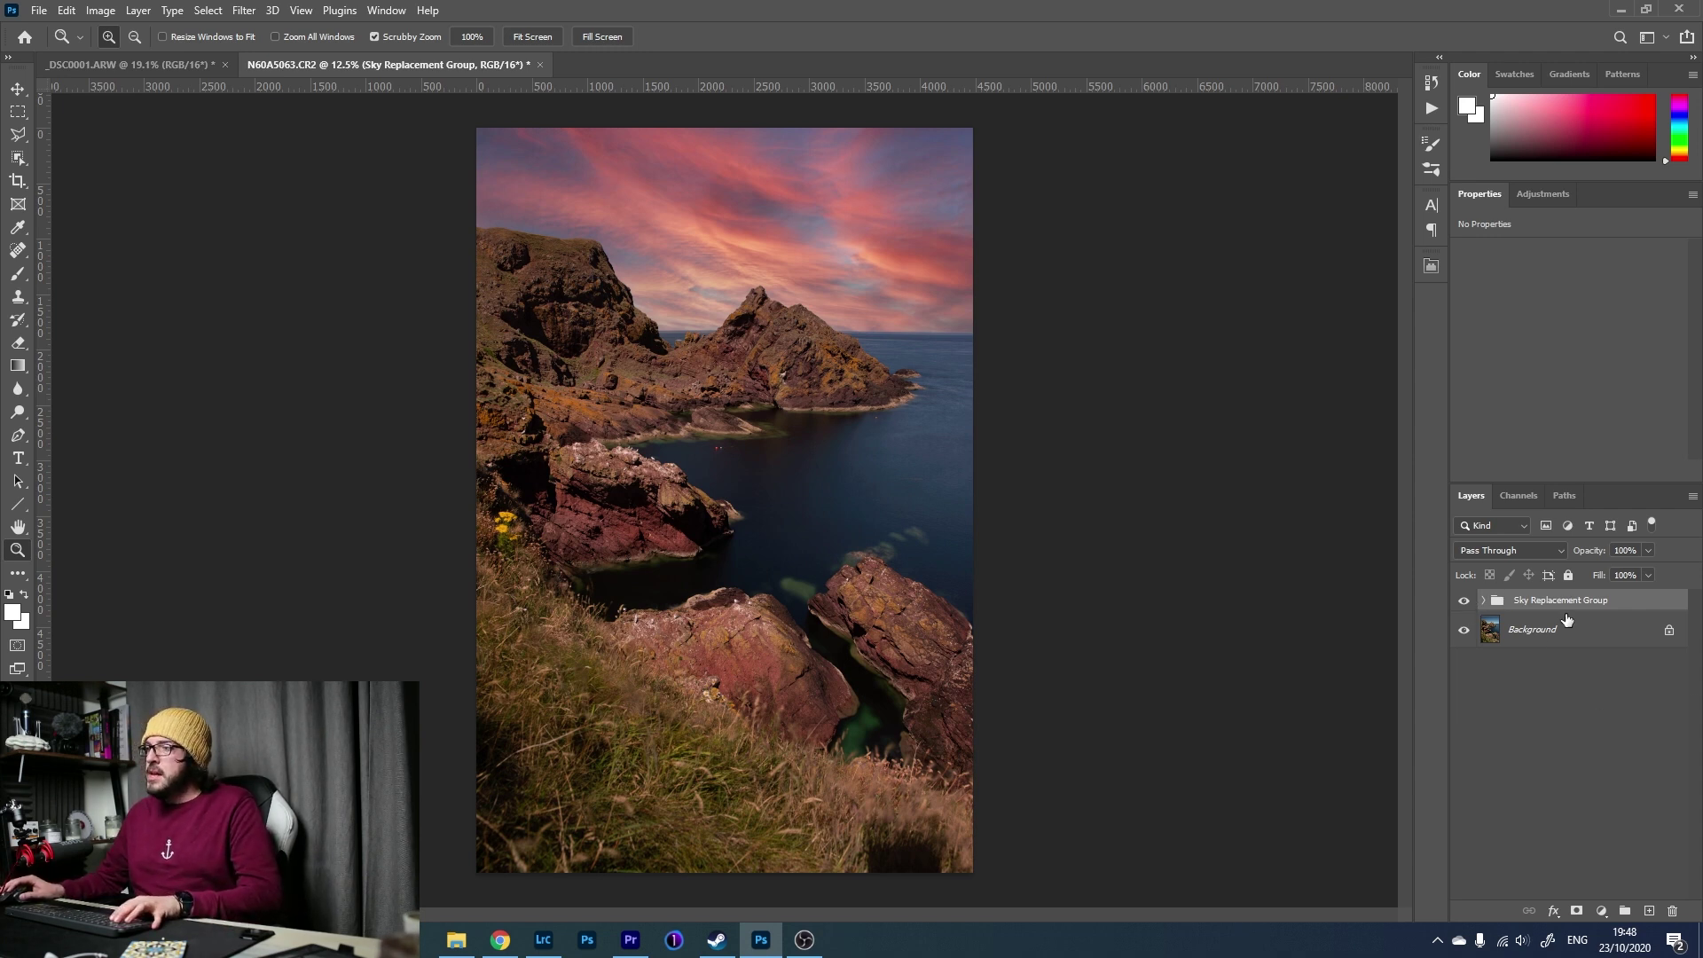
# Add a Photo Filter adjustment layer above the sky group using the Magenta filter at 11% density.
pyautogui.click(1537, 192)
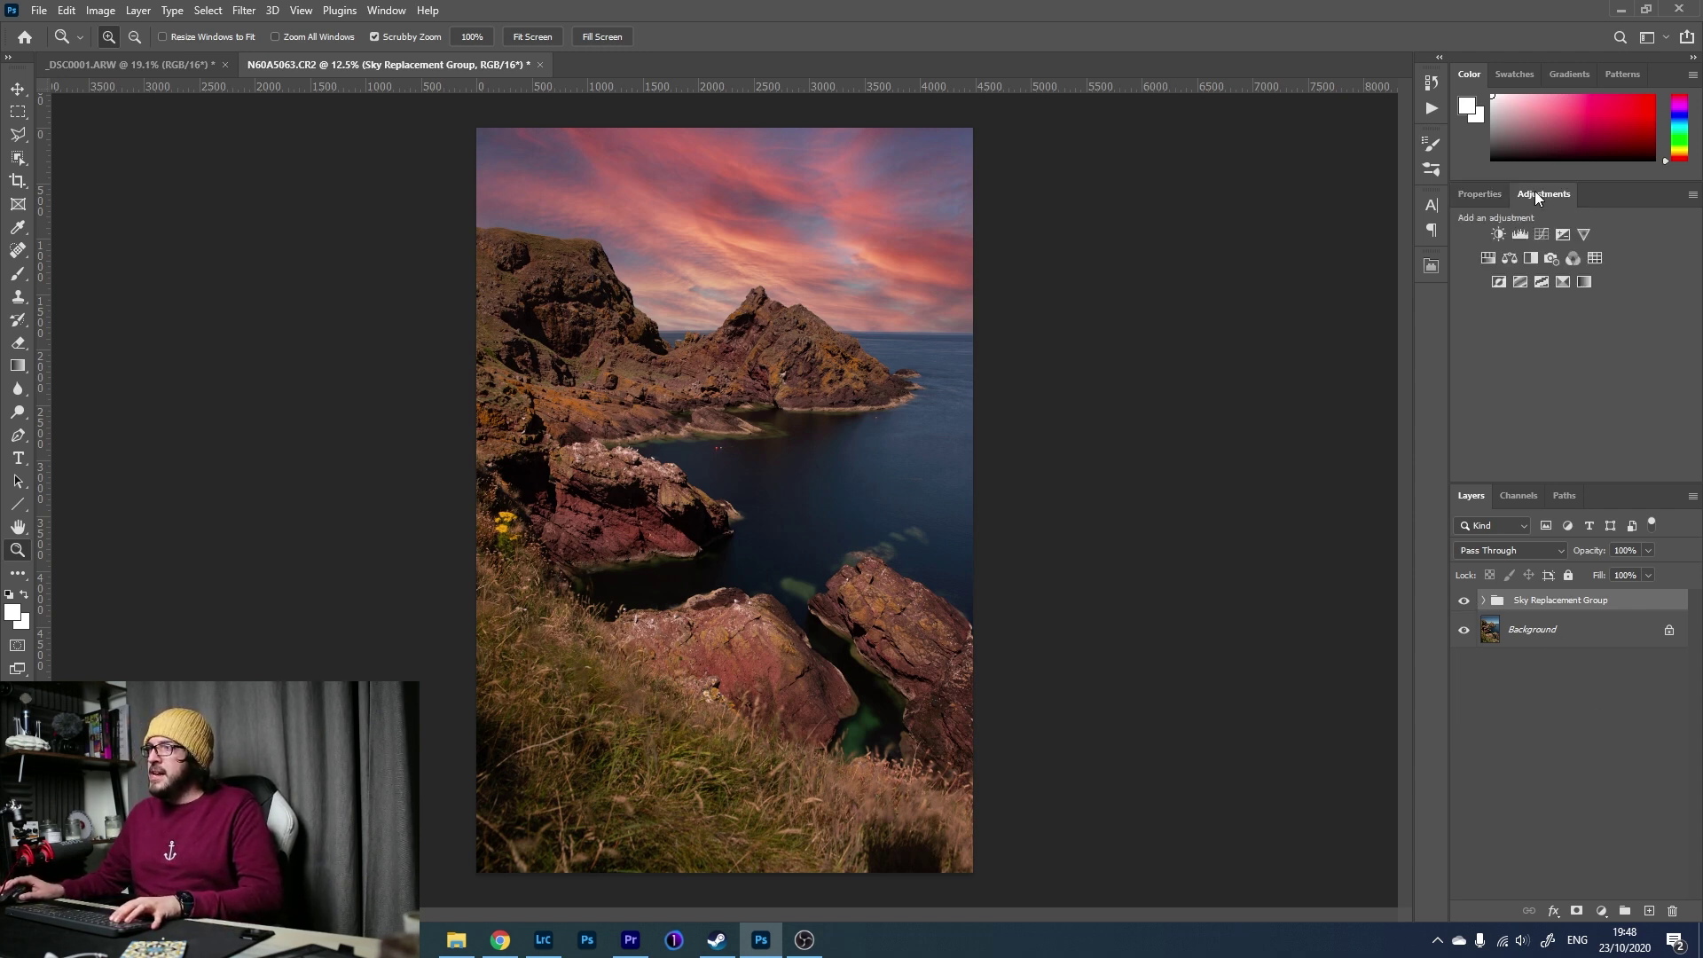
pyautogui.click(1551, 258)
pyautogui.click(1565, 251)
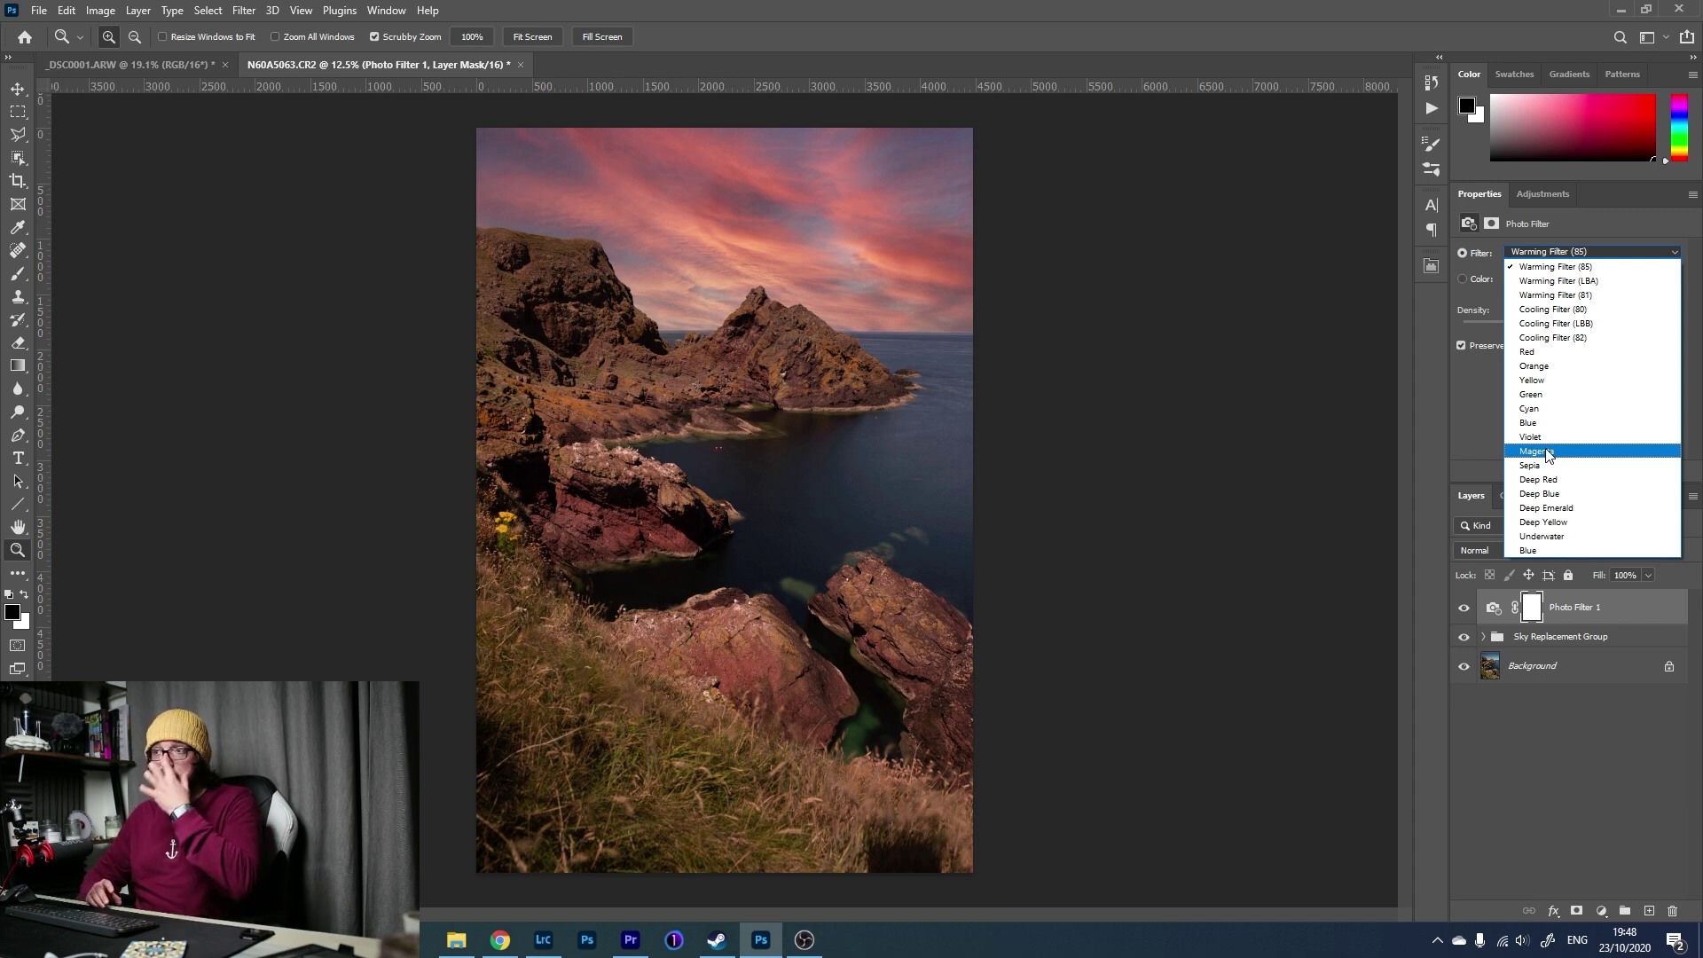
pyautogui.click(1548, 453)
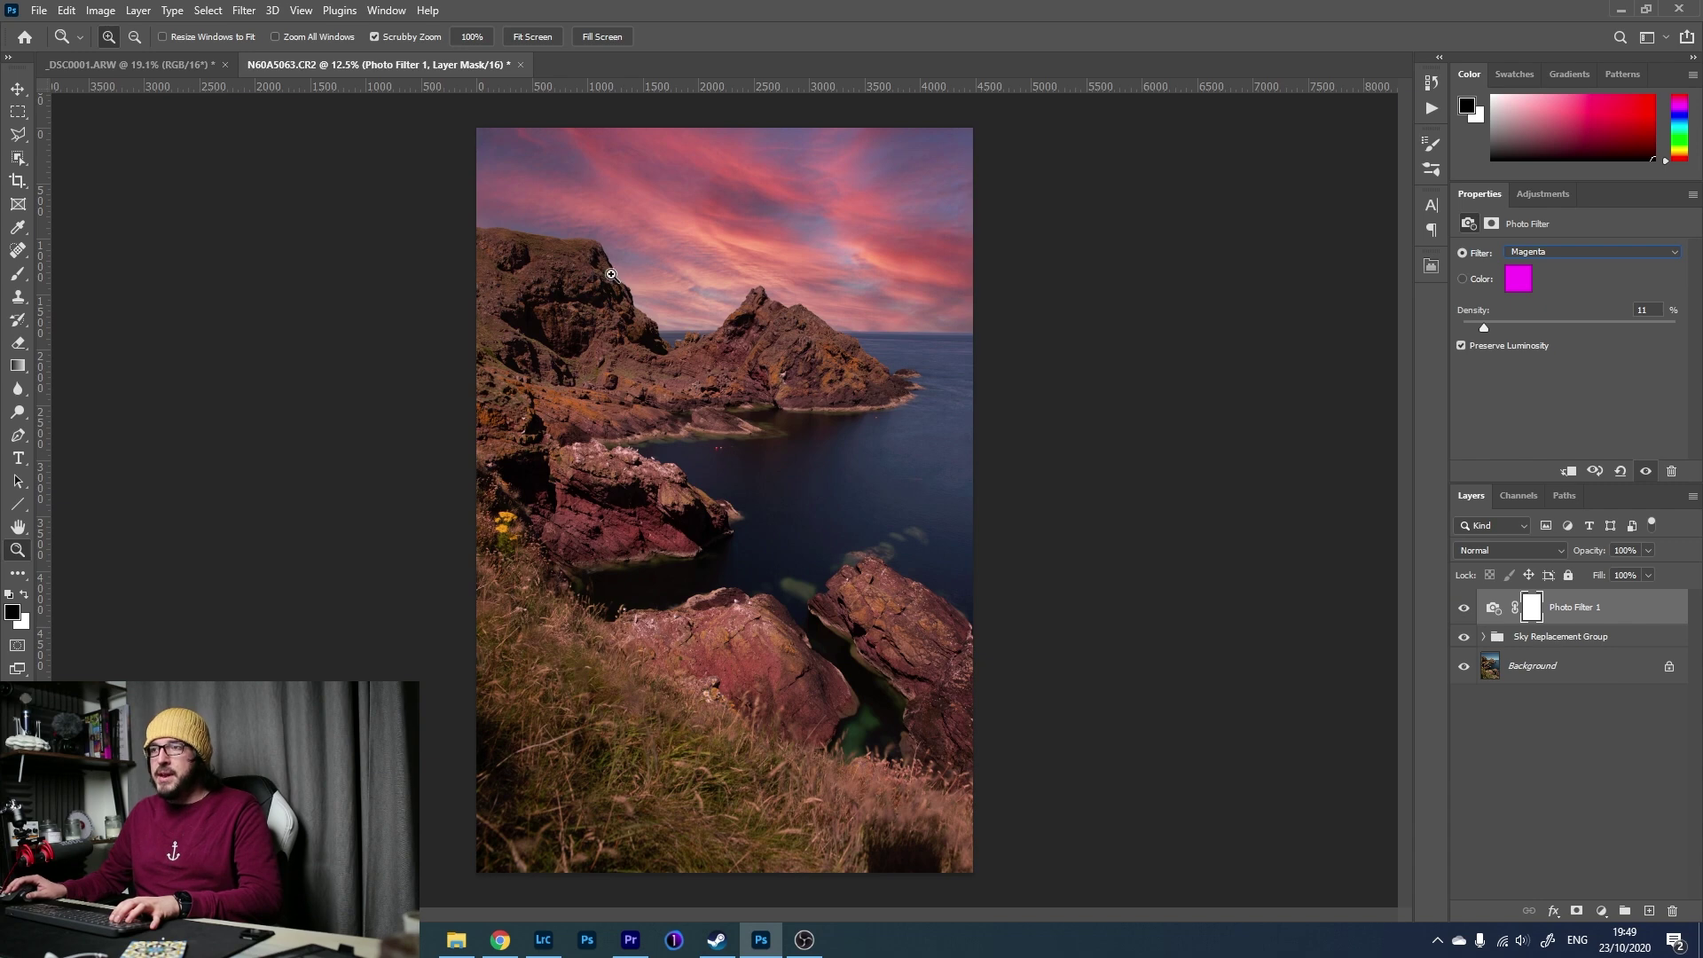
# Open the blending options of the Photo Filter adjustment layer.
pyautogui.rightClick(1478, 610)
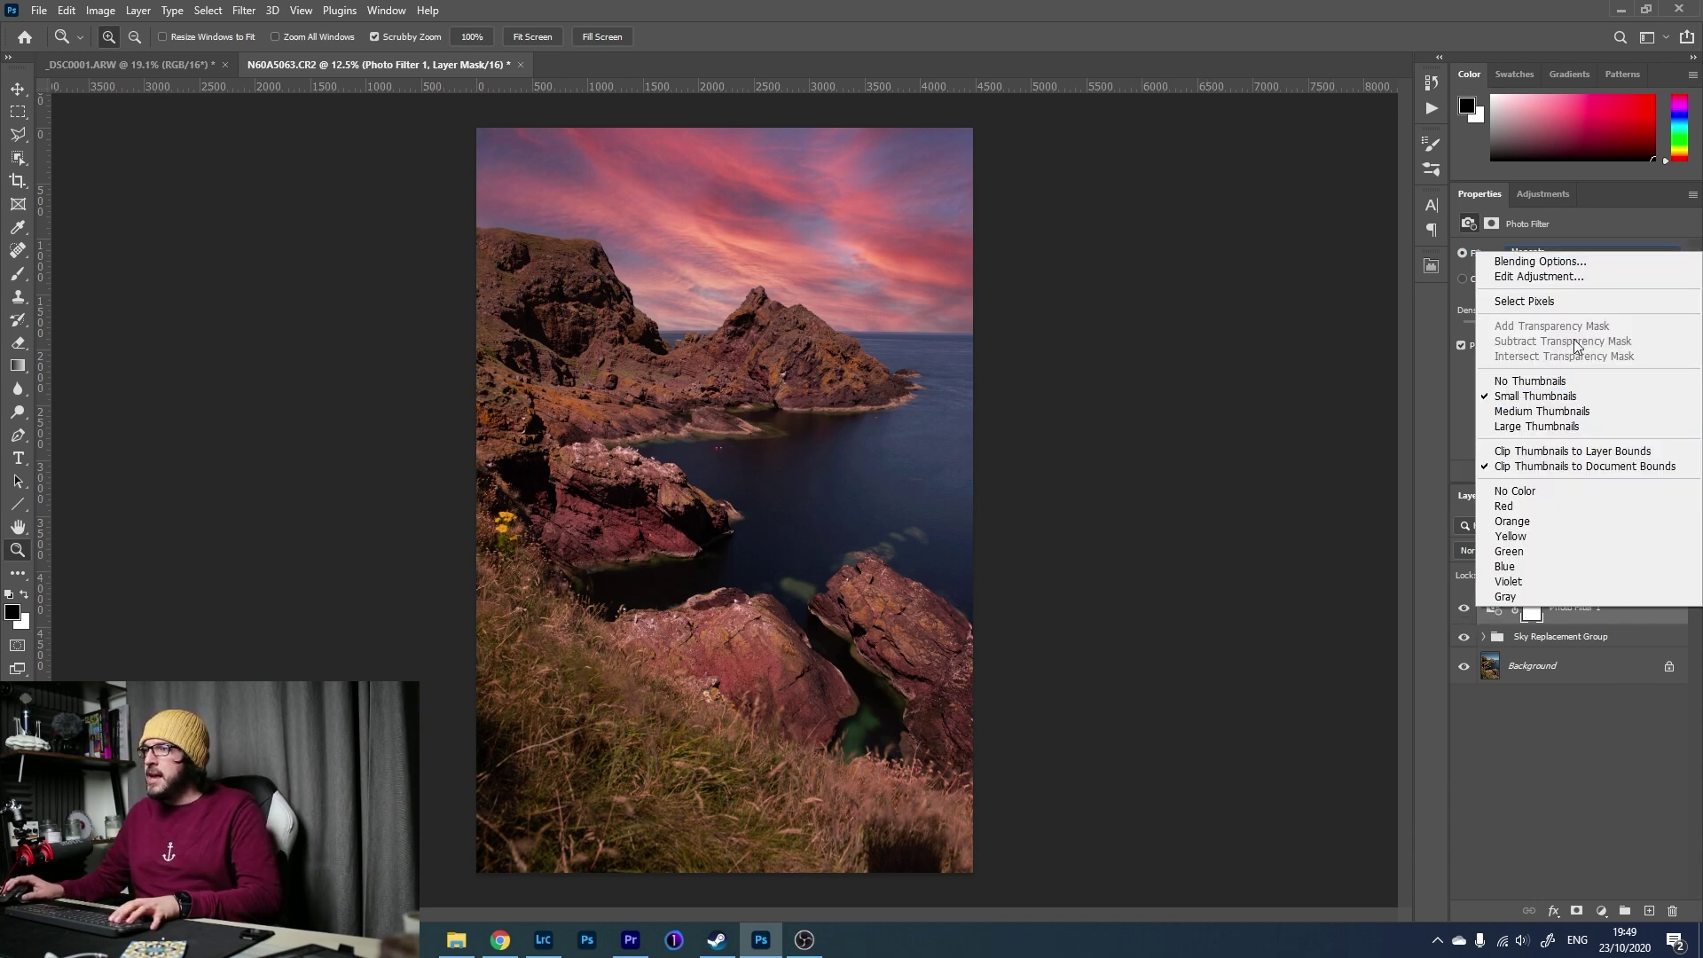
pyautogui.click(1571, 259)
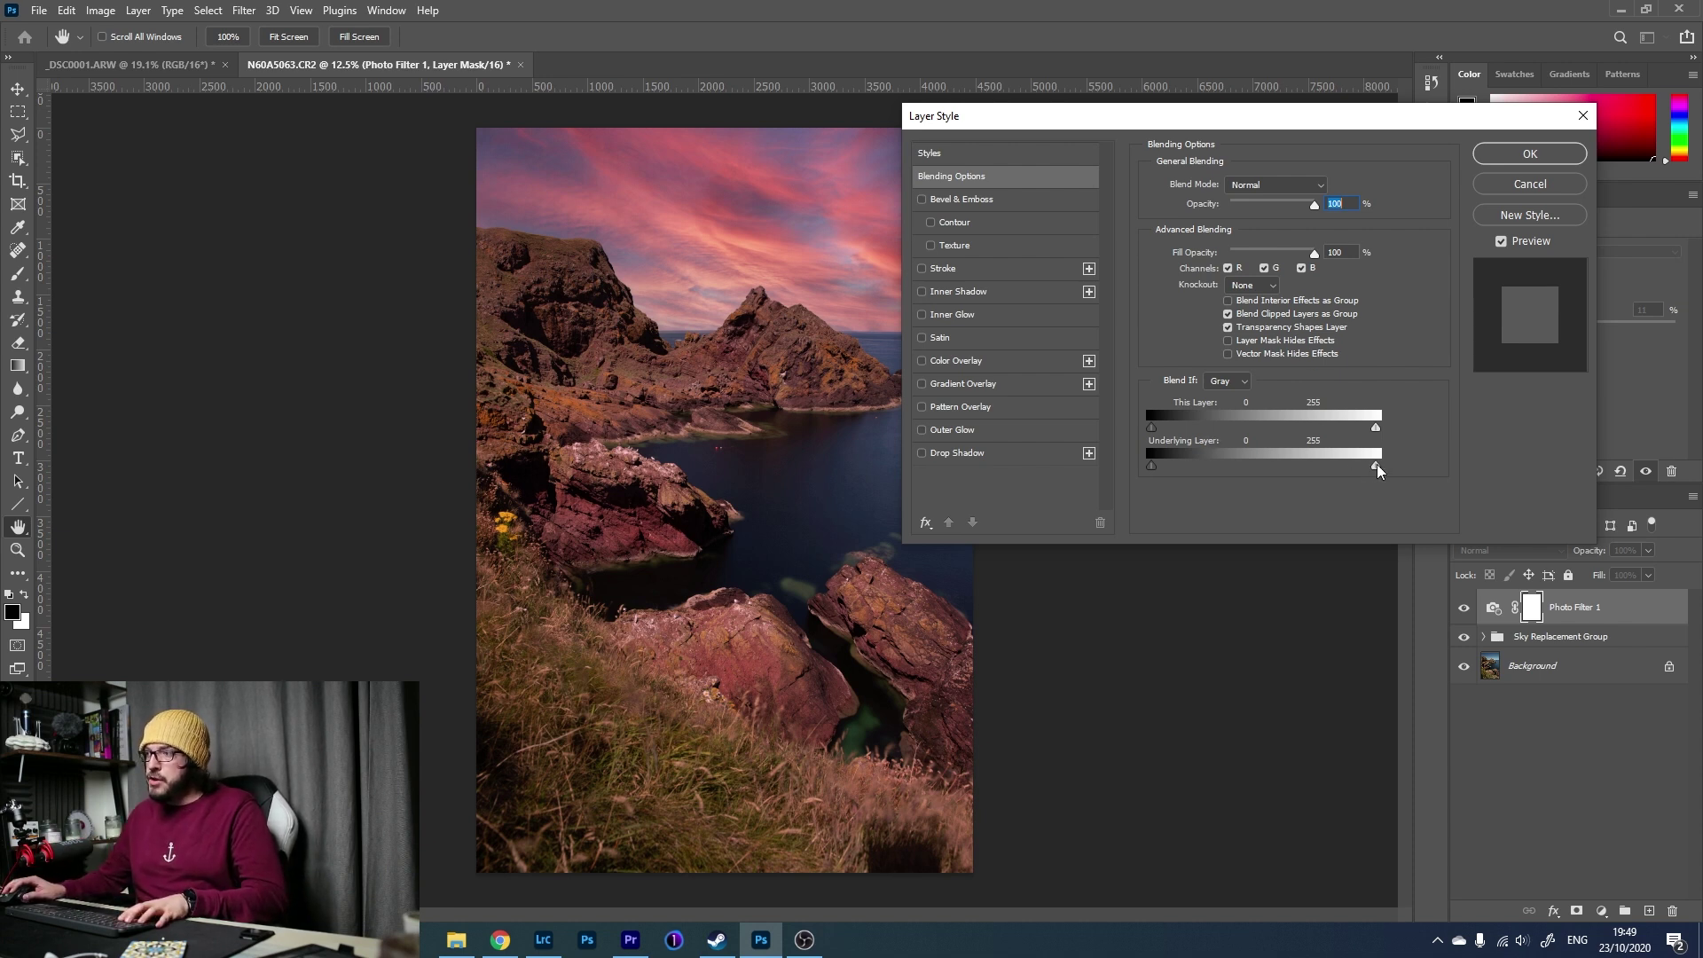
# Try keeping the magenta filter off bright tones by lowering the This Layer Blend If white limit to 88, and restore it to 255.
pyautogui.moveTo(1376, 470); pyautogui.dragTo(1379, 468)
pyautogui.moveTo(1376, 427); pyautogui.dragTo(1270, 432)
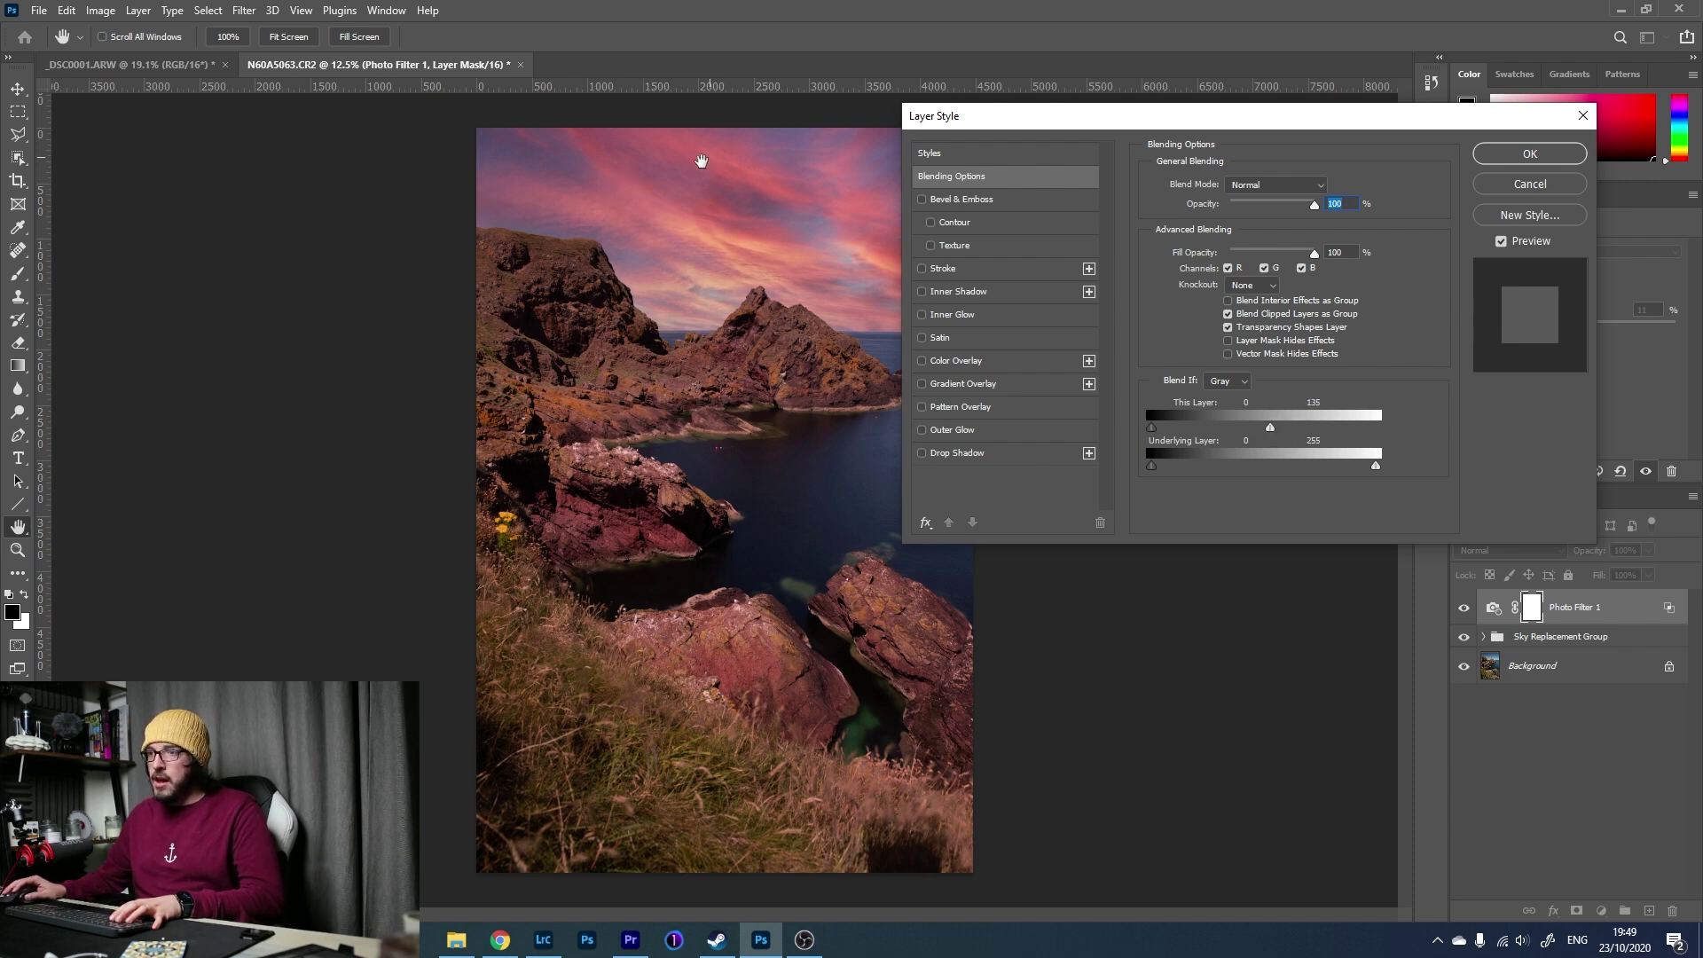
pyautogui.moveTo(1270, 428); pyautogui.dragTo(1237, 432)
pyautogui.moveTo(1232, 433); pyautogui.dragTo(1230, 432)
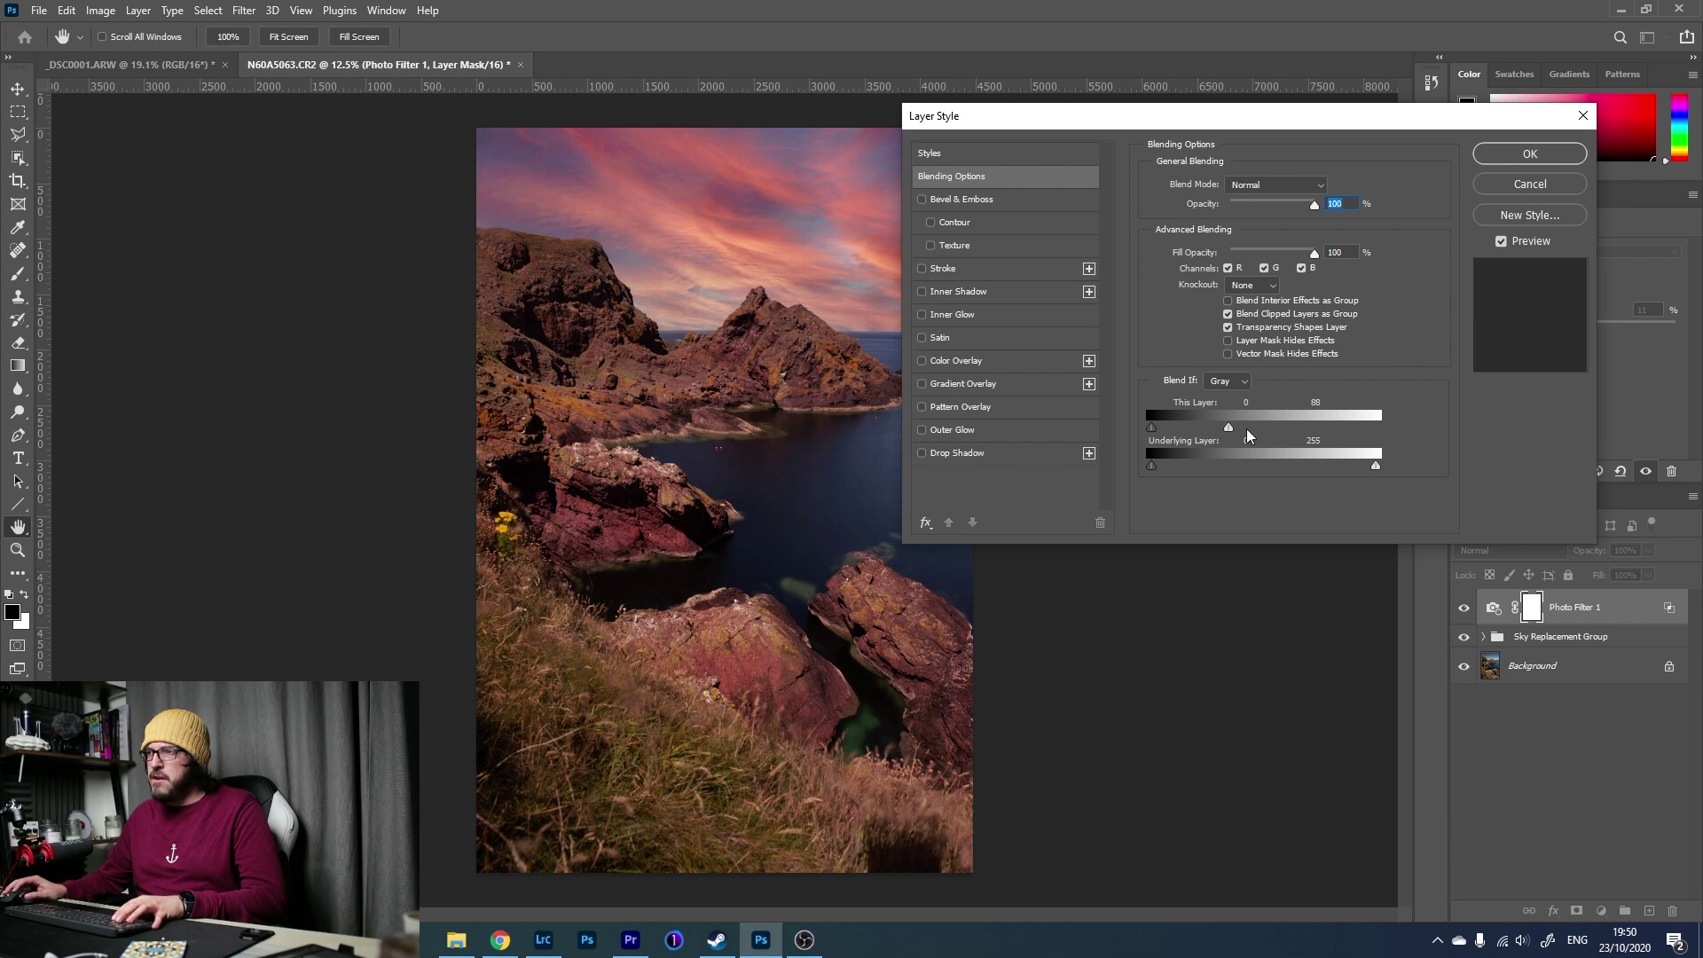
pyautogui.moveTo(1229, 431); pyautogui.dragTo(1418, 448)
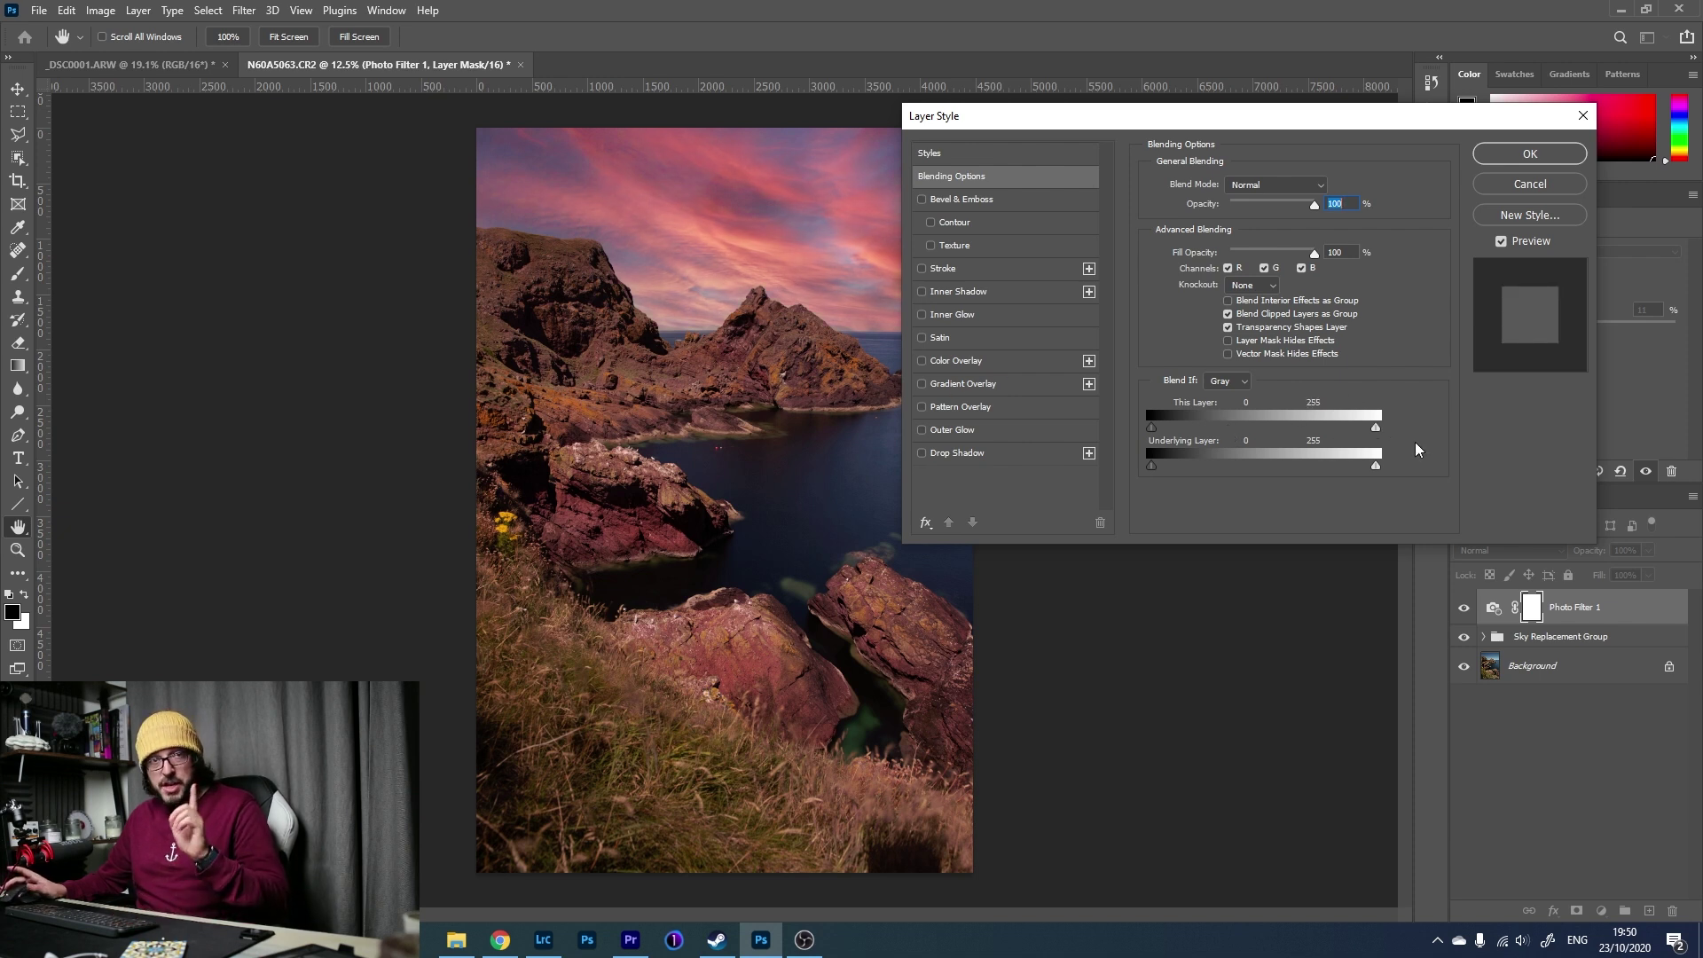
# Split the This Layer Blend If white limit to 58 / 255 so the magenta filter fades gradually toward the highlights.
pyautogui.press('alt')
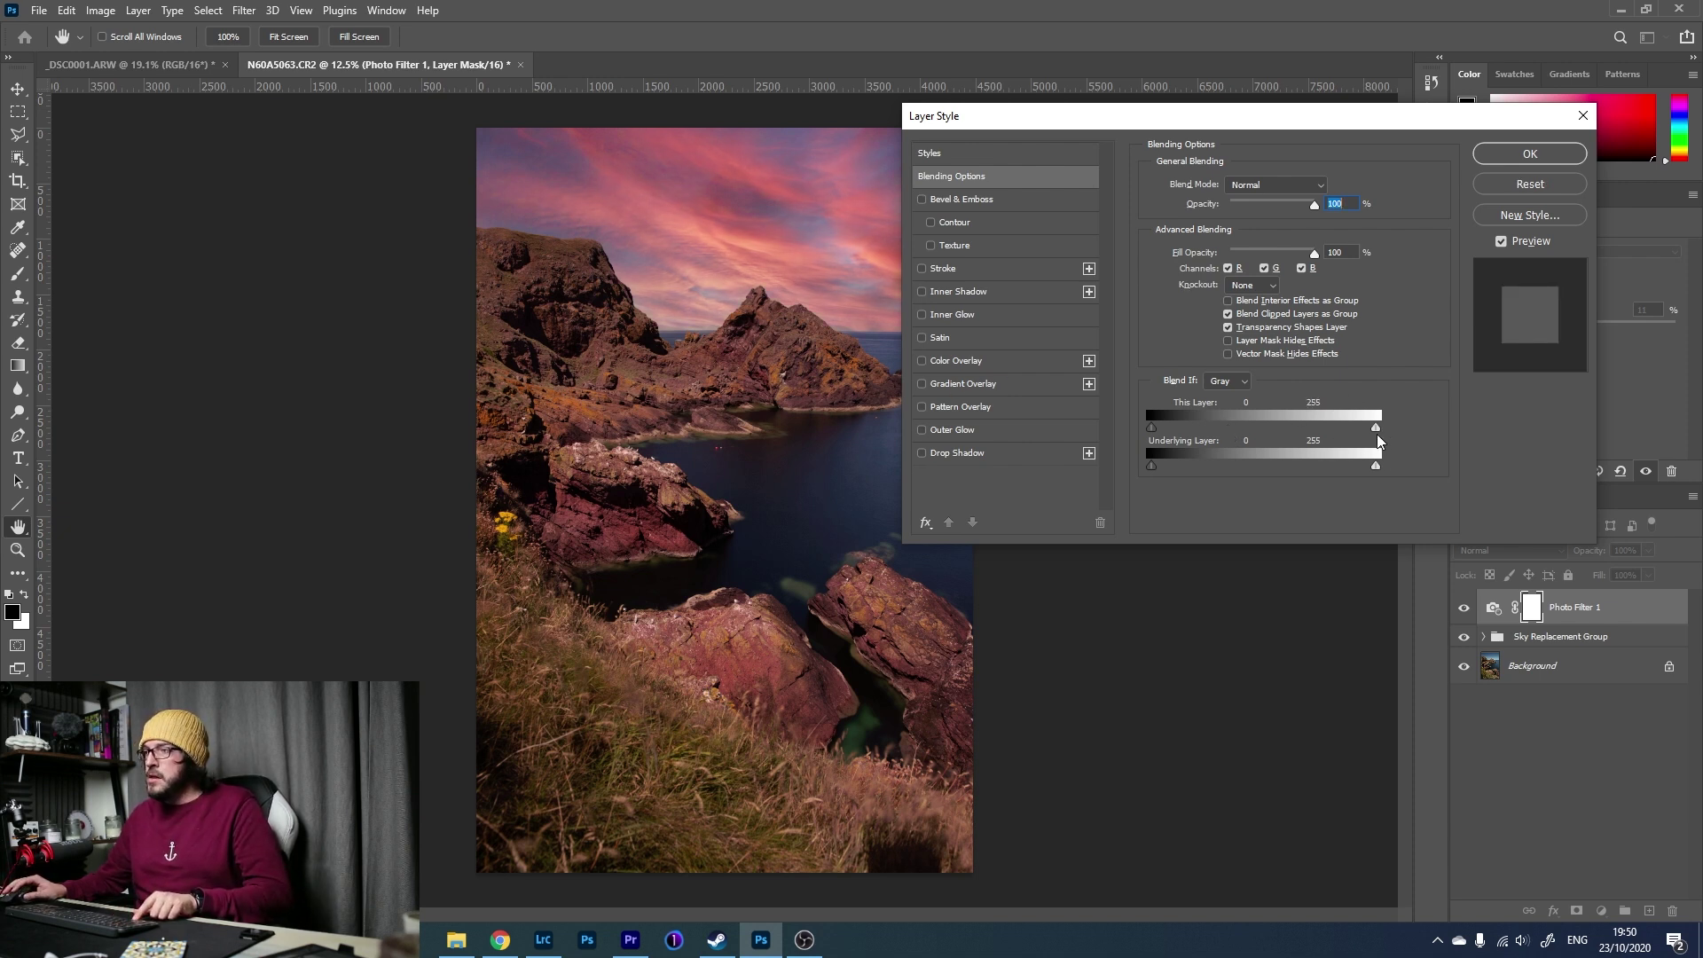
pyautogui.moveTo(1376, 433); pyautogui.dragTo(1204, 434)
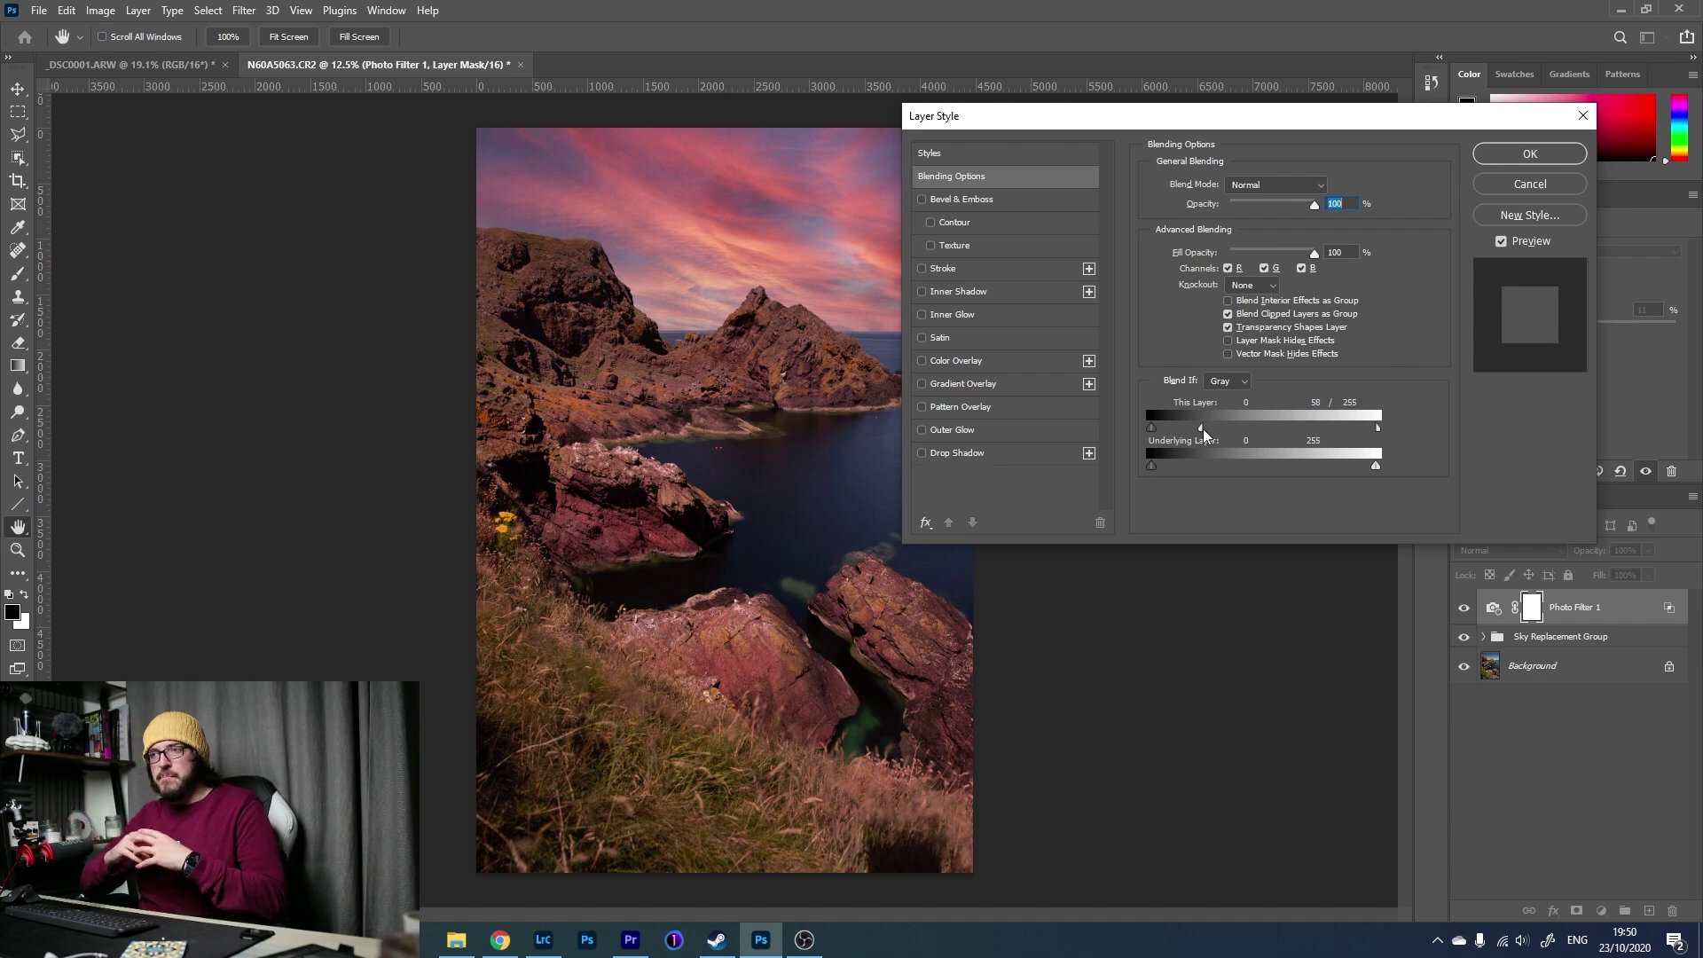
# Set the This Layer Blend If white limit to 58 / 161, apply it, and compare the photo with and without the Photo Filter.
pyautogui.moveTo(1378, 429); pyautogui.dragTo(1296, 439)
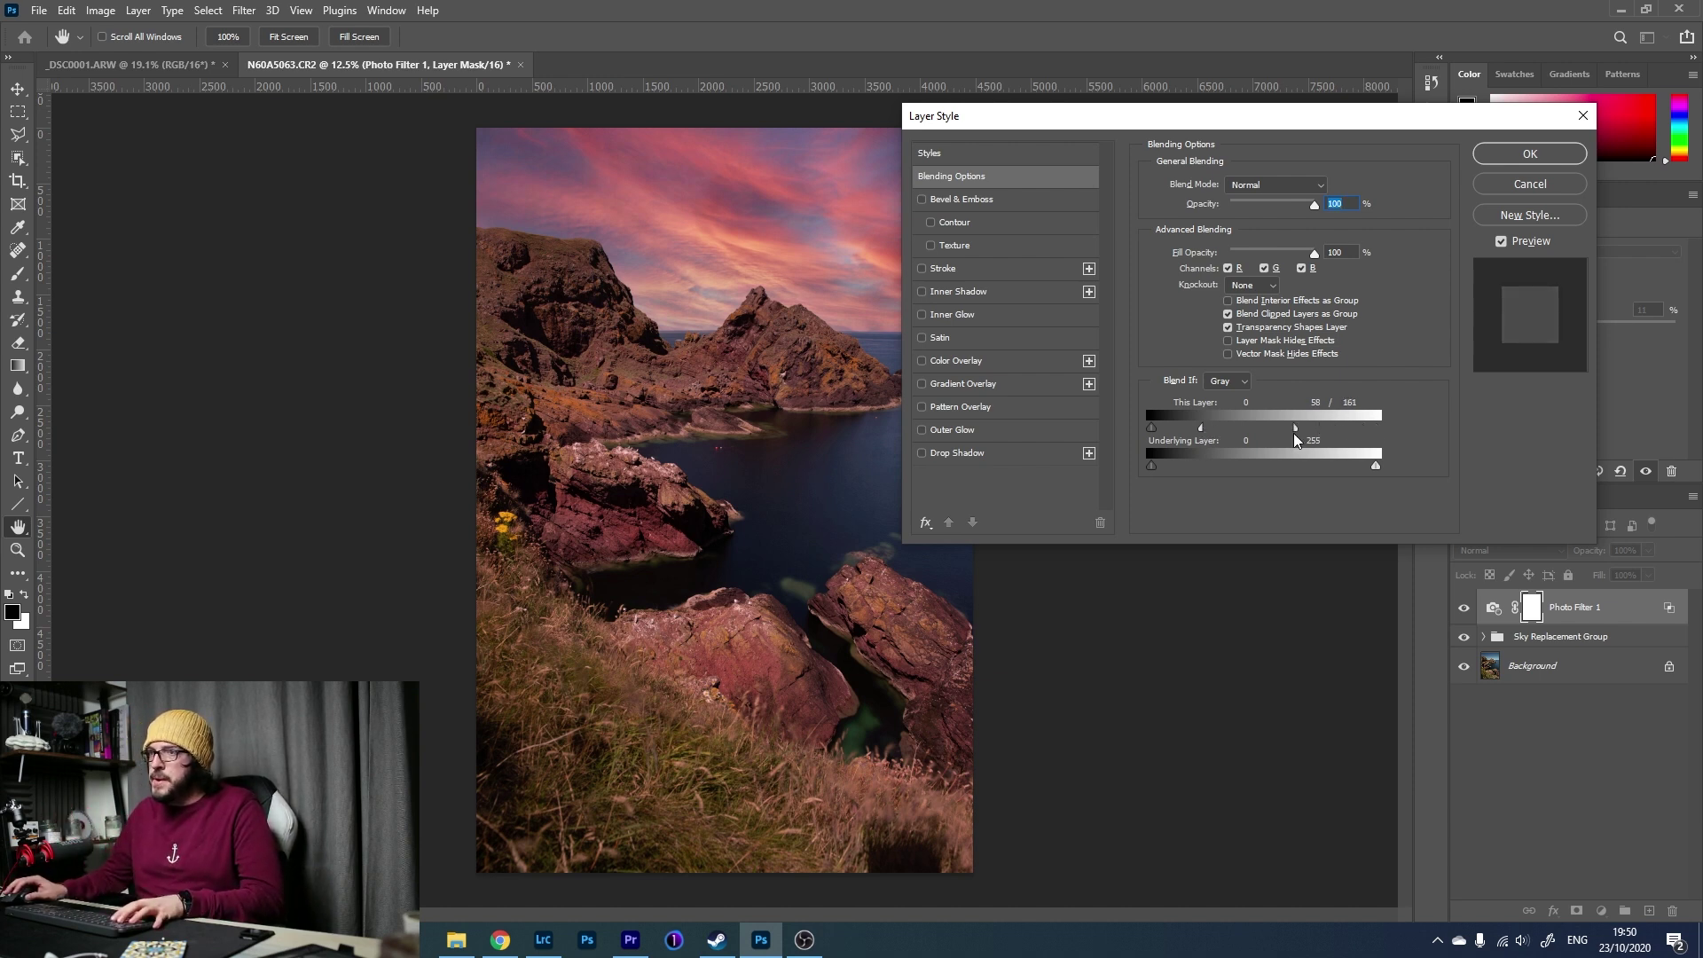
pyautogui.click(1530, 154)
pyautogui.click(1464, 608)
pyautogui.click(1464, 608)
pyautogui.click(1464, 608)
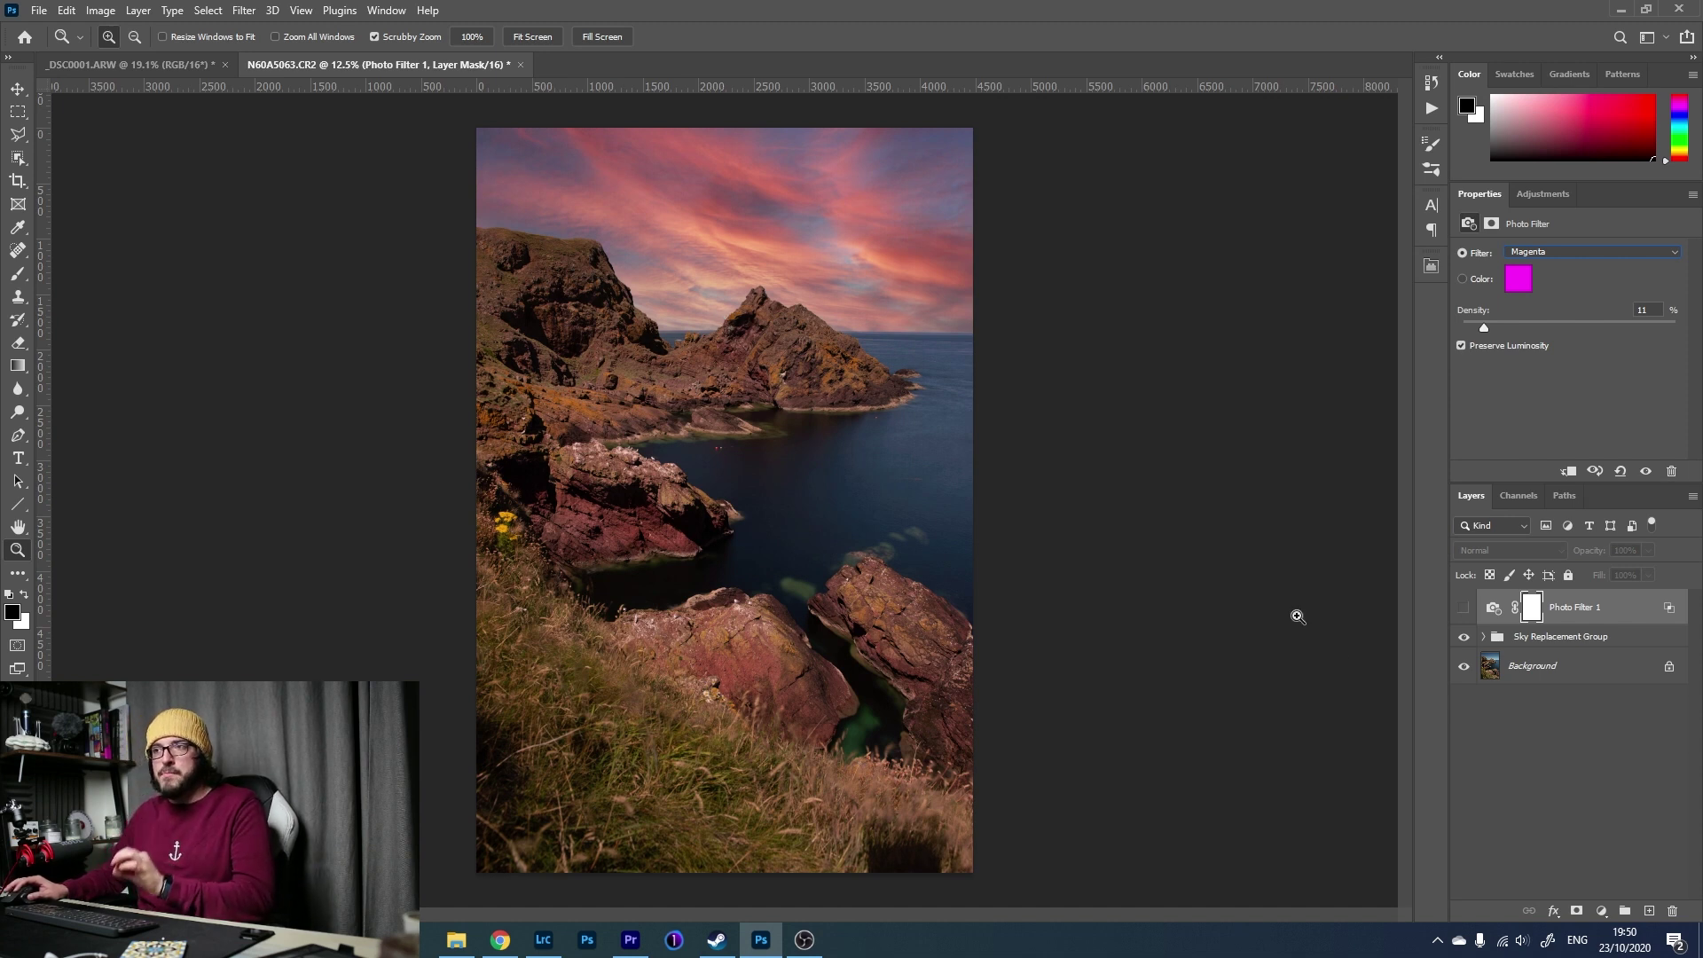
pyautogui.click(1464, 609)
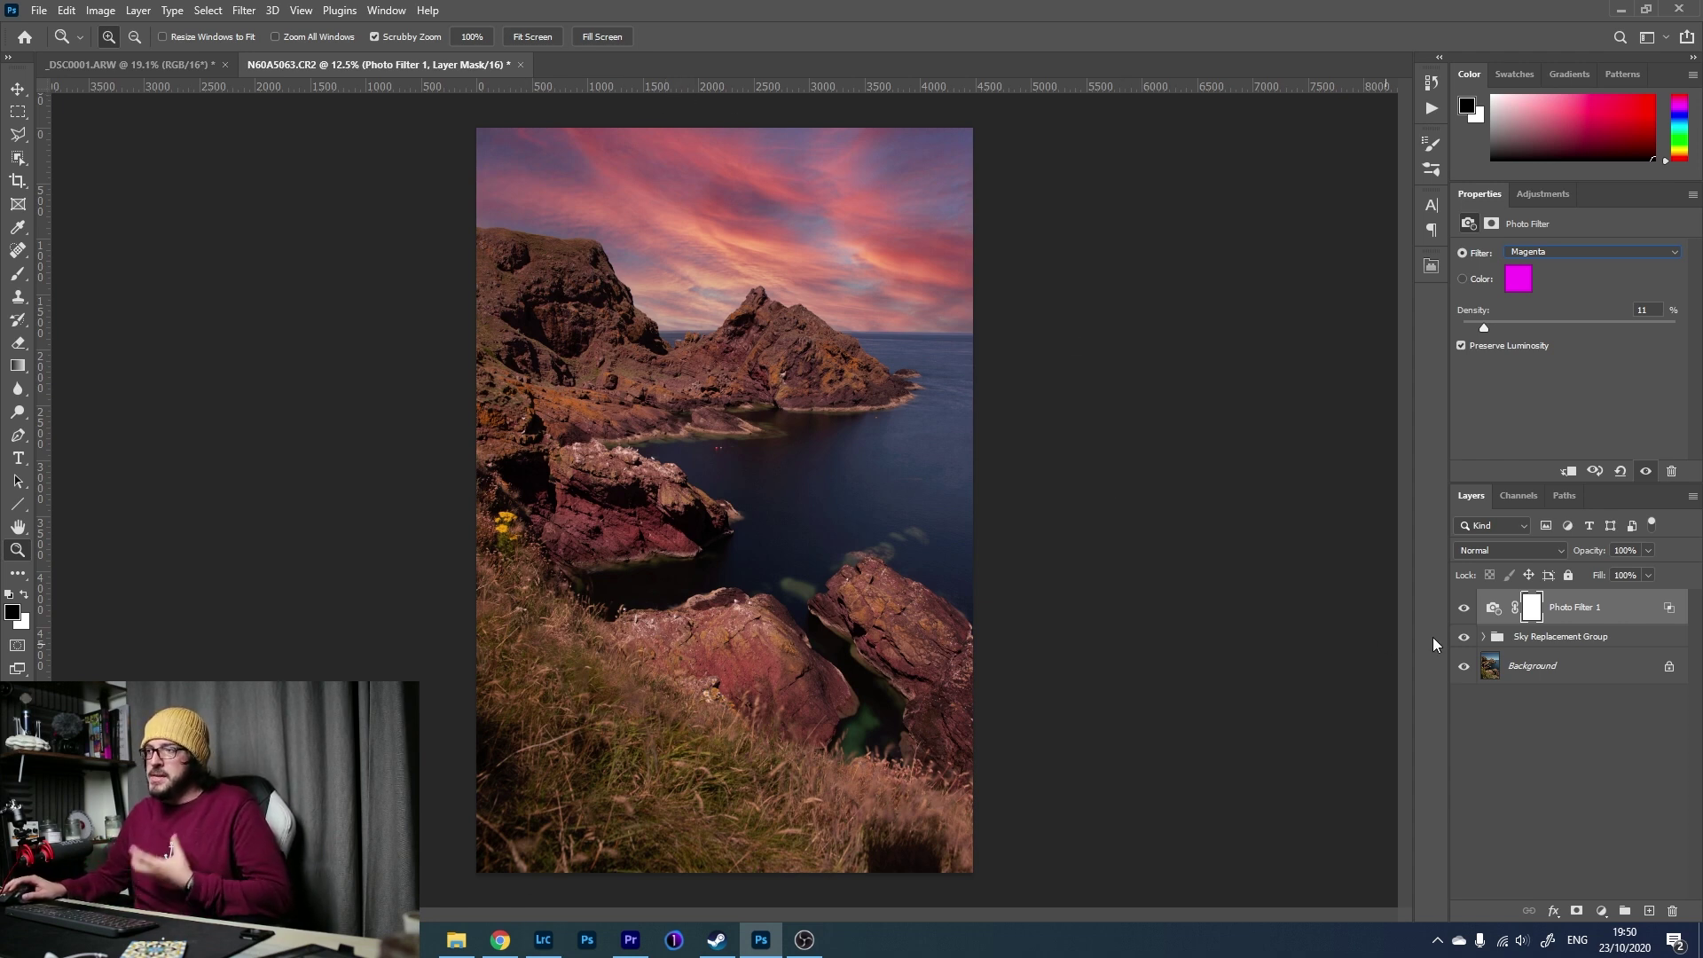
# Lower the opacity of the Sky Replacement Group to 85%.
pyautogui.click(1506, 646)
pyautogui.click(1649, 551)
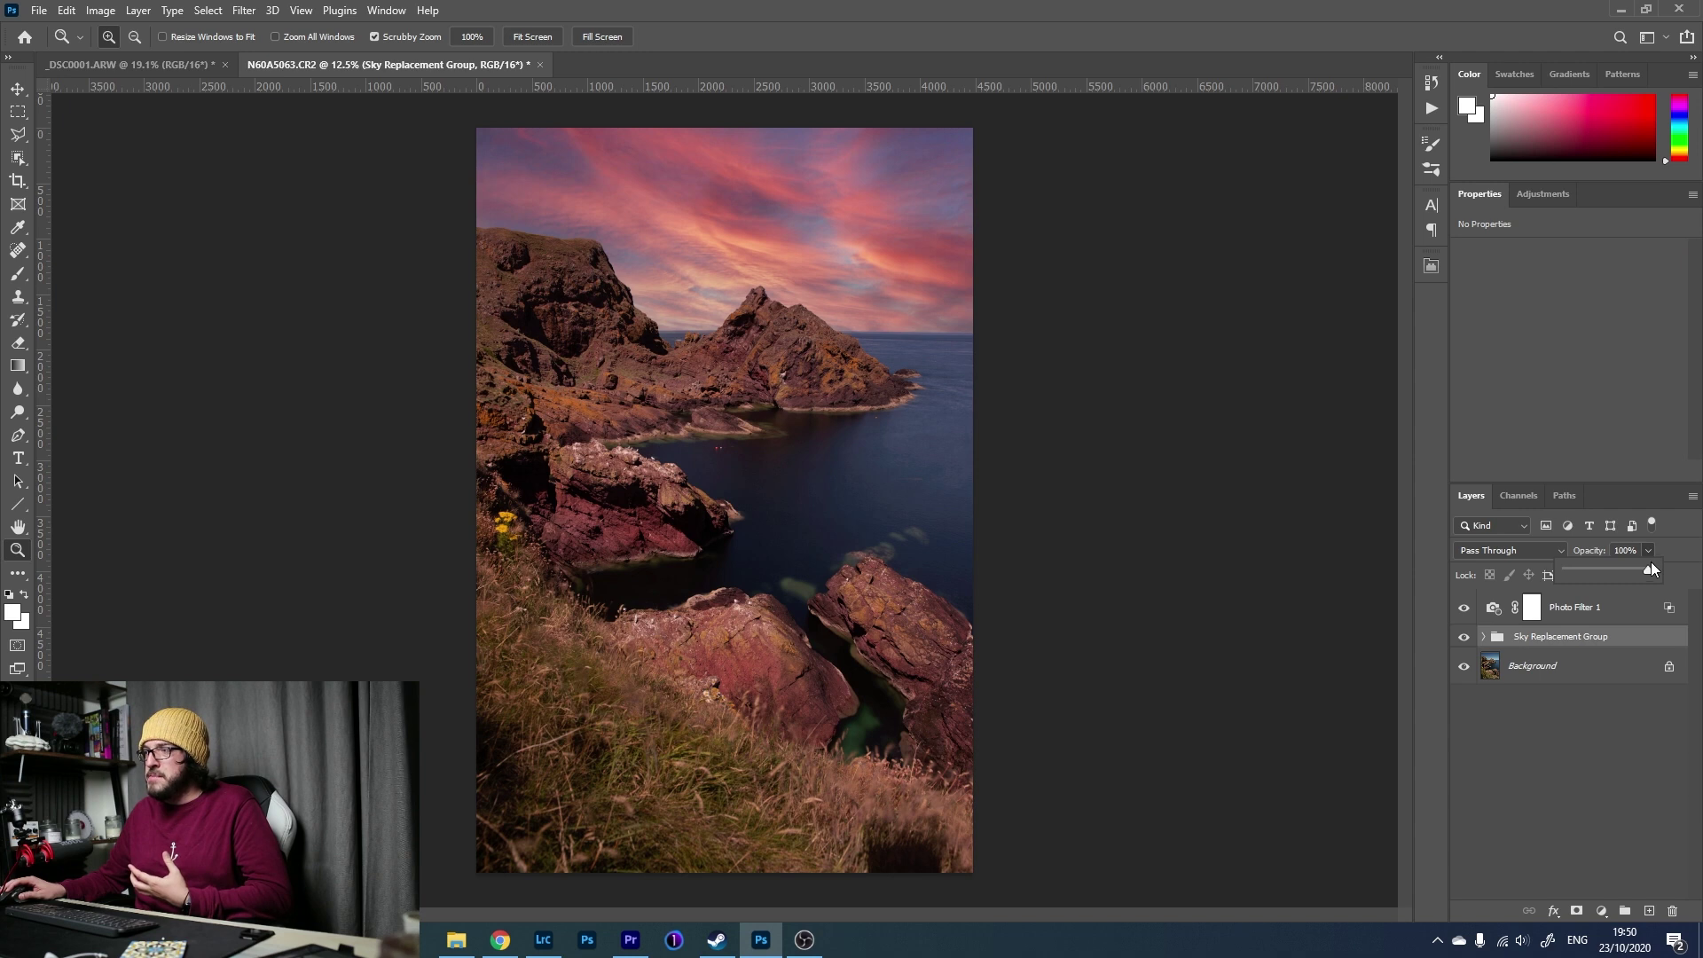
pyautogui.moveTo(1637, 569); pyautogui.dragTo(1631, 568)
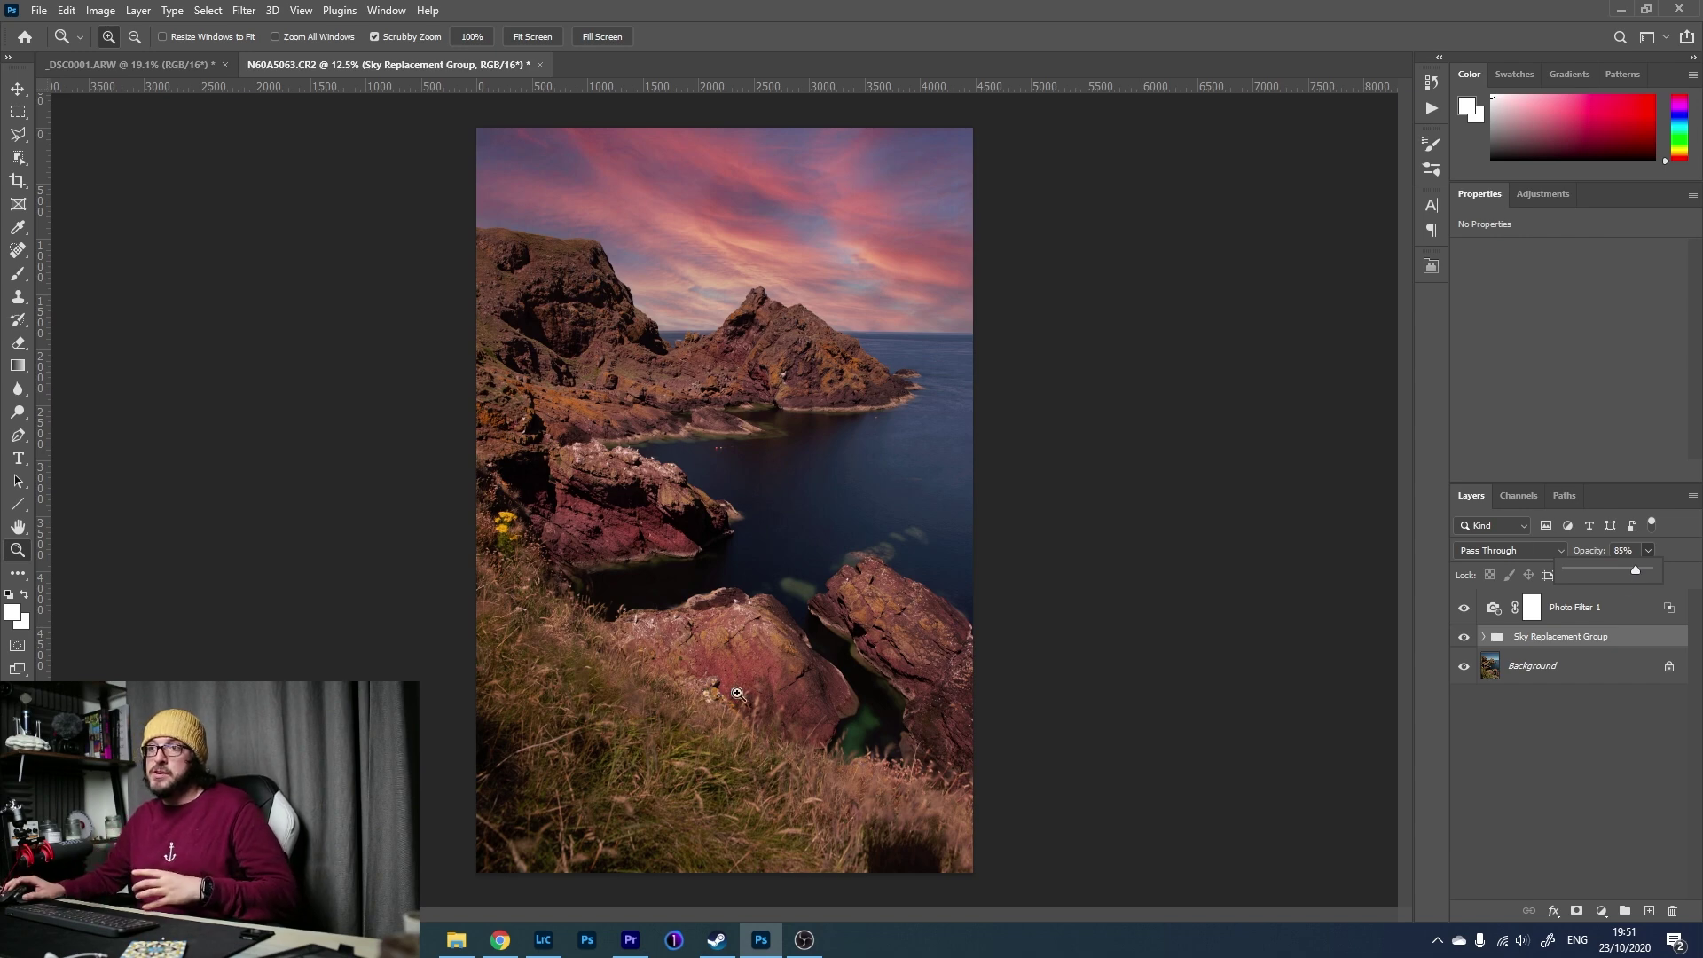
# Switch to Lightroom Classic and open the beach photo N60A9136.CR2 in Photoshop for editing.
pyautogui.click(543, 940)
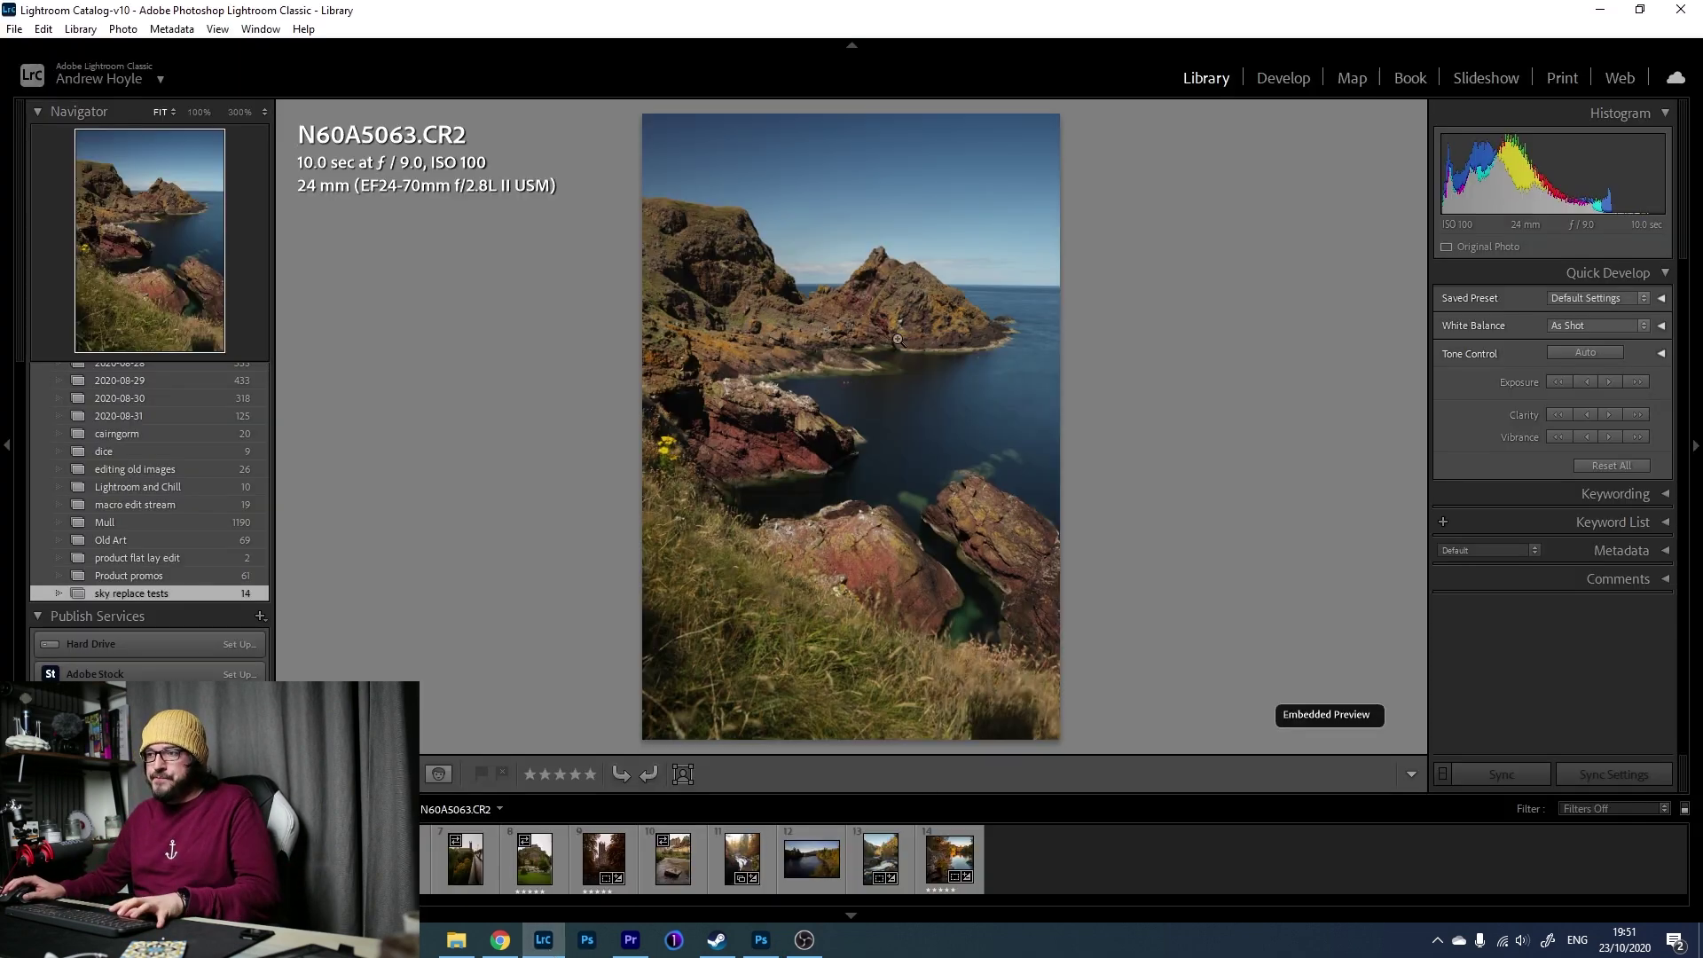
pyautogui.press('g')
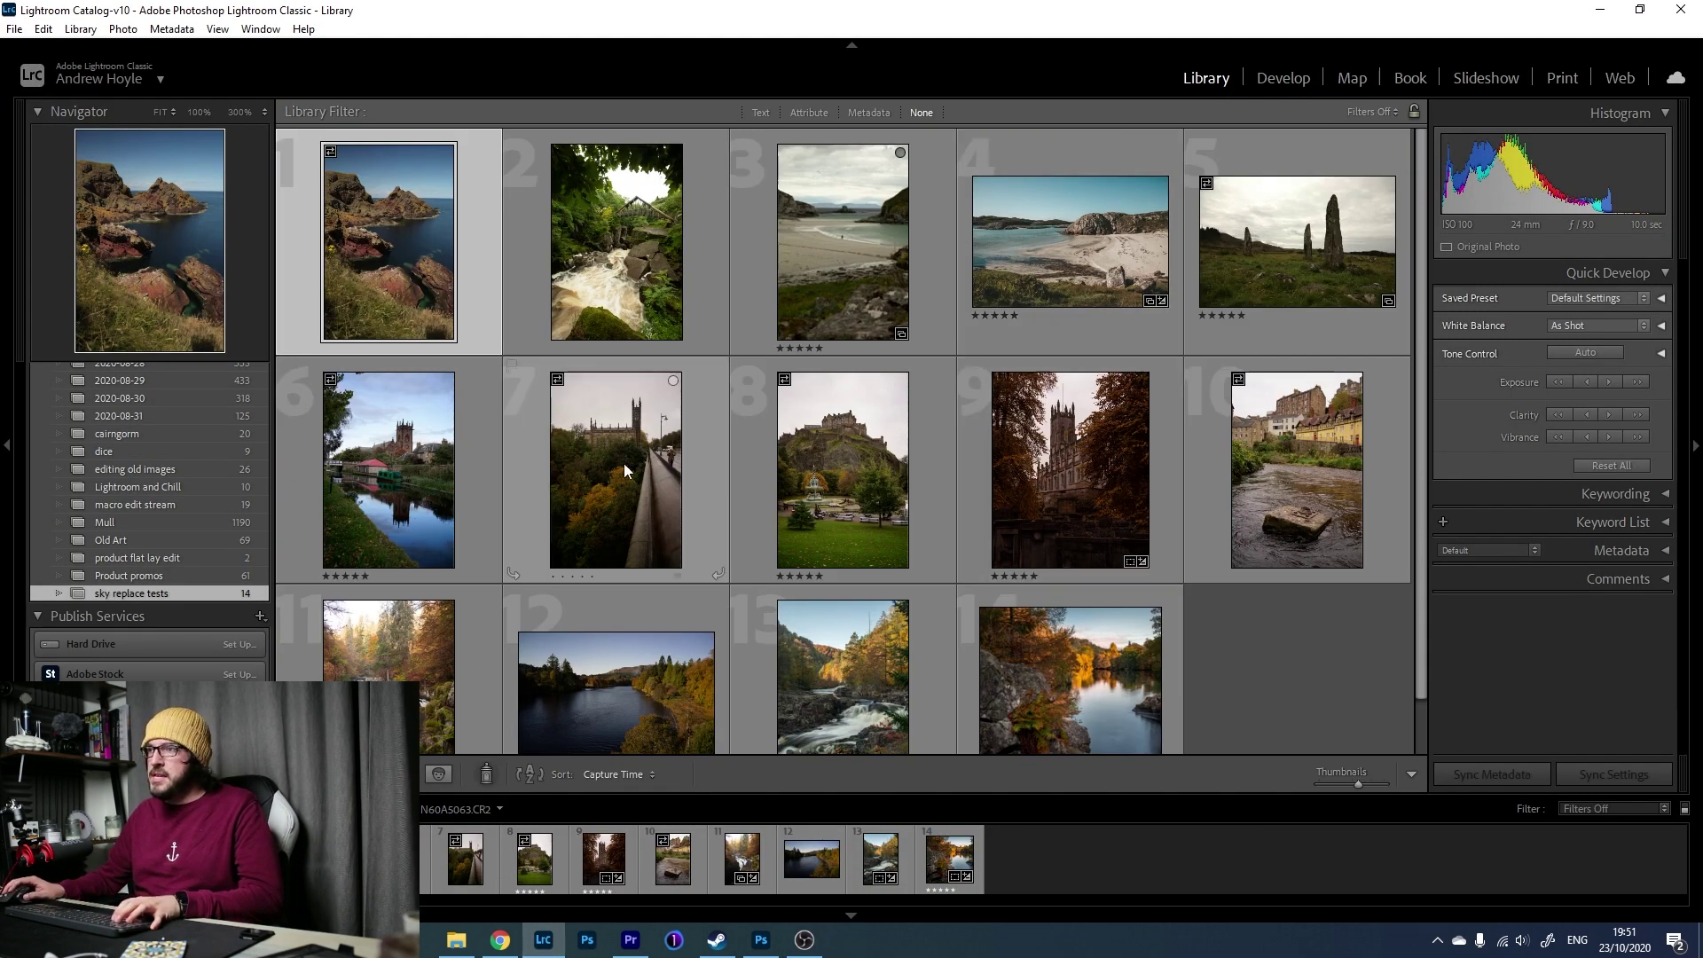
pyautogui.doubleClick(1097, 282)
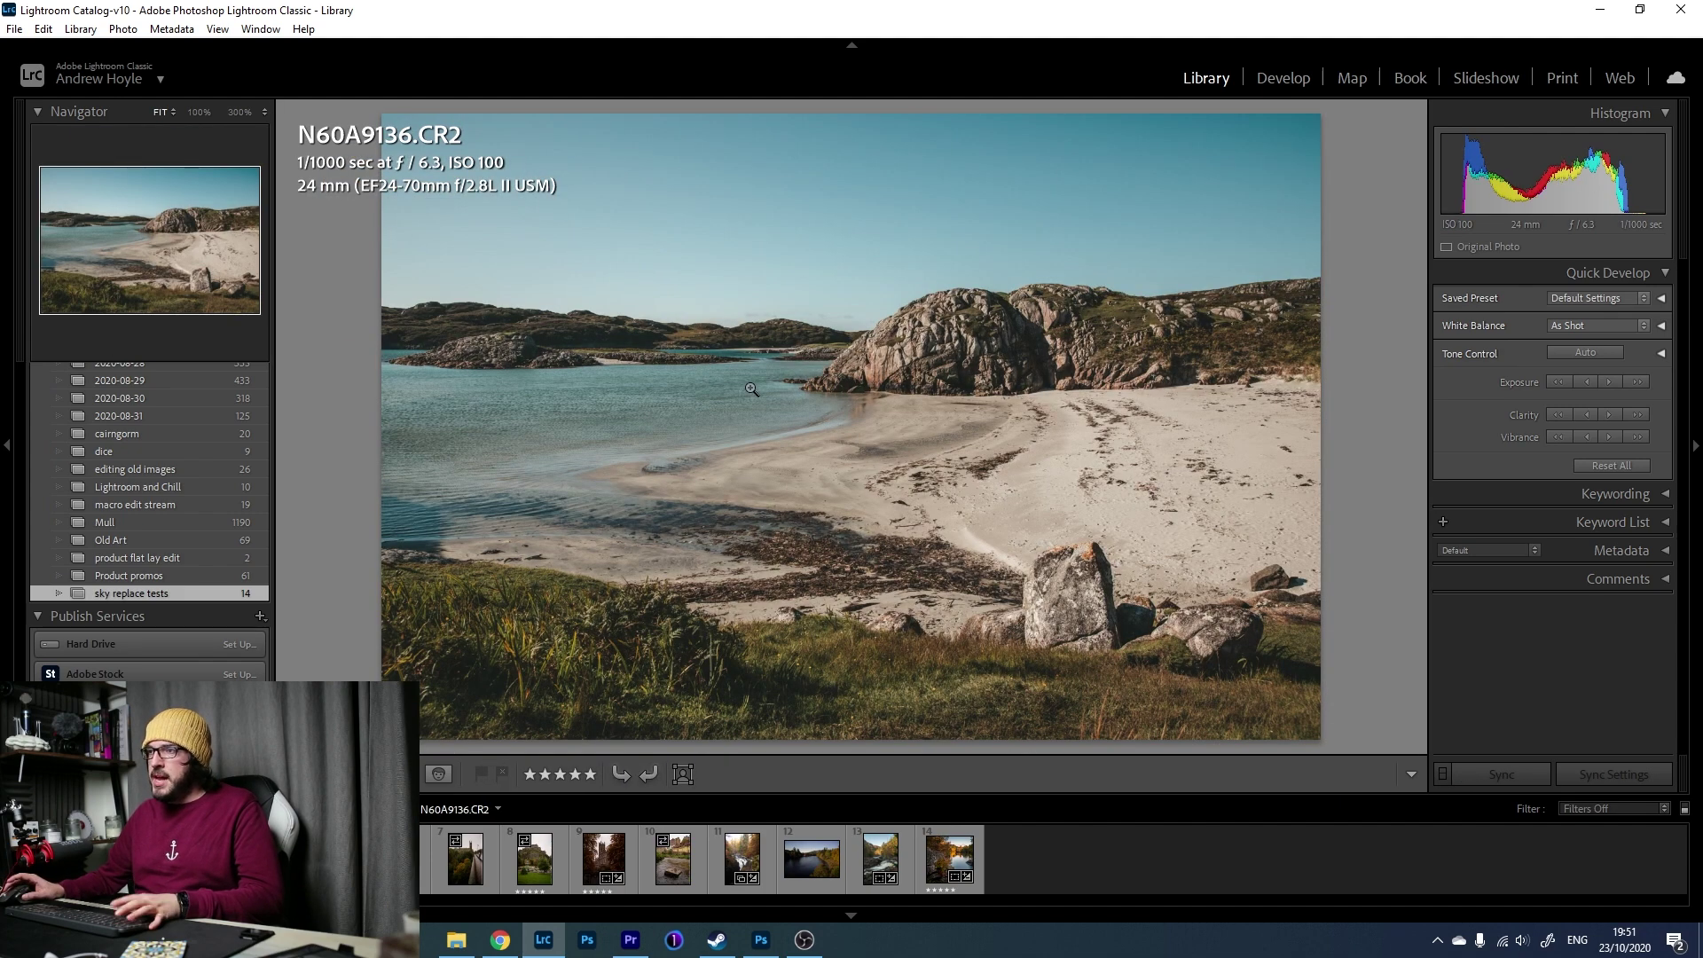
pyautogui.rightClick(837, 352)
pyautogui.moveTo(1047, 459)
pyautogui.click(1099, 457)
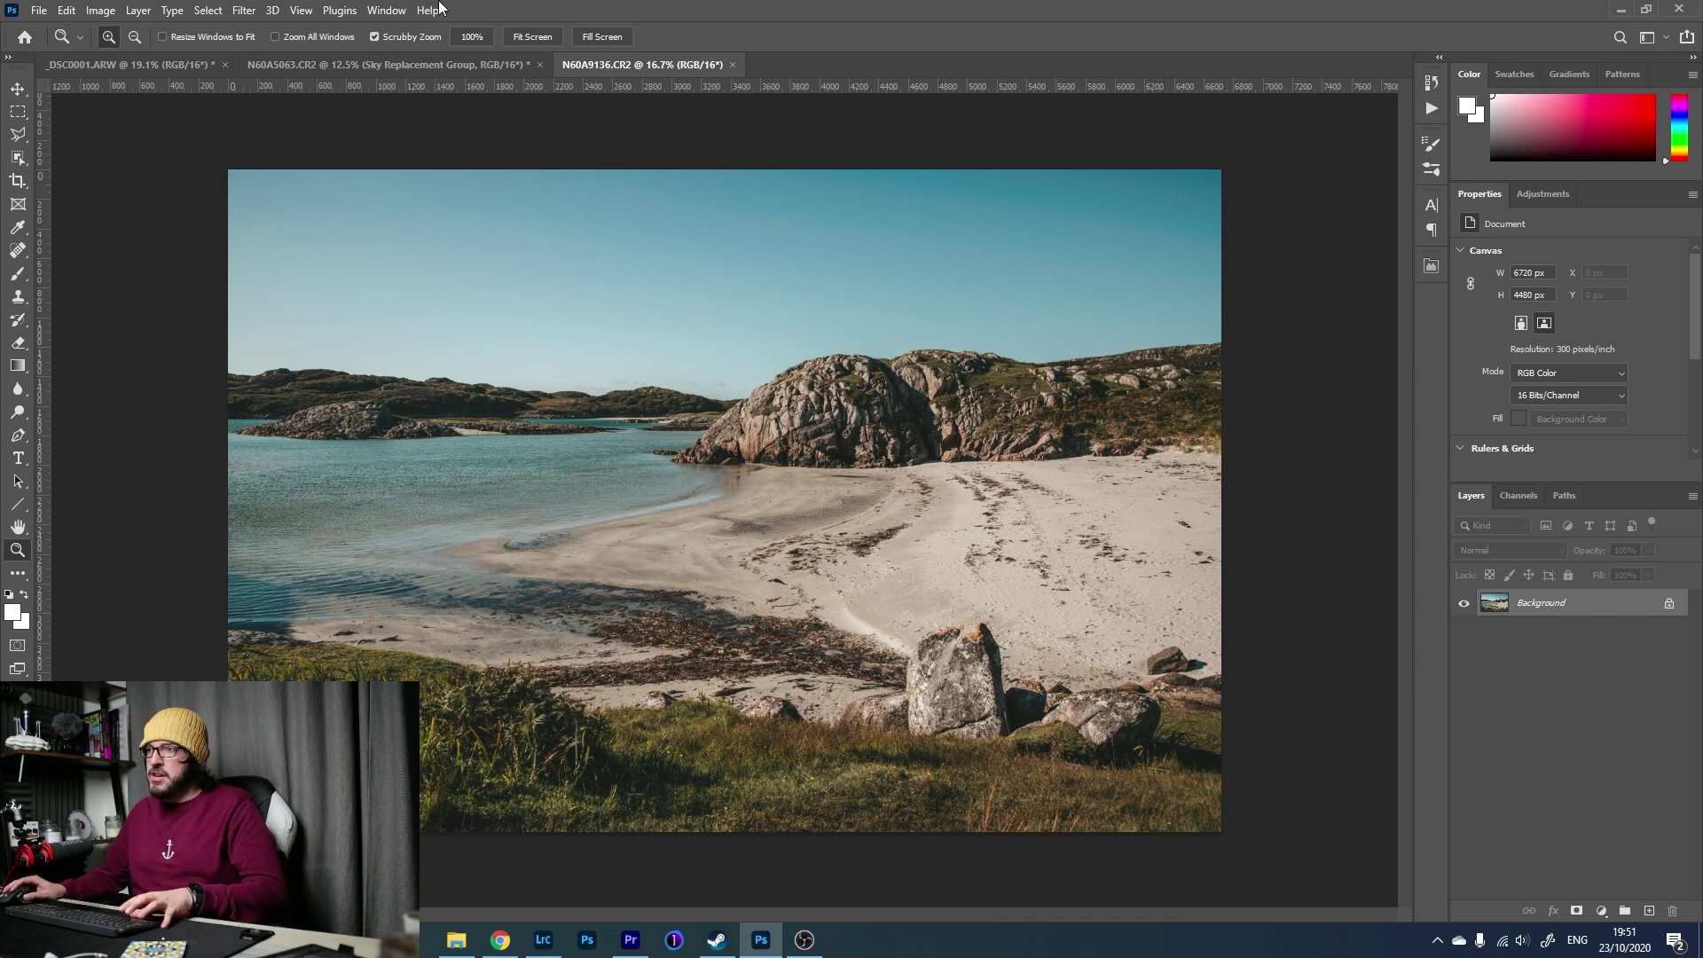
# Start Sky Replacement on the beach photo and move its dialog clear of the image.
pyautogui.click(67, 10)
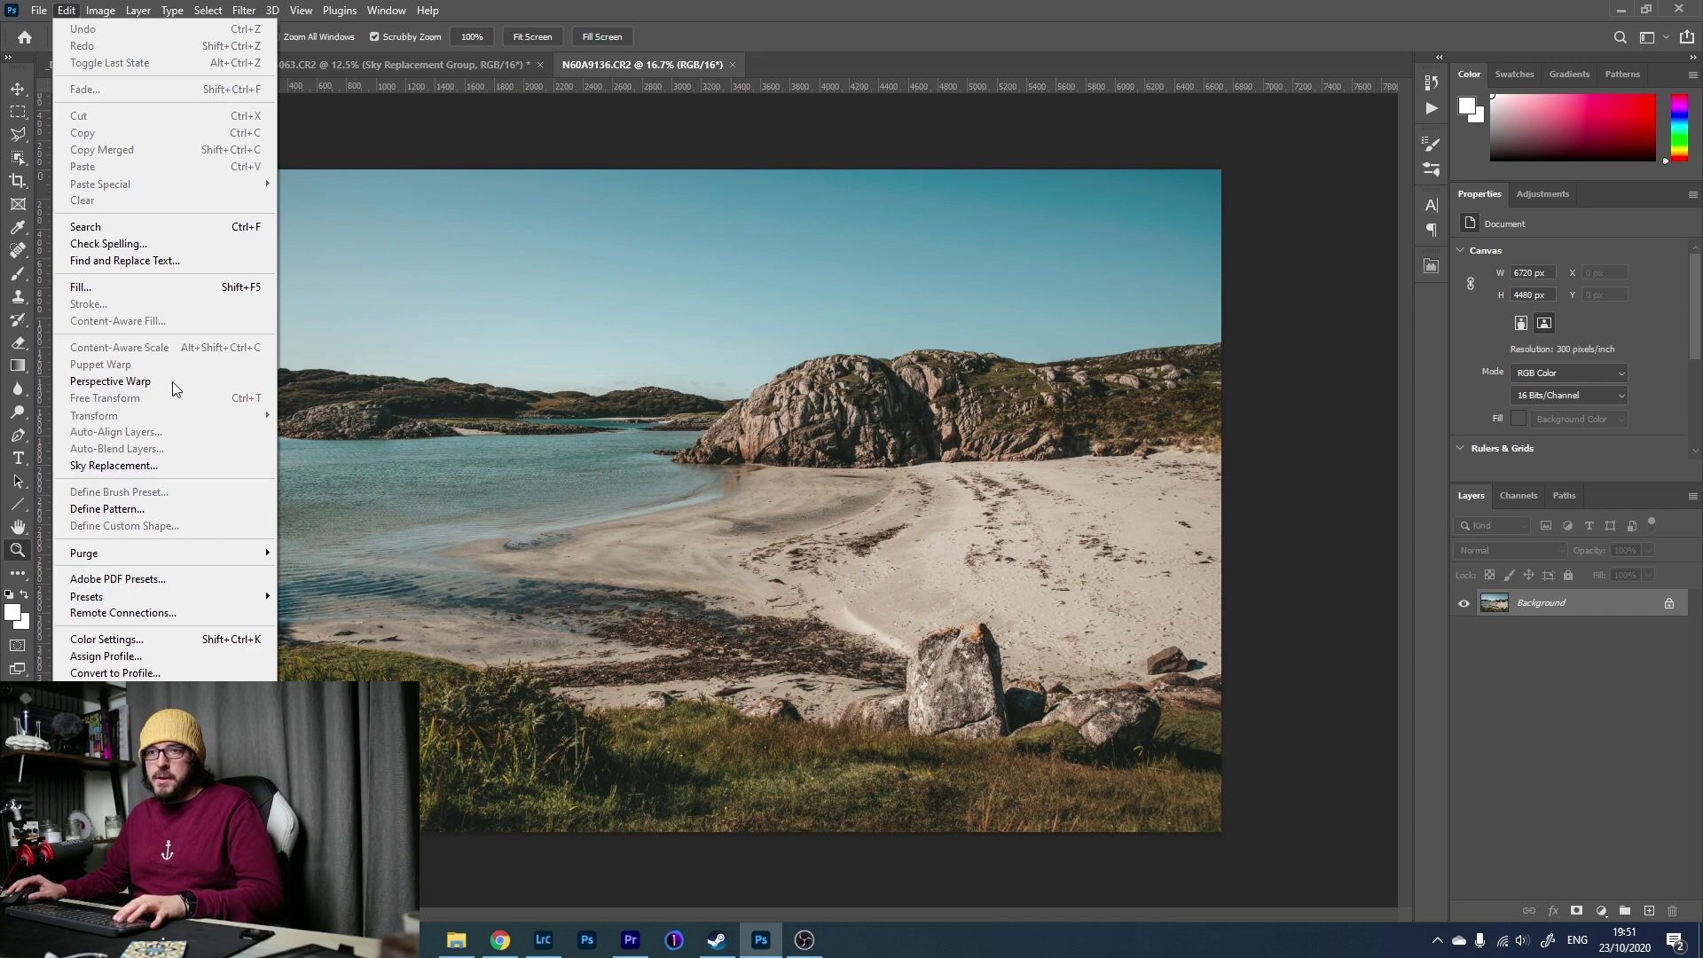
pyautogui.click(188, 465)
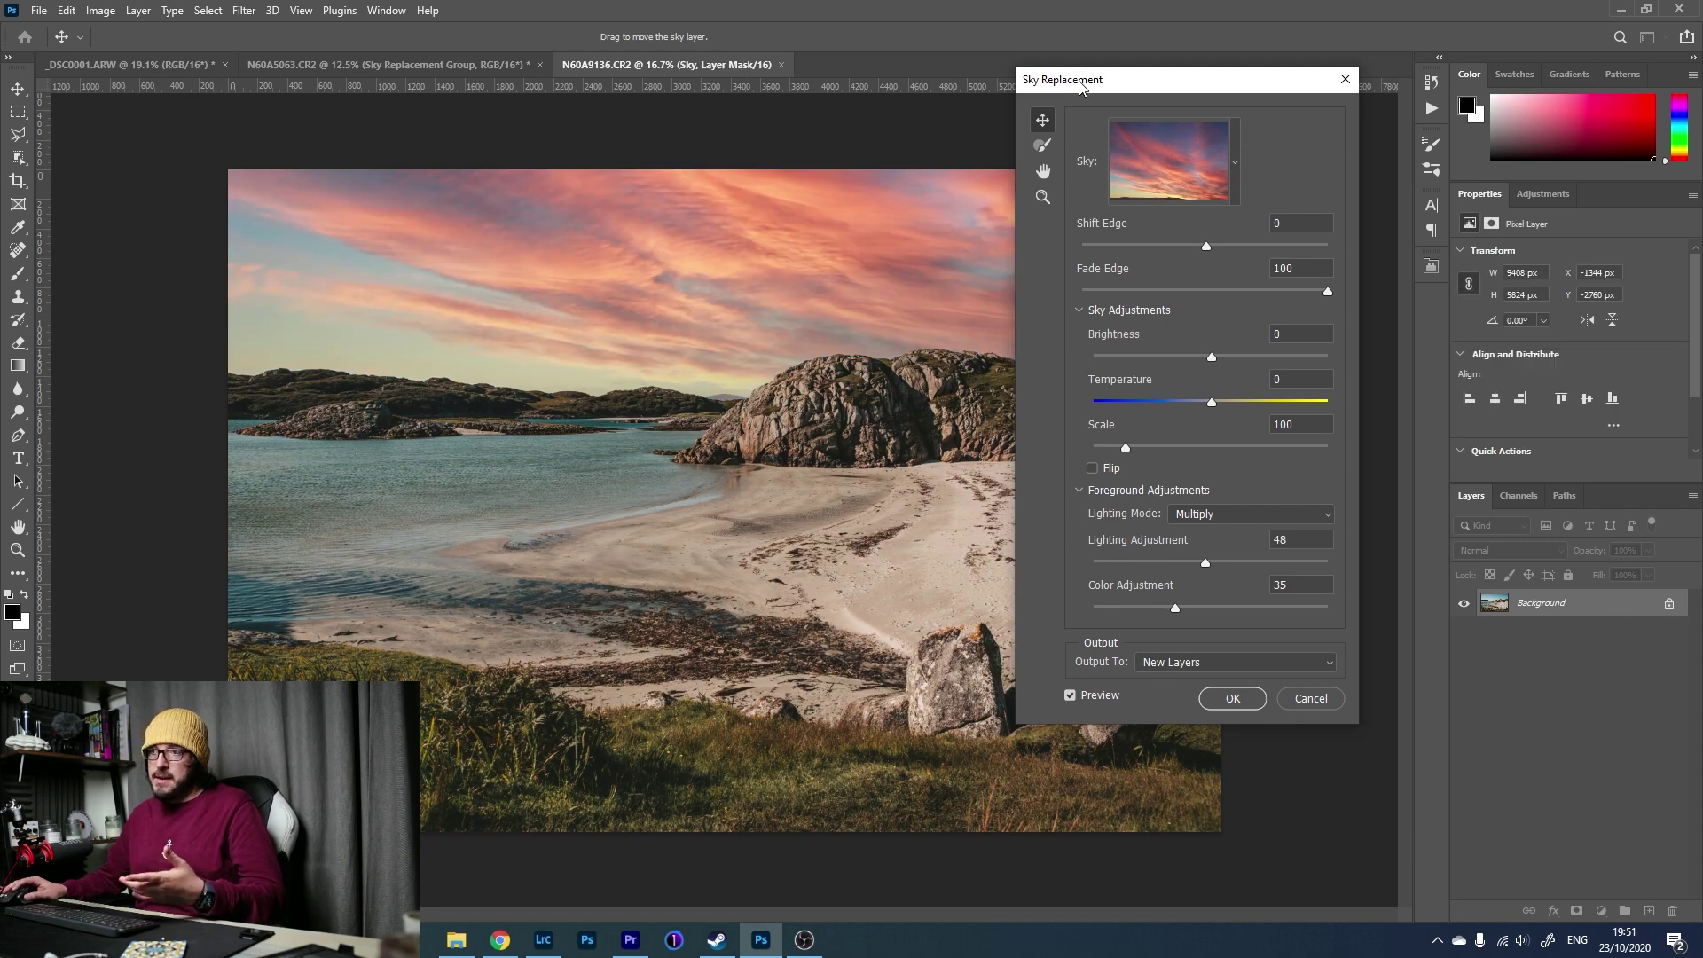
pyautogui.moveTo(1079, 86); pyautogui.dragTo(1413, 130)
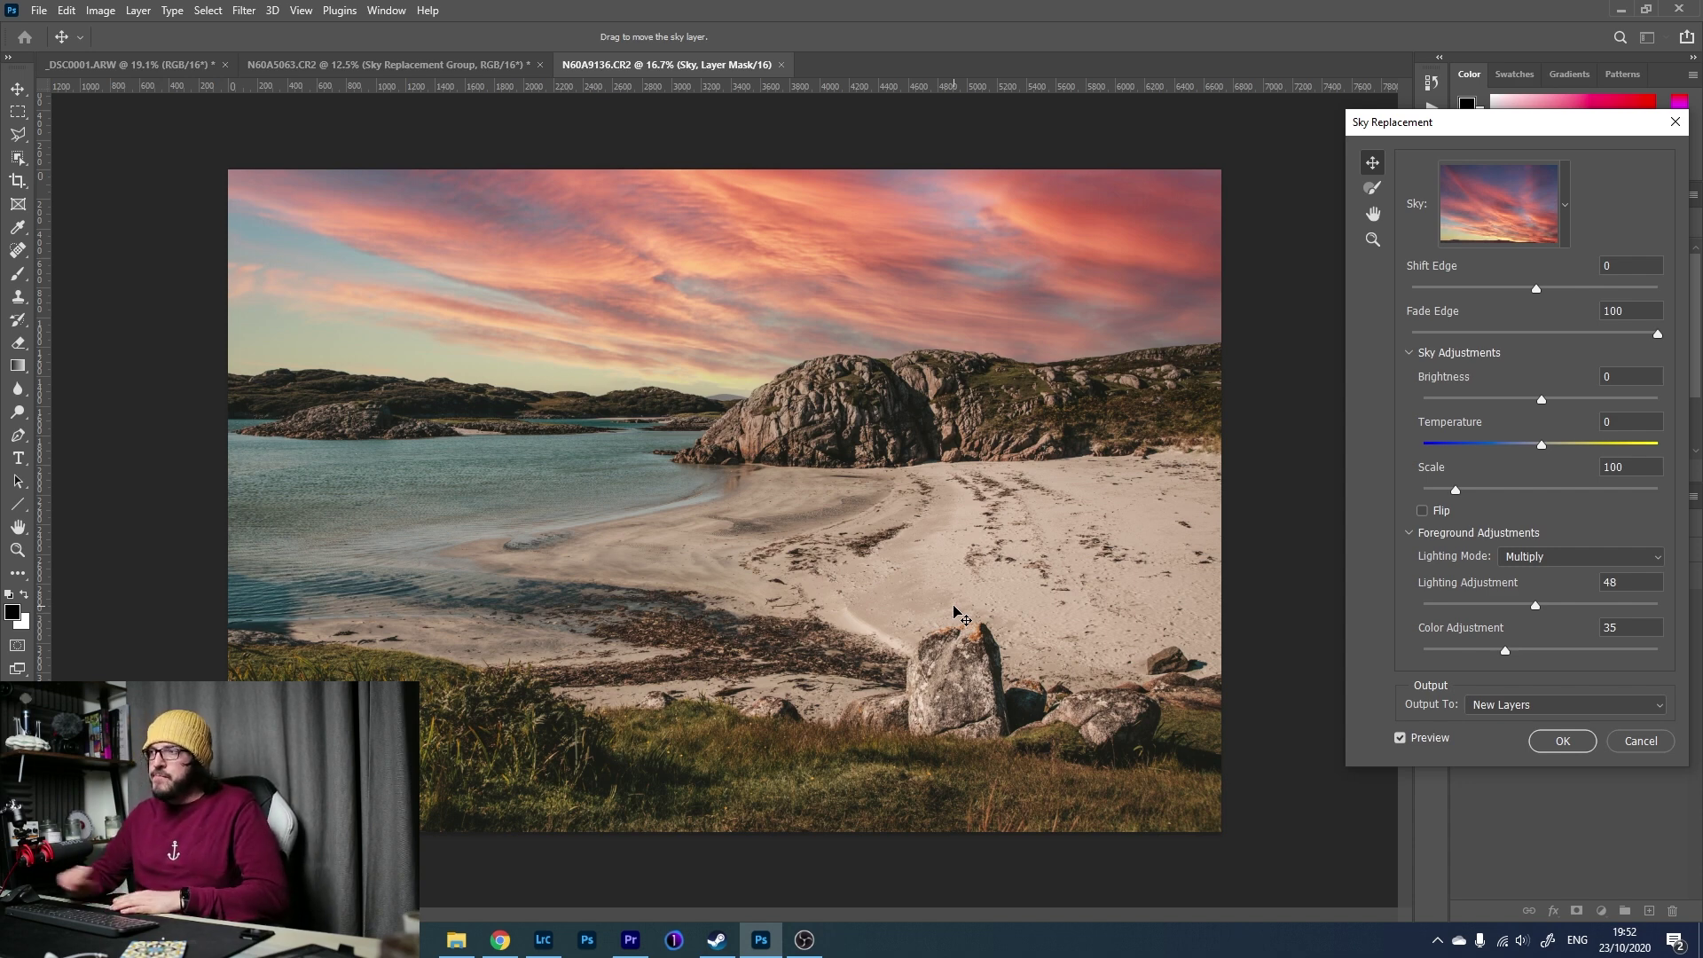
# Try several Blue Skies presets on the beach photo, from streaky and puffy clouds to the mottled grey sky.
pyautogui.click(1566, 206)
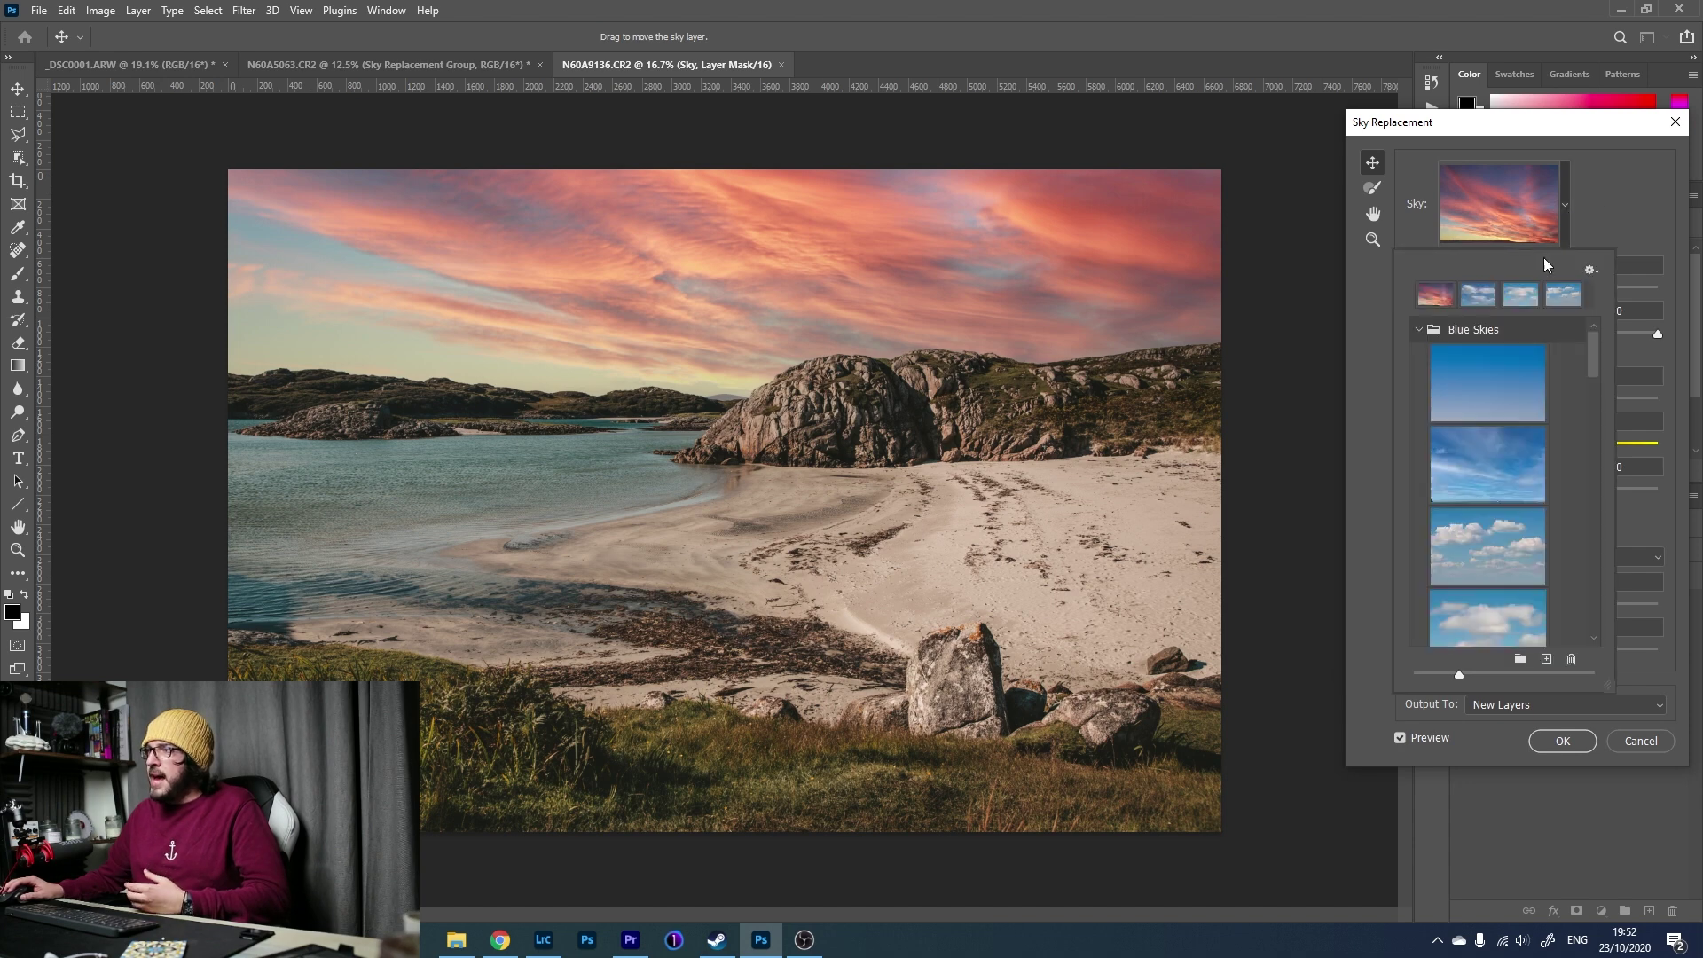
pyautogui.click(1511, 448)
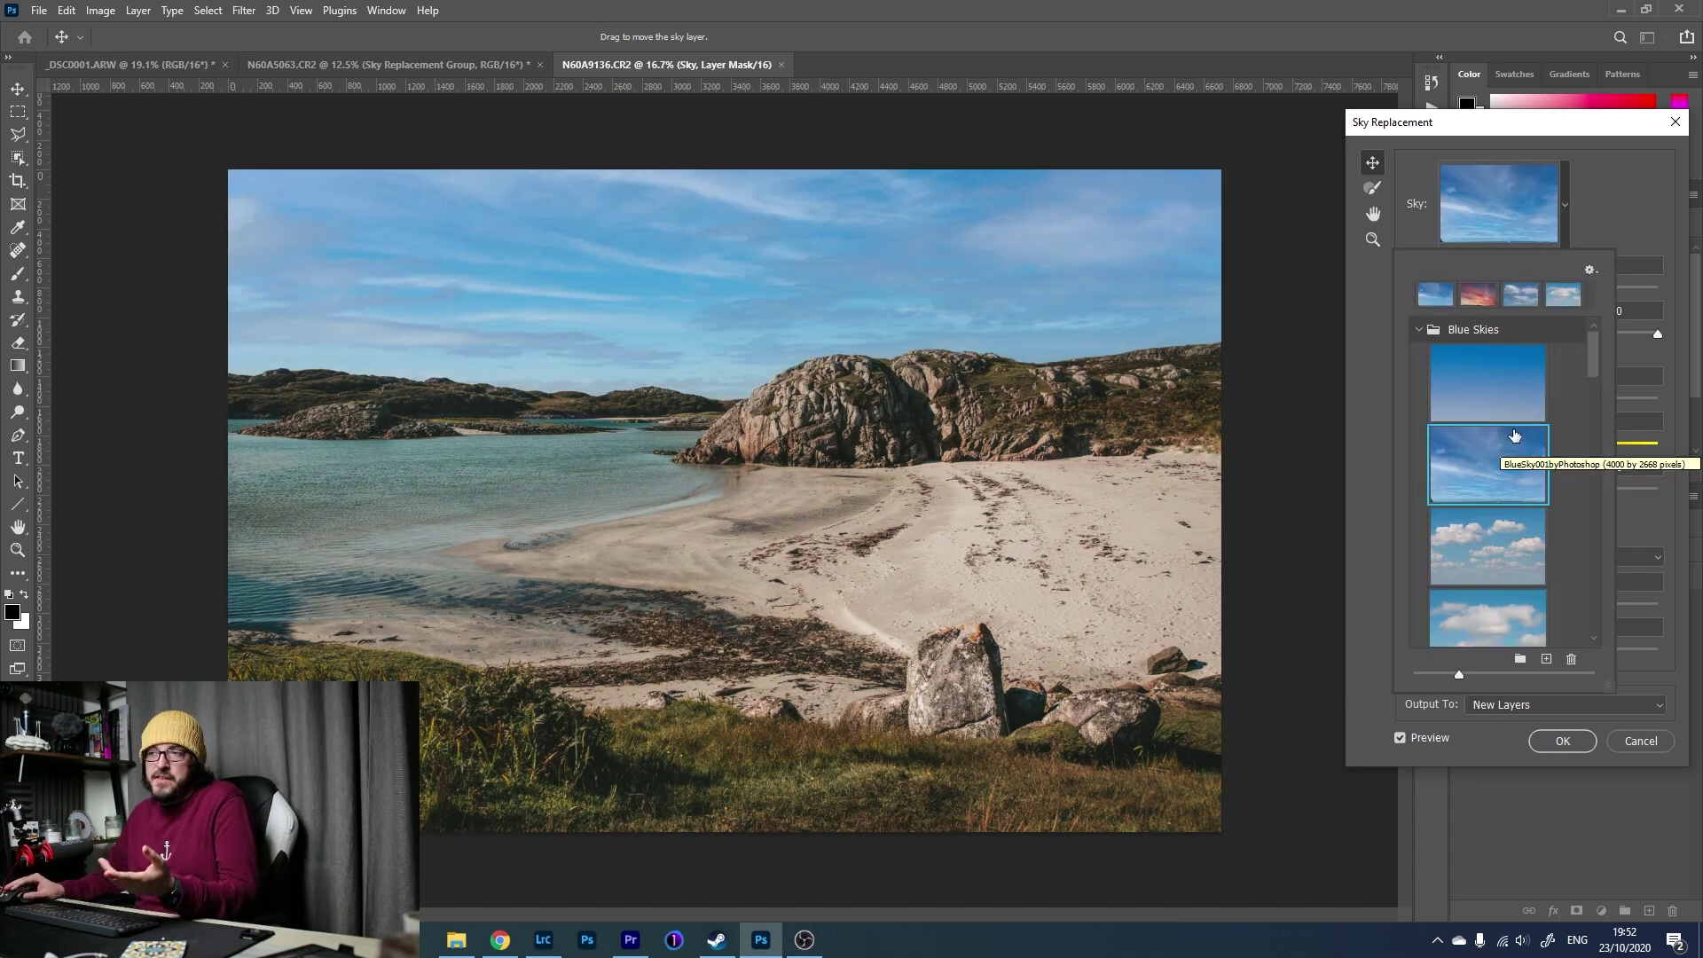
pyautogui.scroll(-2, 1513, 457)
pyautogui.scroll(-1, 1518, 482)
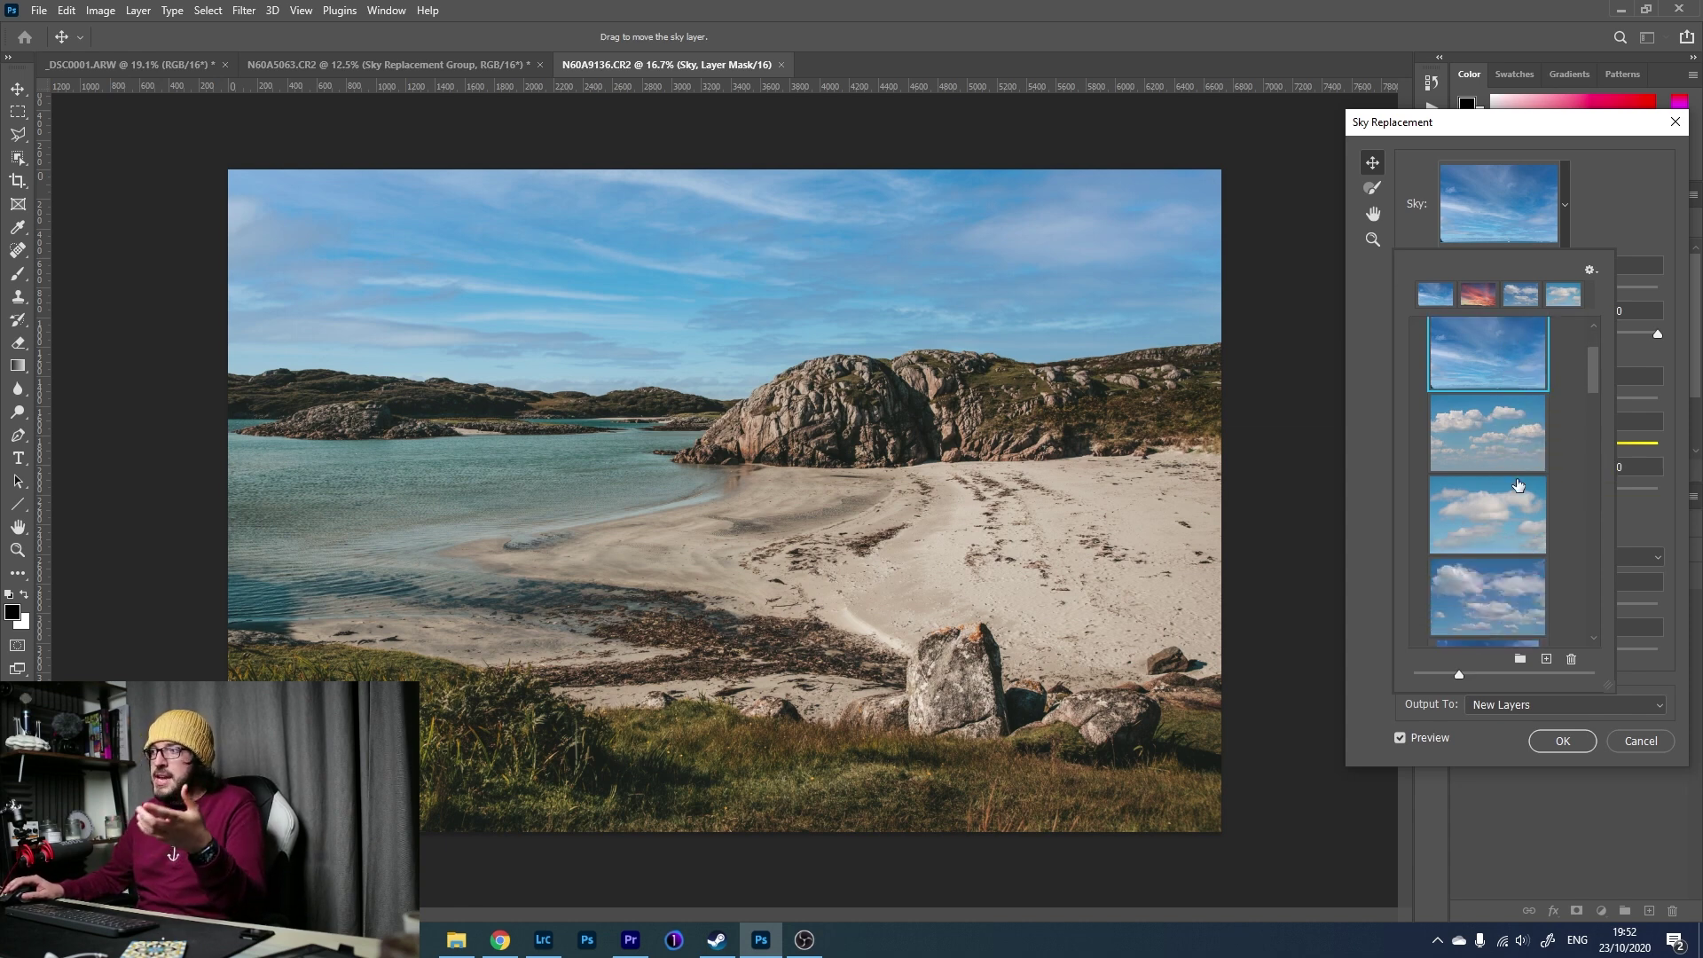
pyautogui.click(1507, 522)
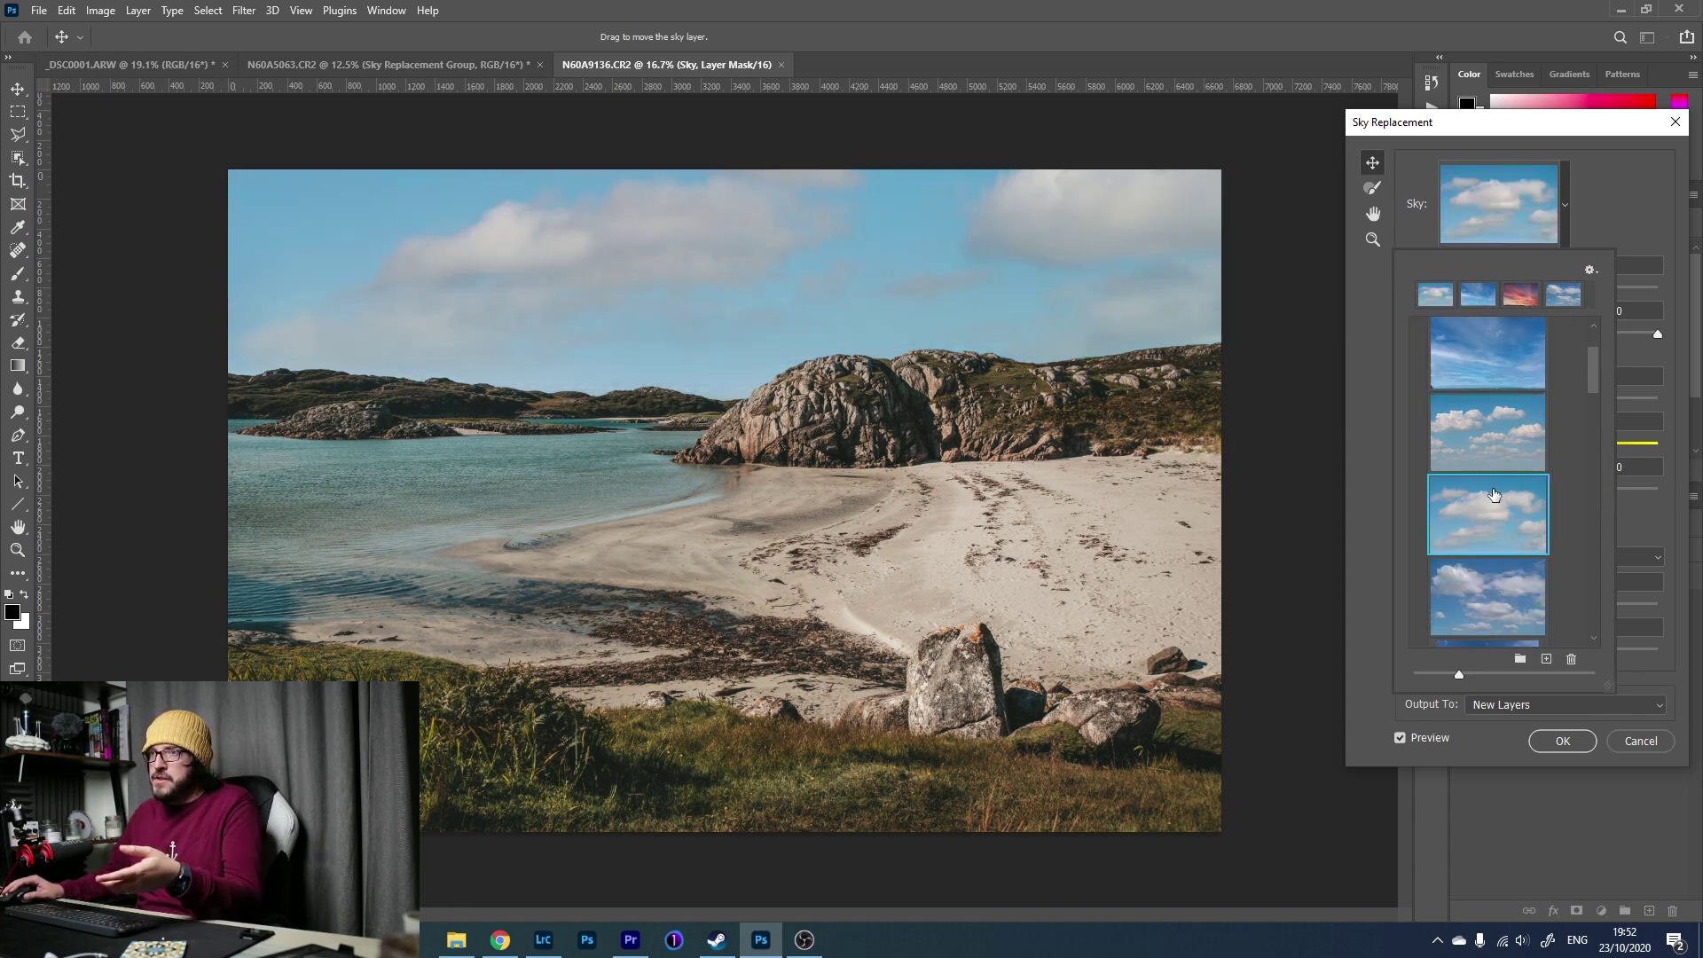
pyautogui.scroll(-2, 1508, 497)
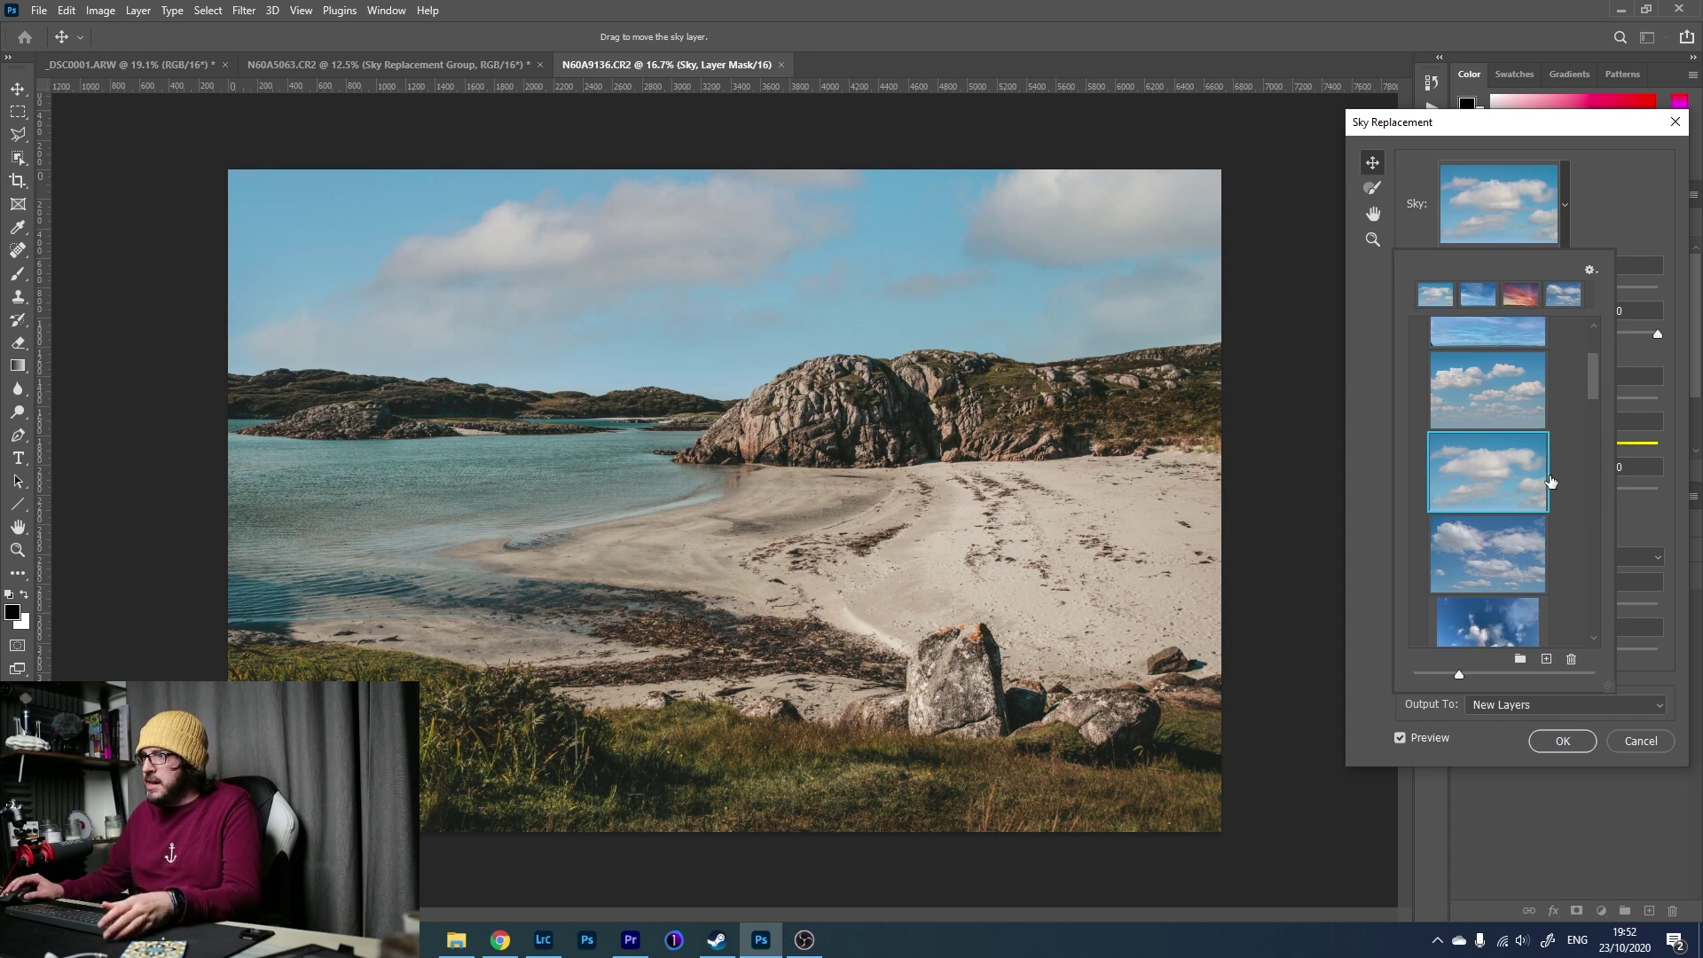
pyautogui.click(1512, 519)
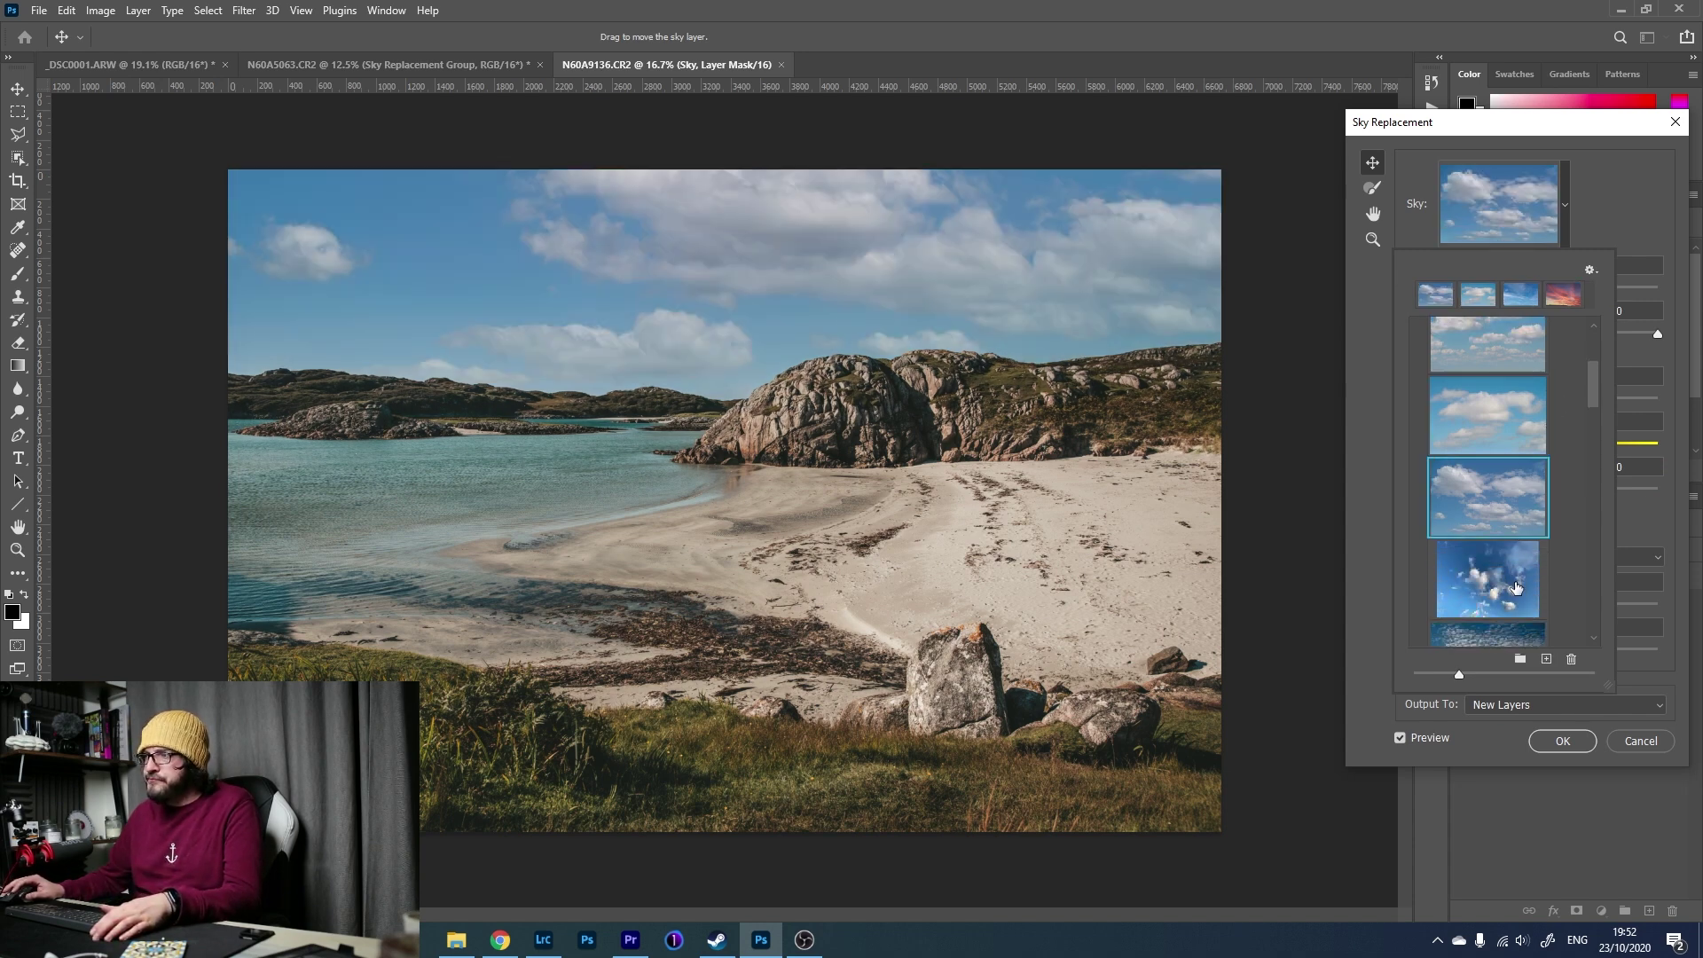
pyautogui.click(1515, 584)
pyautogui.scroll(-1, 1516, 551)
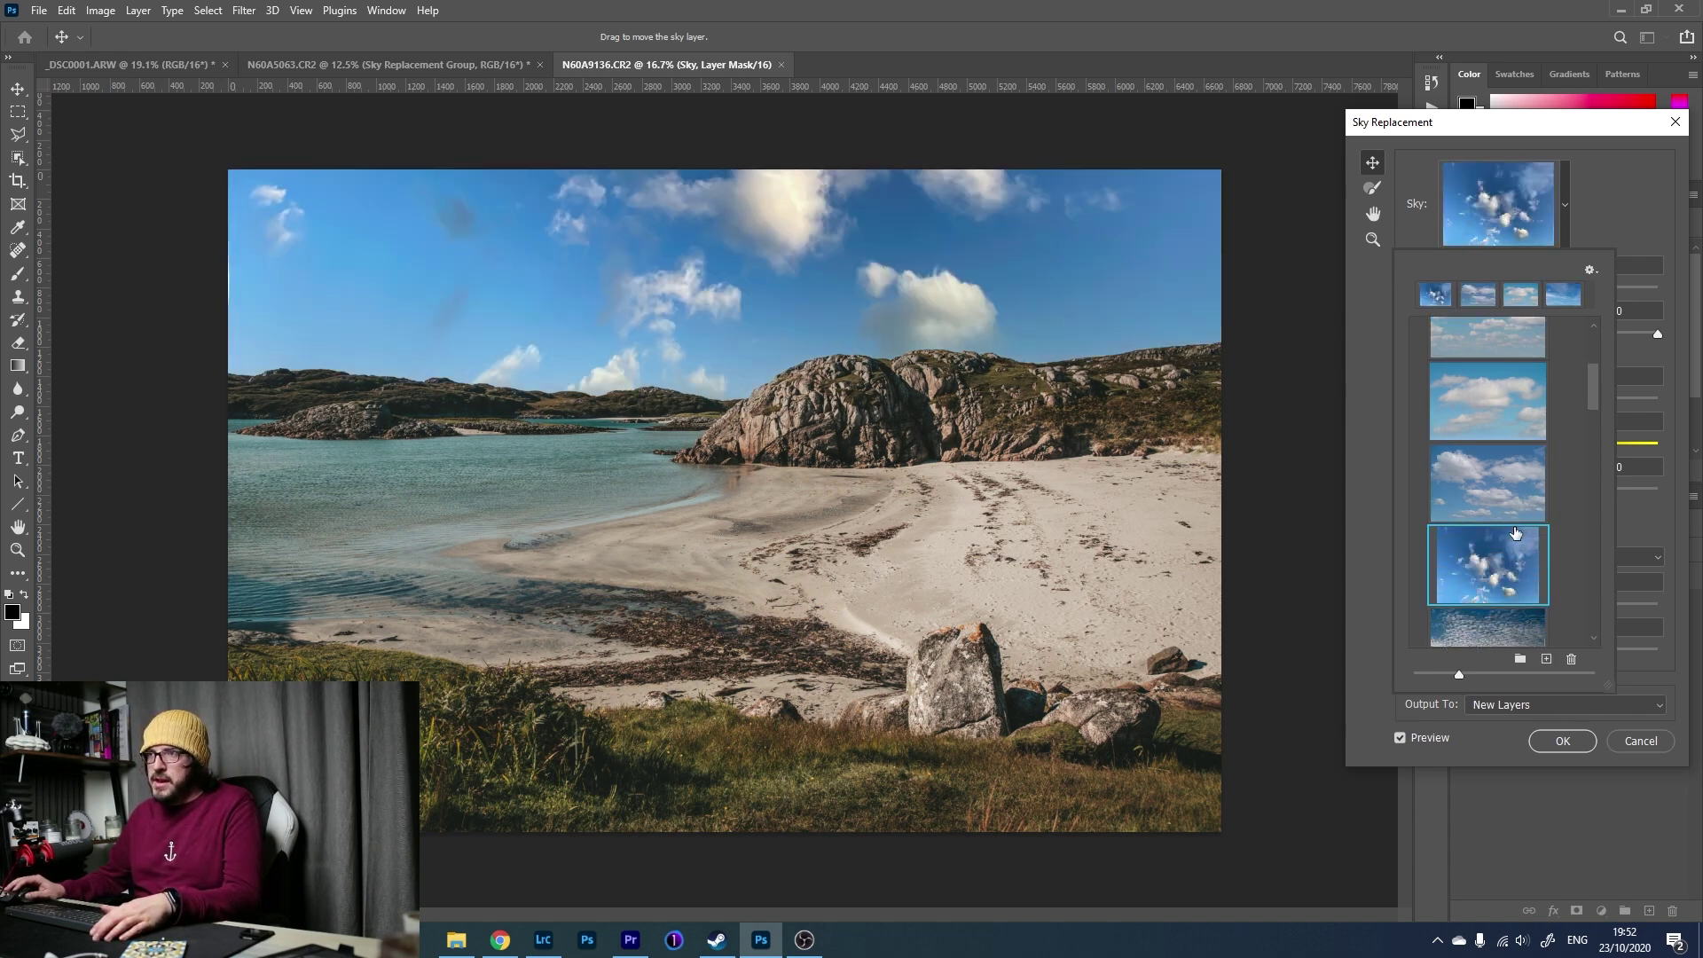
pyautogui.scroll(-2, 1491, 567)
pyautogui.click(1489, 568)
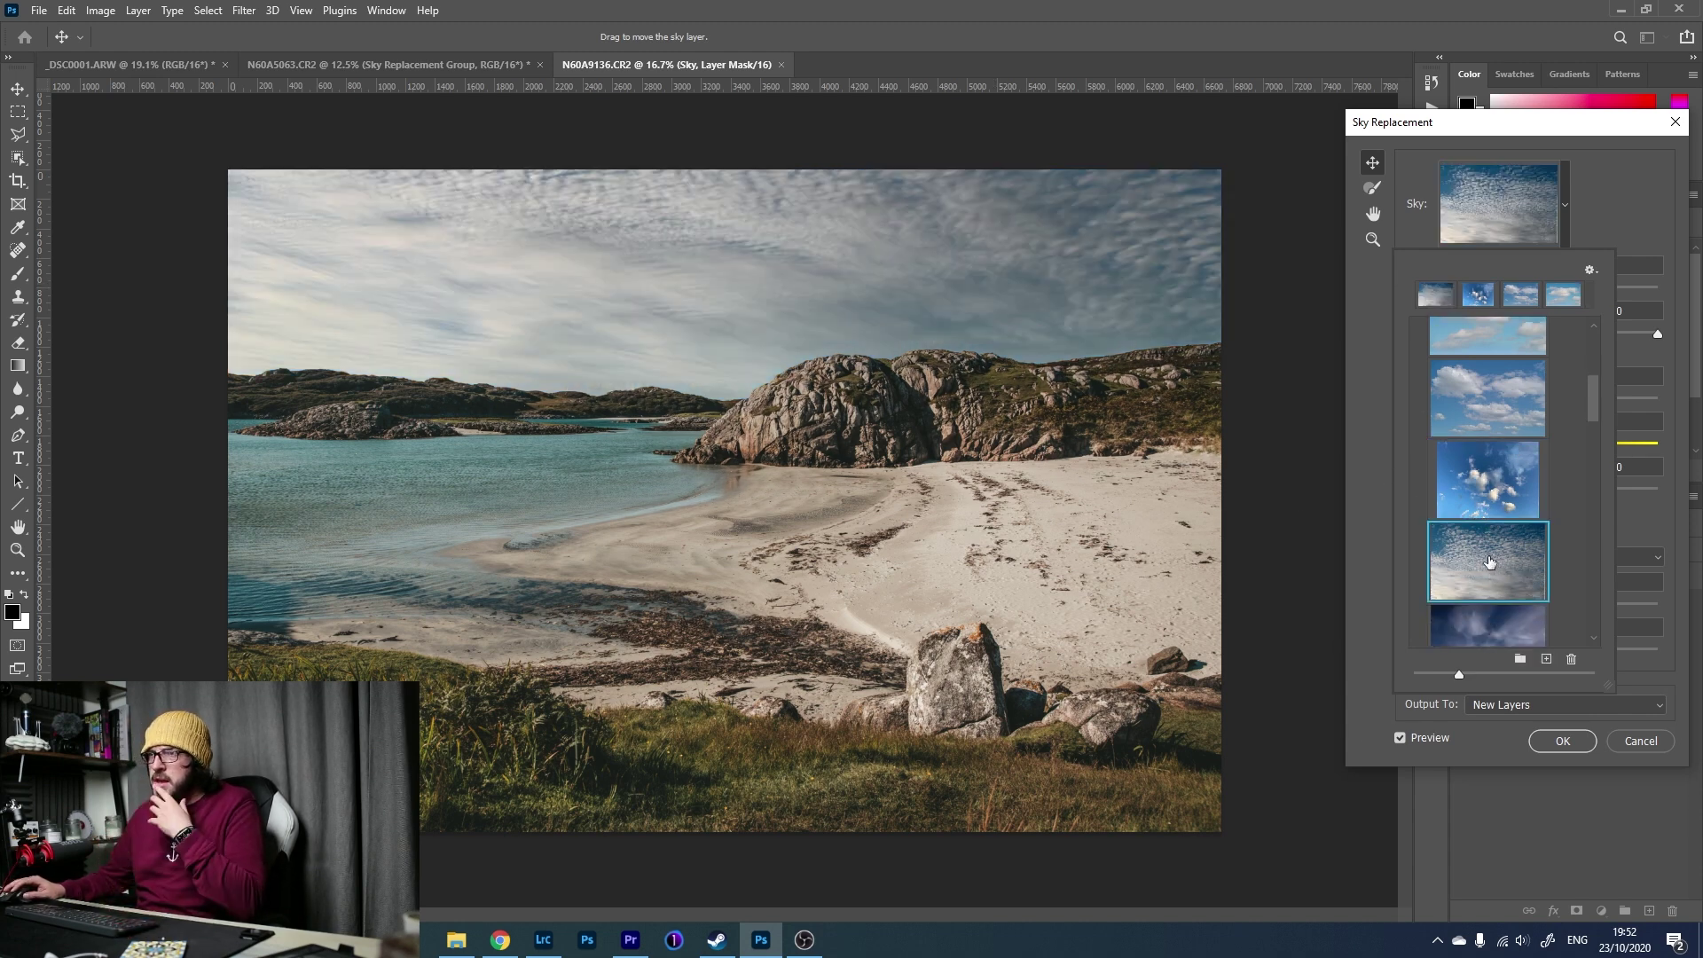
# Replace the beach photo's sky with the purple-blue wispy cloud preset below the mottled one, output to new layers.
pyautogui.scroll(-1, 1481, 538)
pyautogui.scroll(-1, 1495, 528)
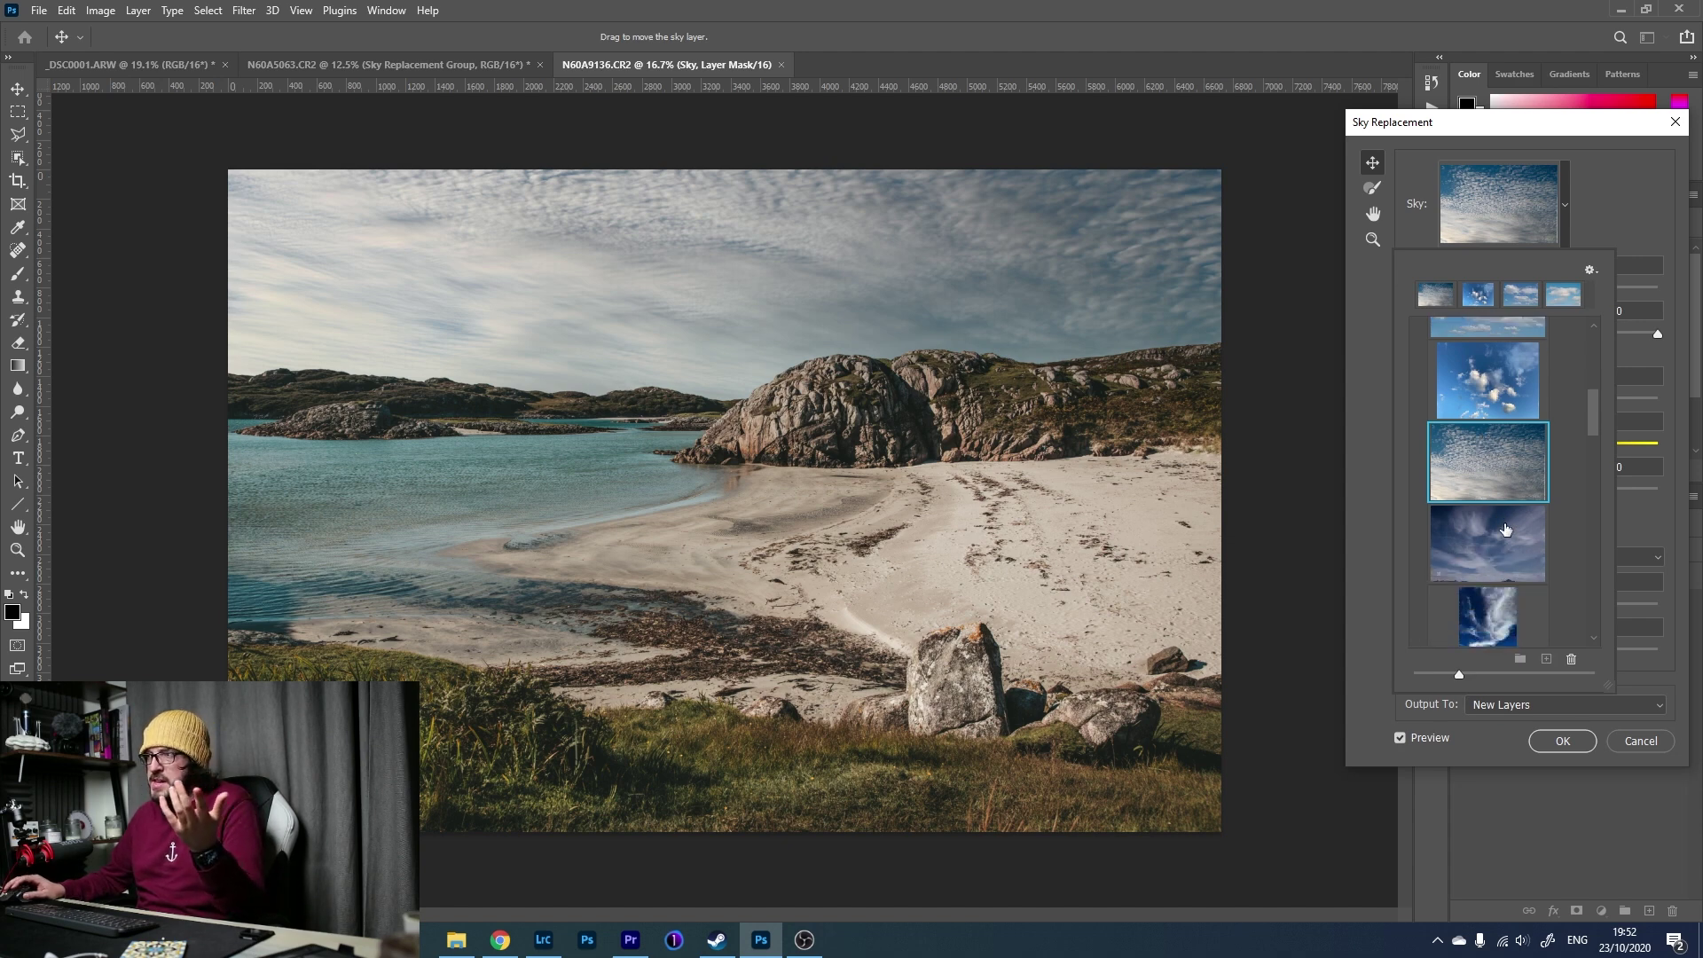
pyautogui.click(1503, 524)
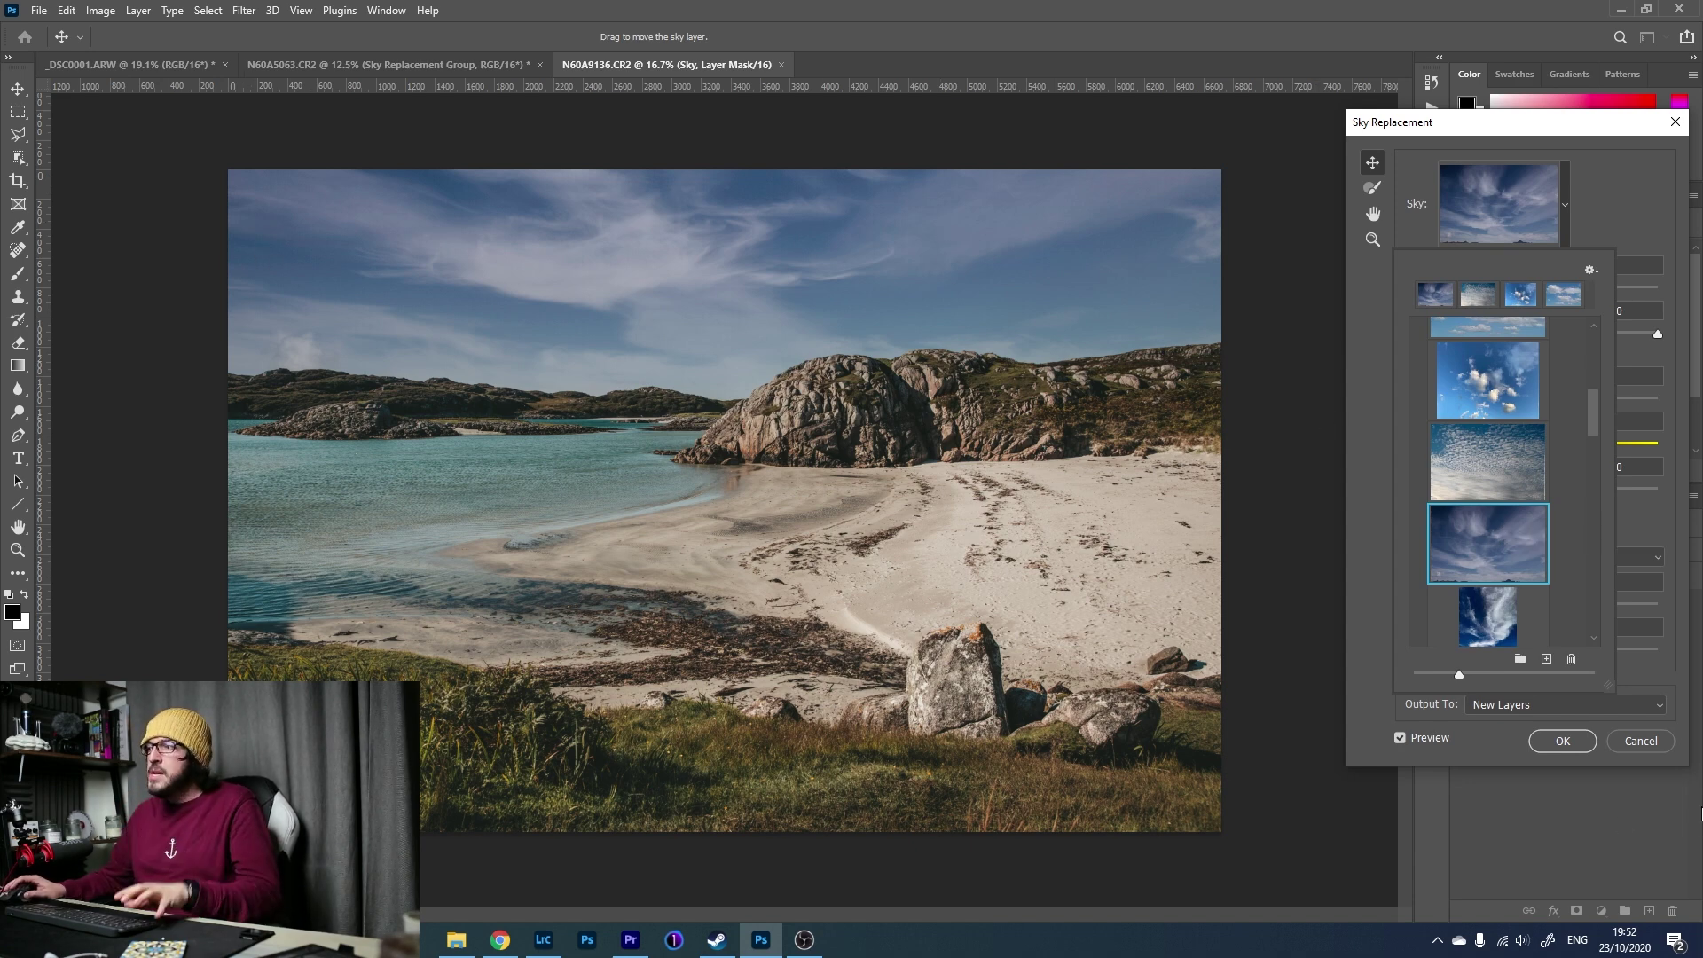
pyautogui.click(1561, 742)
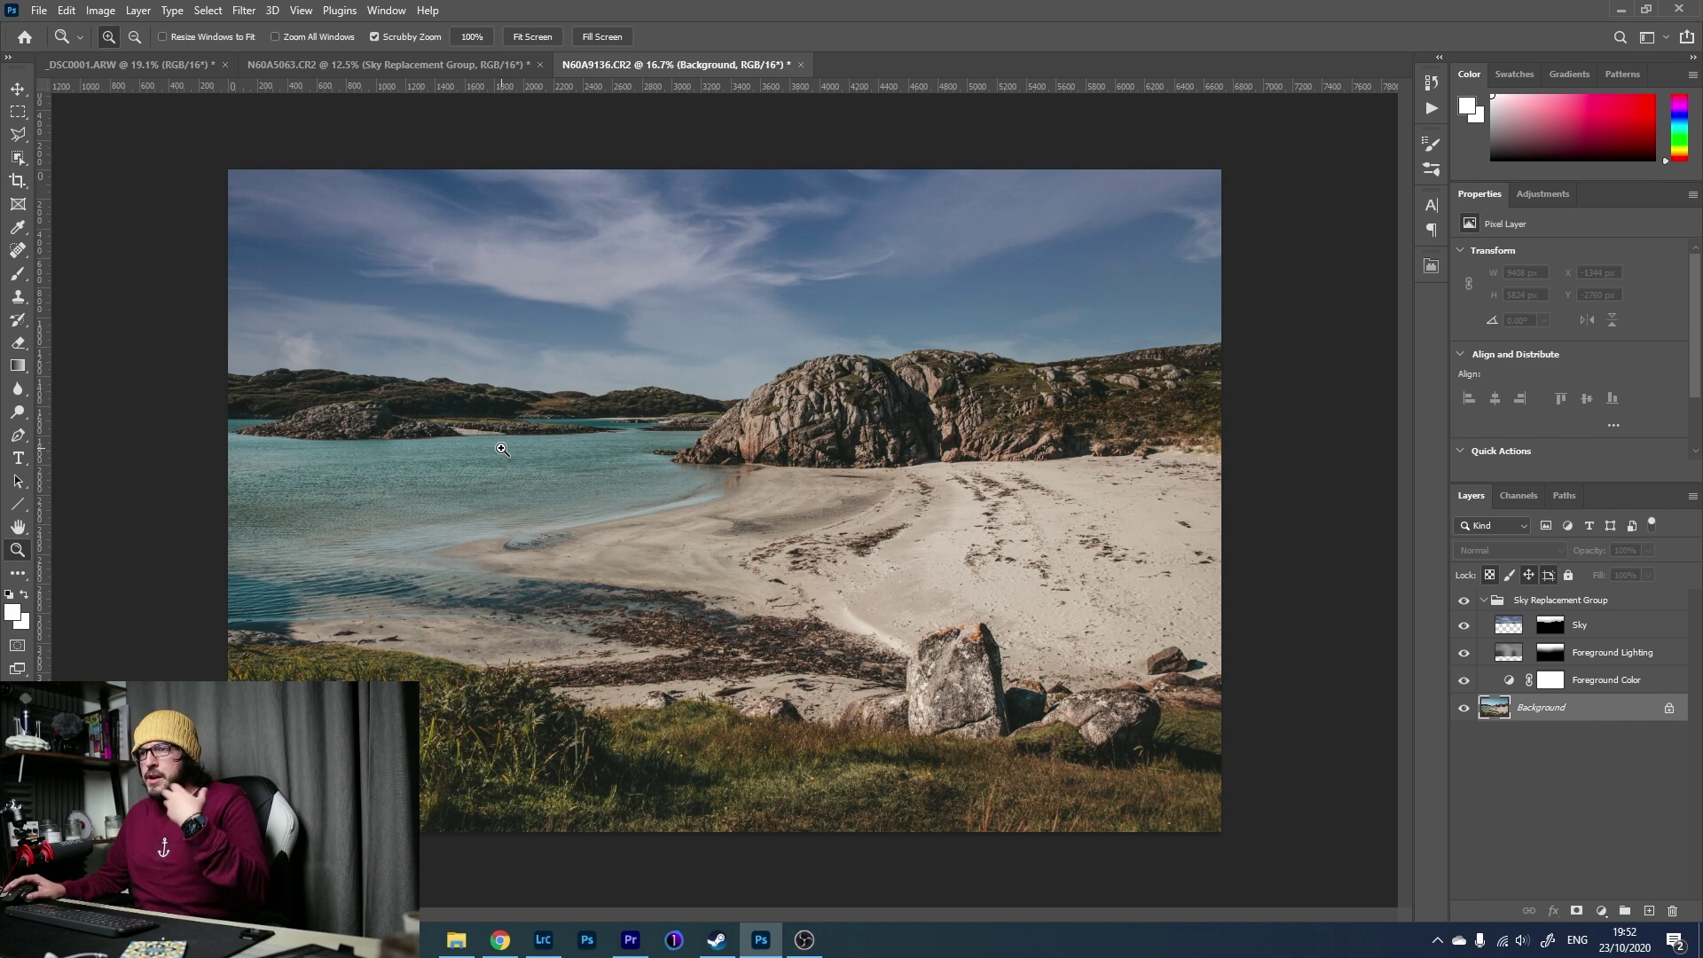
# Add a Hue/Saturation adjustment clipped to the Sky layer, with Hue -16, Saturation -11 and Lightness +12.
pyautogui.click(1507, 630)
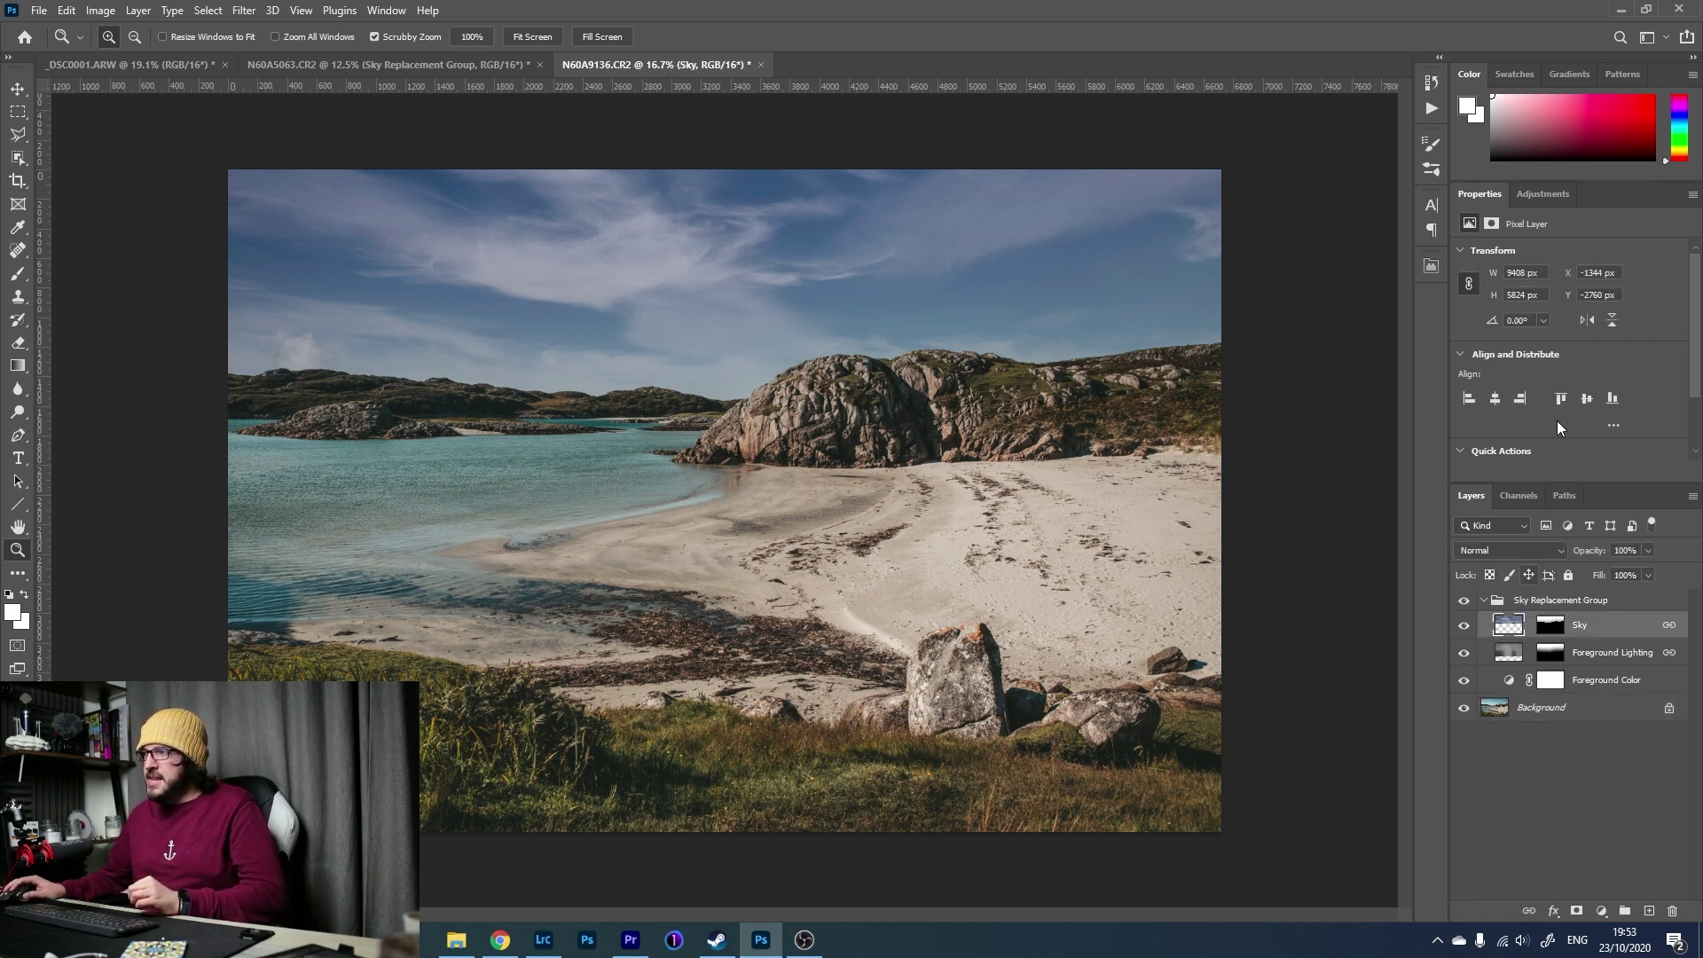
pyautogui.click(1545, 190)
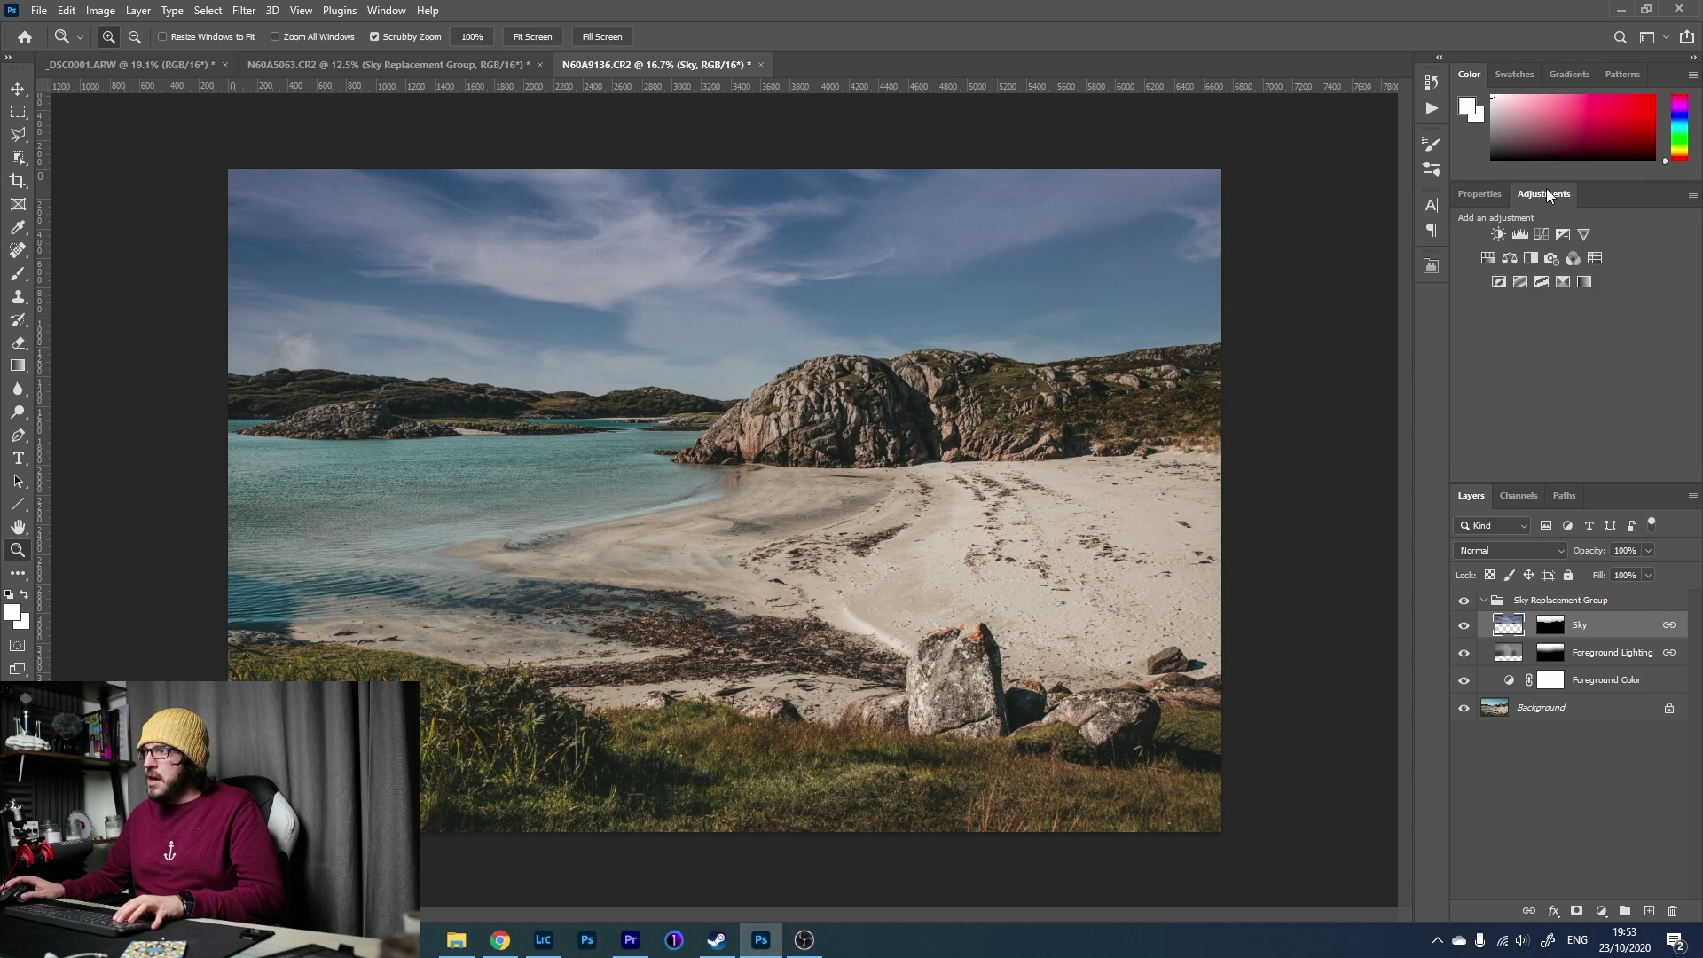
pyautogui.click(1489, 259)
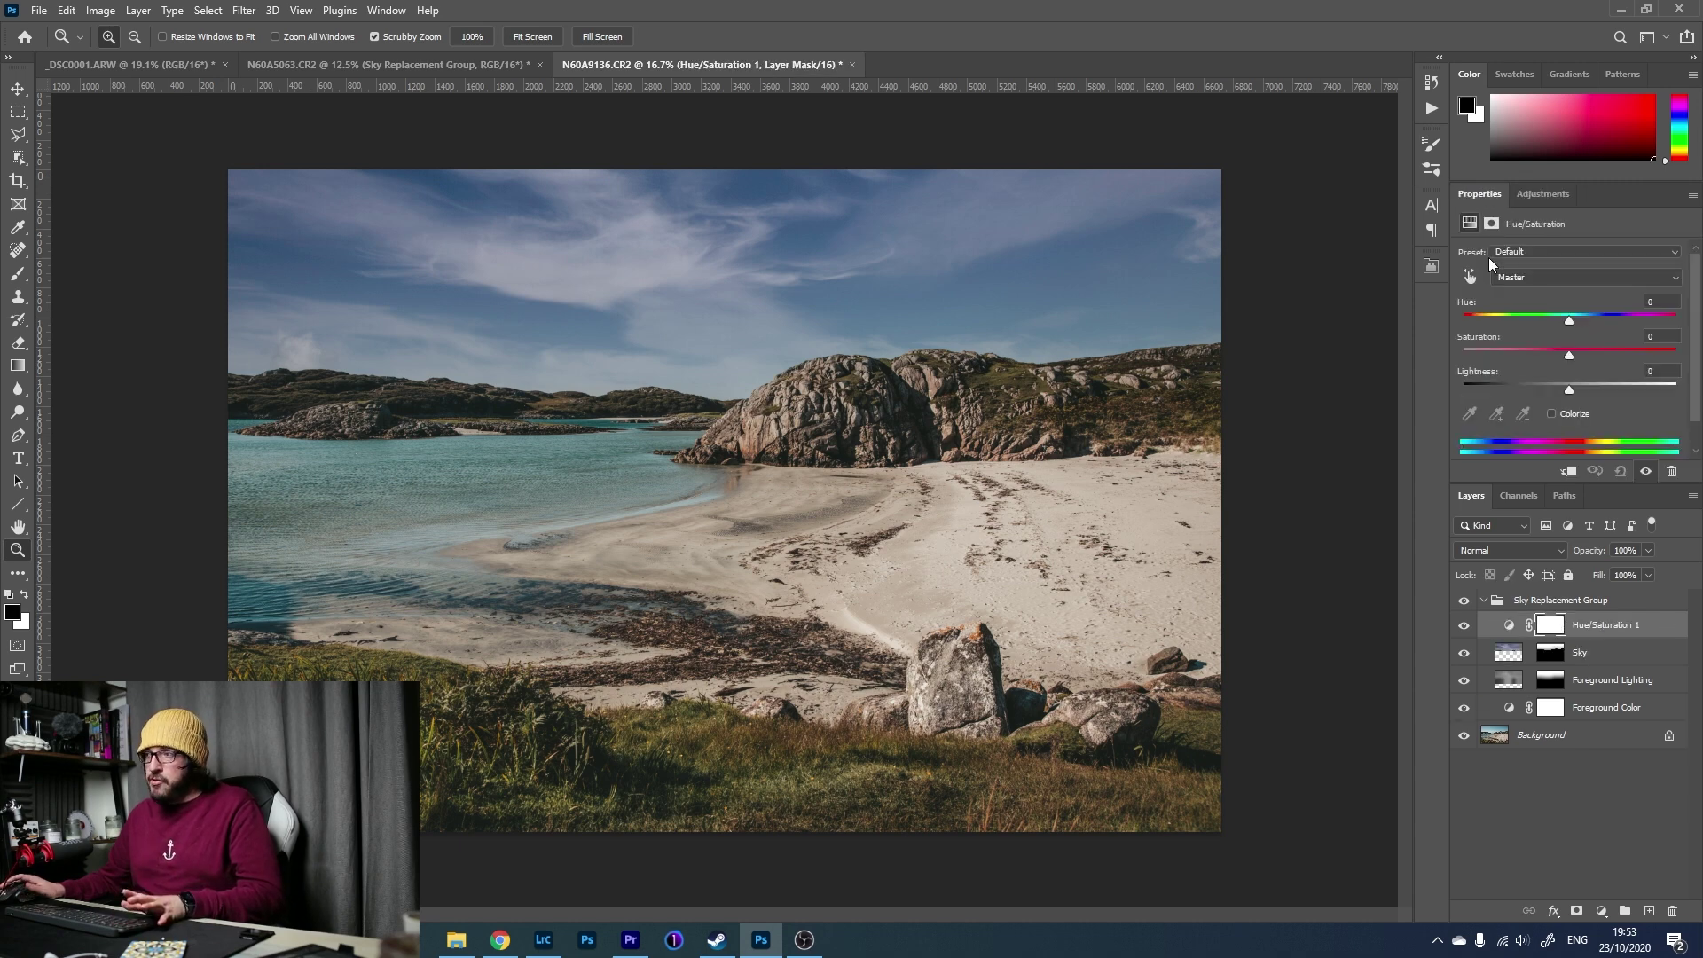
pyautogui.click(1569, 472)
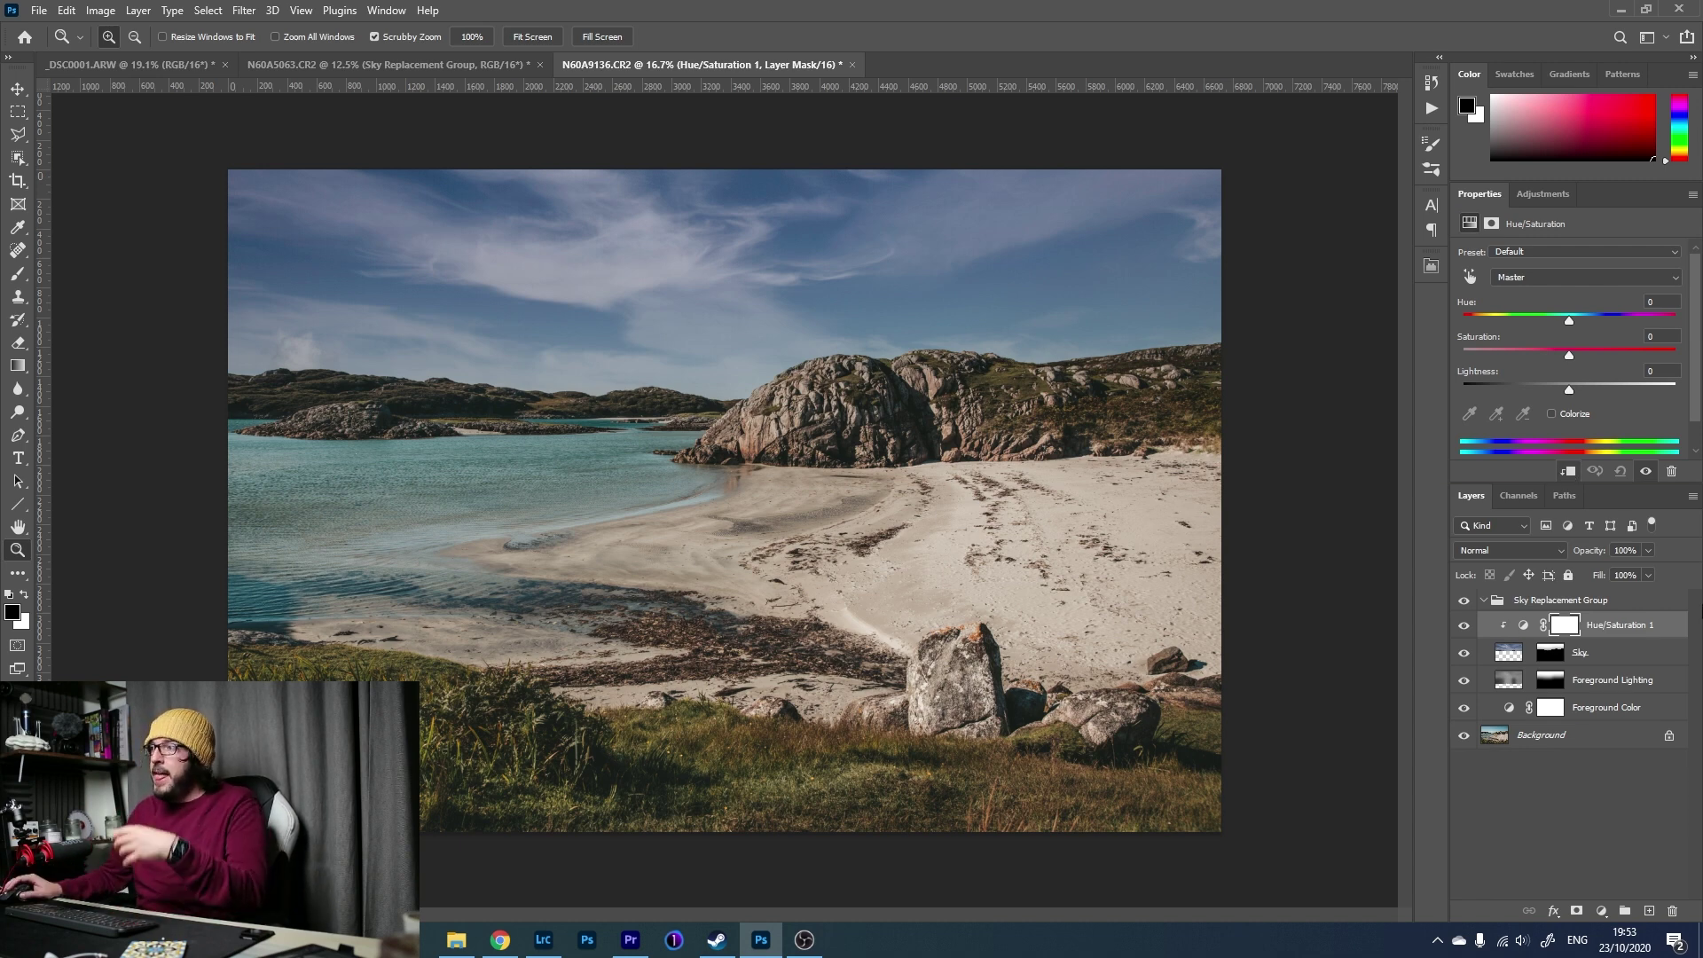
pyautogui.moveTo(1570, 321); pyautogui.dragTo(1557, 322)
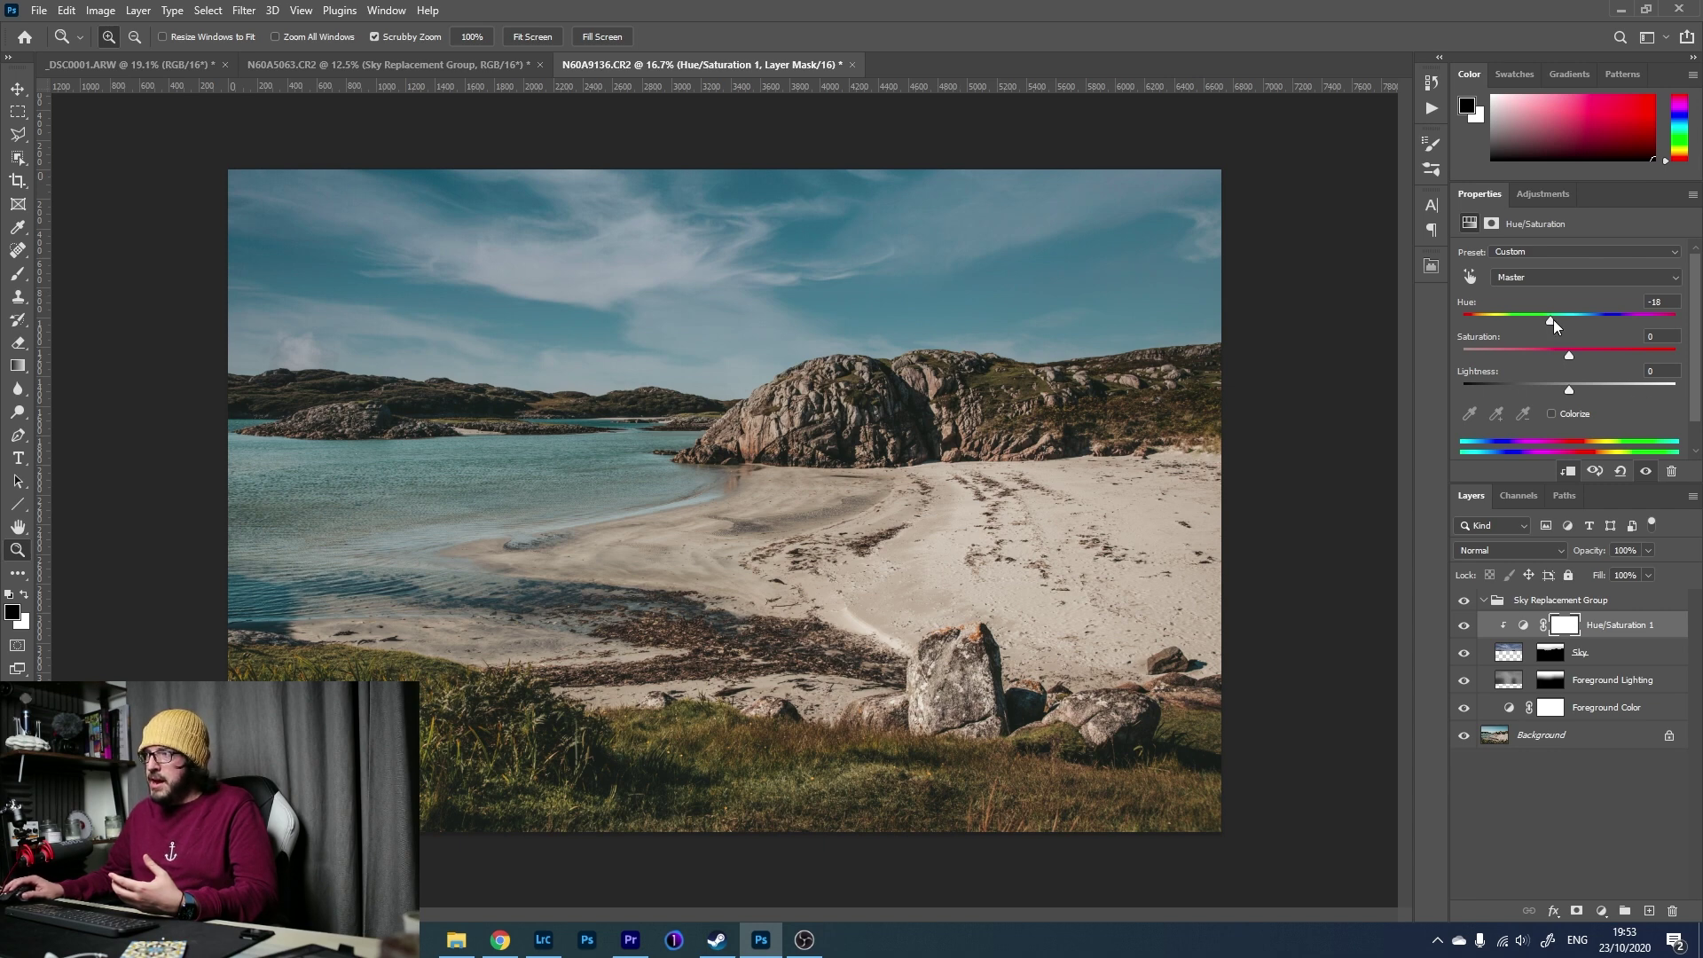
pyautogui.moveTo(1569, 391); pyautogui.dragTo(1583, 387)
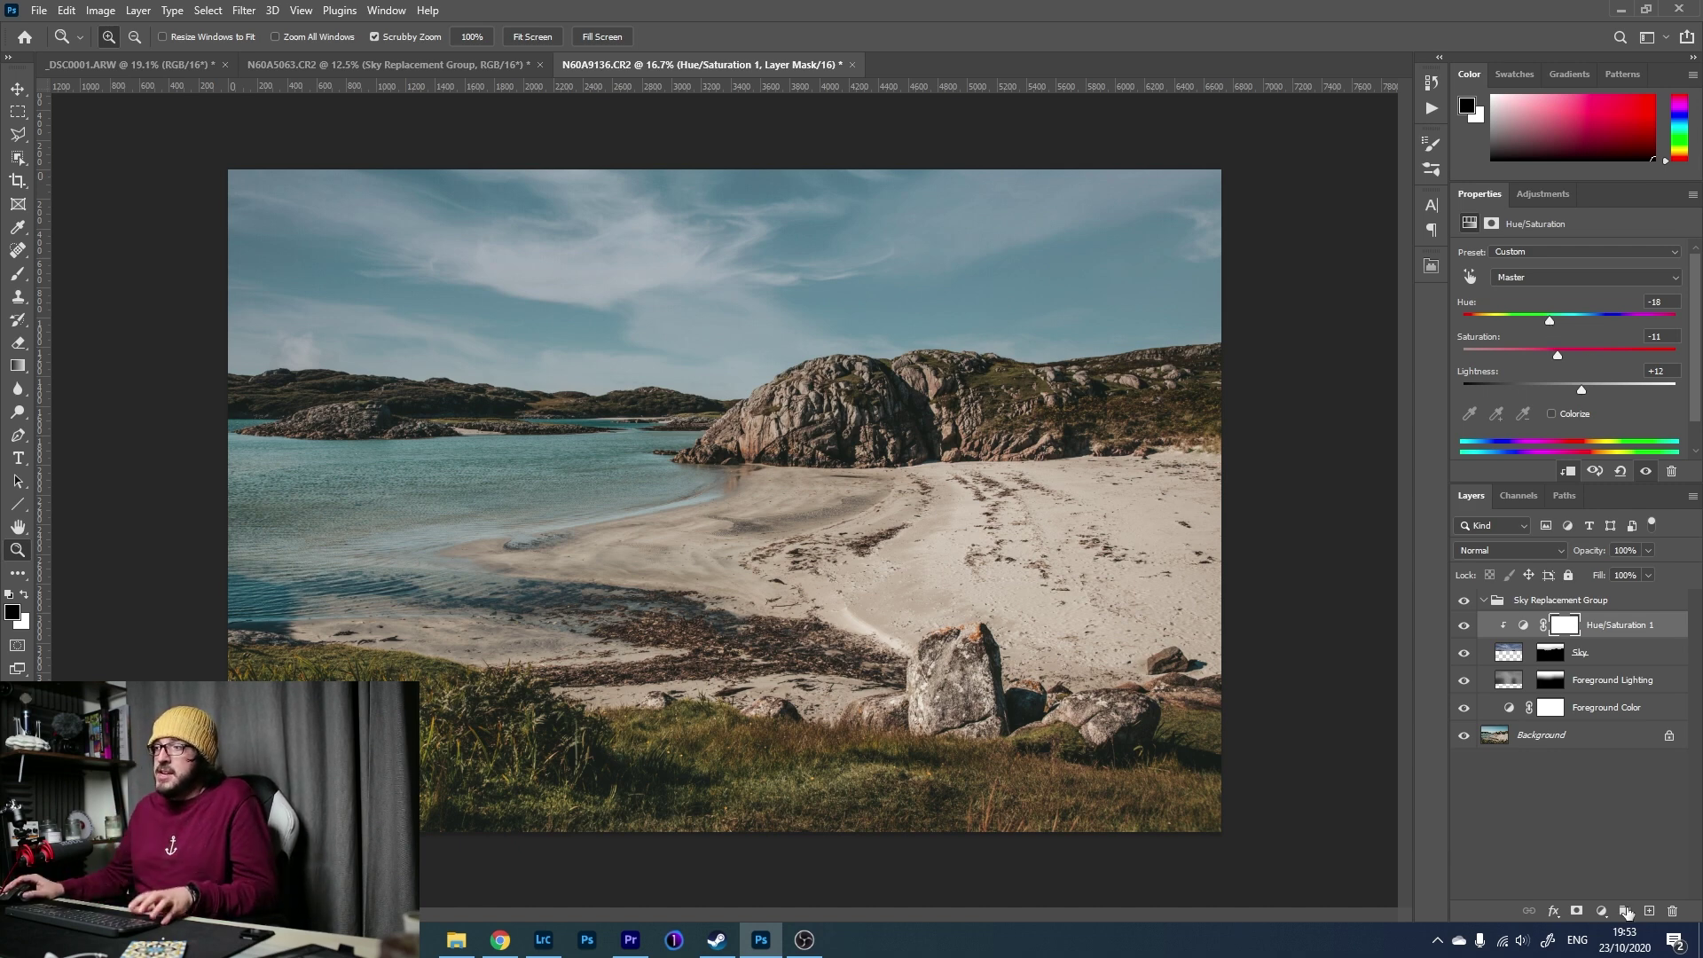
# Compare the beach photo with its original sky, and inspect the blend along the rocks and hills up close at 66.7%.
pyautogui.keyDown('alt'); pyautogui.click(1464, 739); pyautogui.keyUp('alt')
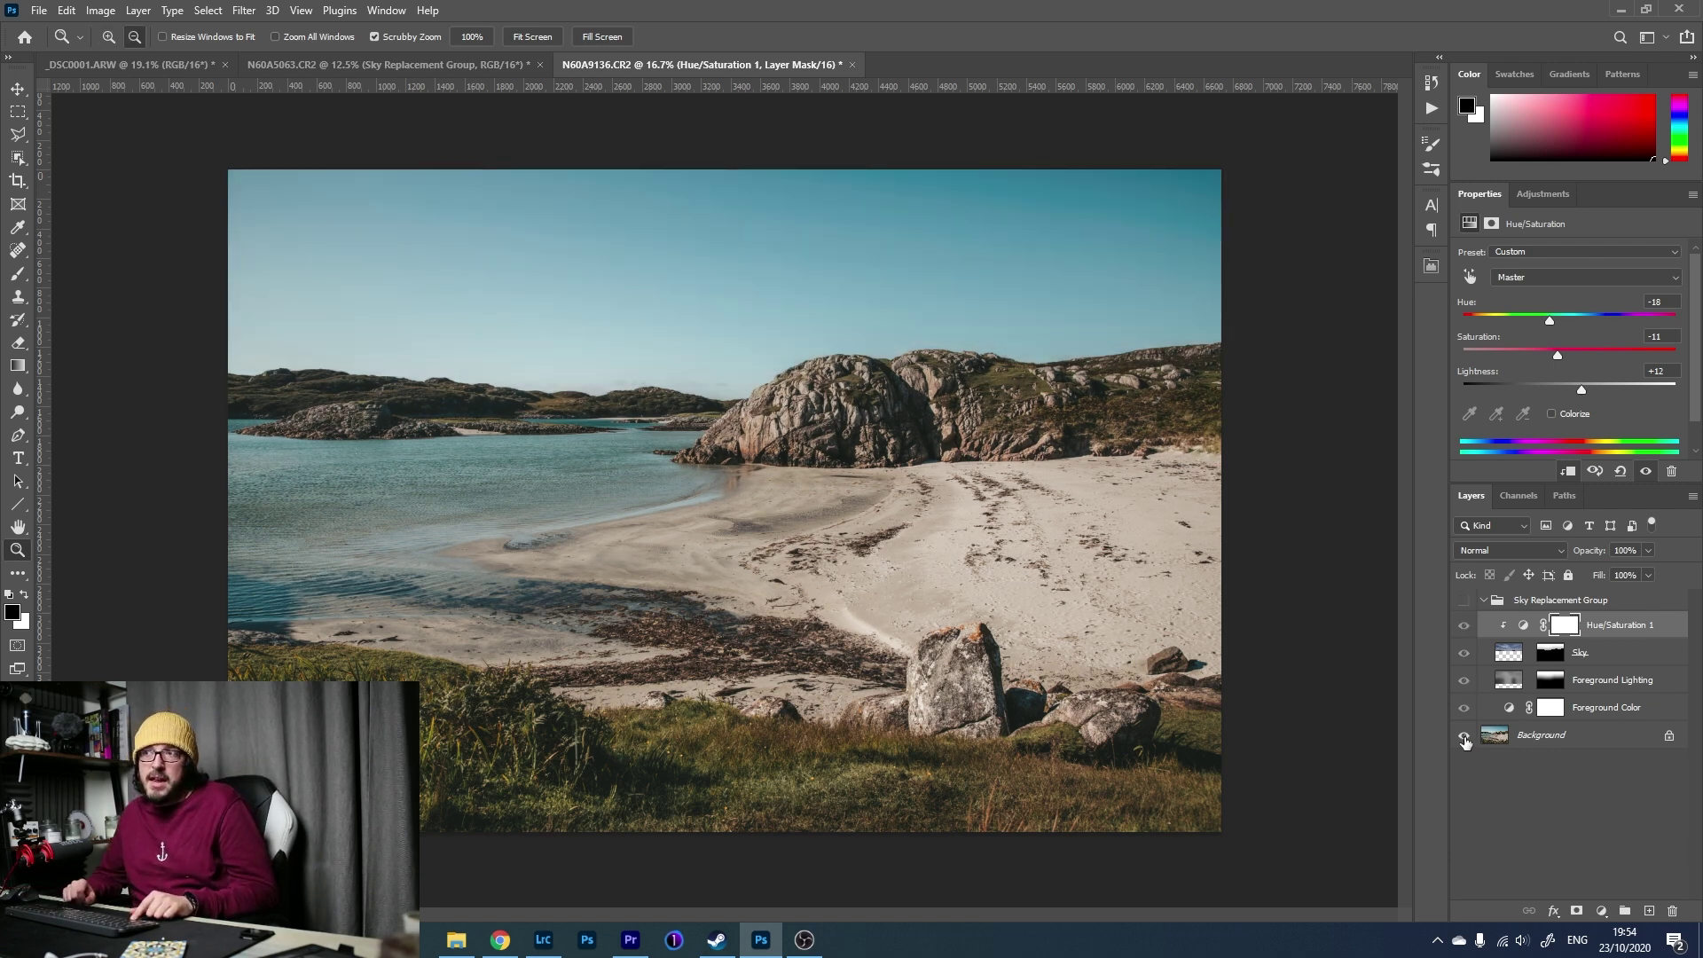
pyautogui.keyDown('alt'); pyautogui.click(1465, 739); pyautogui.keyUp('alt')
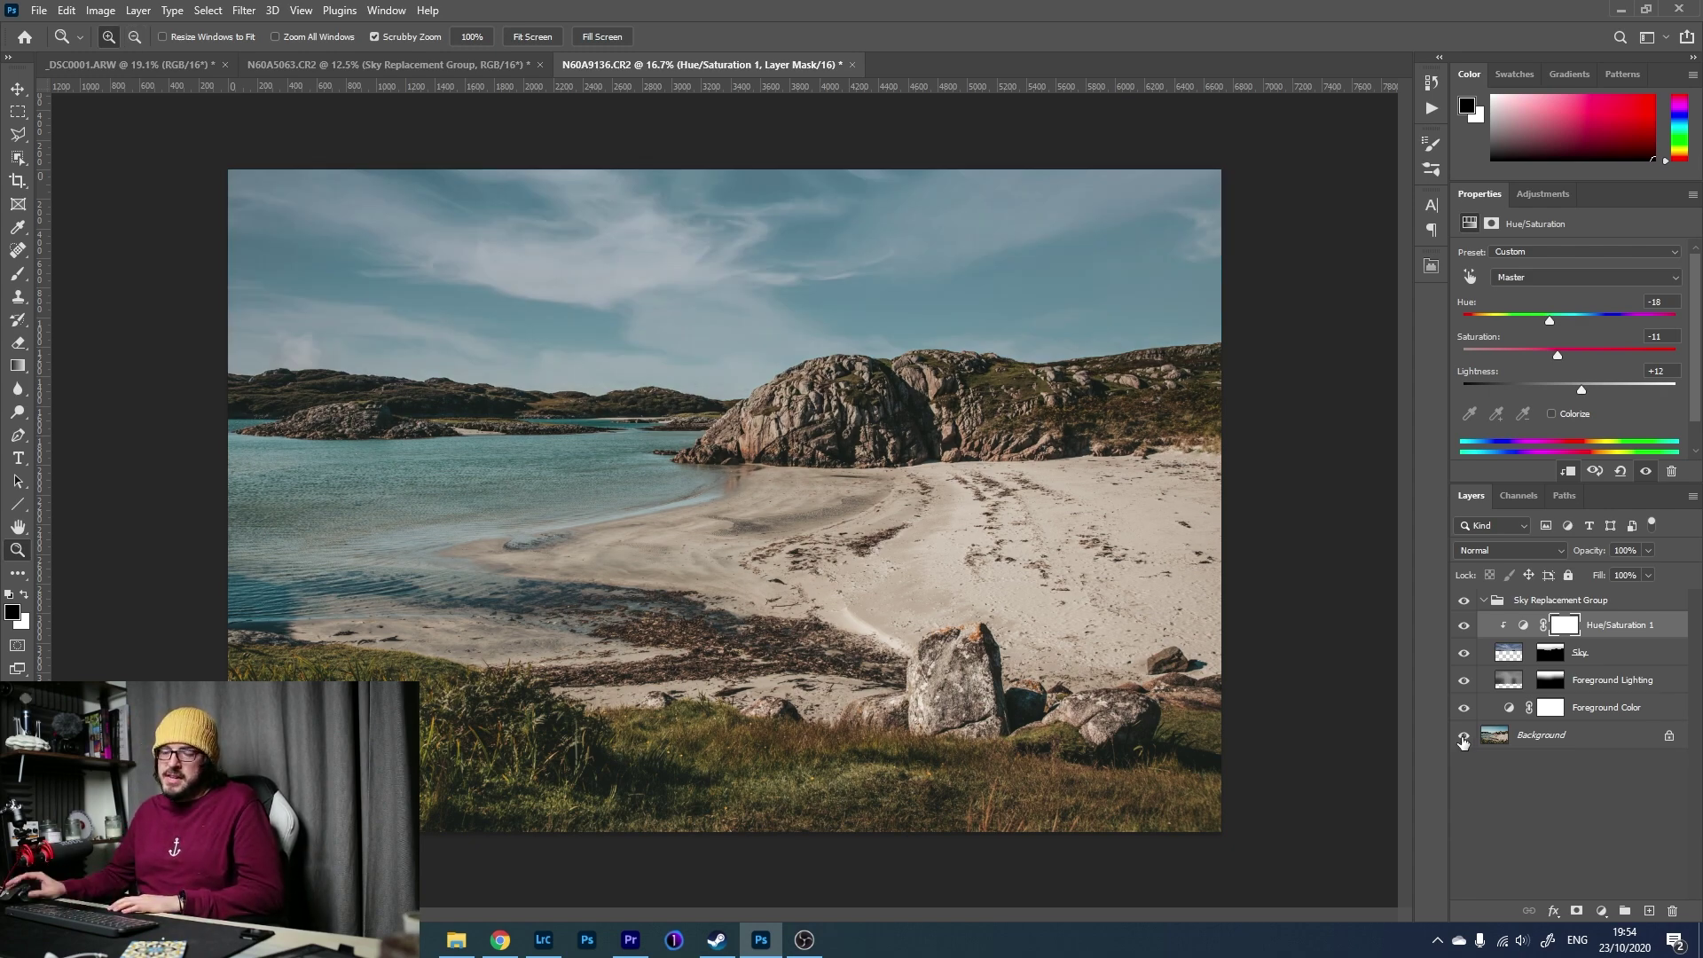
pyautogui.moveTo(754, 407); pyautogui.dragTo(754, 406)
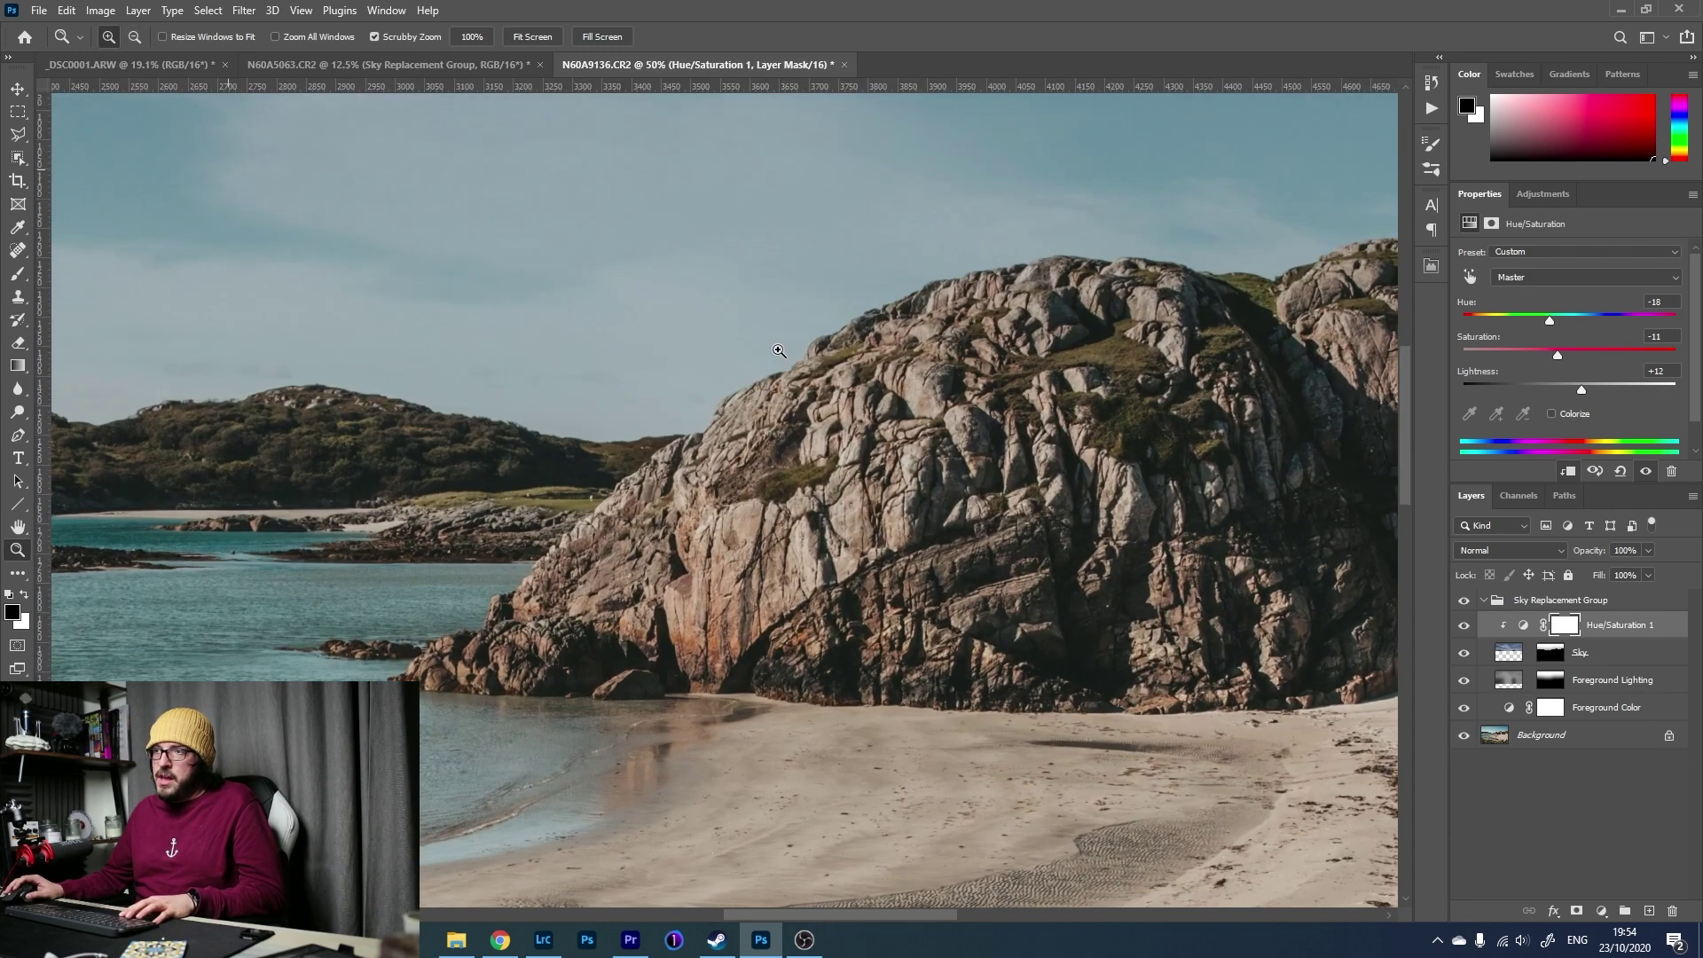
pyautogui.moveTo(350, 395); pyautogui.dragTo(931, 476)
pyautogui.moveTo(352, 383)
pyautogui.mouseDown()
pyautogui.moveTo(982, 469)
pyautogui.moveTo(483, 399)
pyautogui.mouseUp()
pyautogui.moveTo(976, 417); pyautogui.dragTo(365, 387)
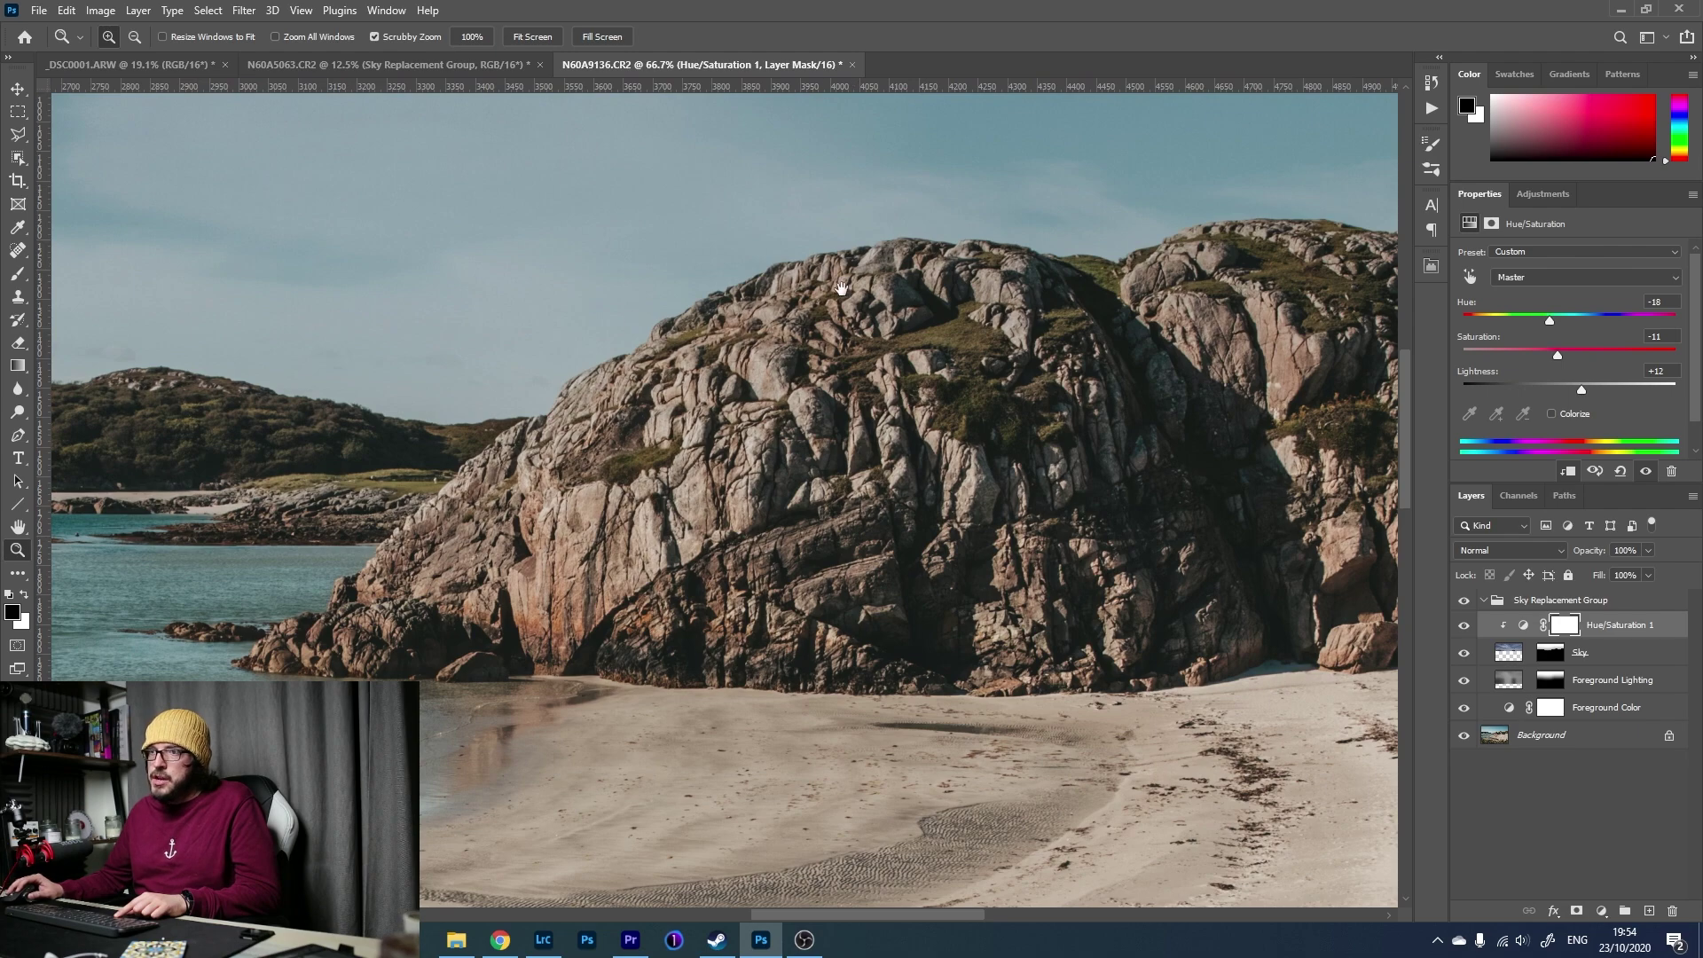
pyautogui.moveTo(631, 322); pyautogui.dragTo(218, 410)
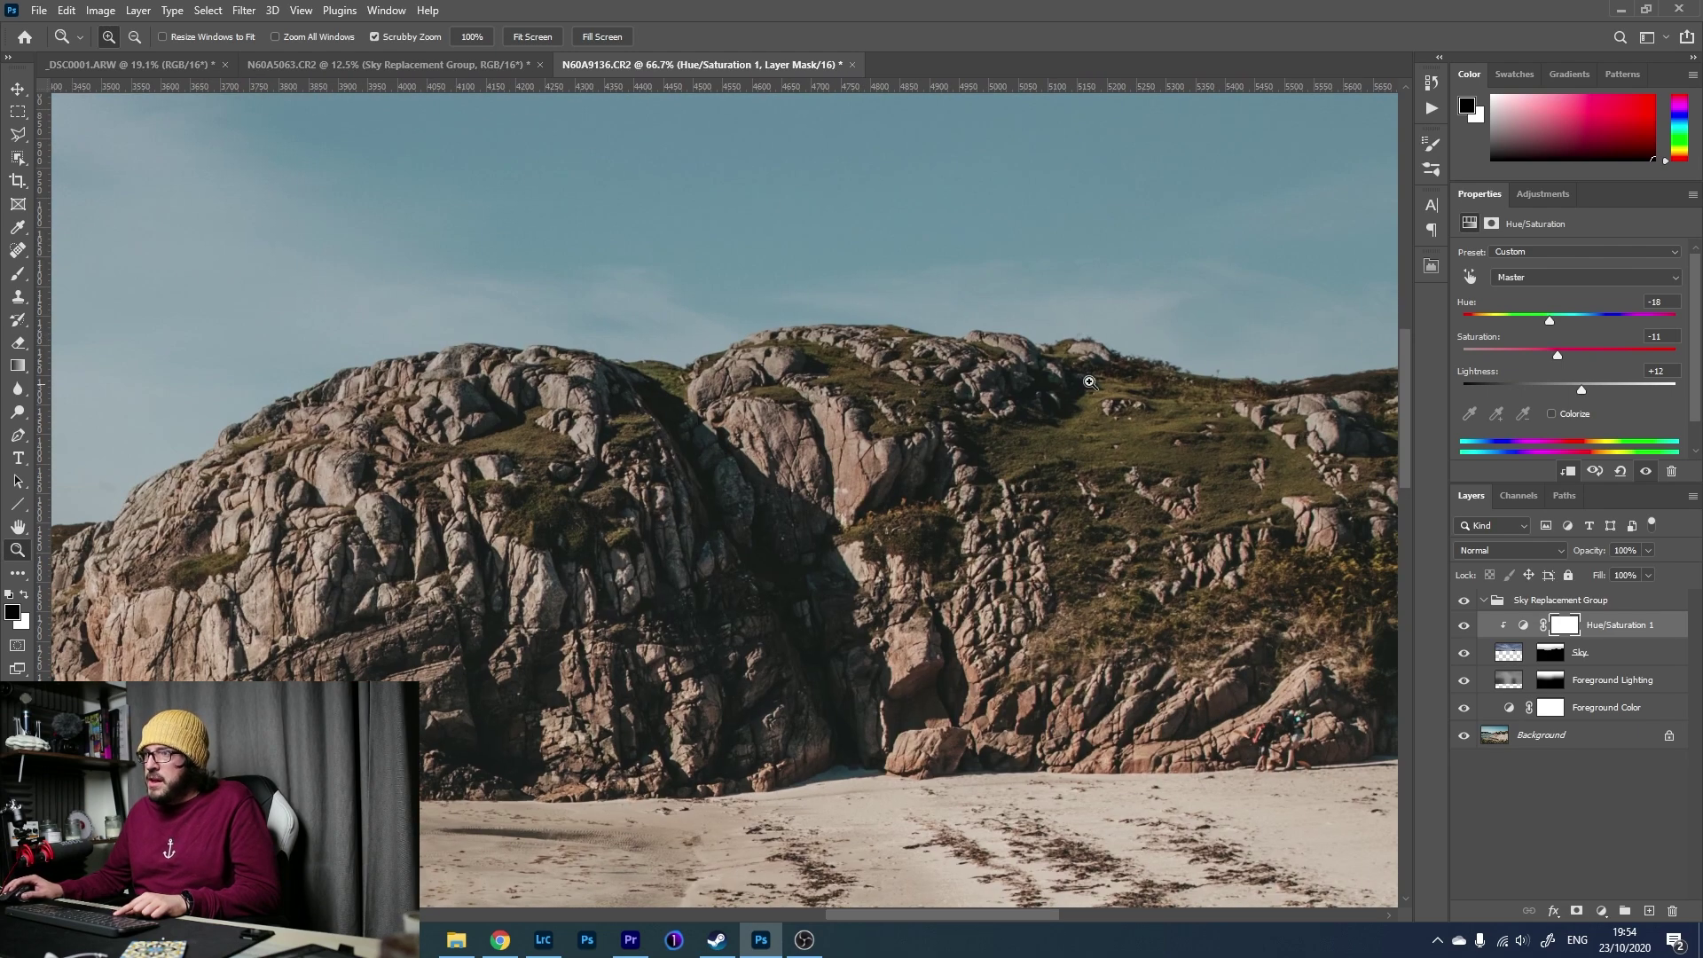
pyautogui.moveTo(801, 434); pyautogui.dragTo(551, 430)
pyautogui.moveTo(1076, 379); pyautogui.dragTo(725, 628)
pyautogui.moveTo(266, 567); pyautogui.dragTo(1154, 701)
pyautogui.moveTo(710, 710); pyautogui.dragTo(1331, 550)
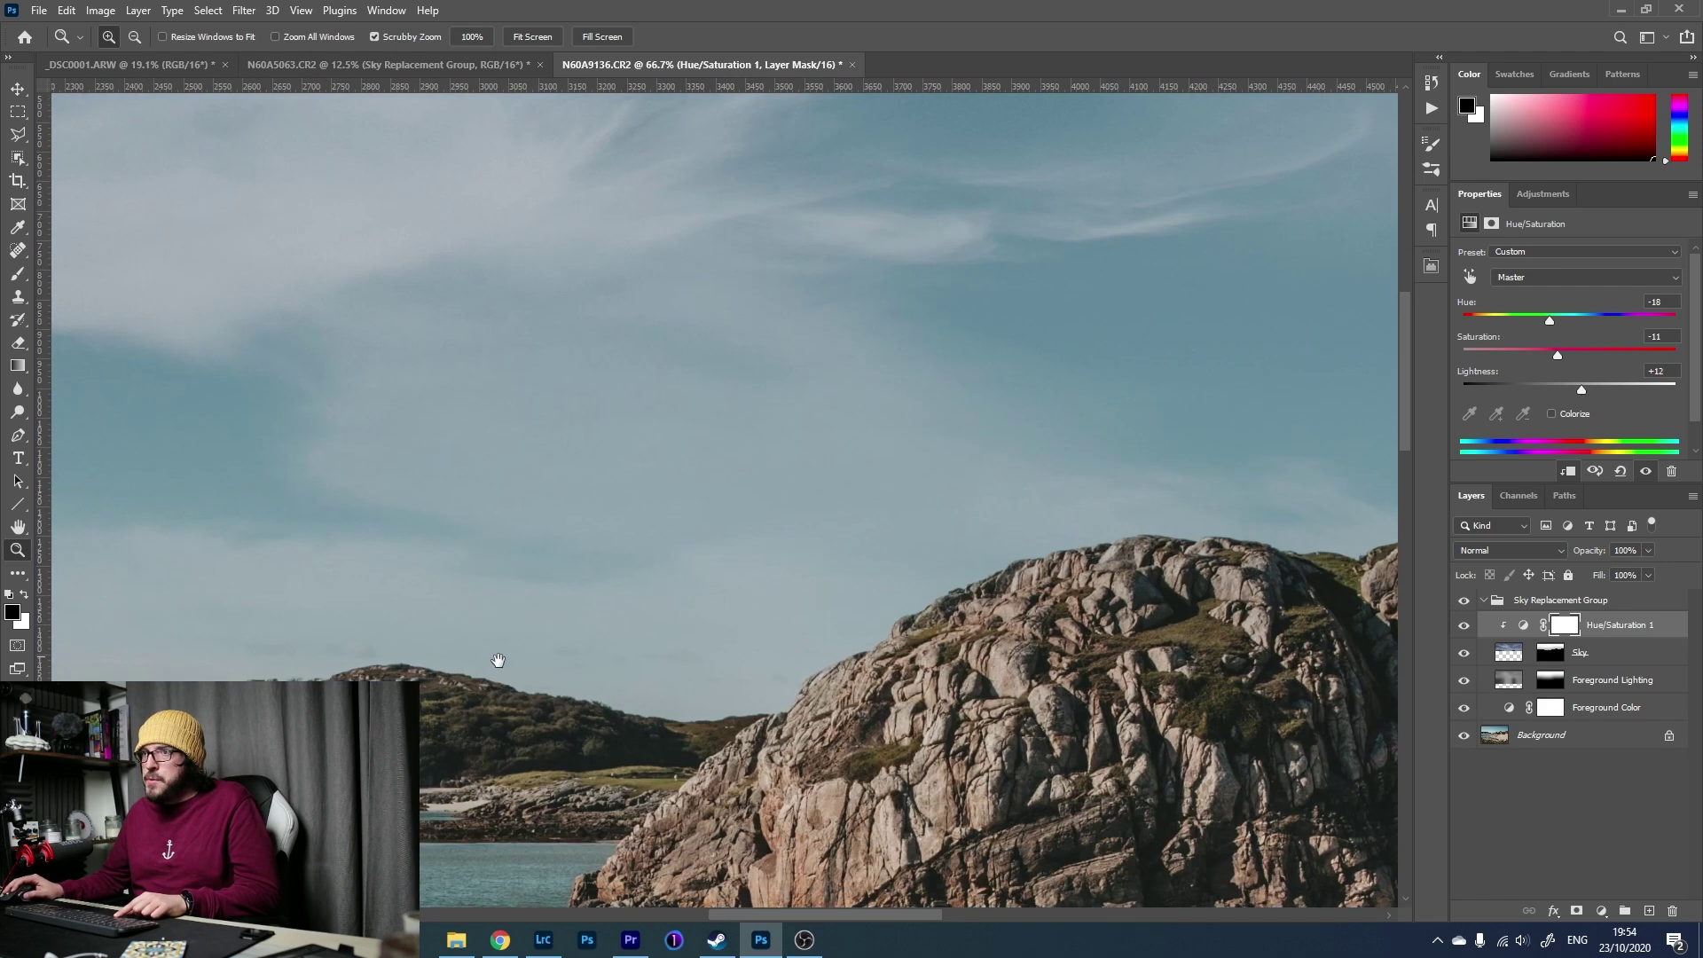
# Inspect the sky blend along the distant hills across the water, and return to viewing the whole beach photo.
pyautogui.moveTo(562, 647); pyautogui.dragTo(871, 620)
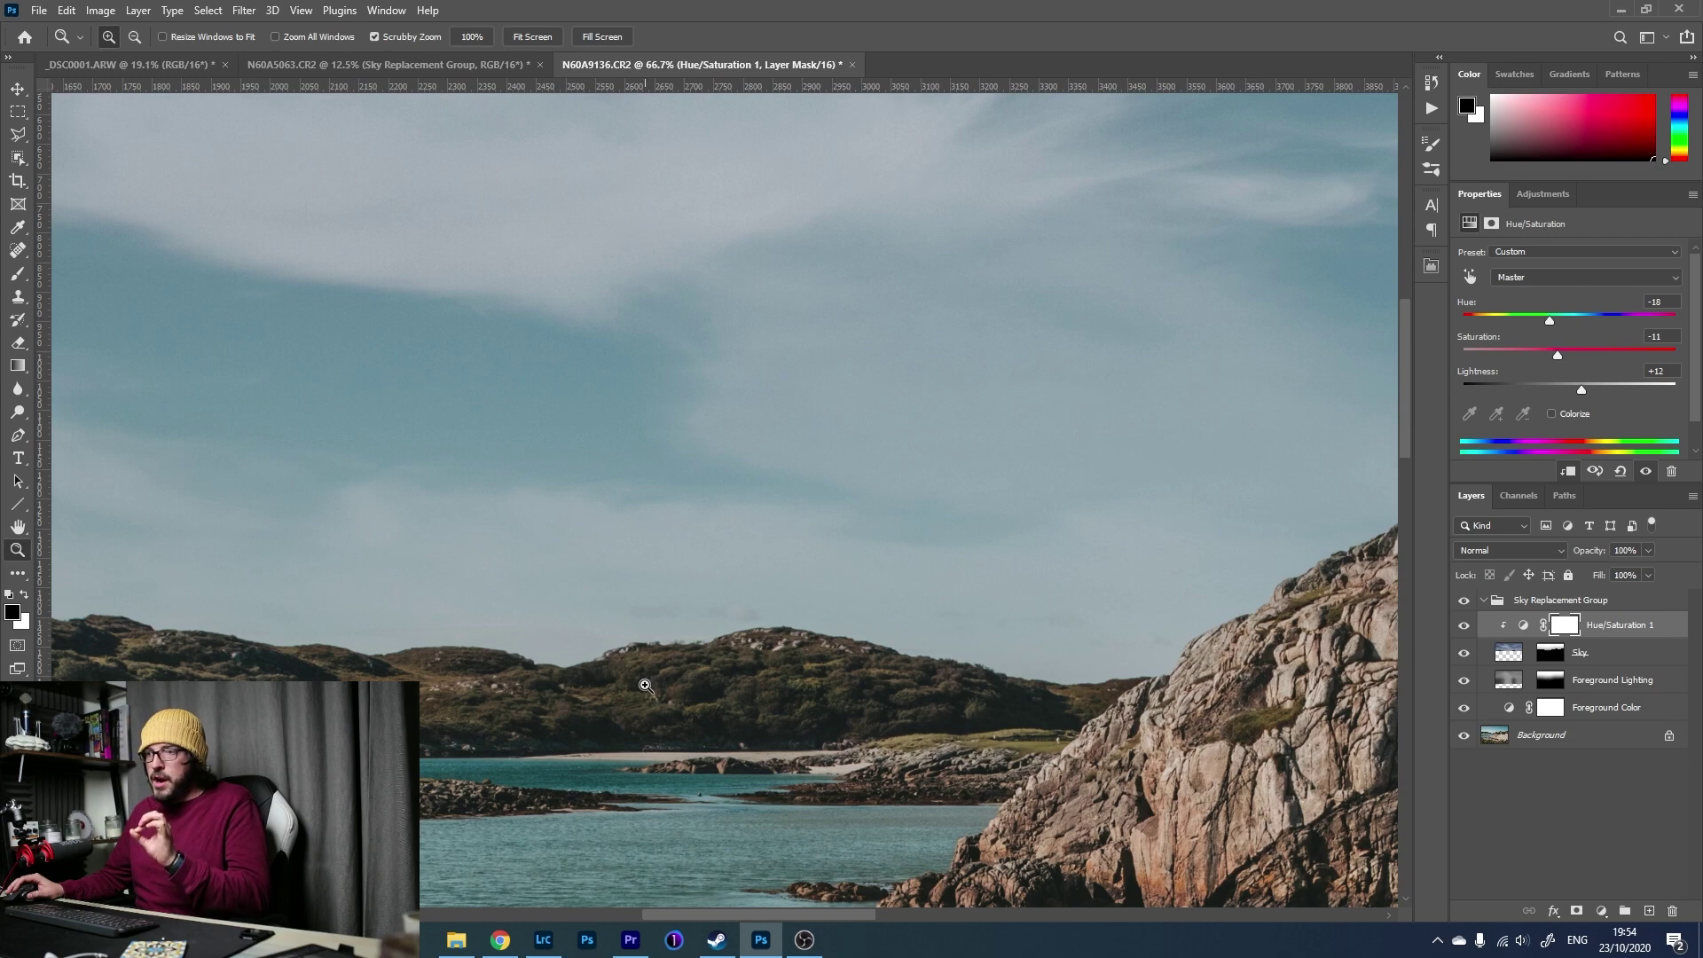
pyautogui.rightClick(610, 511)
pyautogui.click(650, 519)
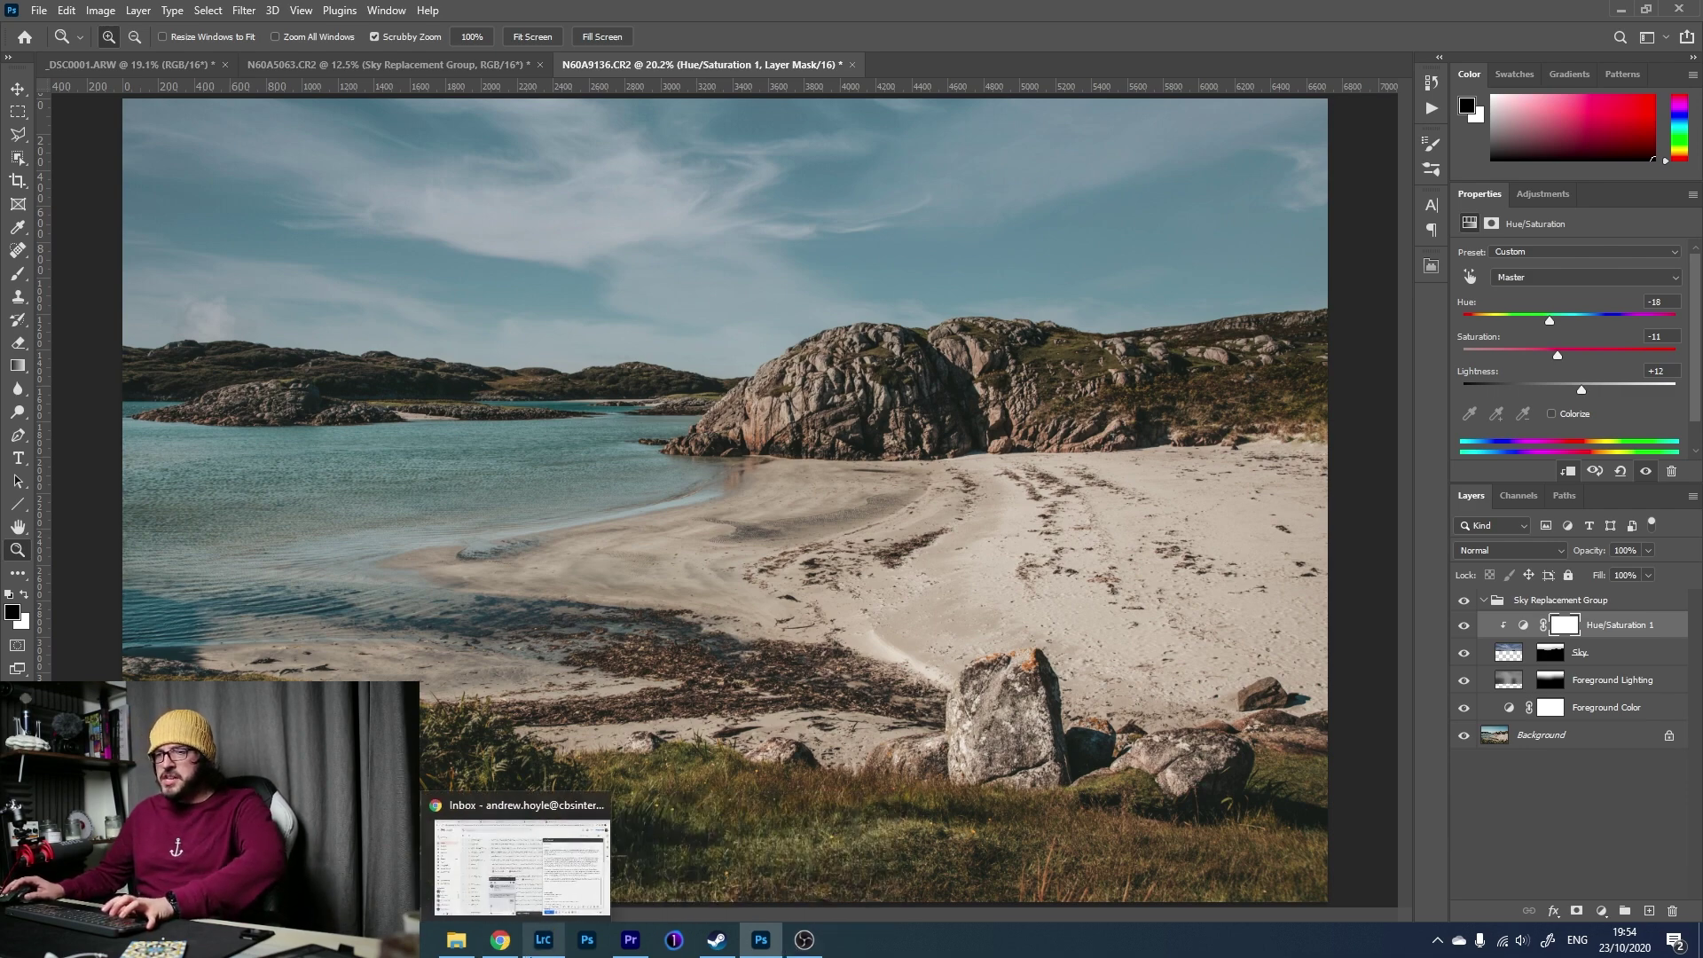
# Switch to Lightroom Classic and open the autumn waterfall photo _DSC0616-HDR.dng for editing in Adobe Photoshop 2021.
pyautogui.click(534, 952)
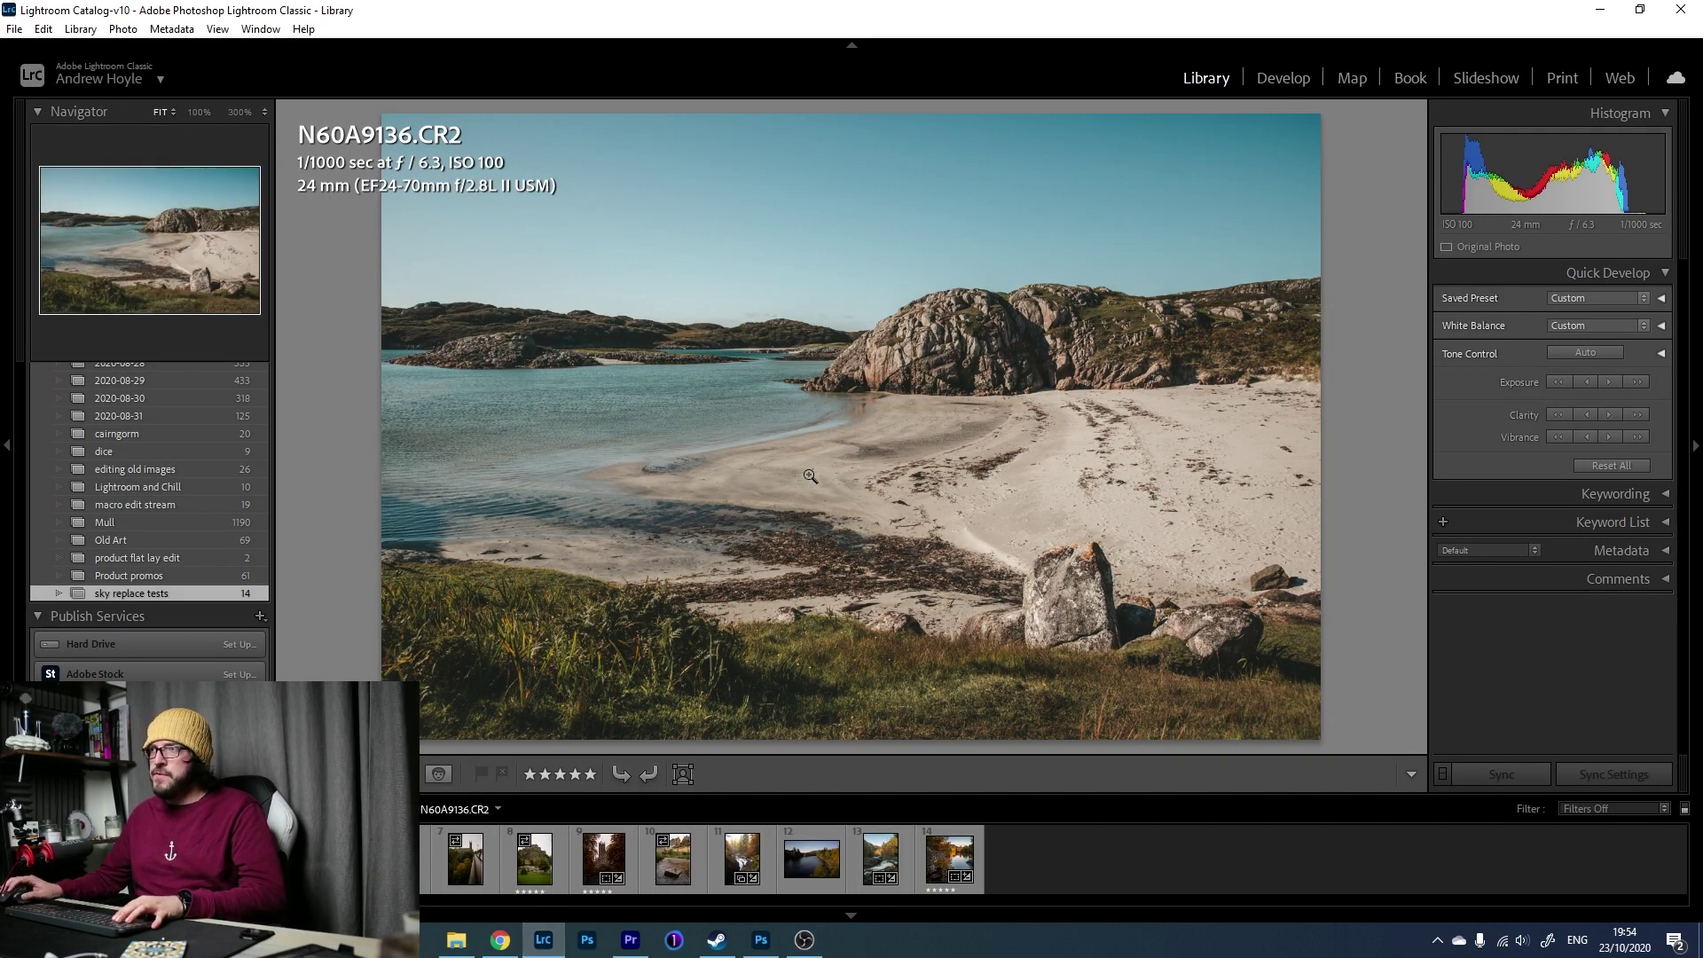
pyautogui.press('g')
pyautogui.scroll(-1, 1349, 650)
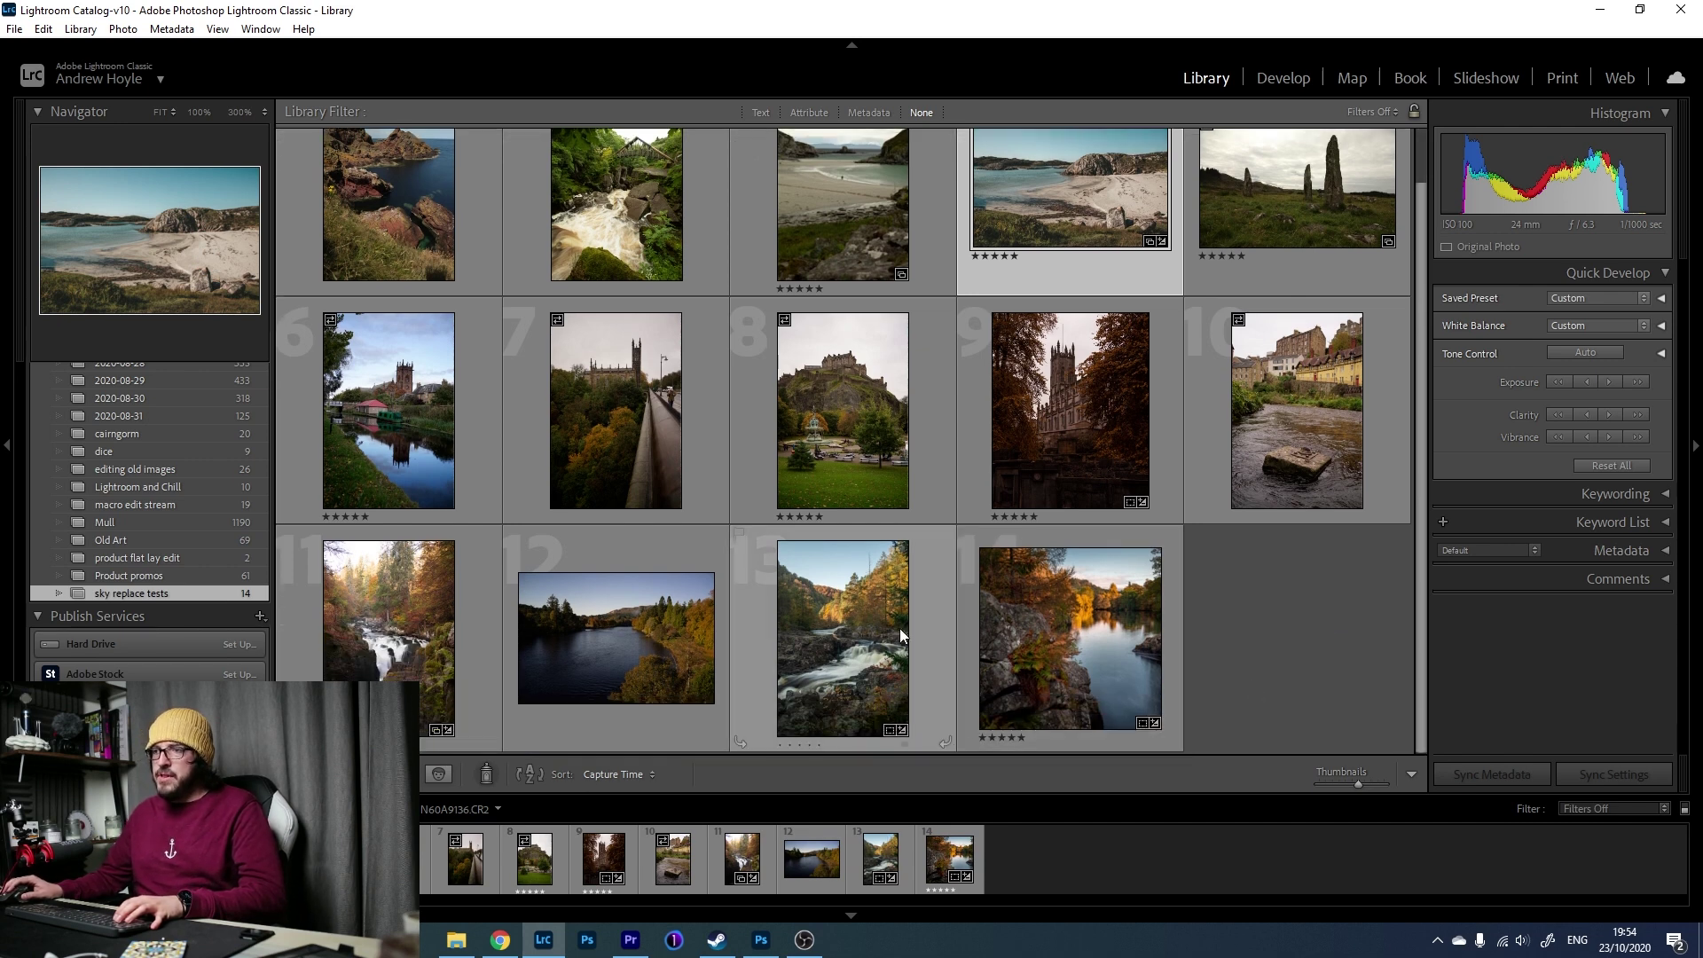
pyautogui.doubleClick(834, 653)
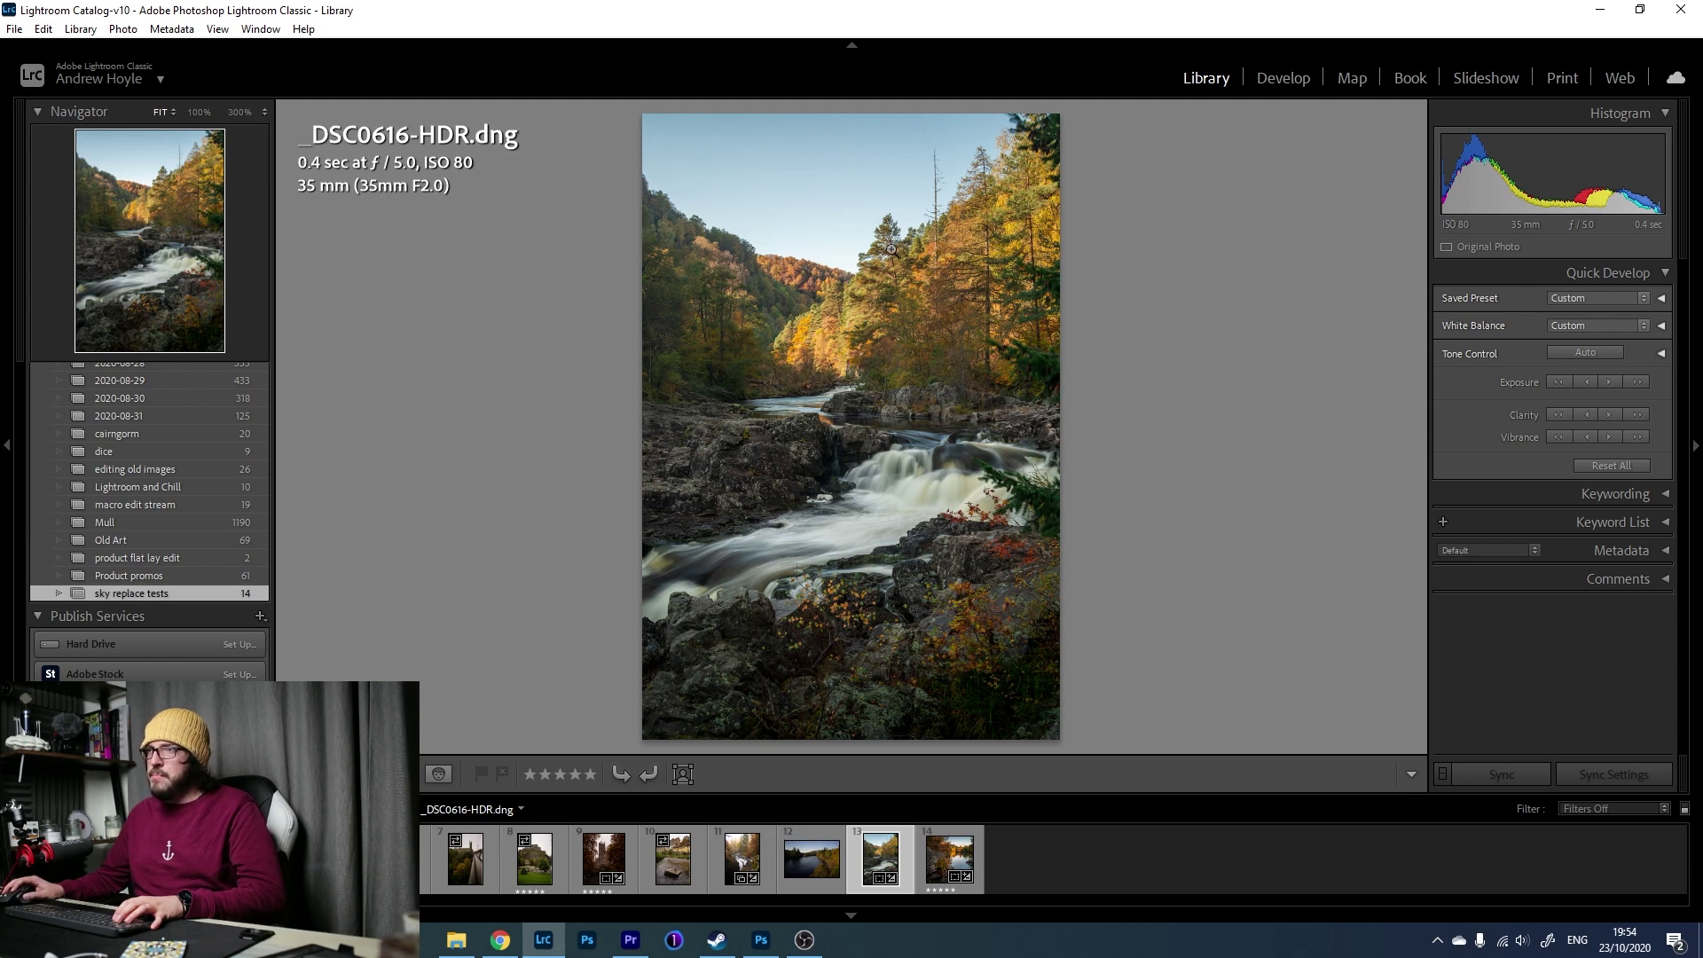
pyautogui.rightClick(900, 486)
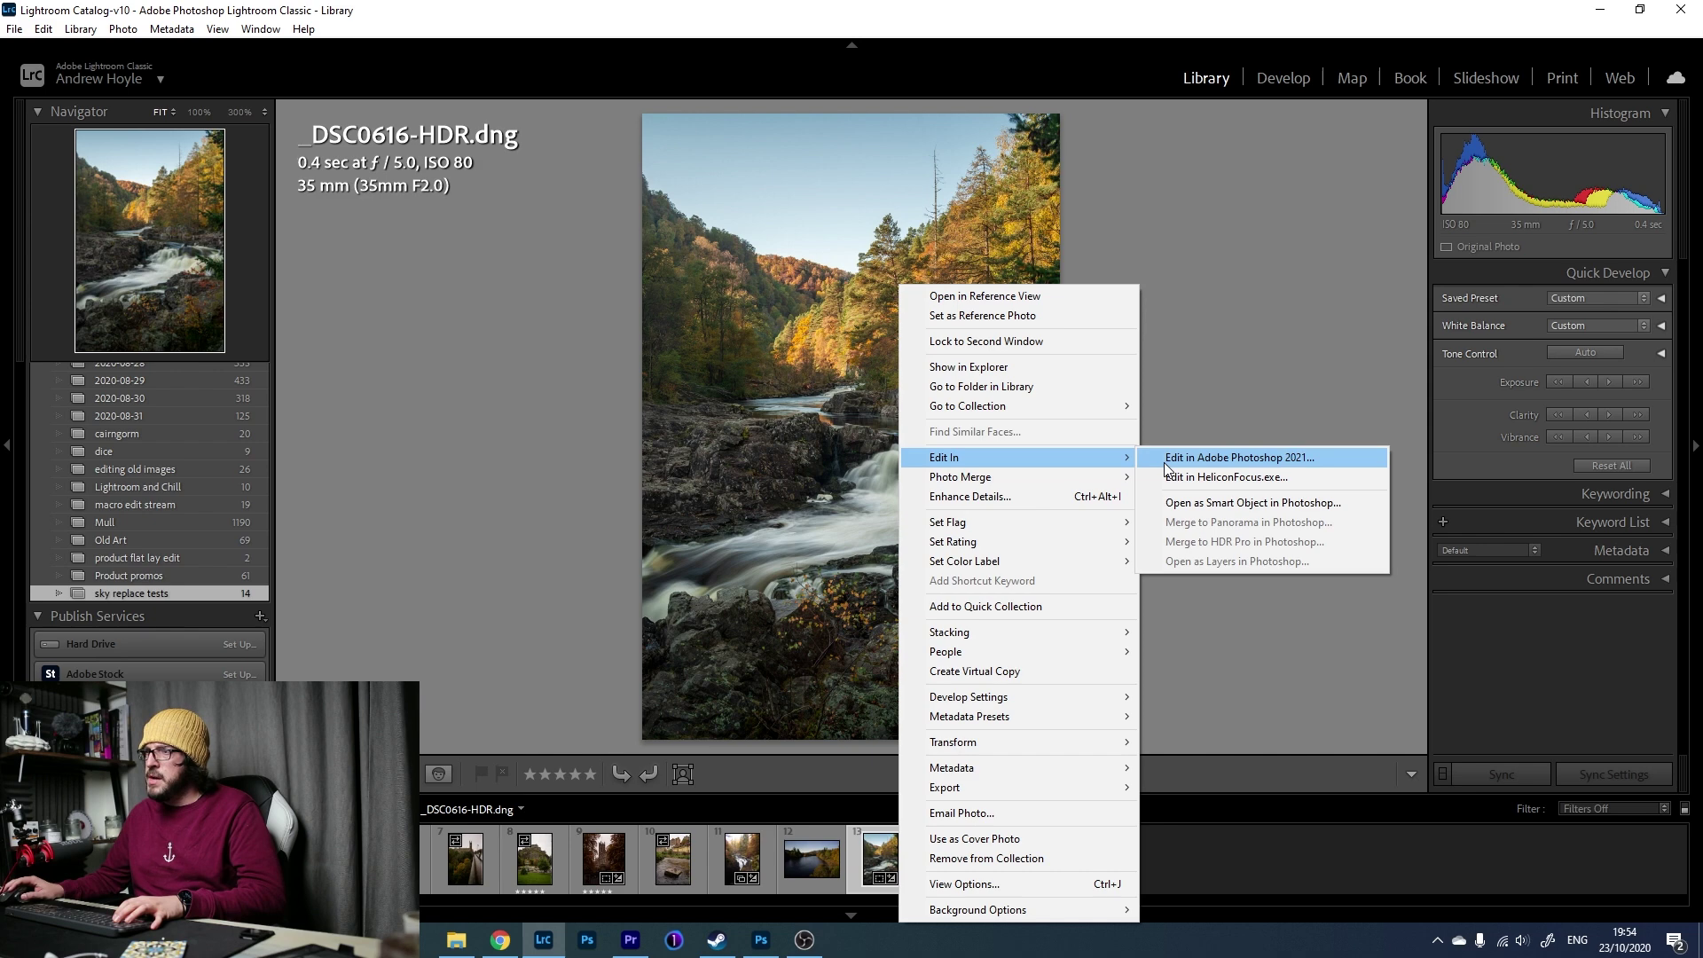
pyautogui.click(1164, 461)
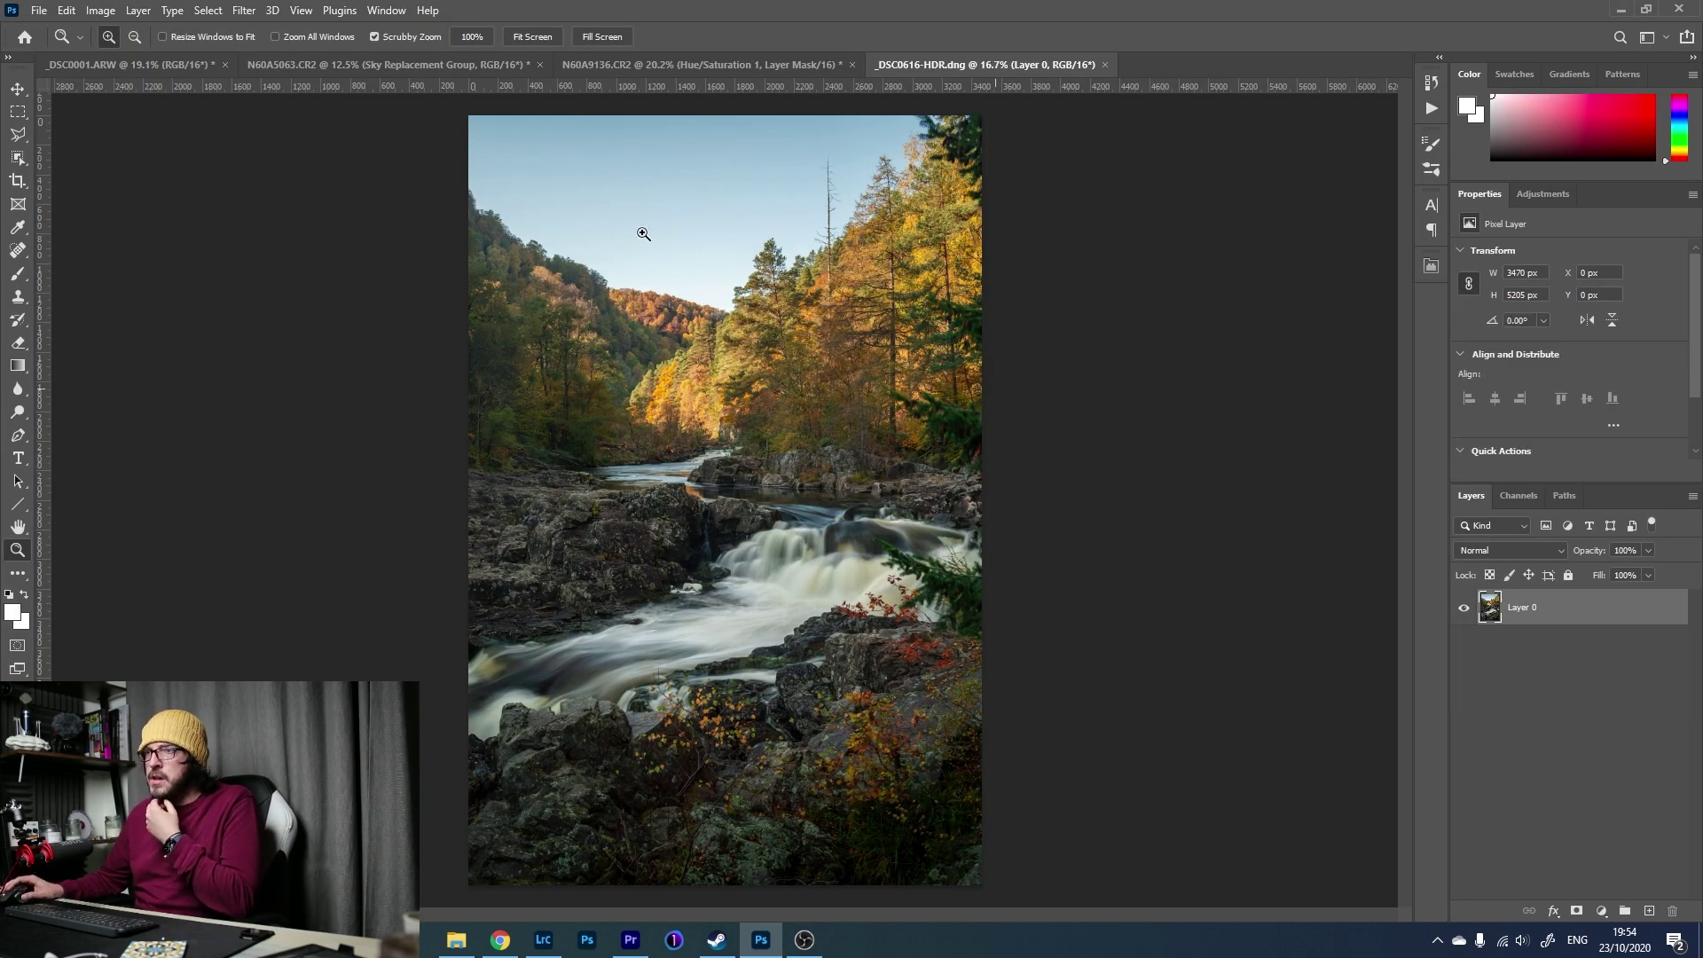
# Start a Sky Replacement on the waterfall photo and choose the dark red and purple sunset preset above the grey cloud one.
pyautogui.click(75, 9)
pyautogui.click(184, 466)
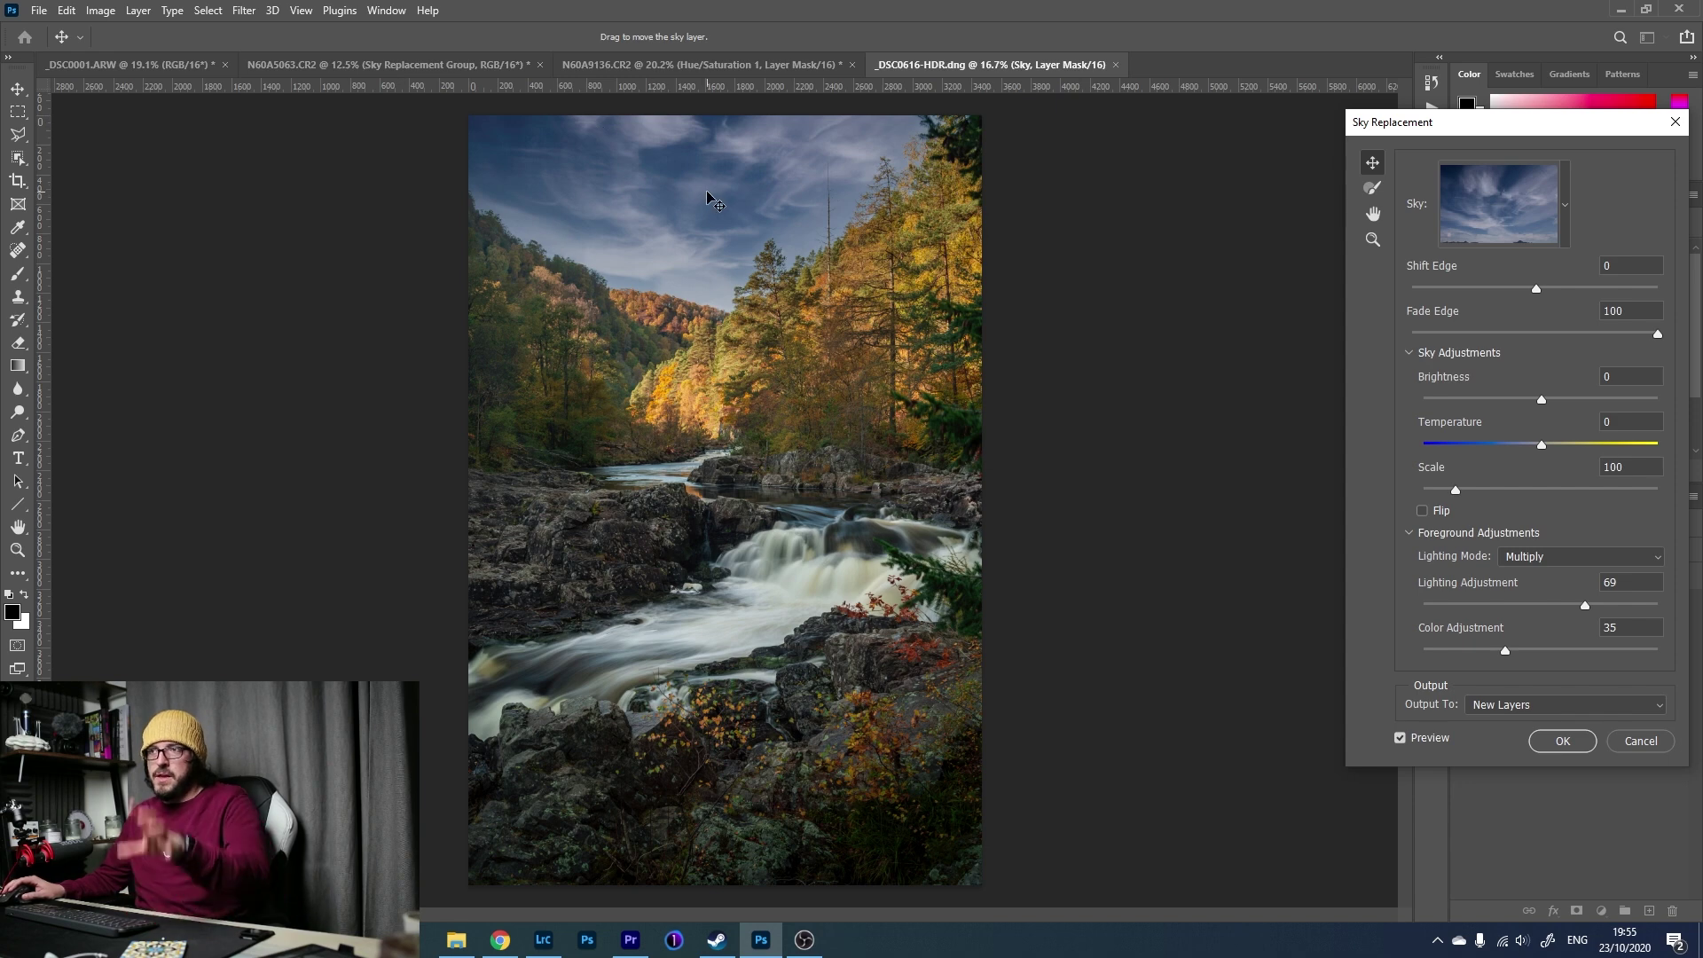
pyautogui.click(1566, 206)
pyautogui.scroll(-3, 1499, 510)
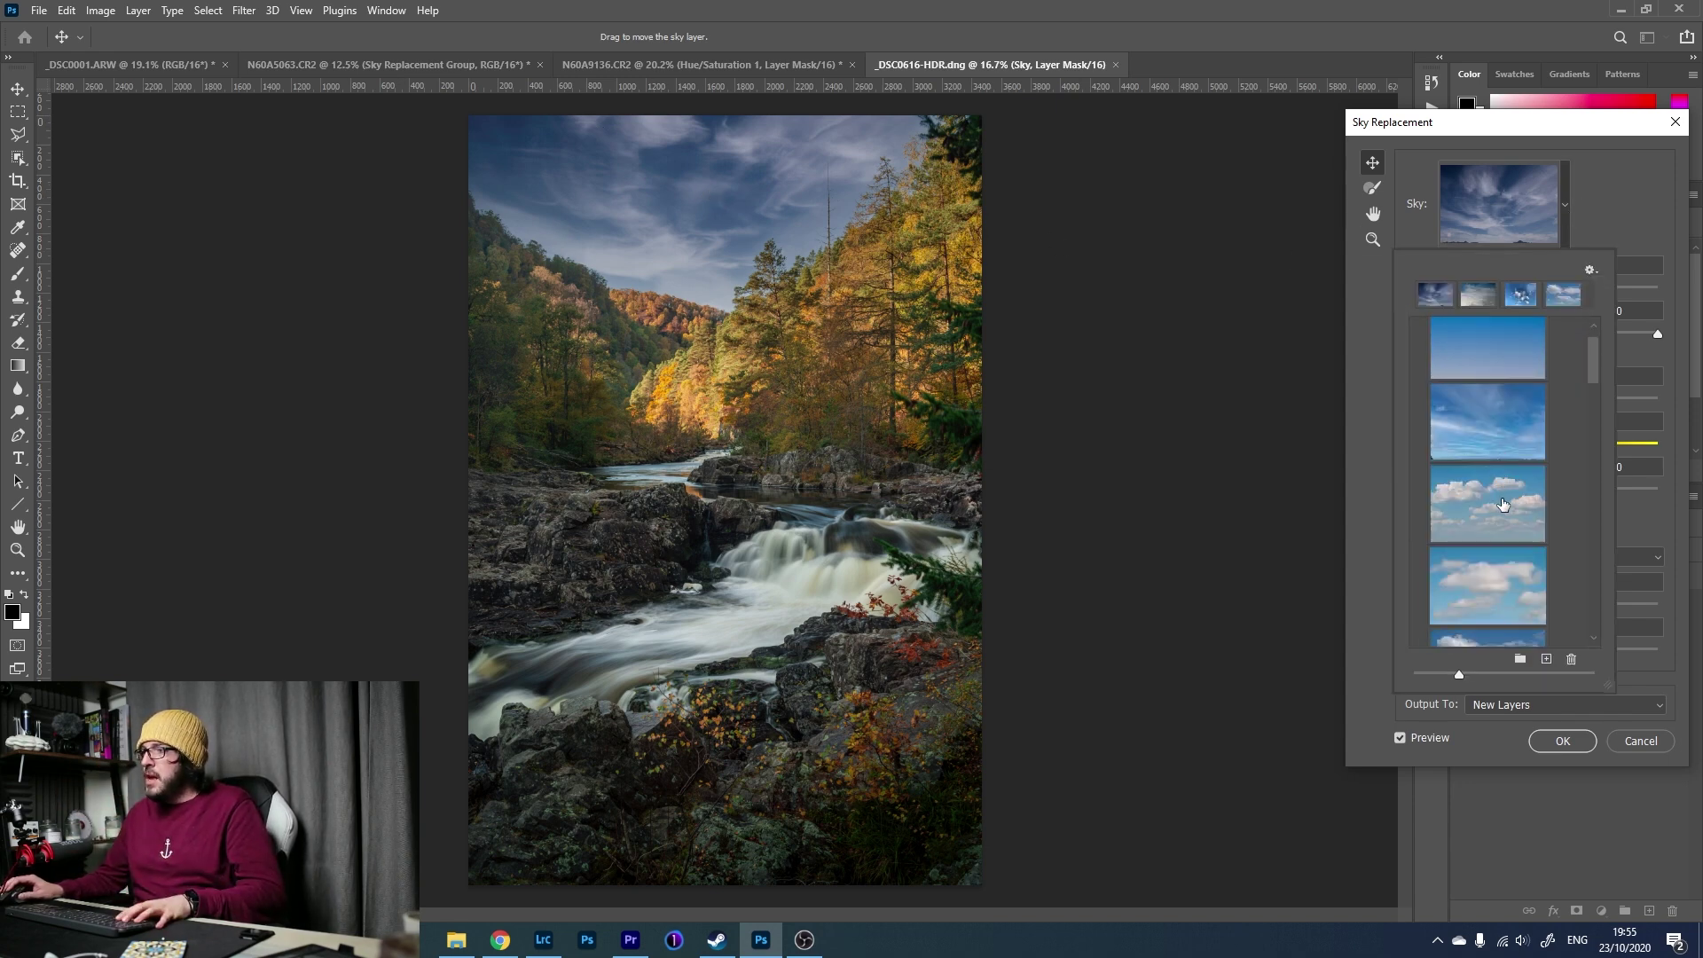
pyautogui.moveTo(1593, 386); pyautogui.dragTo(1610, 483)
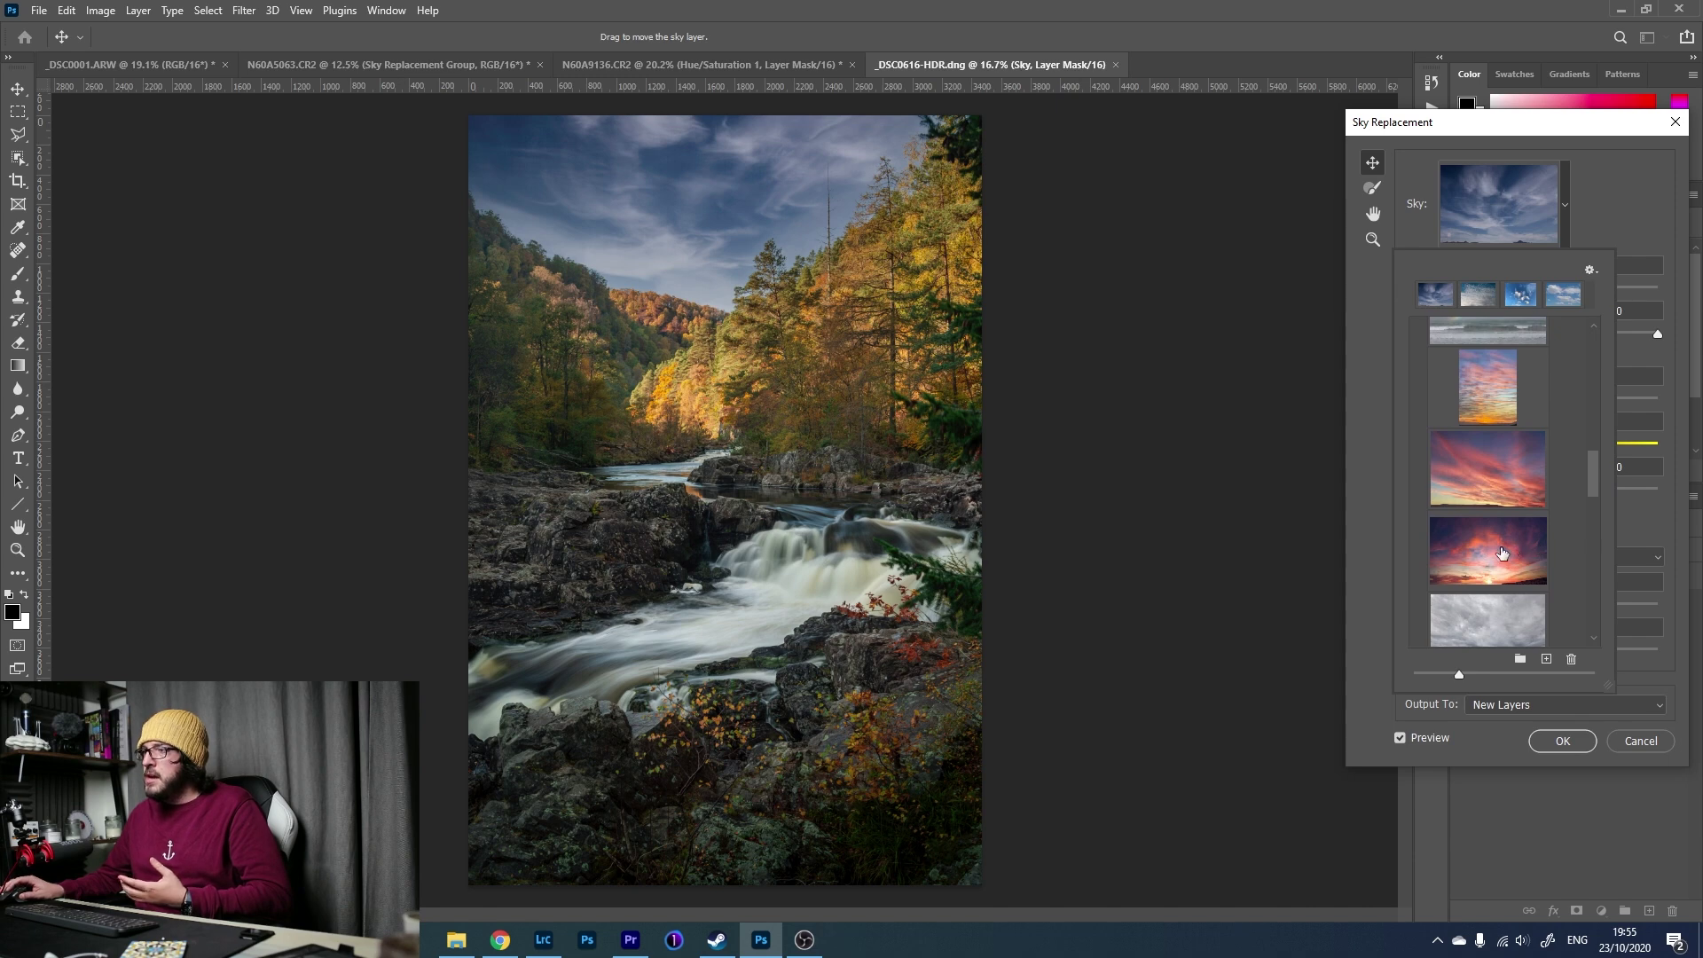
pyautogui.scroll(-2, 1593, 487)
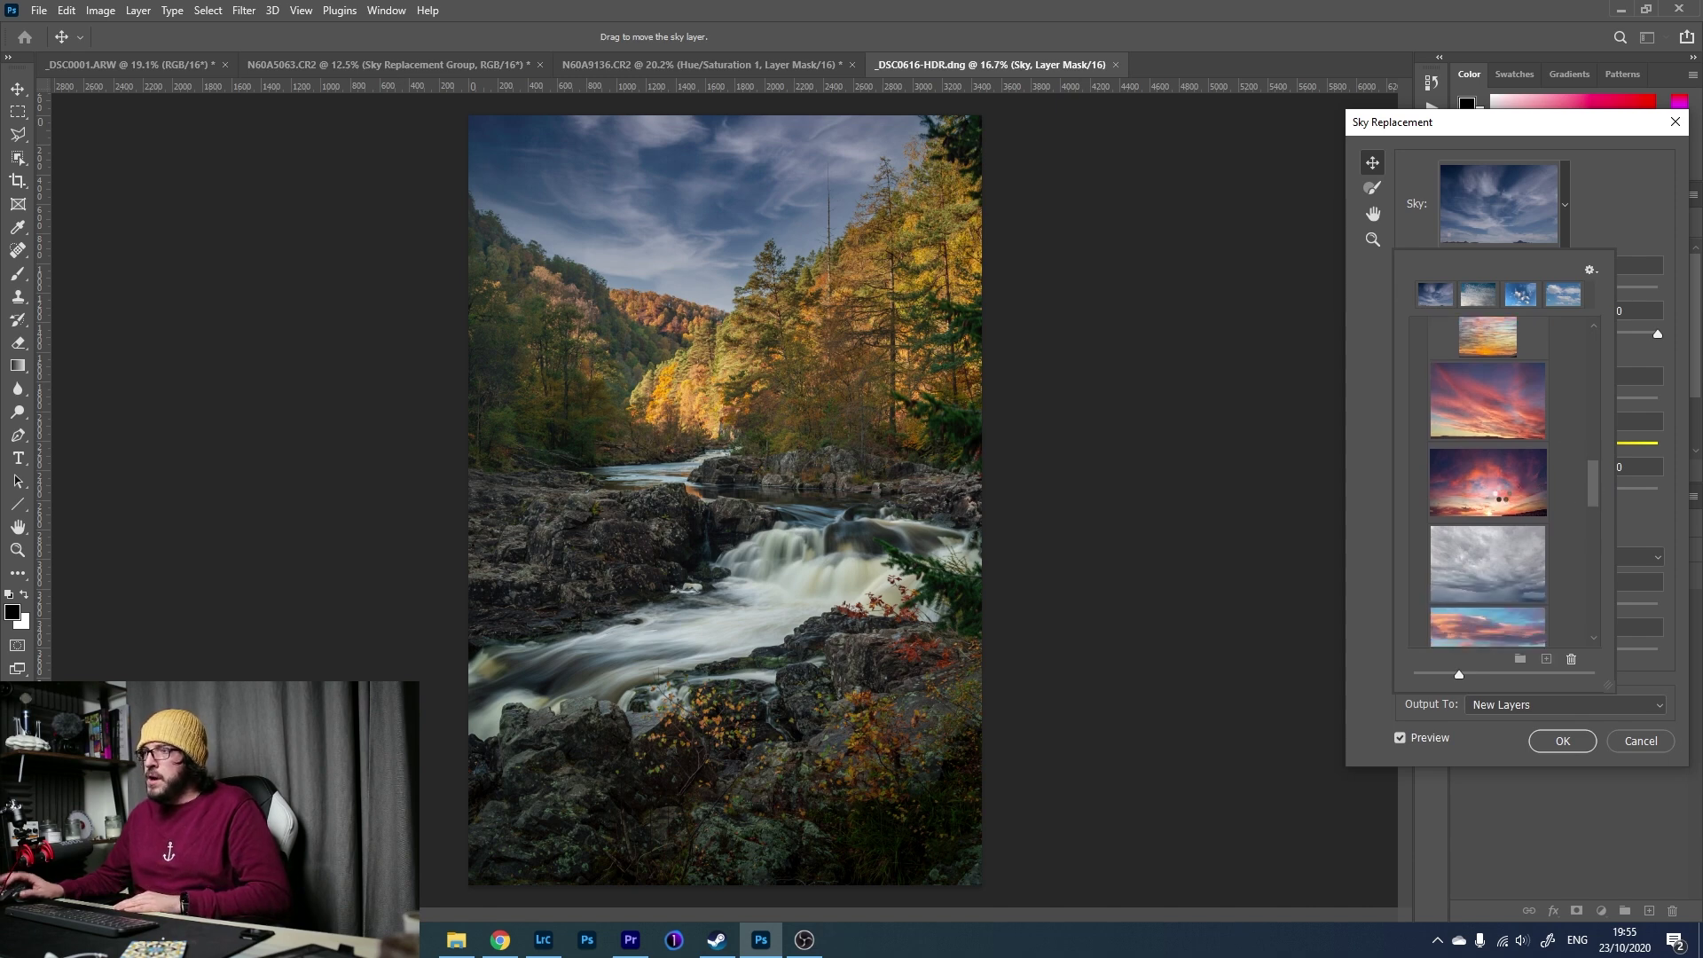
pyautogui.click(1503, 497)
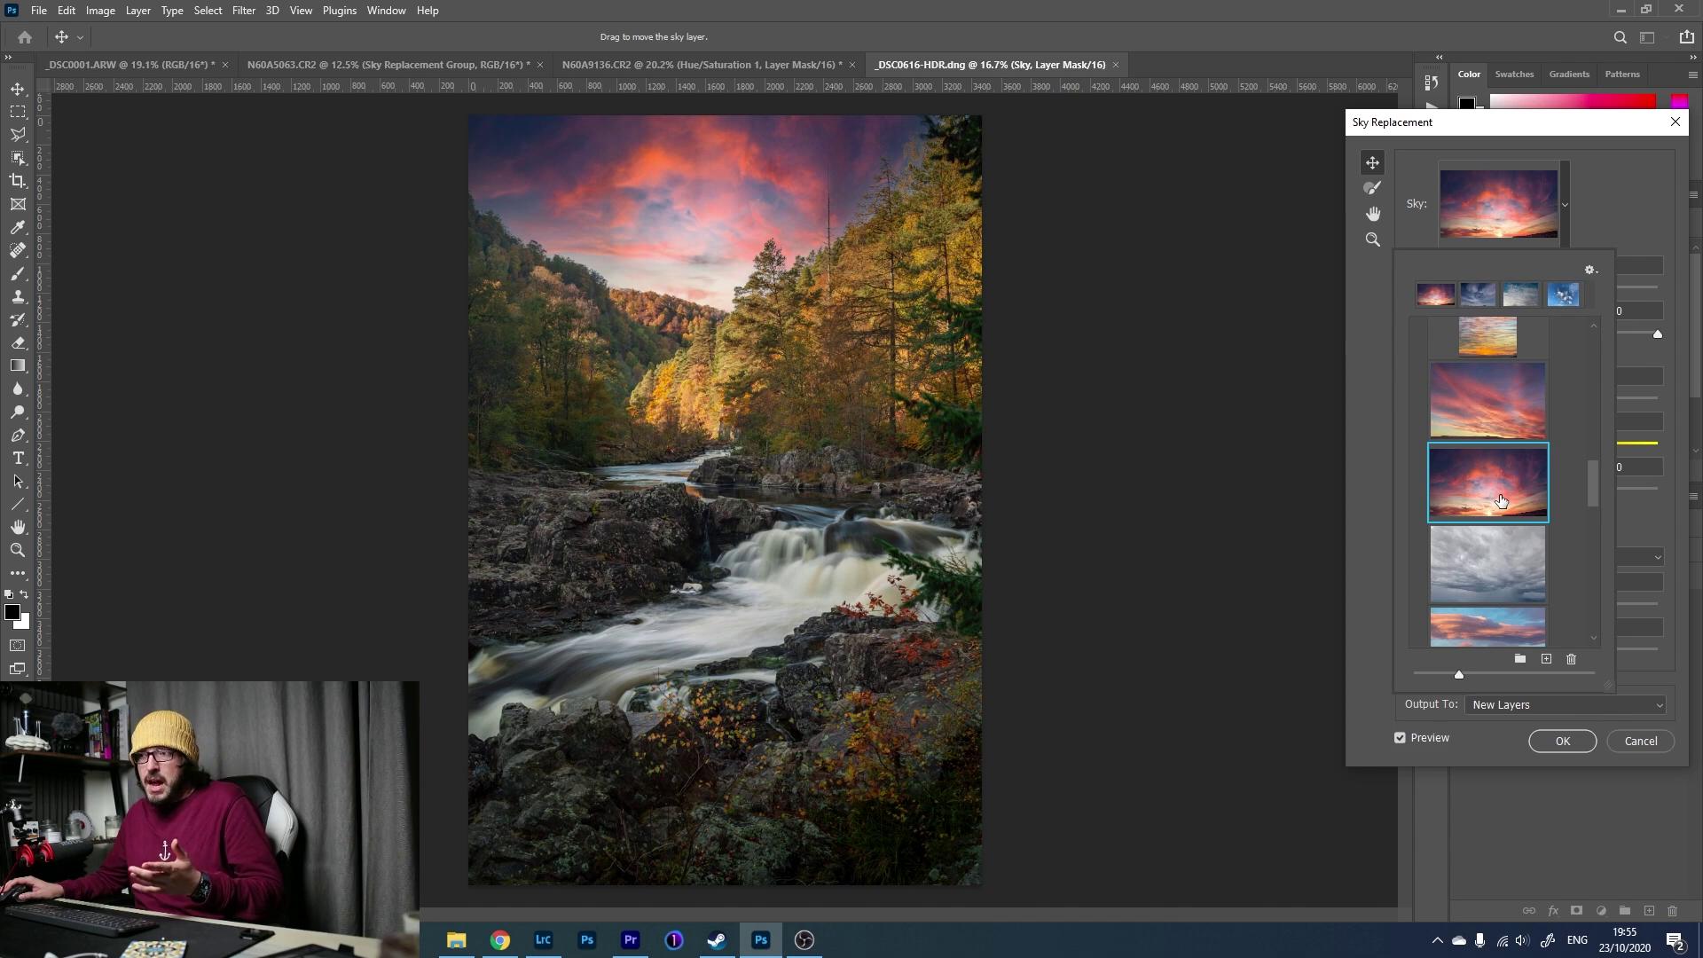
# Set the foreground Color Adjustment to 100 and apply the sunset sky, output to new layers.
pyautogui.click(1566, 206)
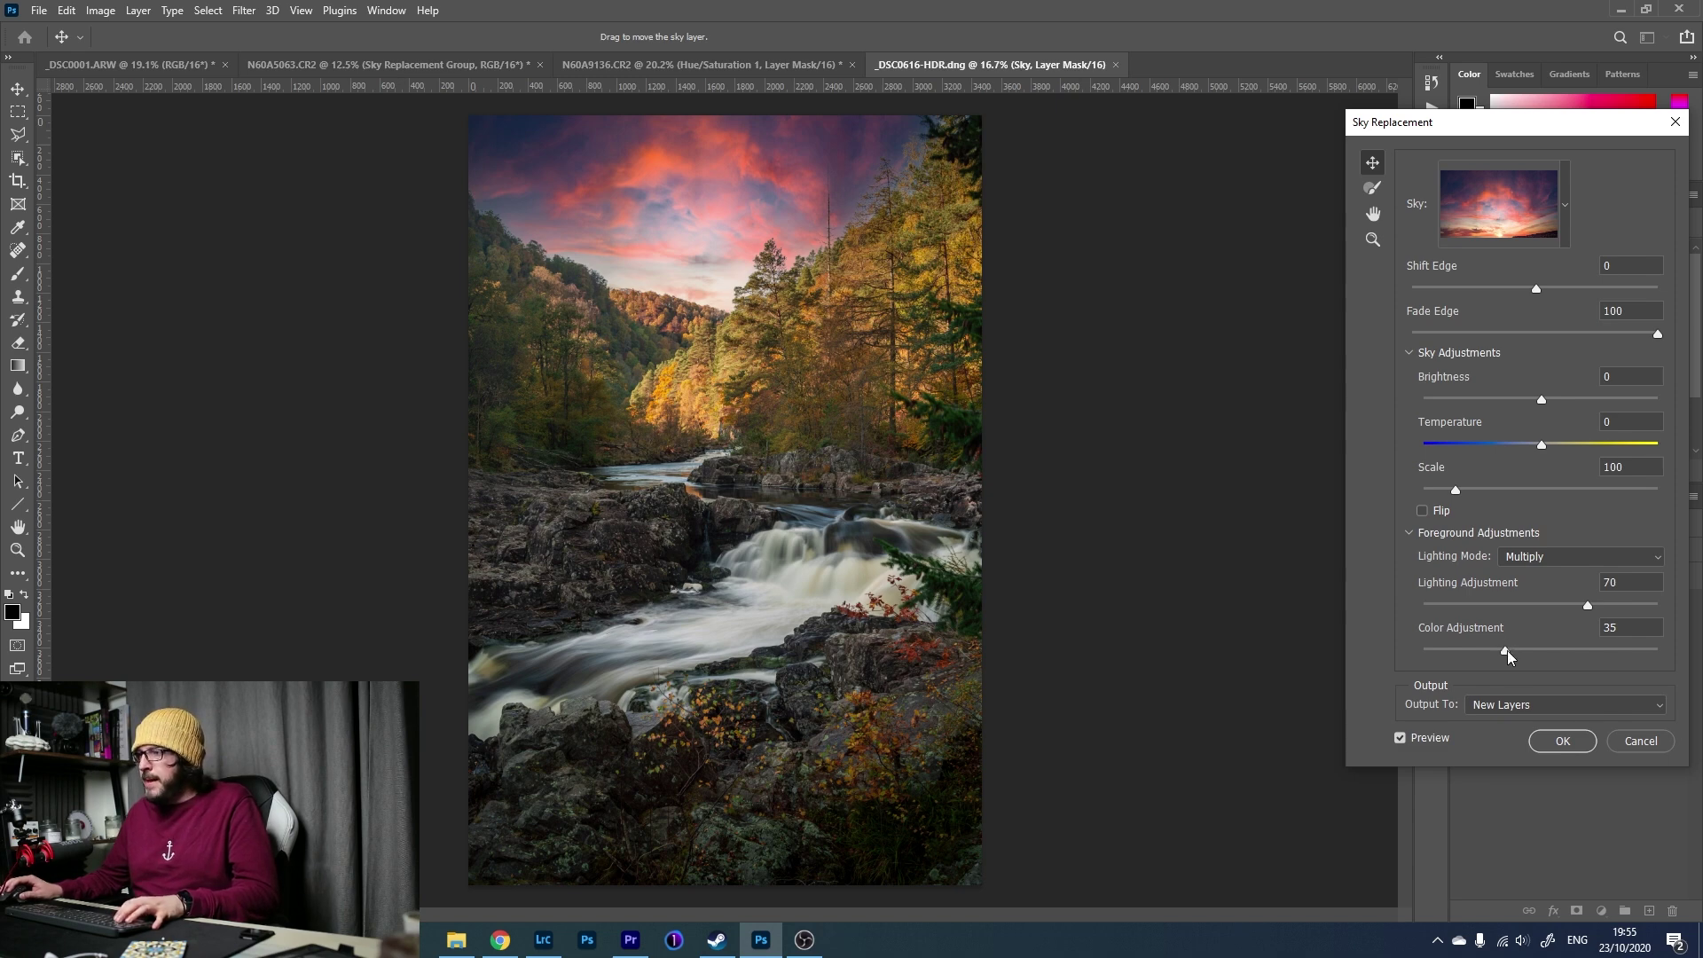
pyautogui.moveTo(1508, 651); pyautogui.dragTo(1693, 664)
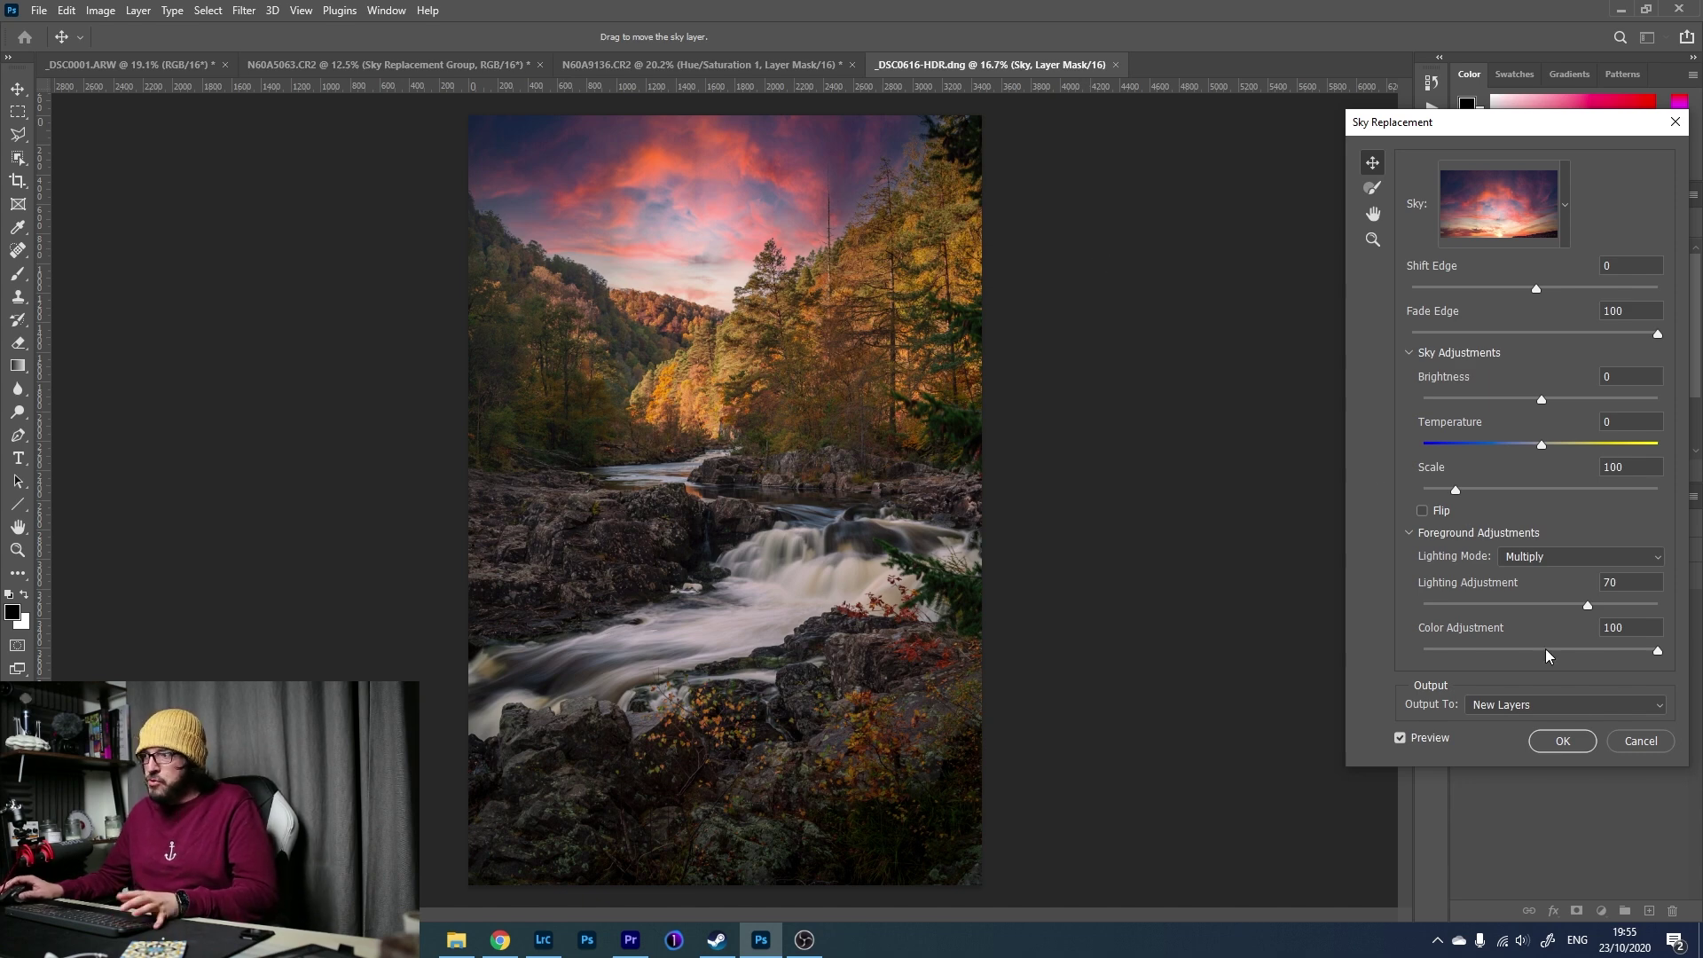
pyautogui.click(1572, 738)
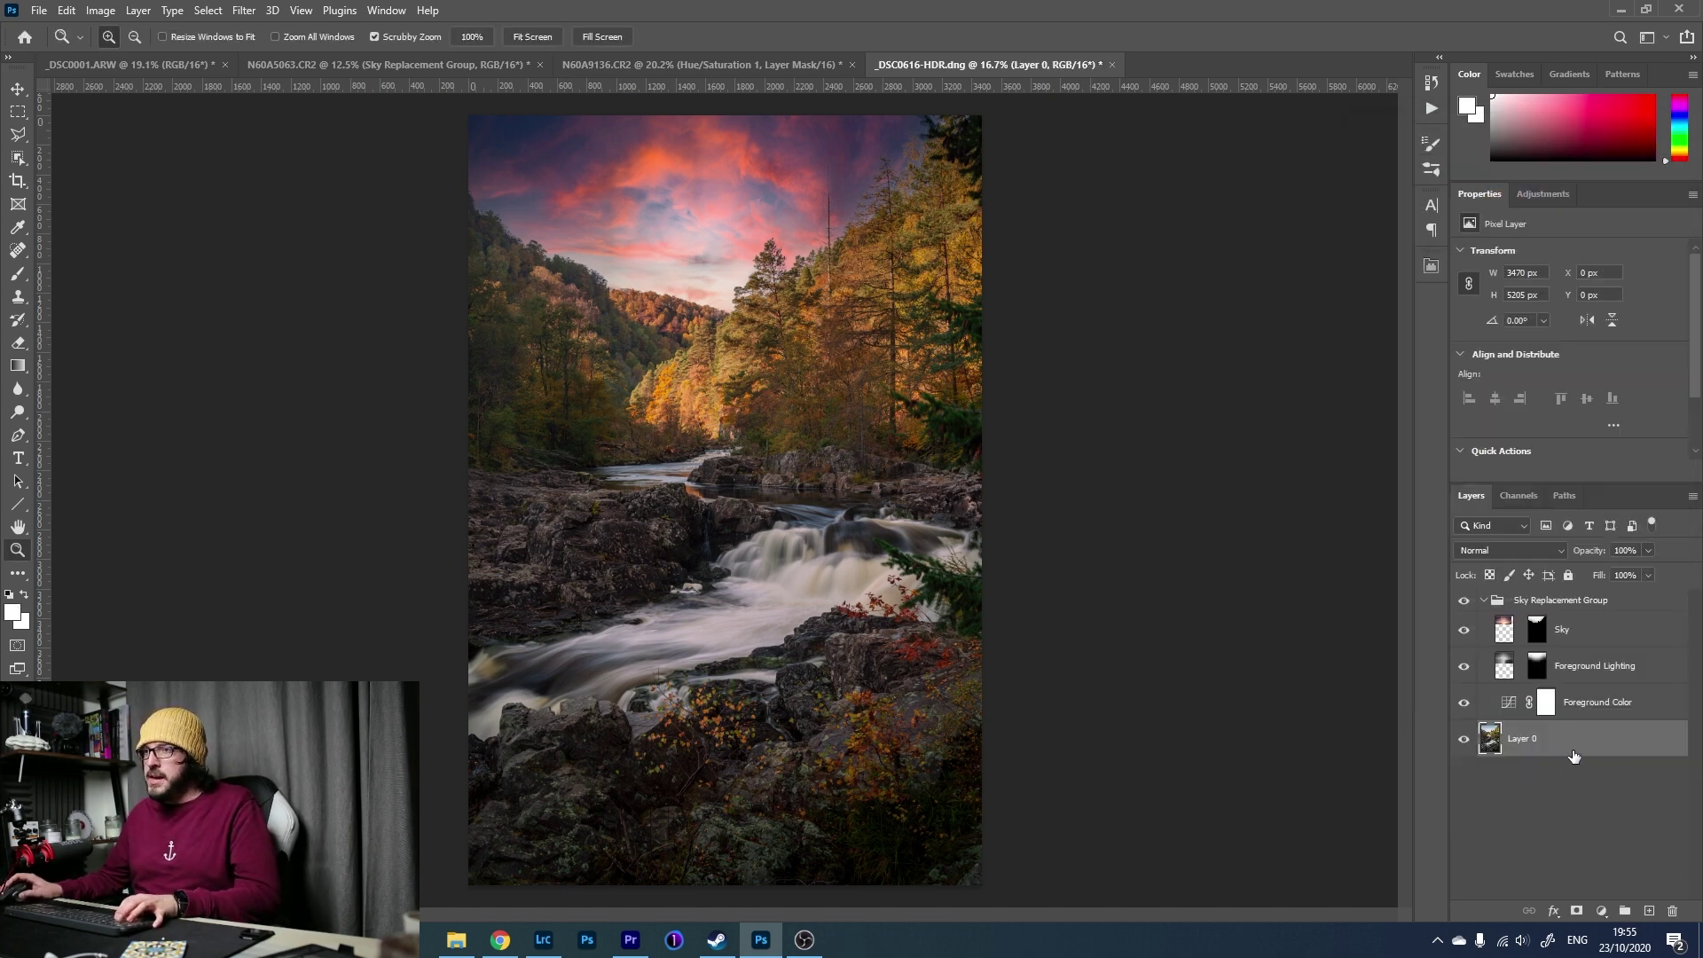
# Collapse the Sky Replacement Group and add a Magenta Photo Filter adjustment above it with 15% density.
pyautogui.click(1484, 602)
pyautogui.click(1524, 601)
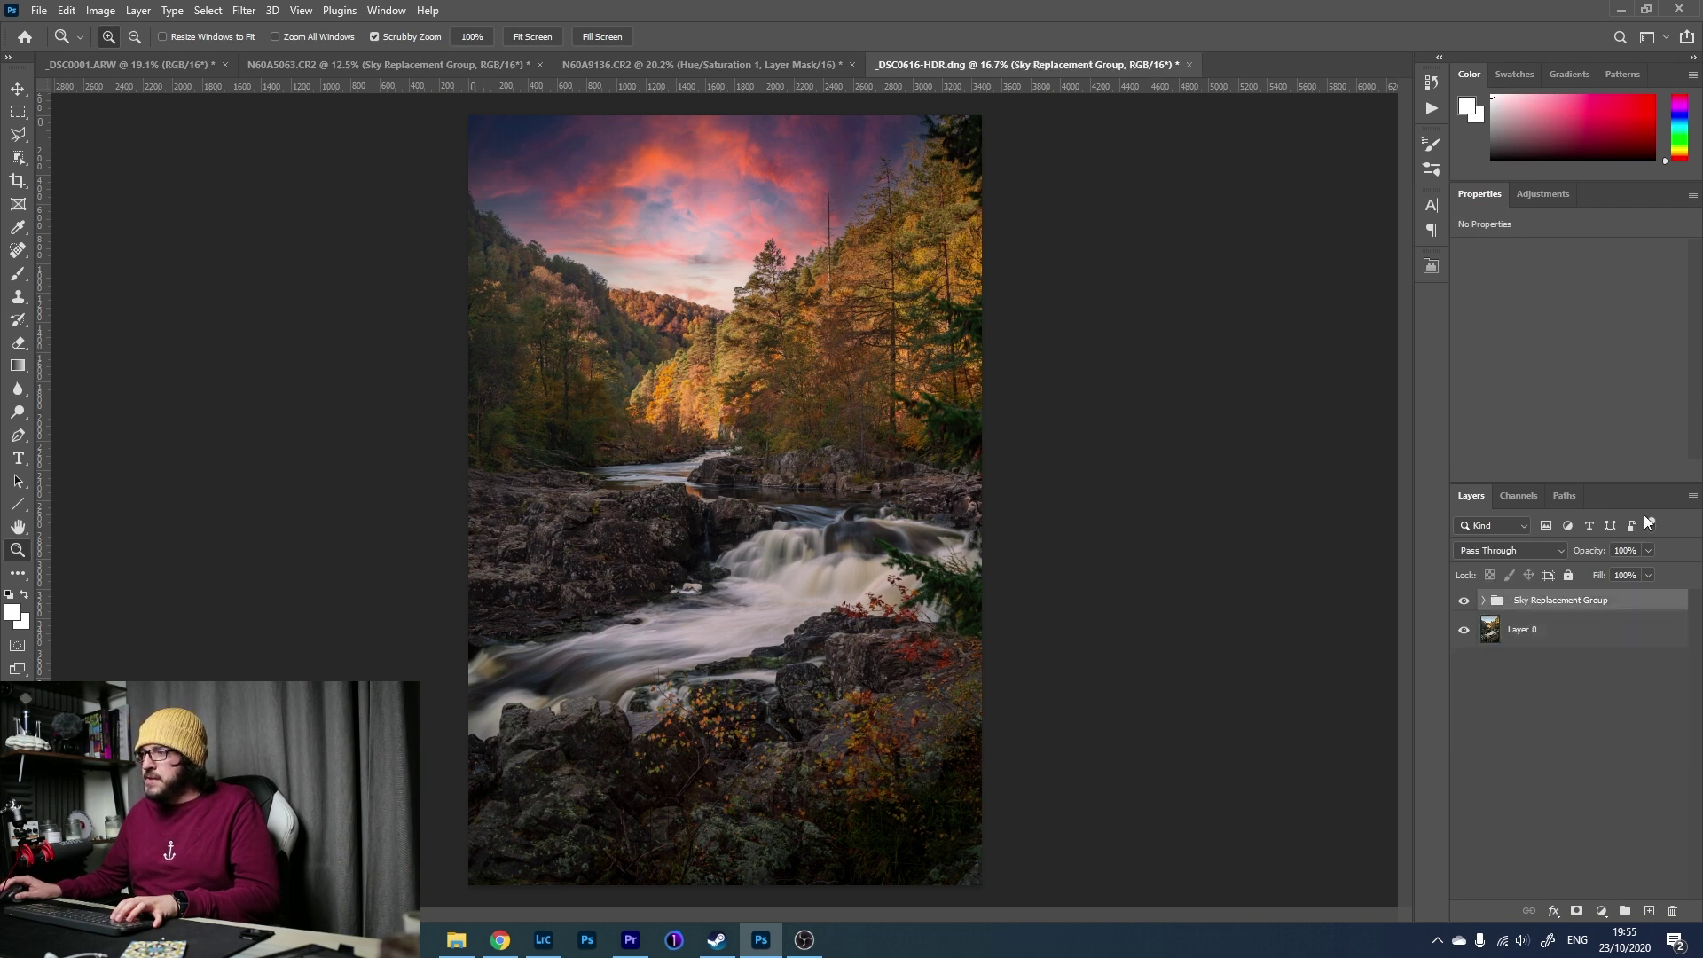
pyautogui.click(1566, 196)
pyautogui.click(1556, 259)
pyautogui.click(1558, 257)
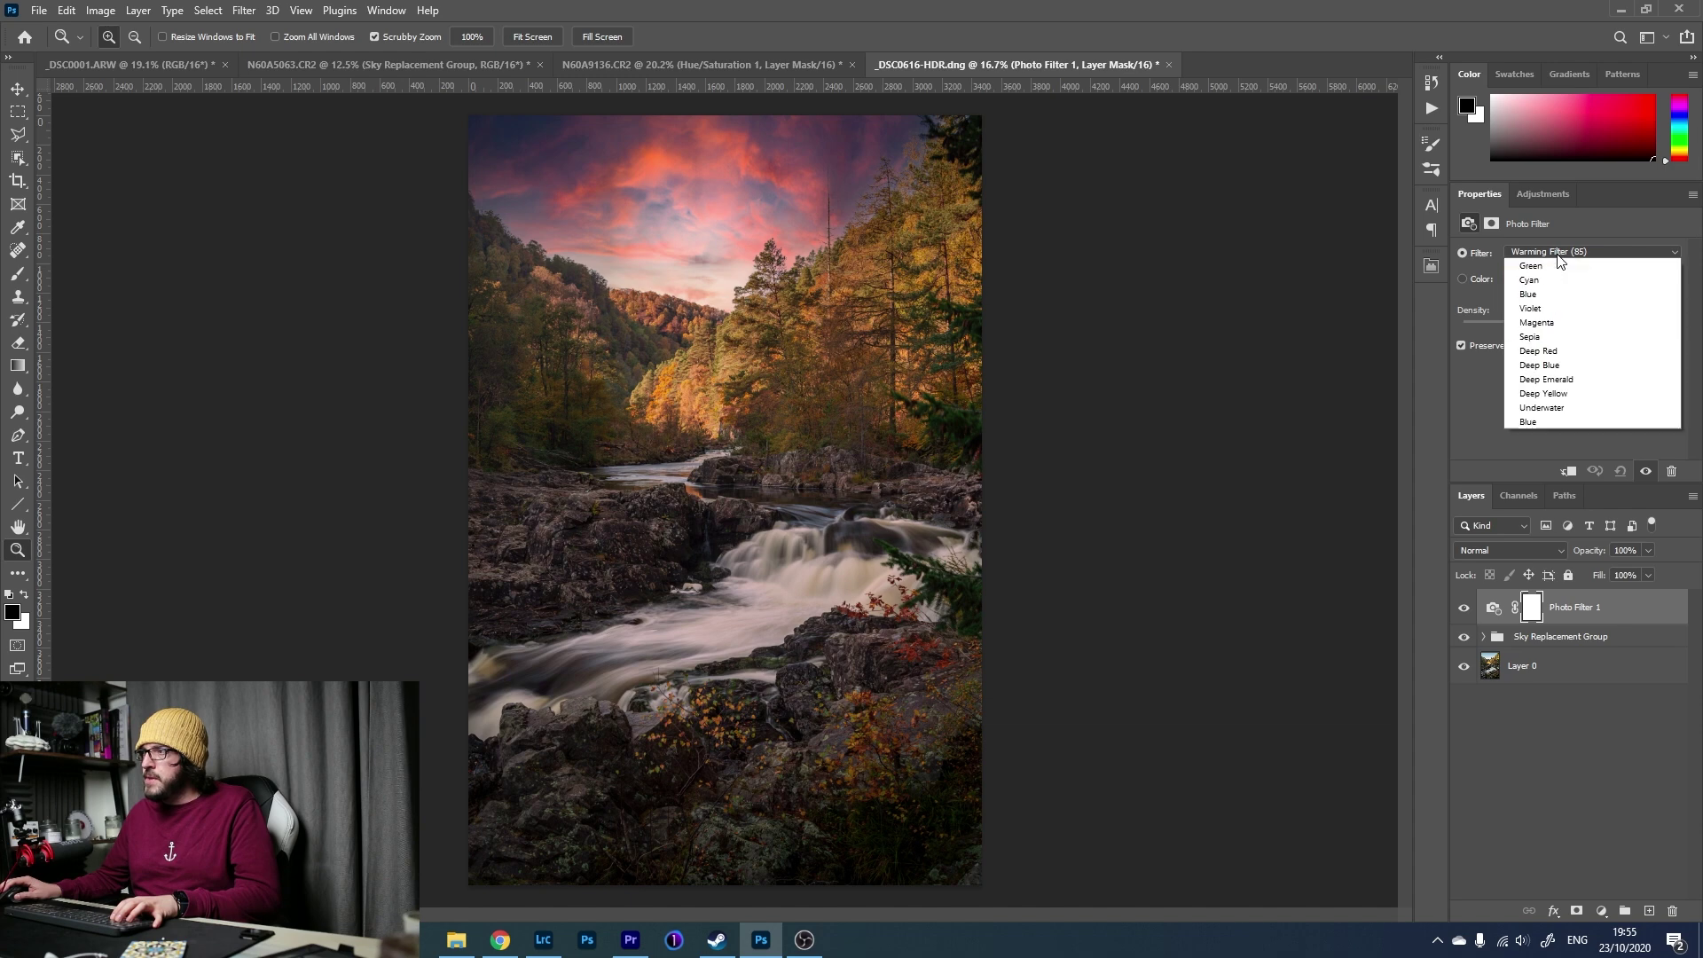
pyautogui.click(1561, 449)
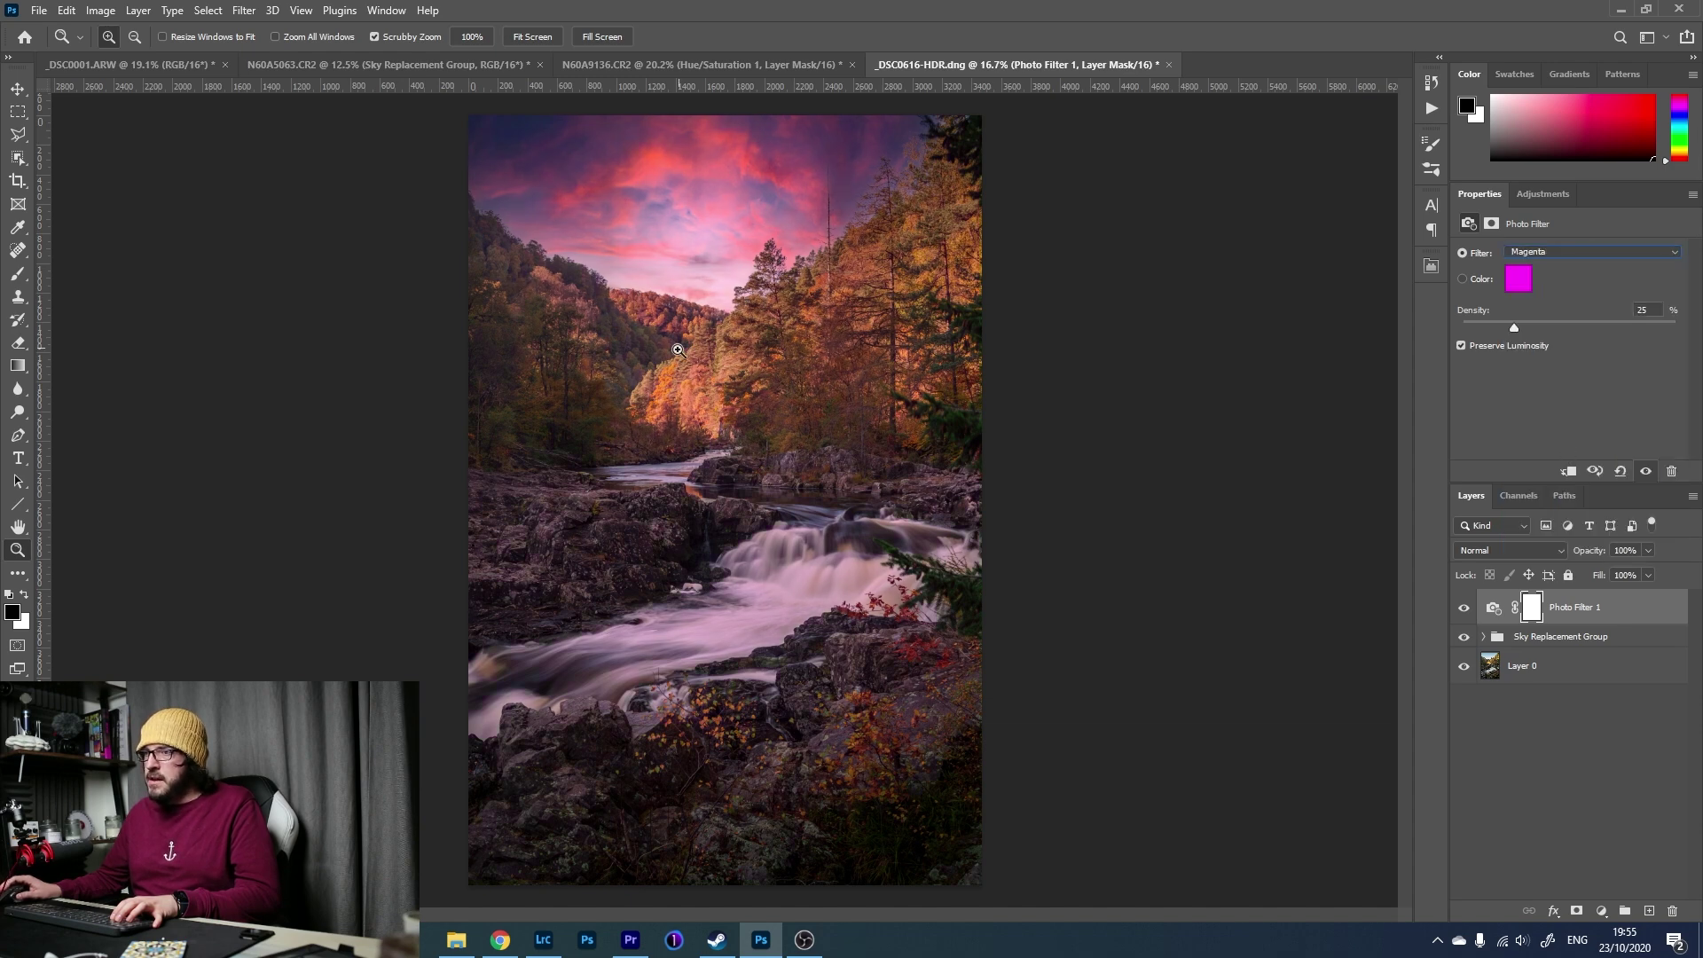
pyautogui.moveTo(1513, 332); pyautogui.dragTo(1507, 327)
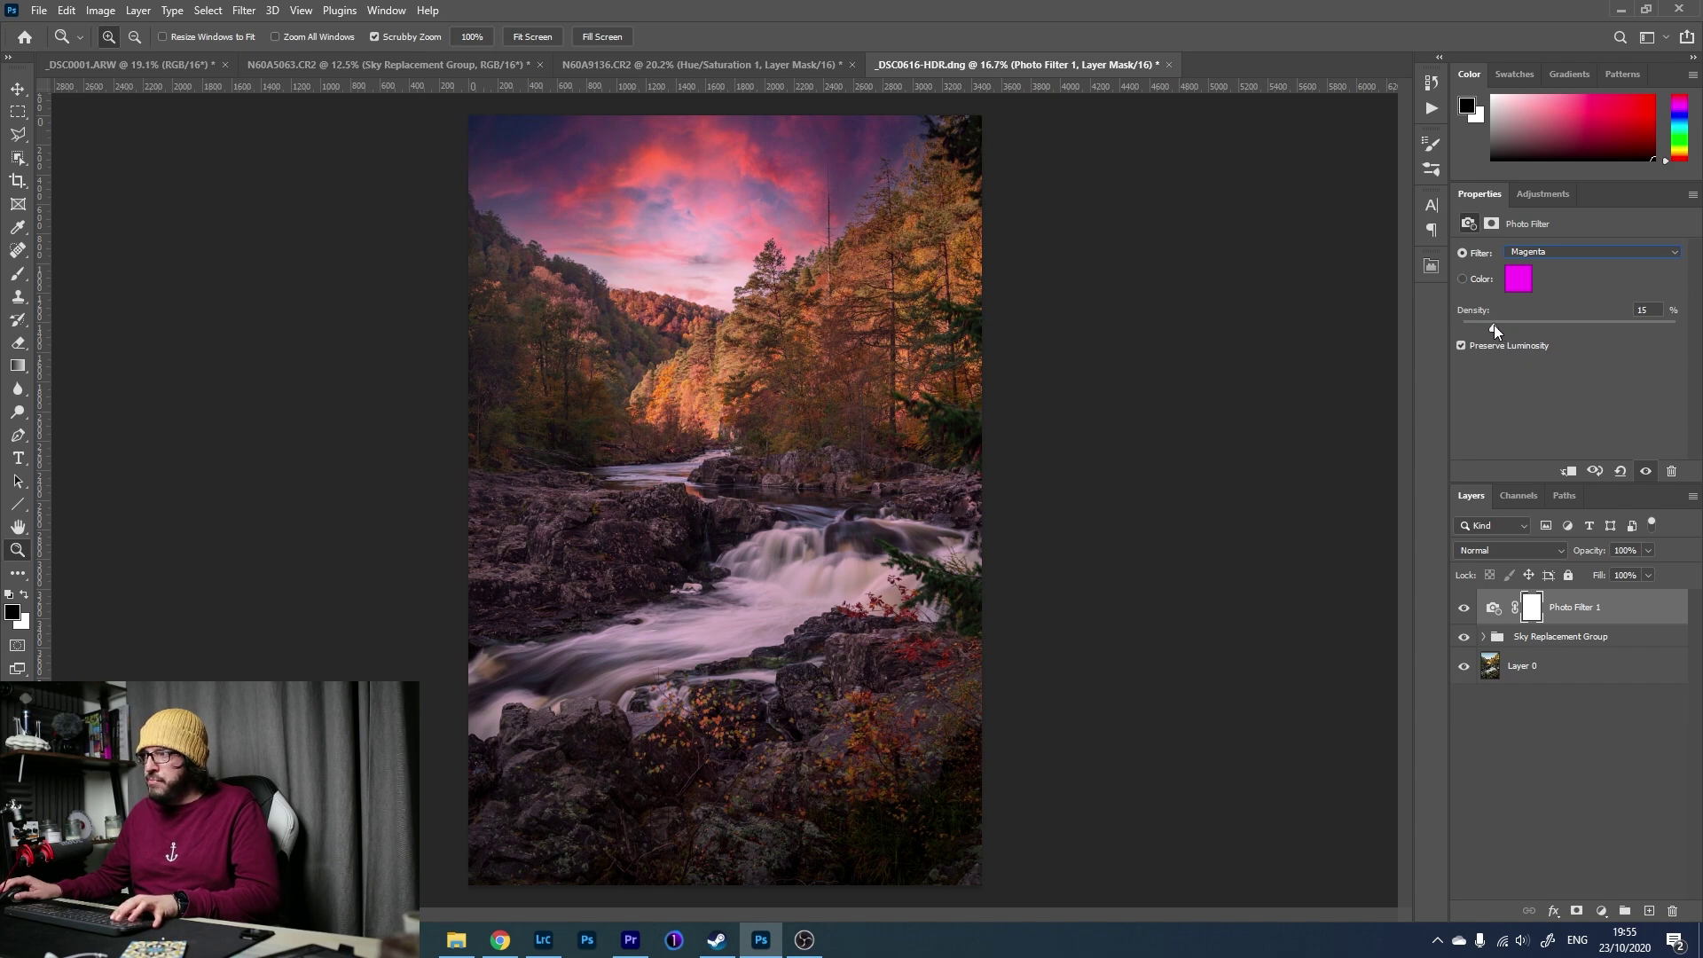
# Restrict the Photo Filter with Blend If on Gray, splitting This Layer's white point to 41 / 193.
pyautogui.rightClick(1493, 610)
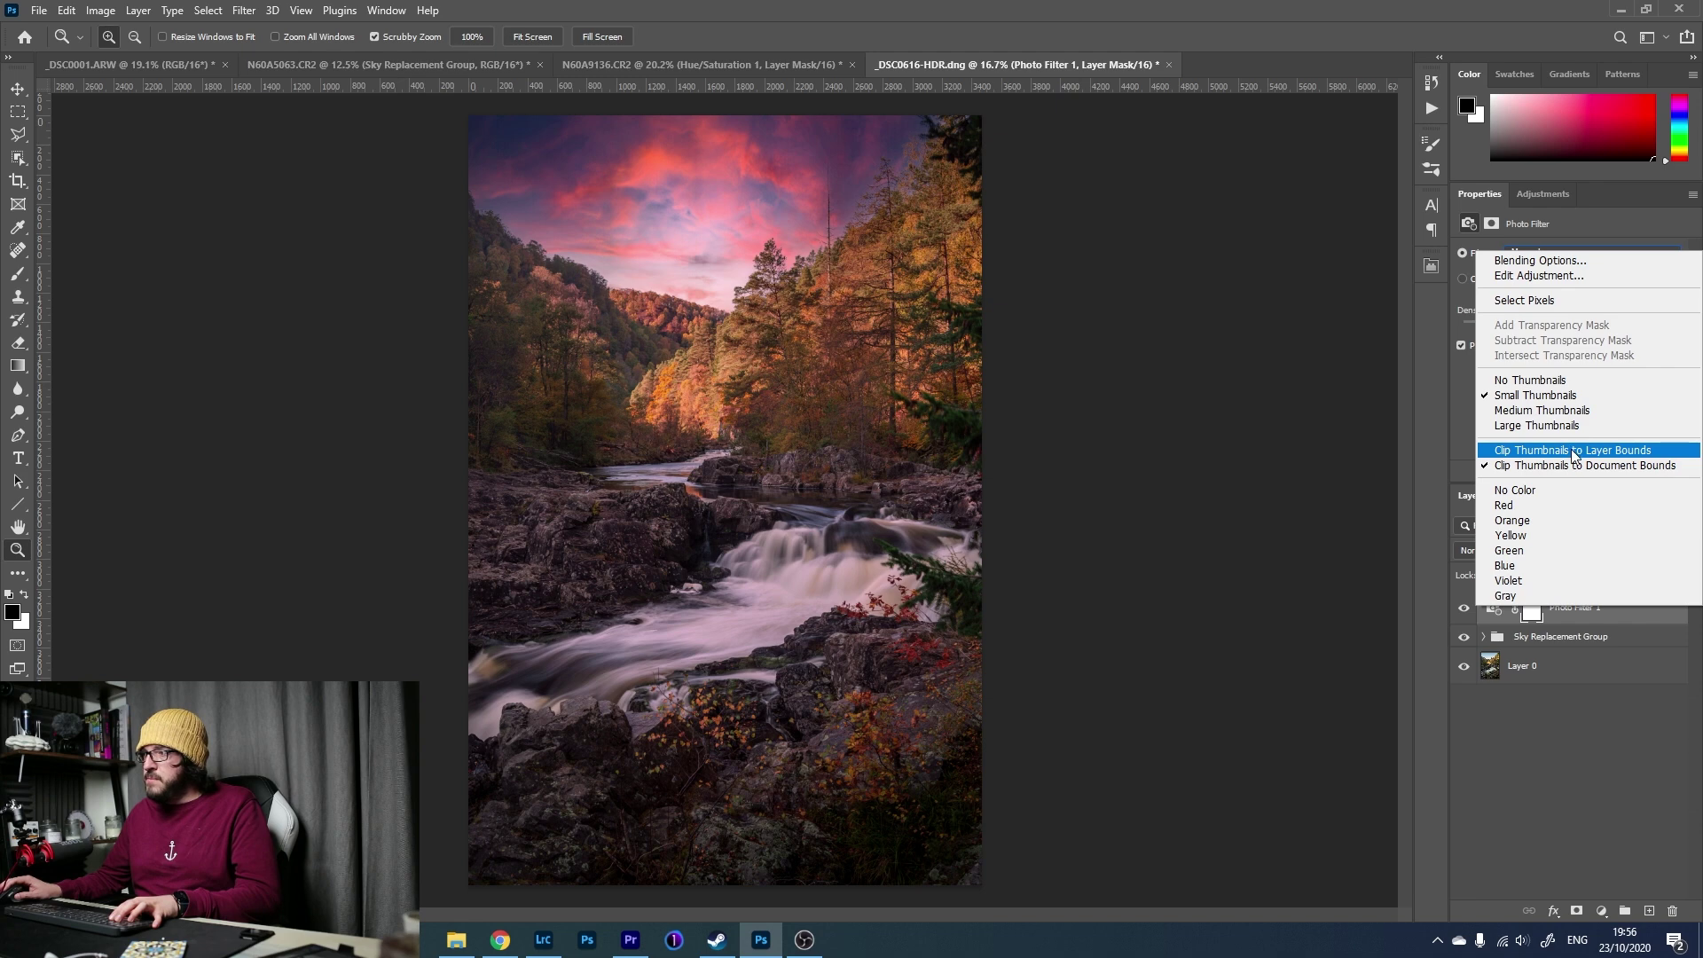
pyautogui.click(1566, 264)
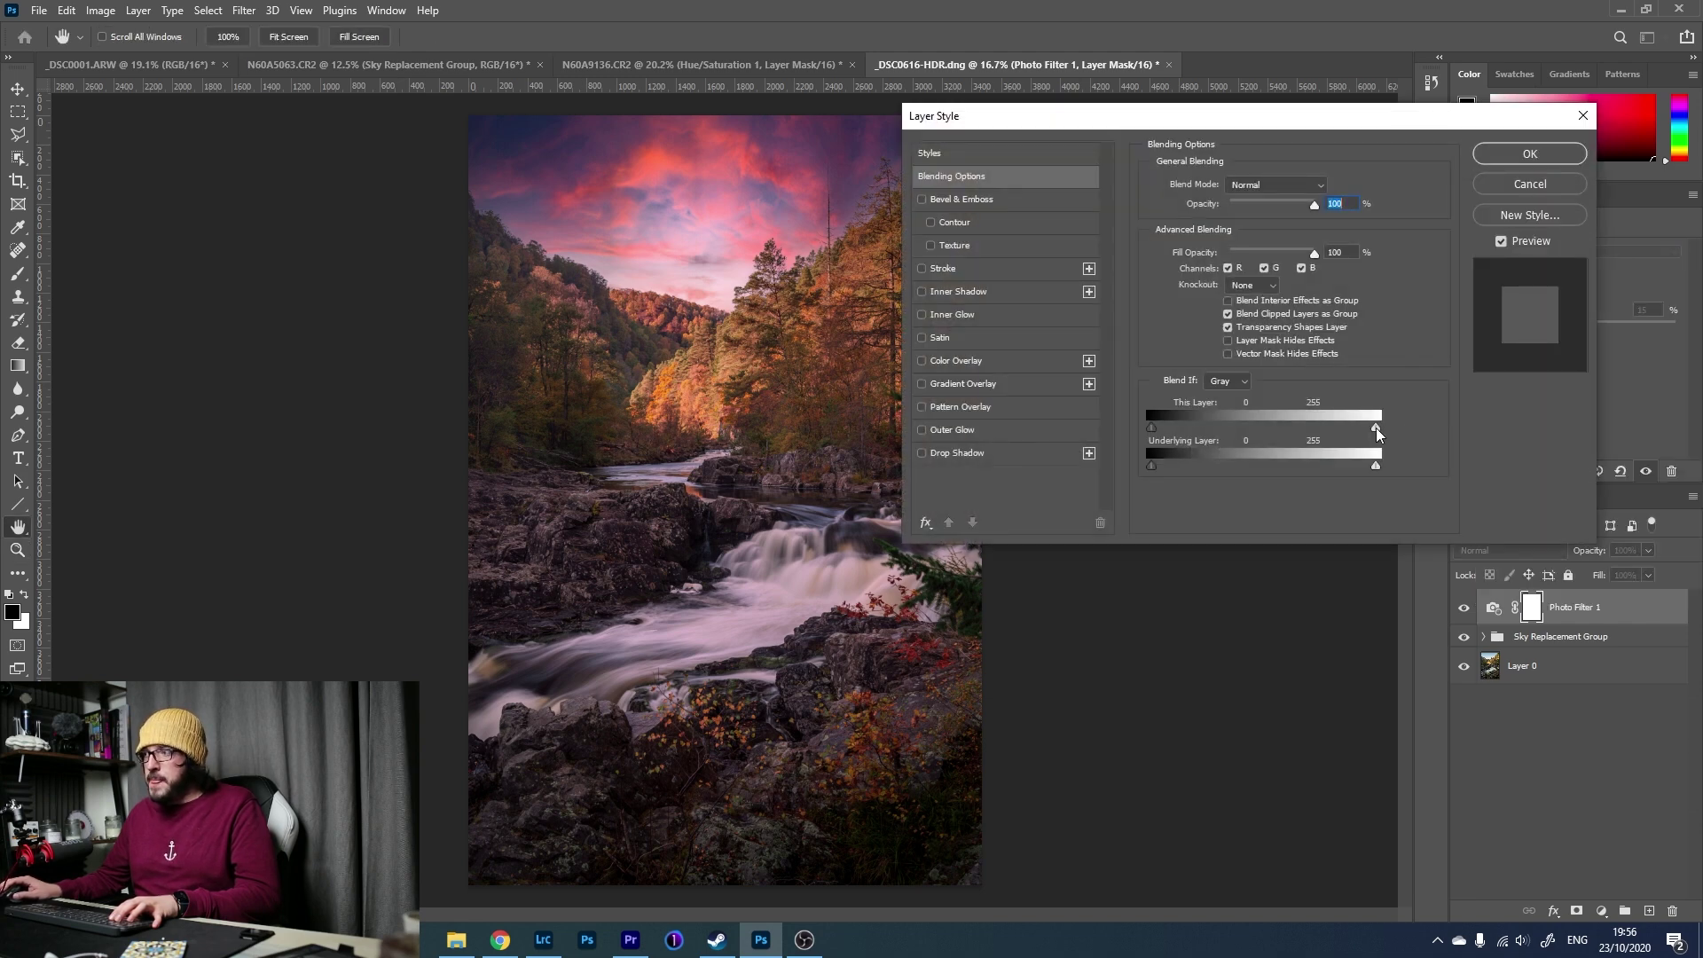
pyautogui.moveTo(1369, 434); pyautogui.dragTo(1283, 435)
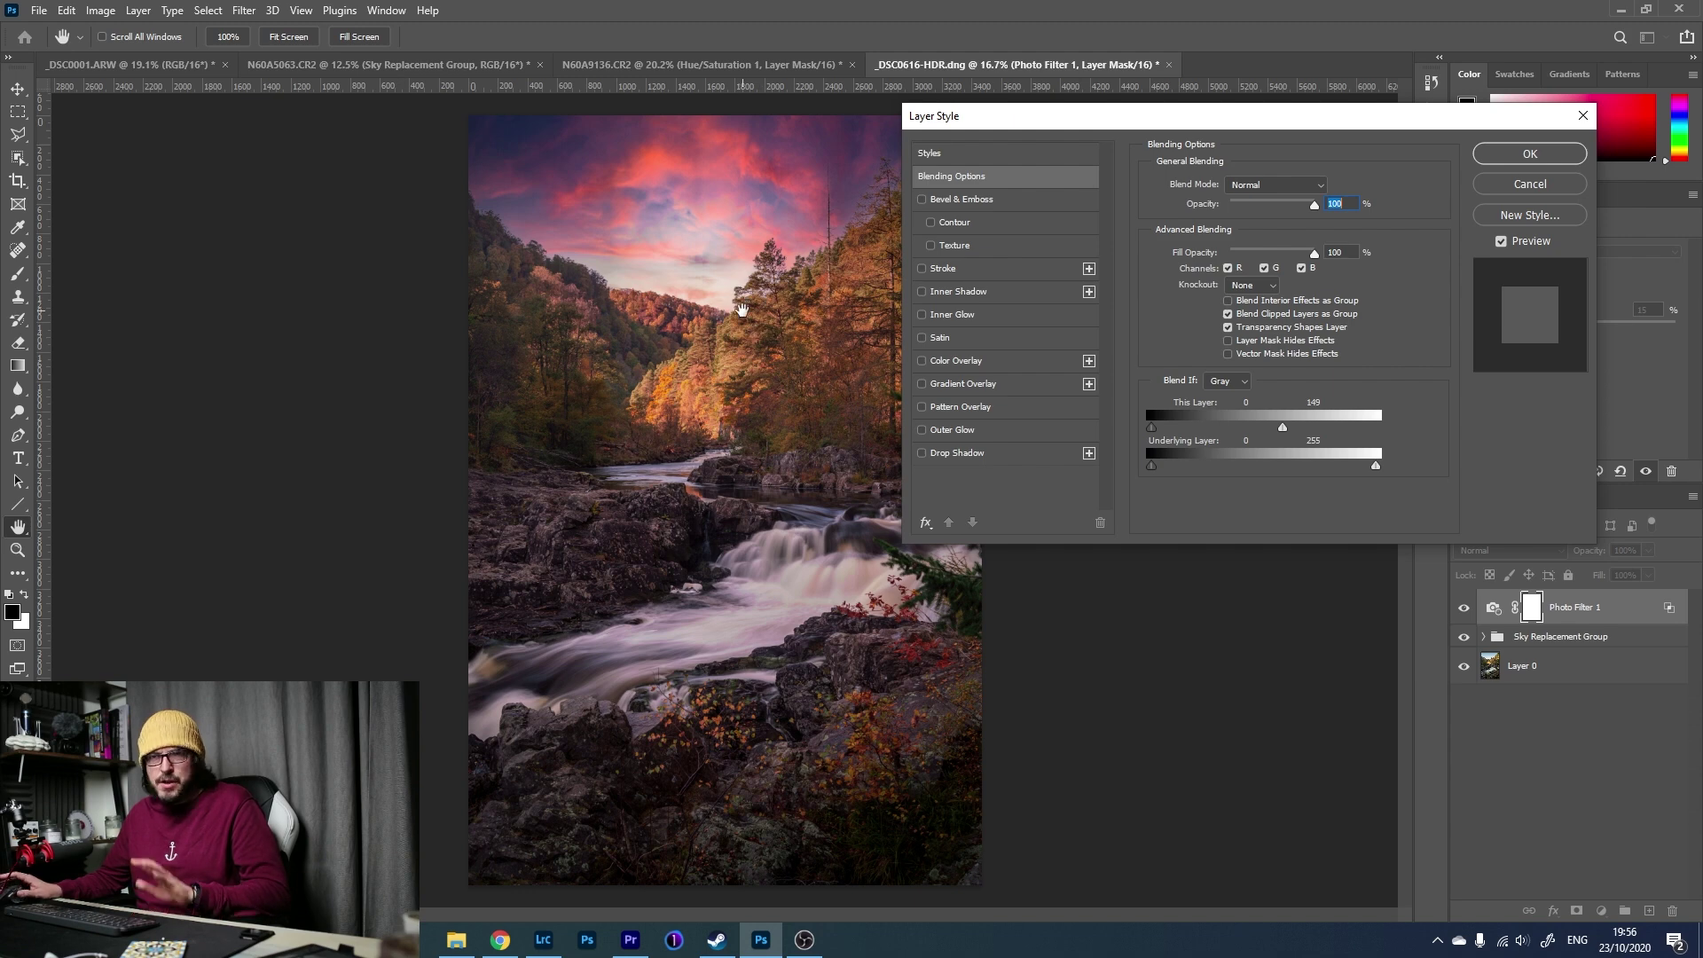
pyautogui.moveTo(1286, 431); pyautogui.dragTo(1426, 441)
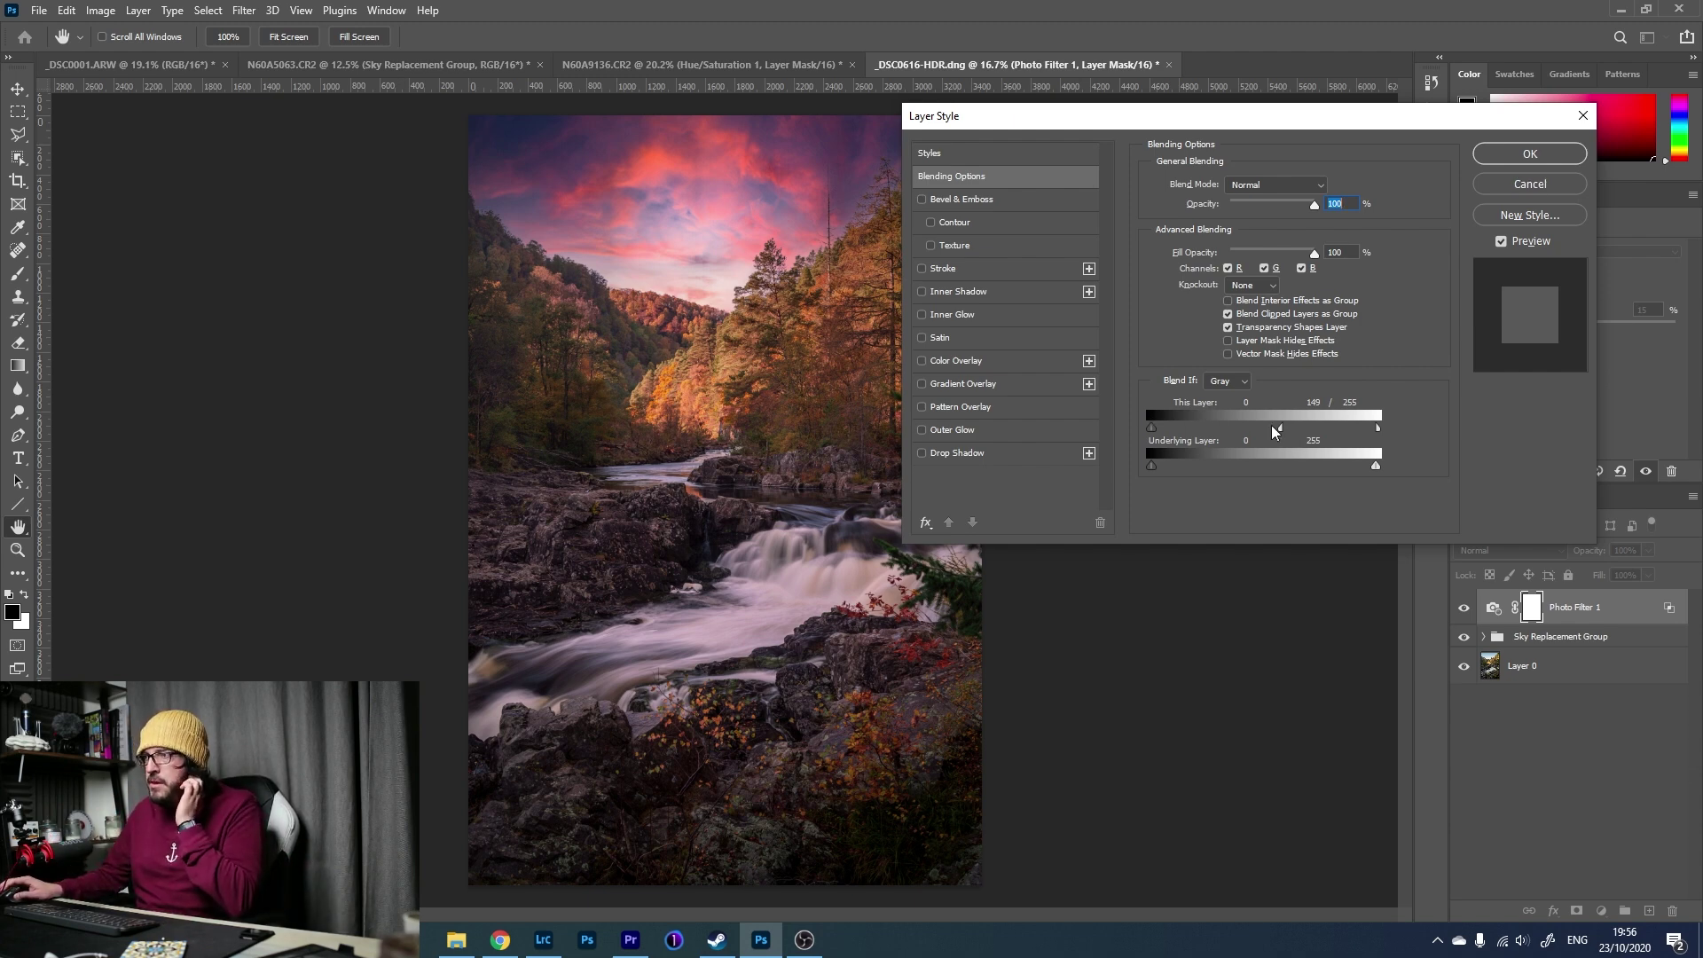
pyautogui.moveTo(1280, 432); pyautogui.dragTo(1189, 441)
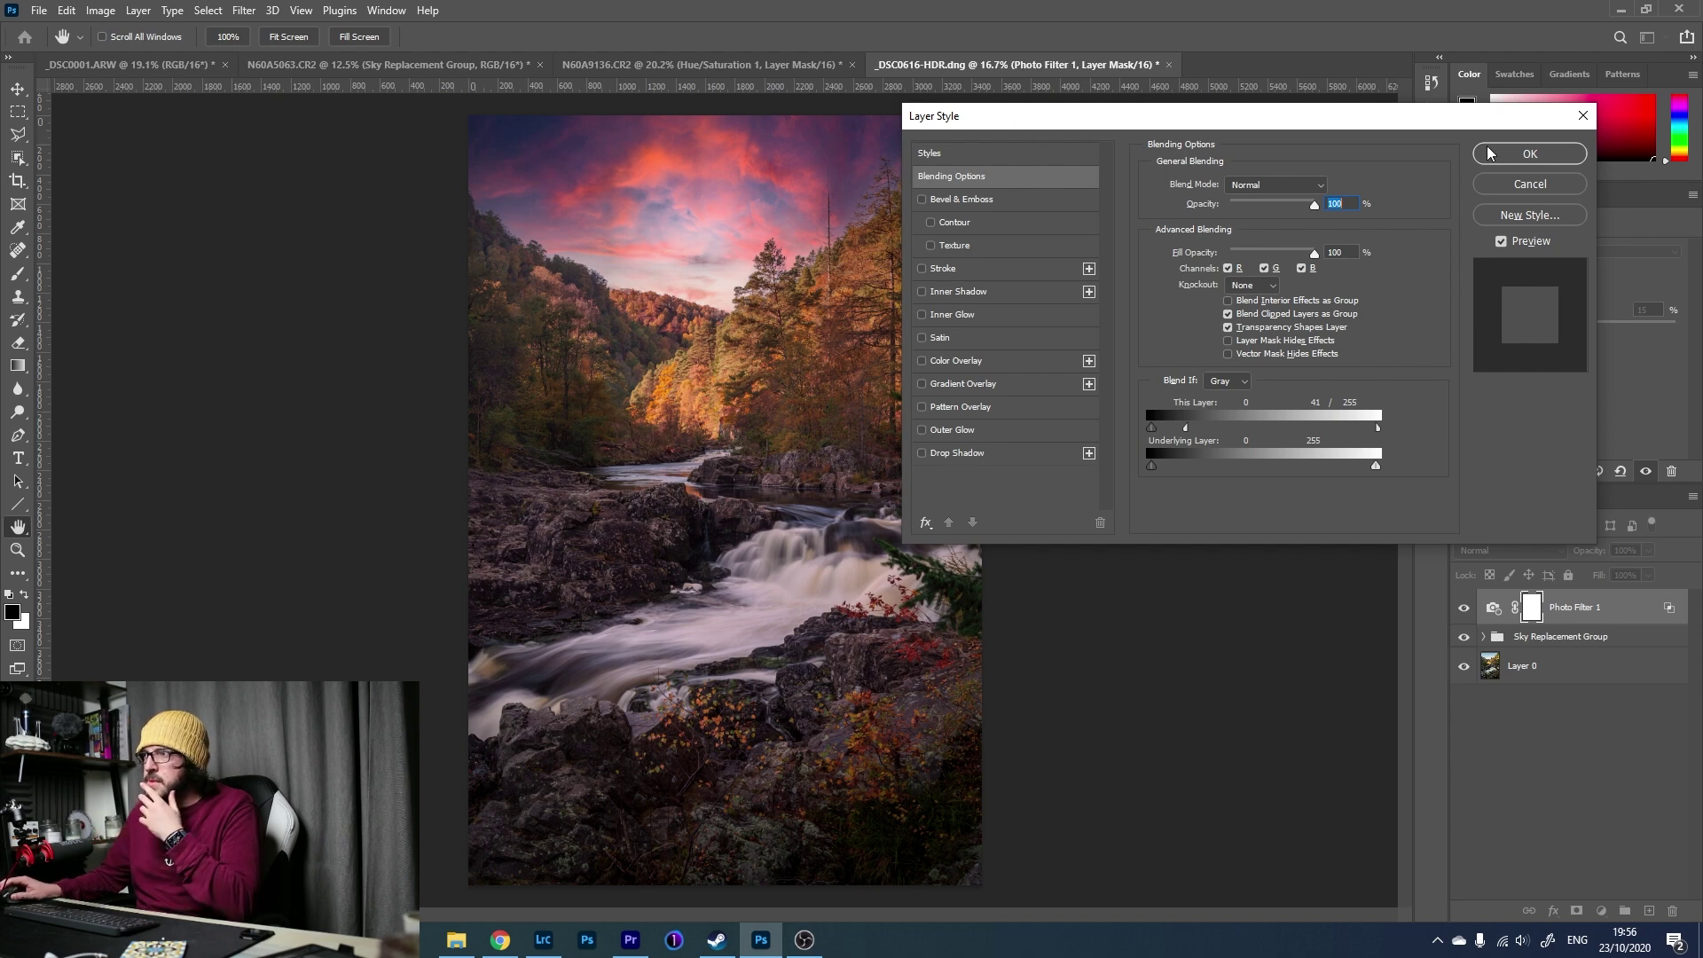
pyautogui.moveTo(1381, 434); pyautogui.dragTo(1319, 436)
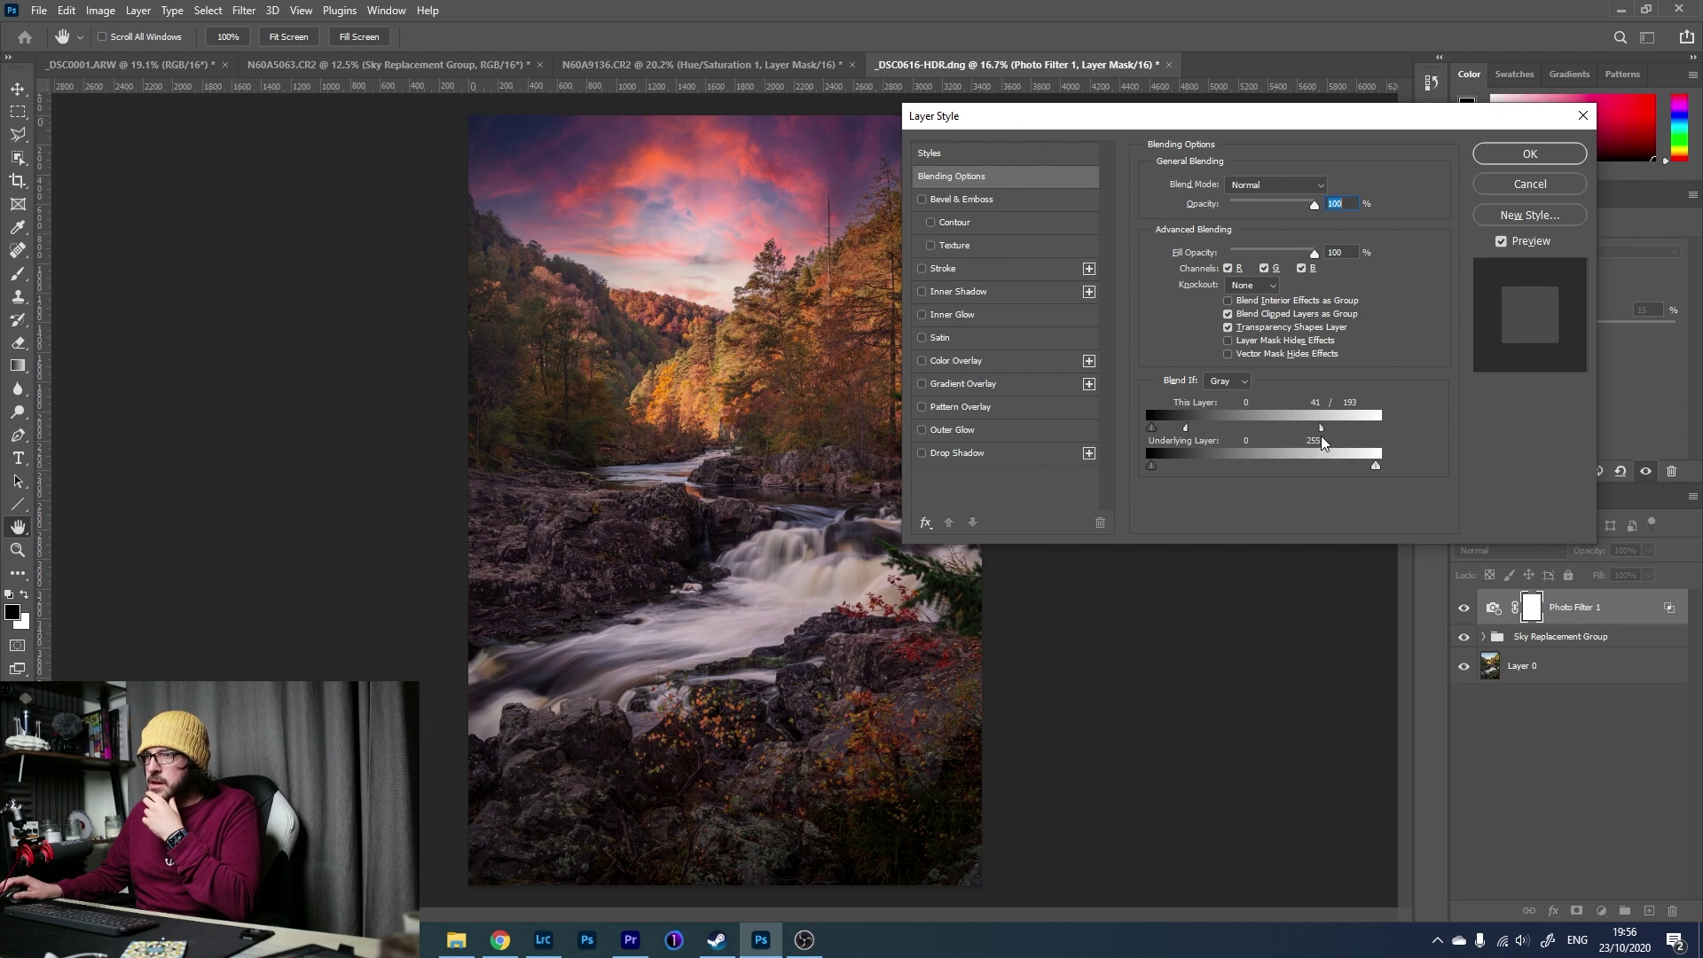
# Compare the waterfall photo with and without the Photo Filter layer.
pyautogui.click(1465, 608)
pyautogui.click(1465, 610)
pyautogui.click(1465, 610)
pyautogui.click(1464, 611)
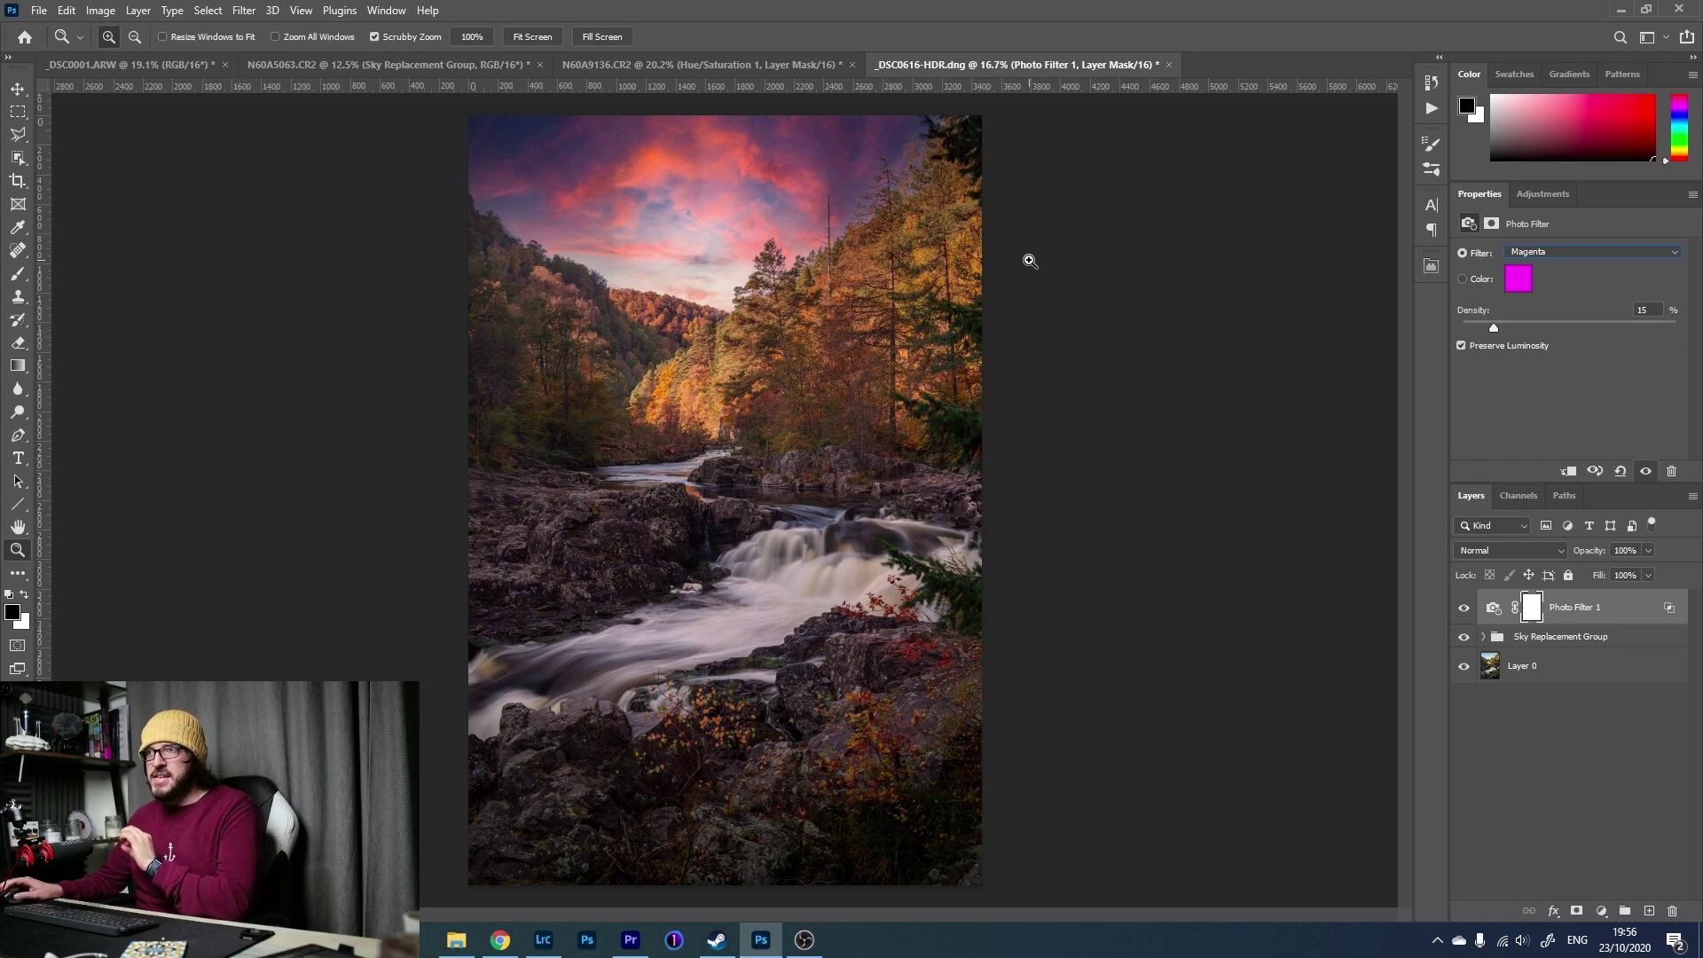
# Set the Sky Replacement Group's opacity to 91% and compare the edit with the original waterfall photo.
pyautogui.click(1578, 637)
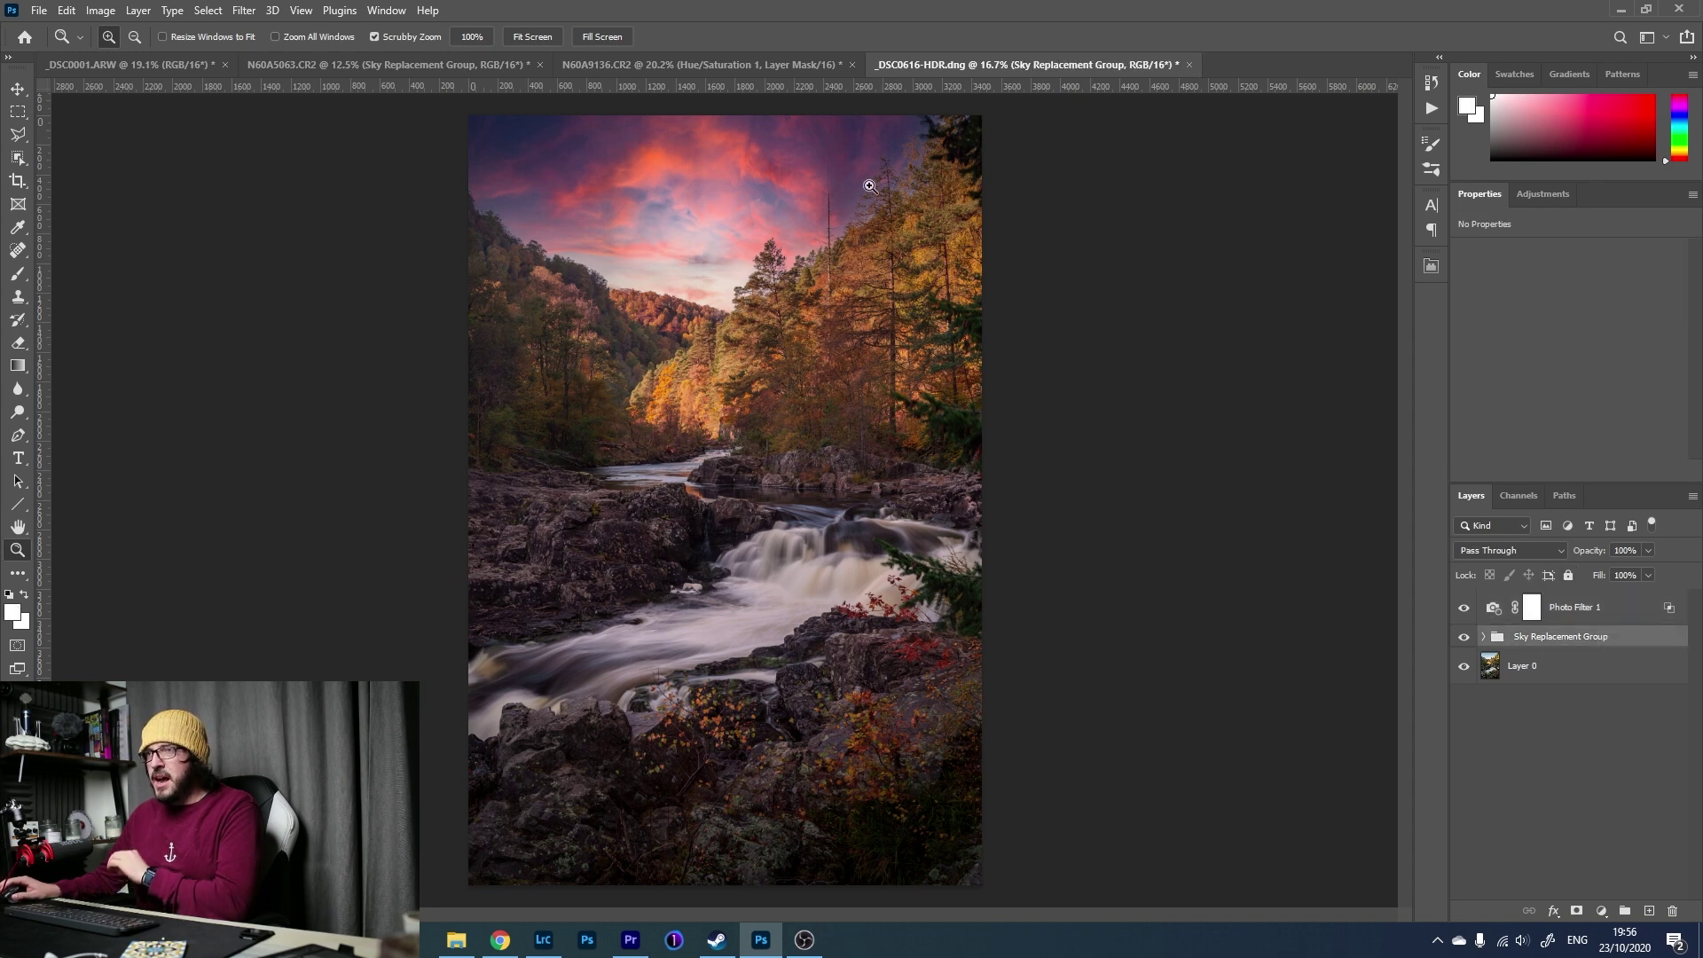
pyautogui.click(1648, 550)
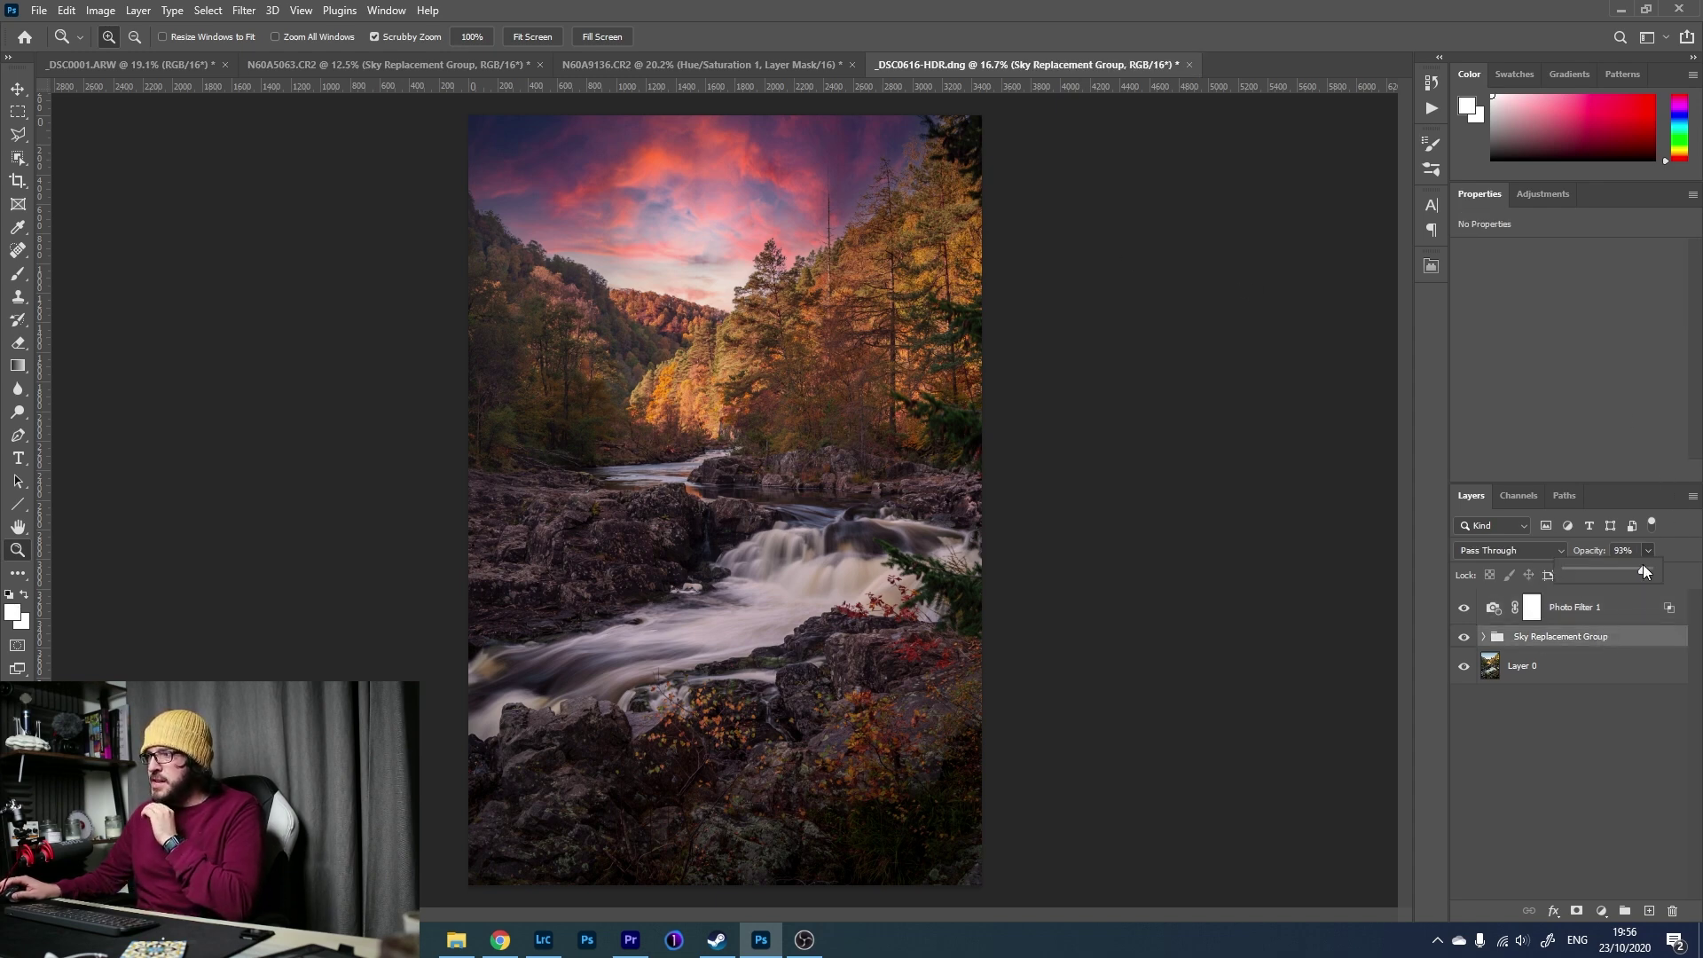
pyautogui.moveTo(1637, 565); pyautogui.dragTo(1633, 565)
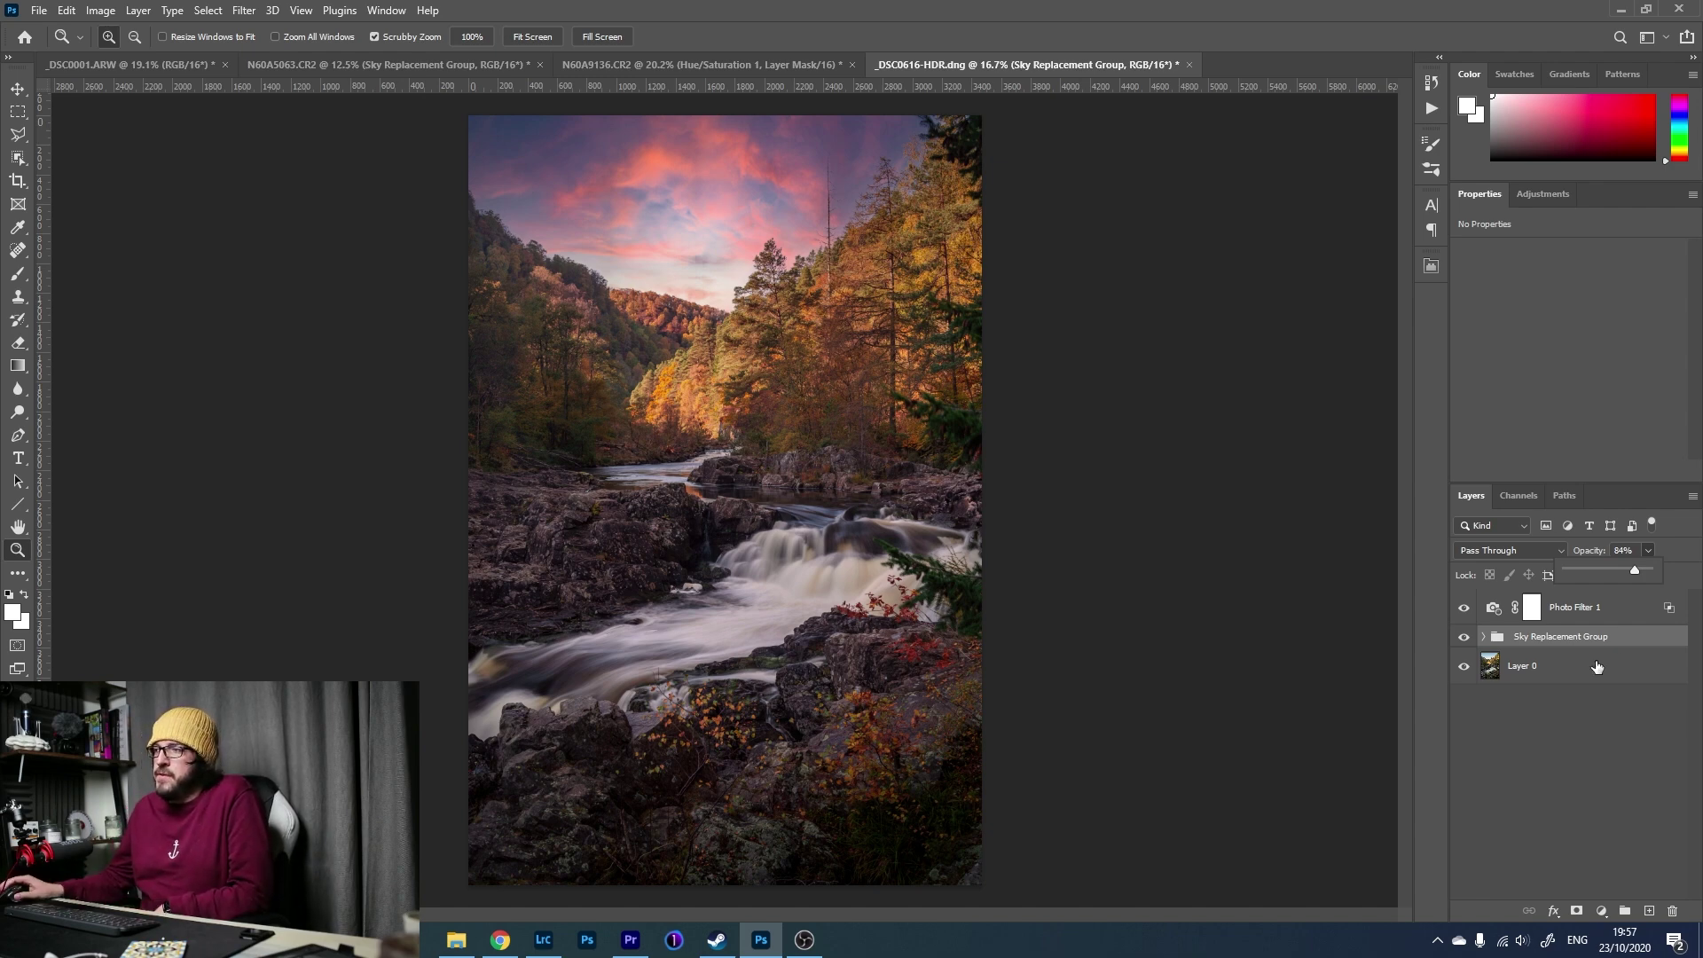
pyautogui.moveTo(1639, 569); pyautogui.dragTo(1641, 570)
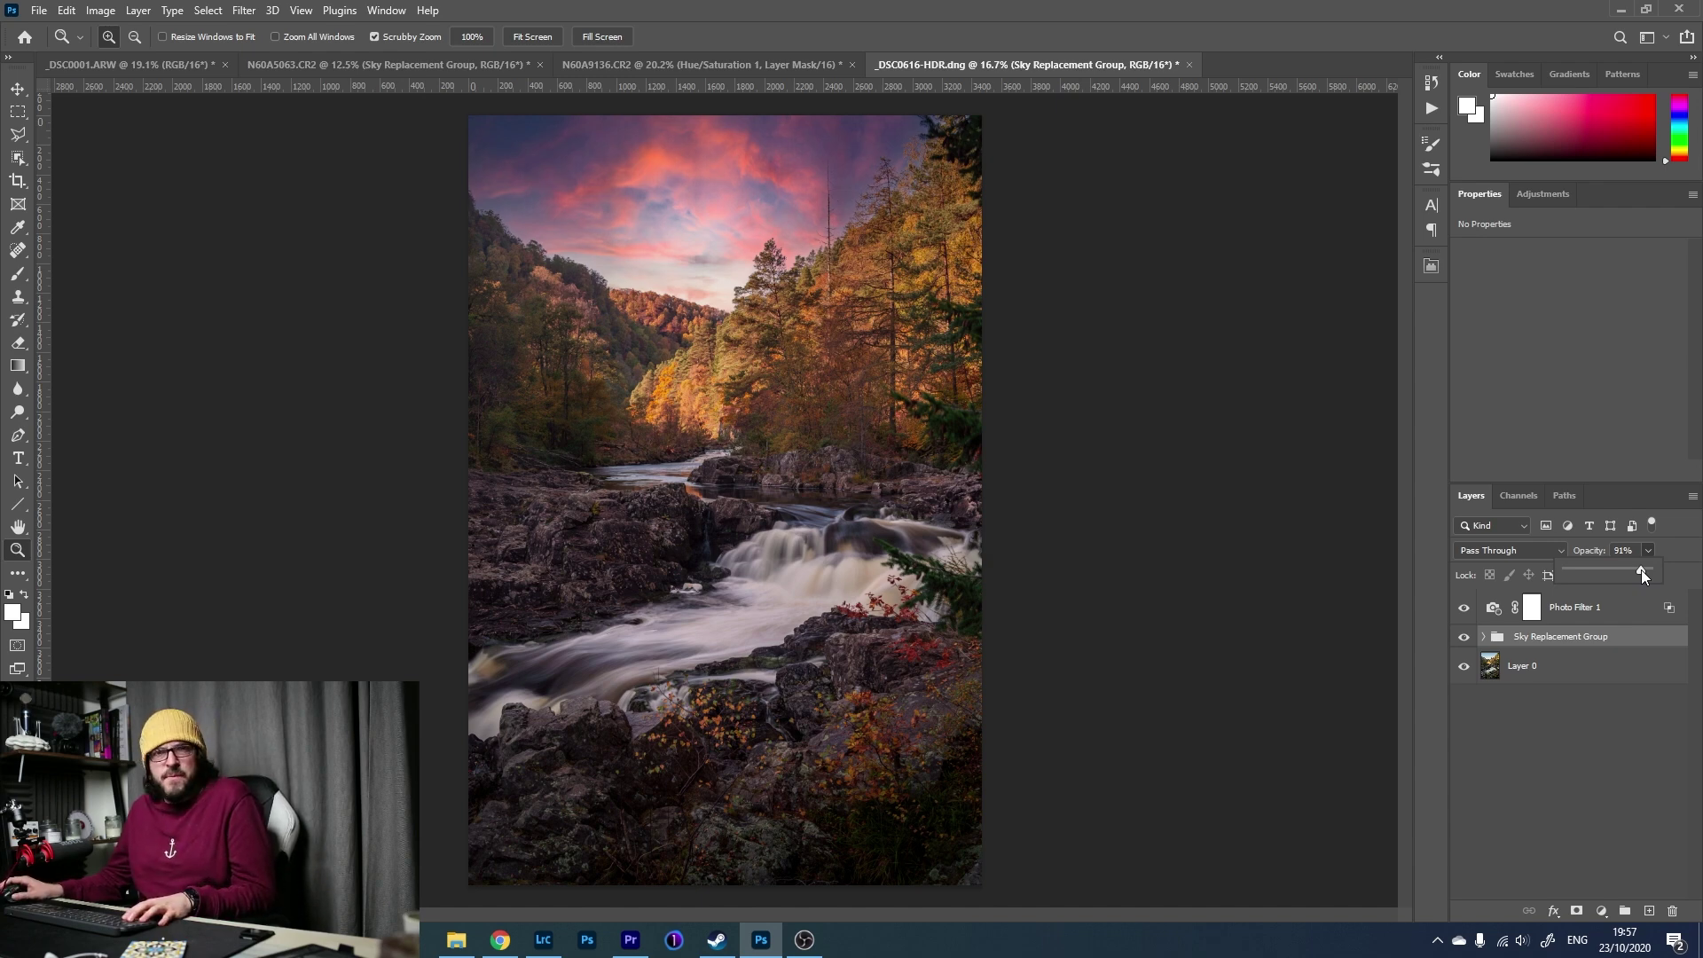
pyautogui.keyDown('alt'); pyautogui.click(1463, 665); pyautogui.keyUp('alt')
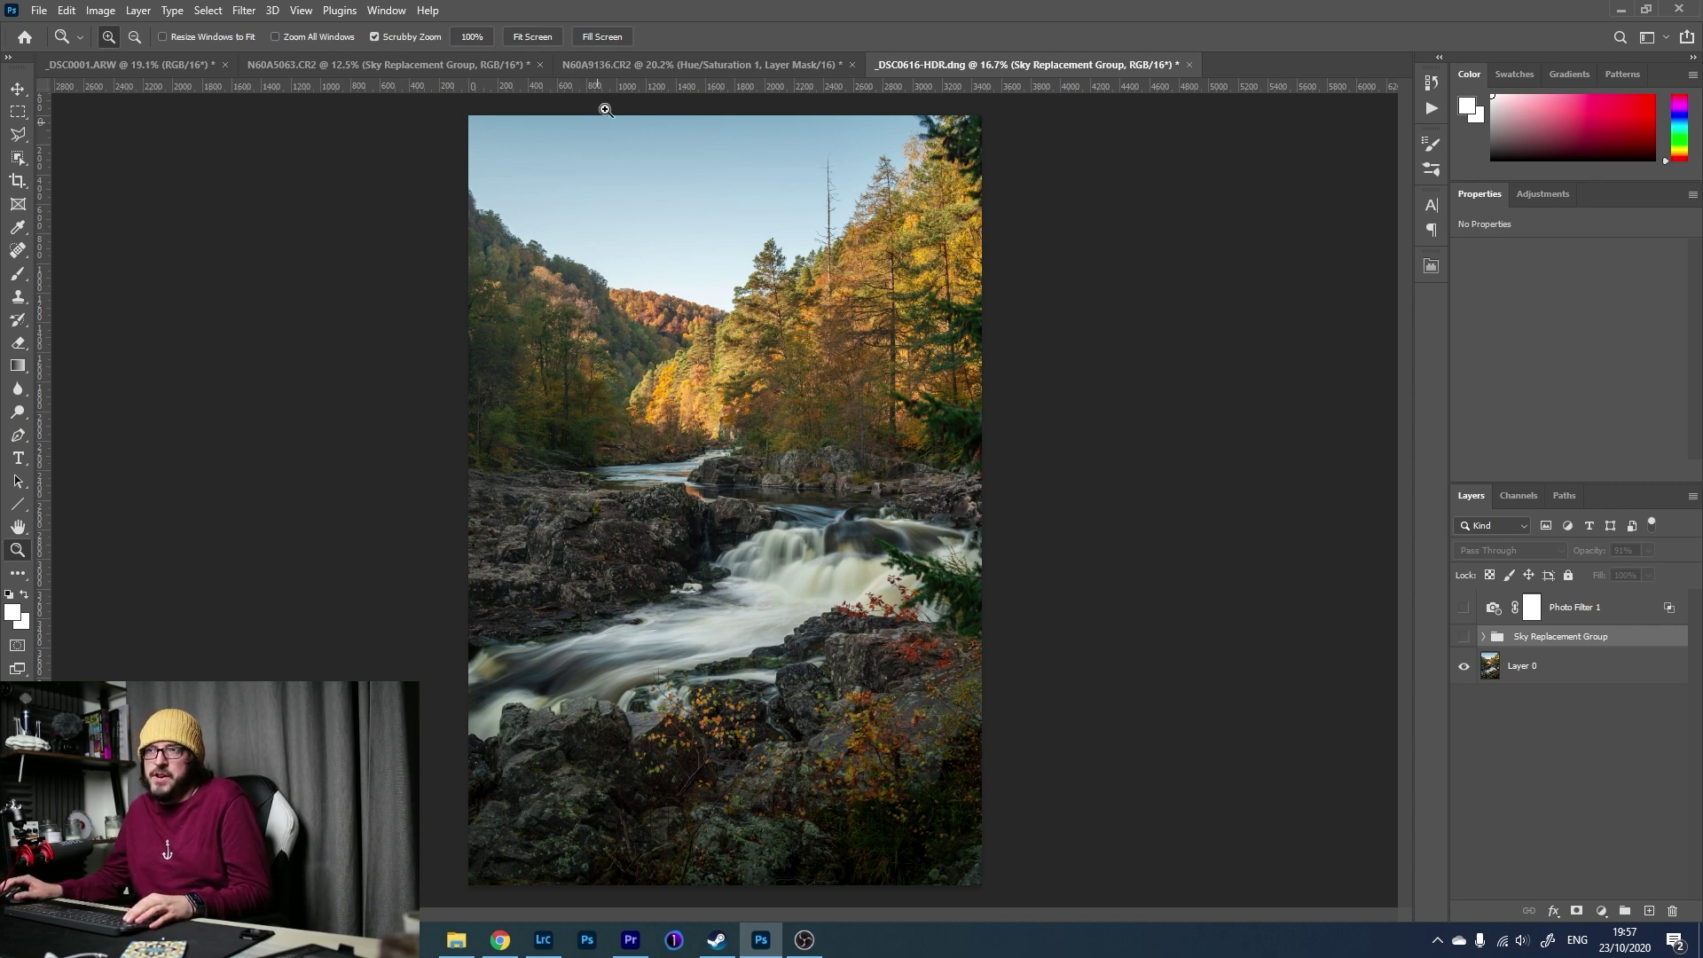
pyautogui.keyDown('alt'); pyautogui.click(1463, 669); pyautogui.keyUp('alt')
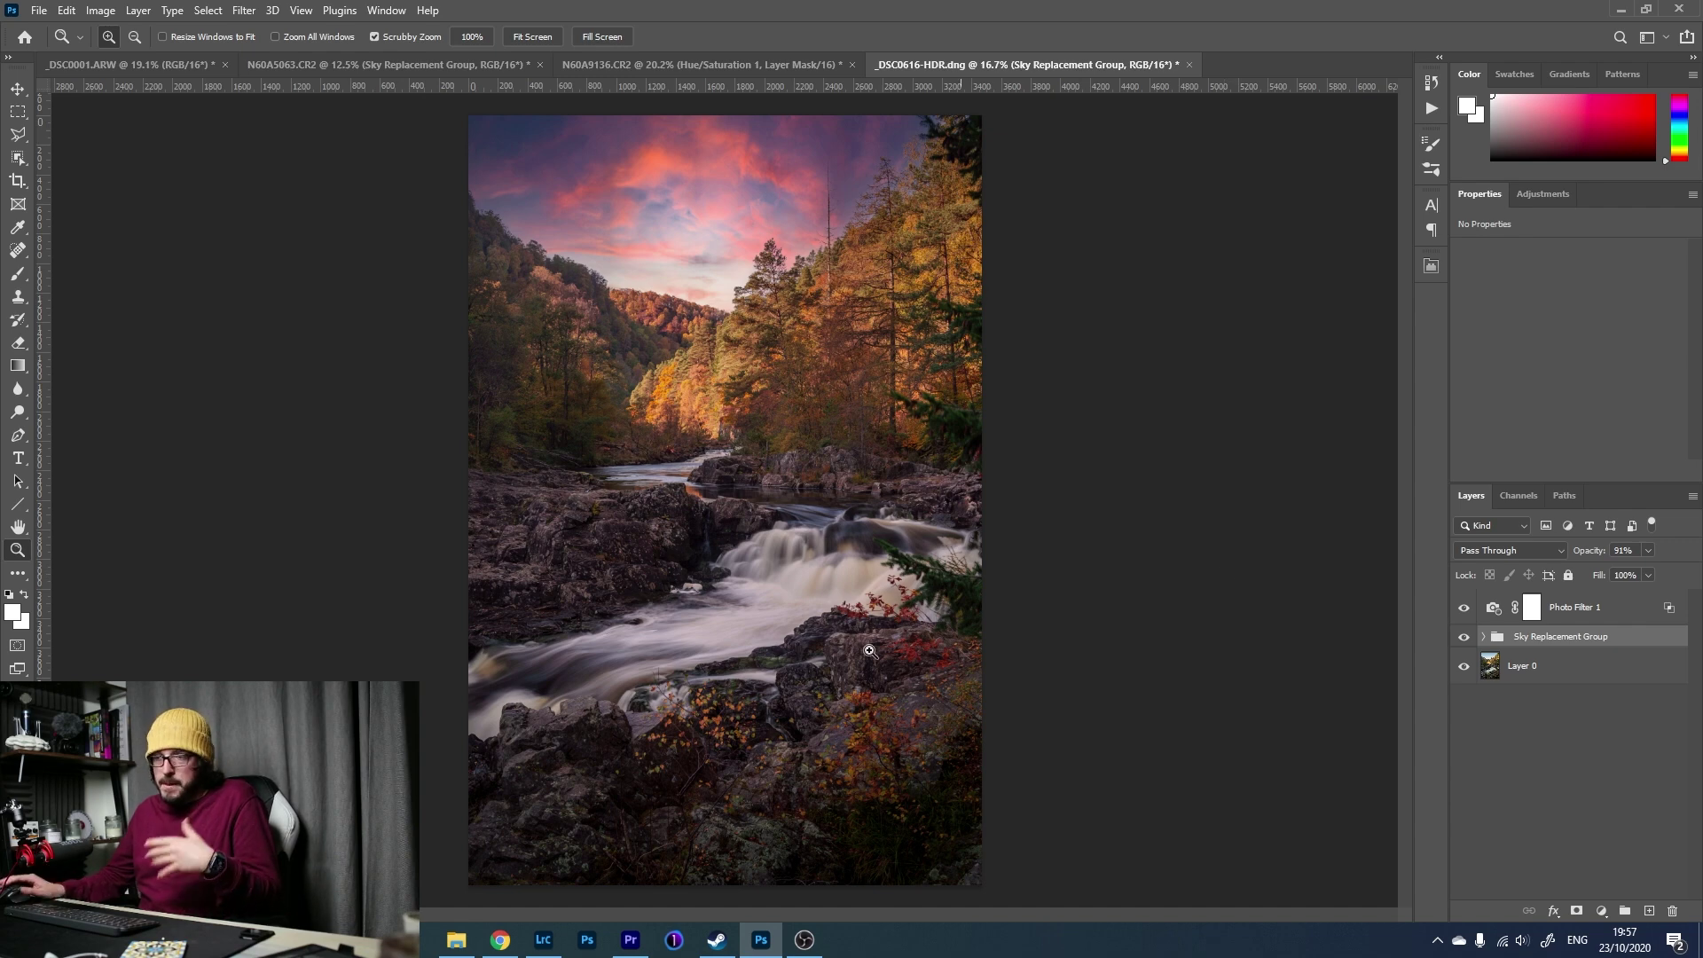
# Switch to Lightroom and send the standing stones photo N60A0003.CR2 to Photoshop for editing.
pyautogui.click(539, 947)
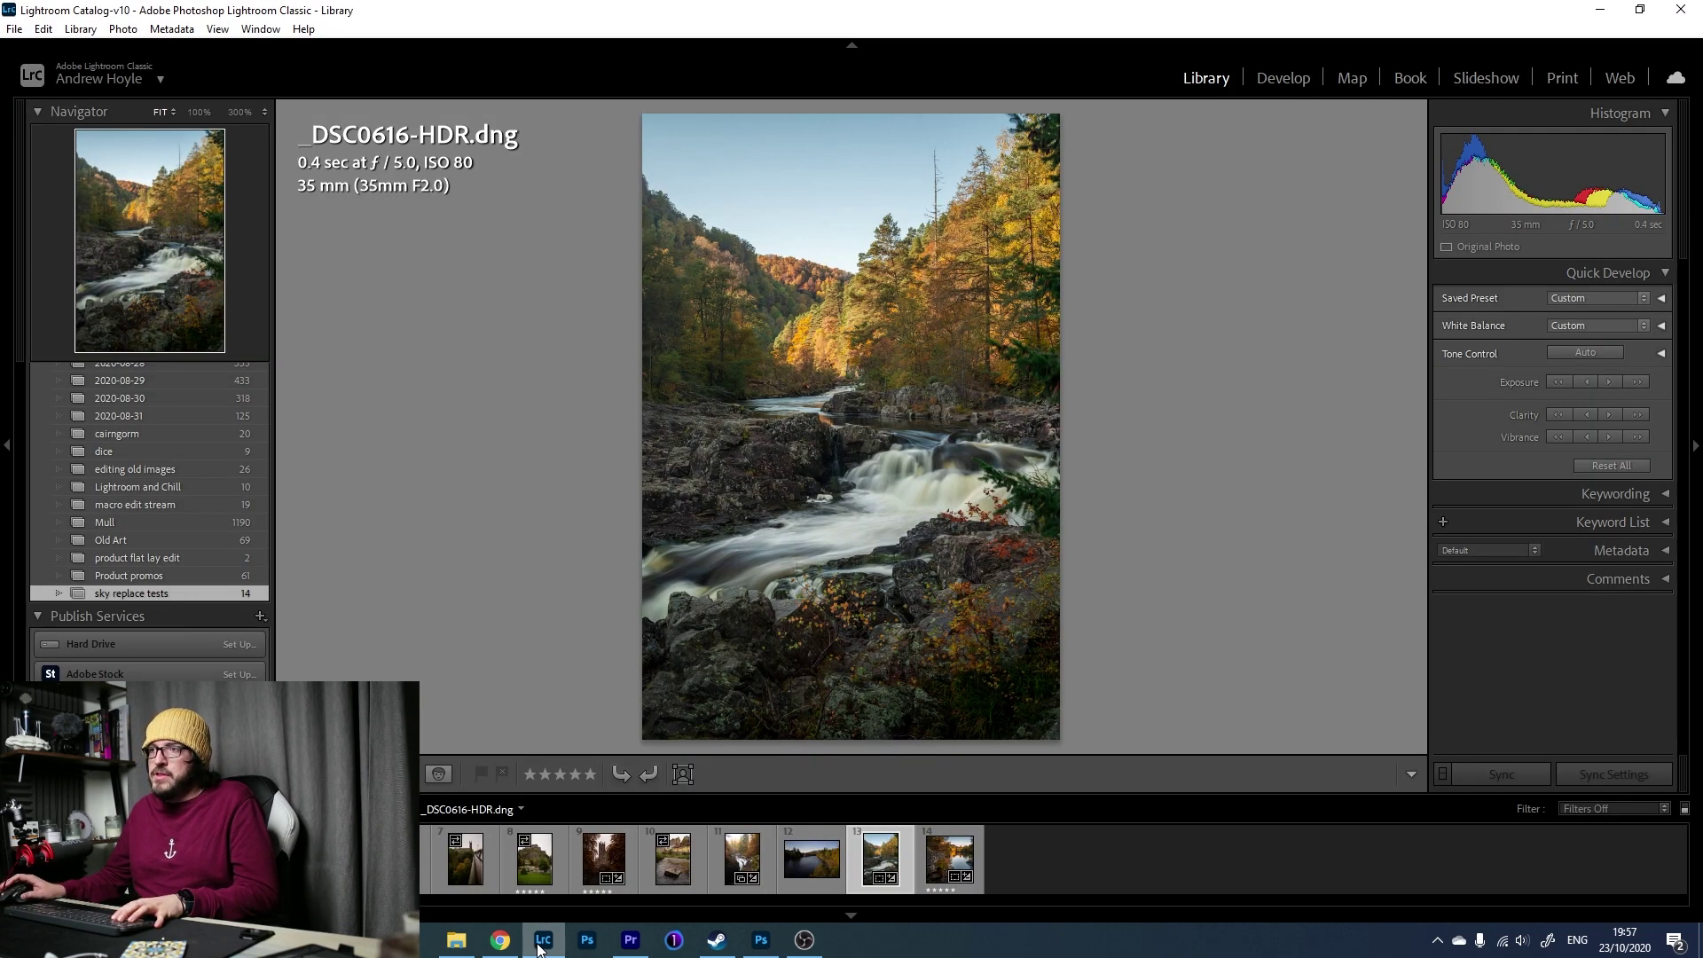
pyautogui.press('g')
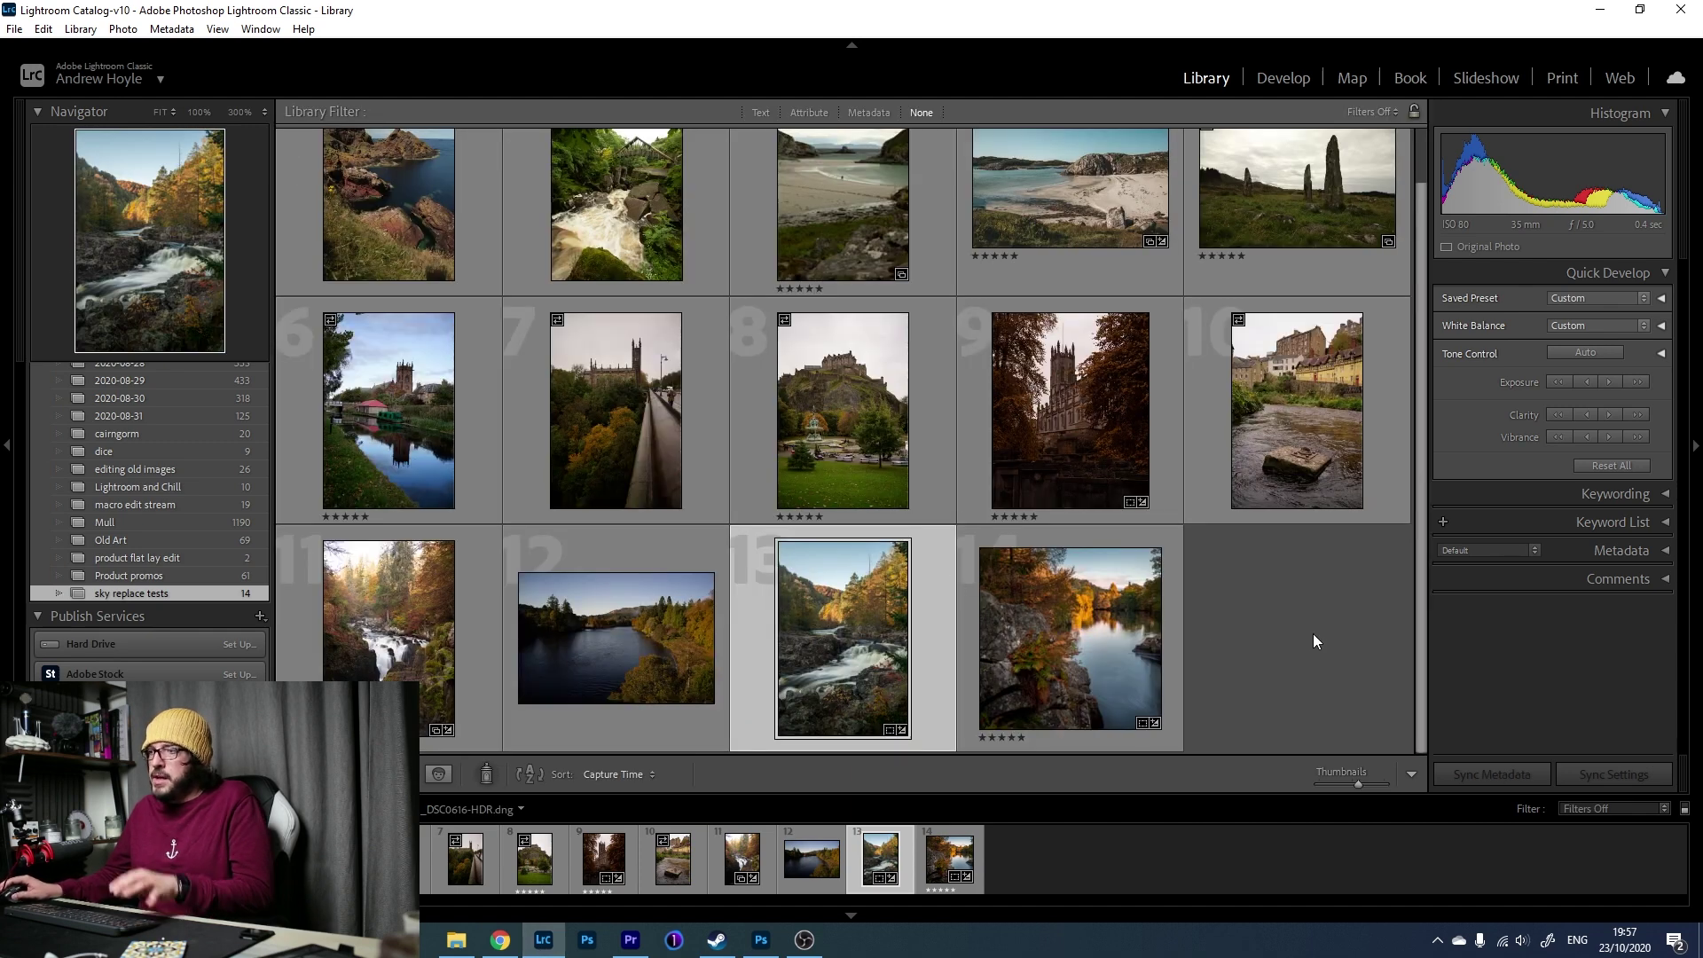
pyautogui.scroll(2, 1075, 442)
pyautogui.click(1316, 258)
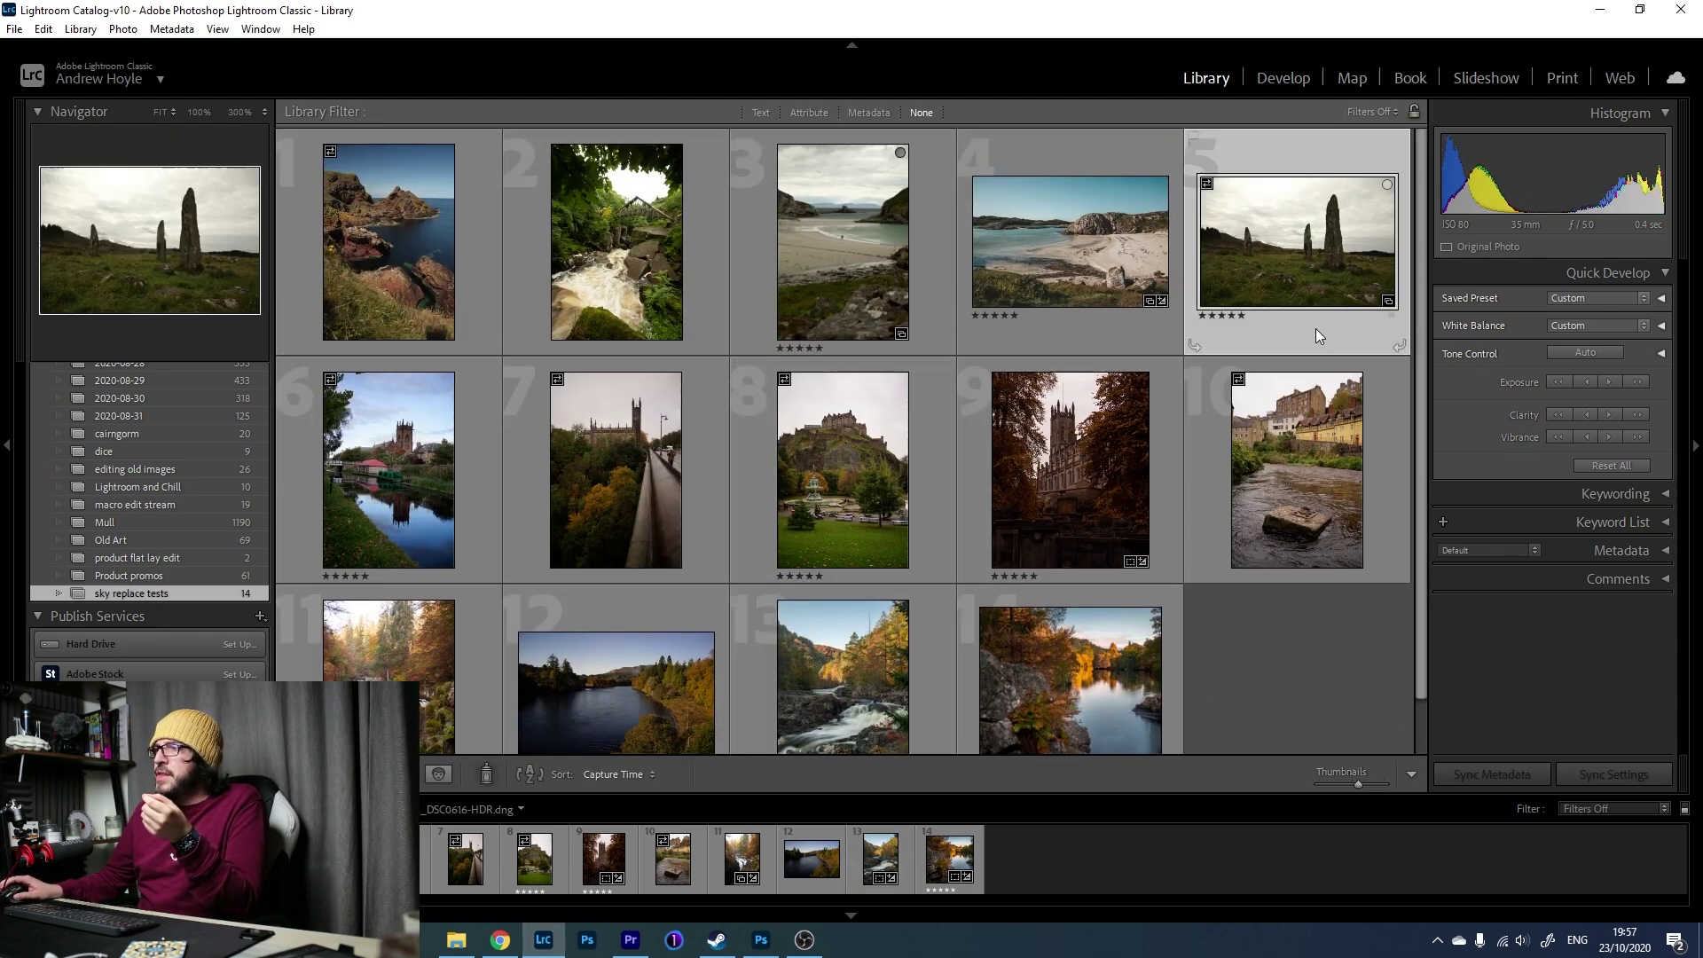
pyautogui.doubleClick(1311, 258)
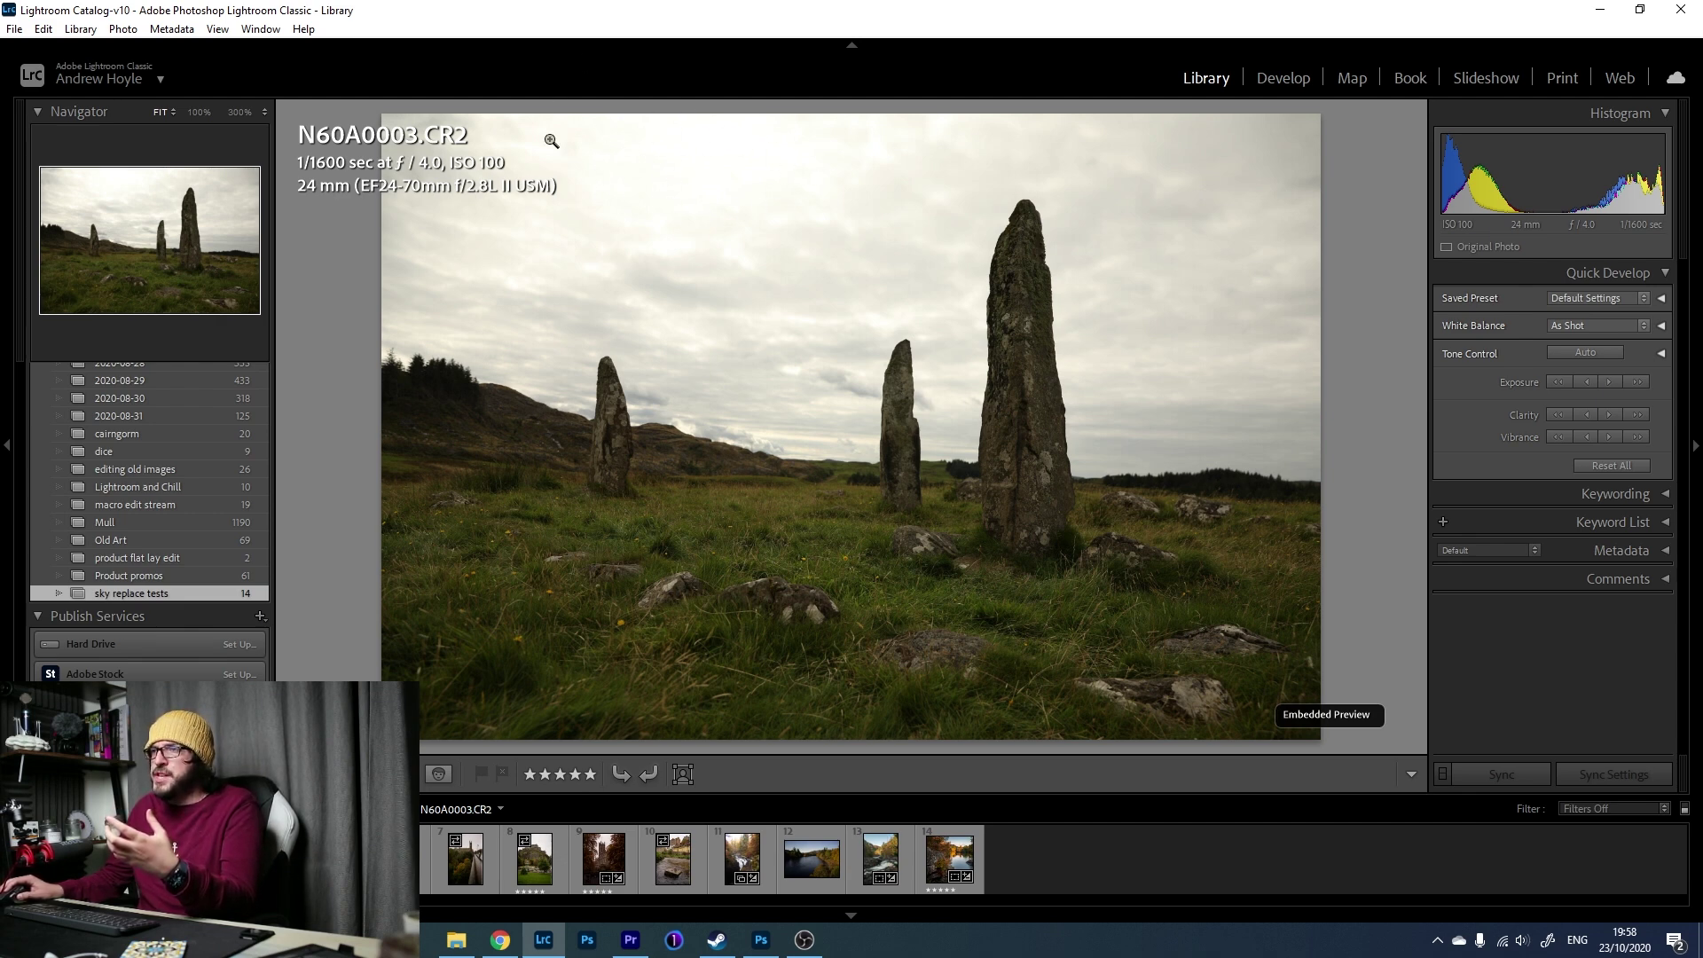
pyautogui.rightClick(828, 380)
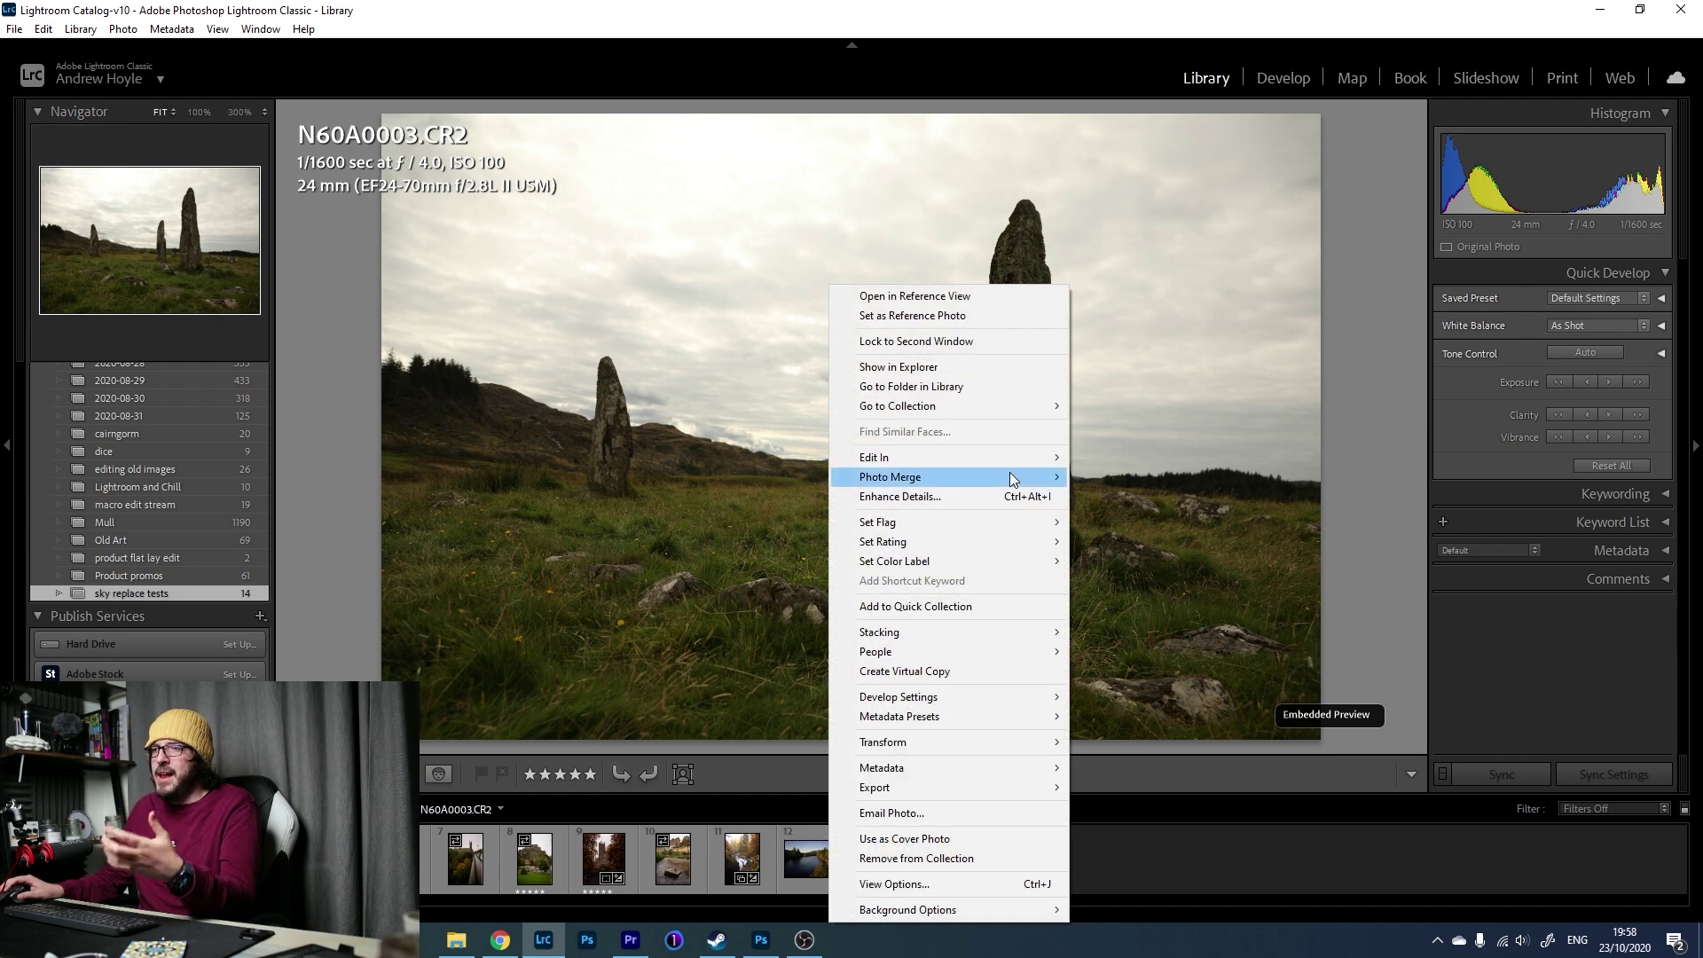
pyautogui.moveTo(1029, 457)
pyautogui.click(1111, 457)
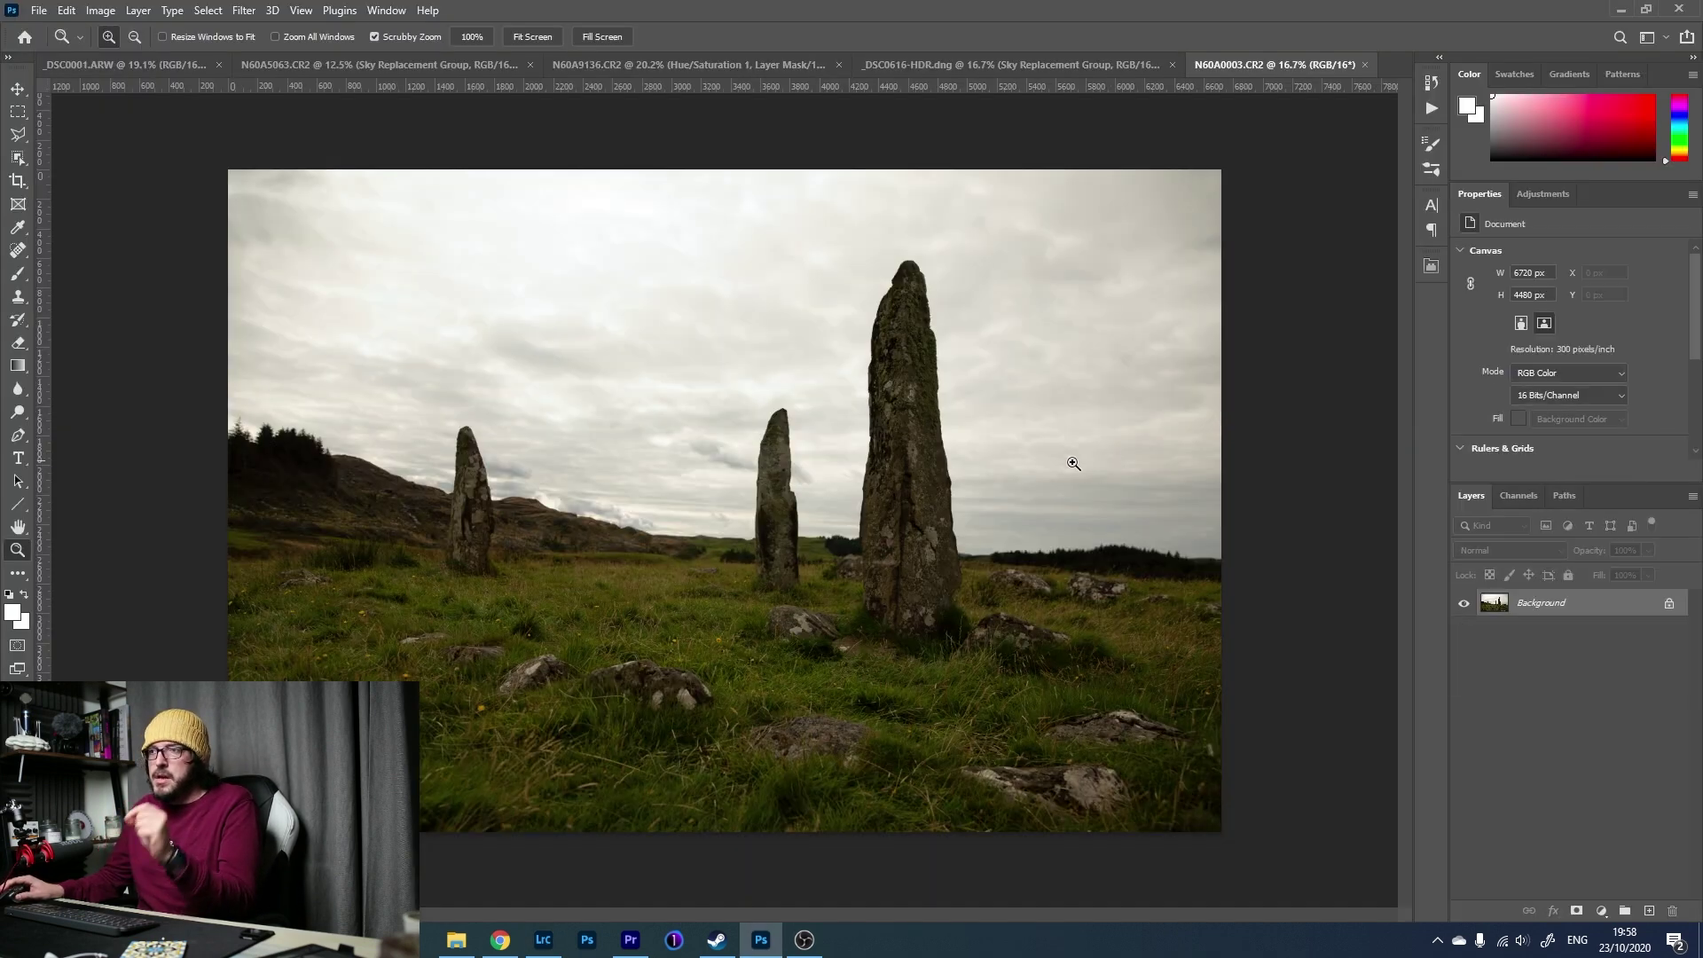
# Start Sky Replacement on the standing stones photo and preview the streaked pink Spectacular003 sky.
pyautogui.click(66, 10)
pyautogui.click(129, 465)
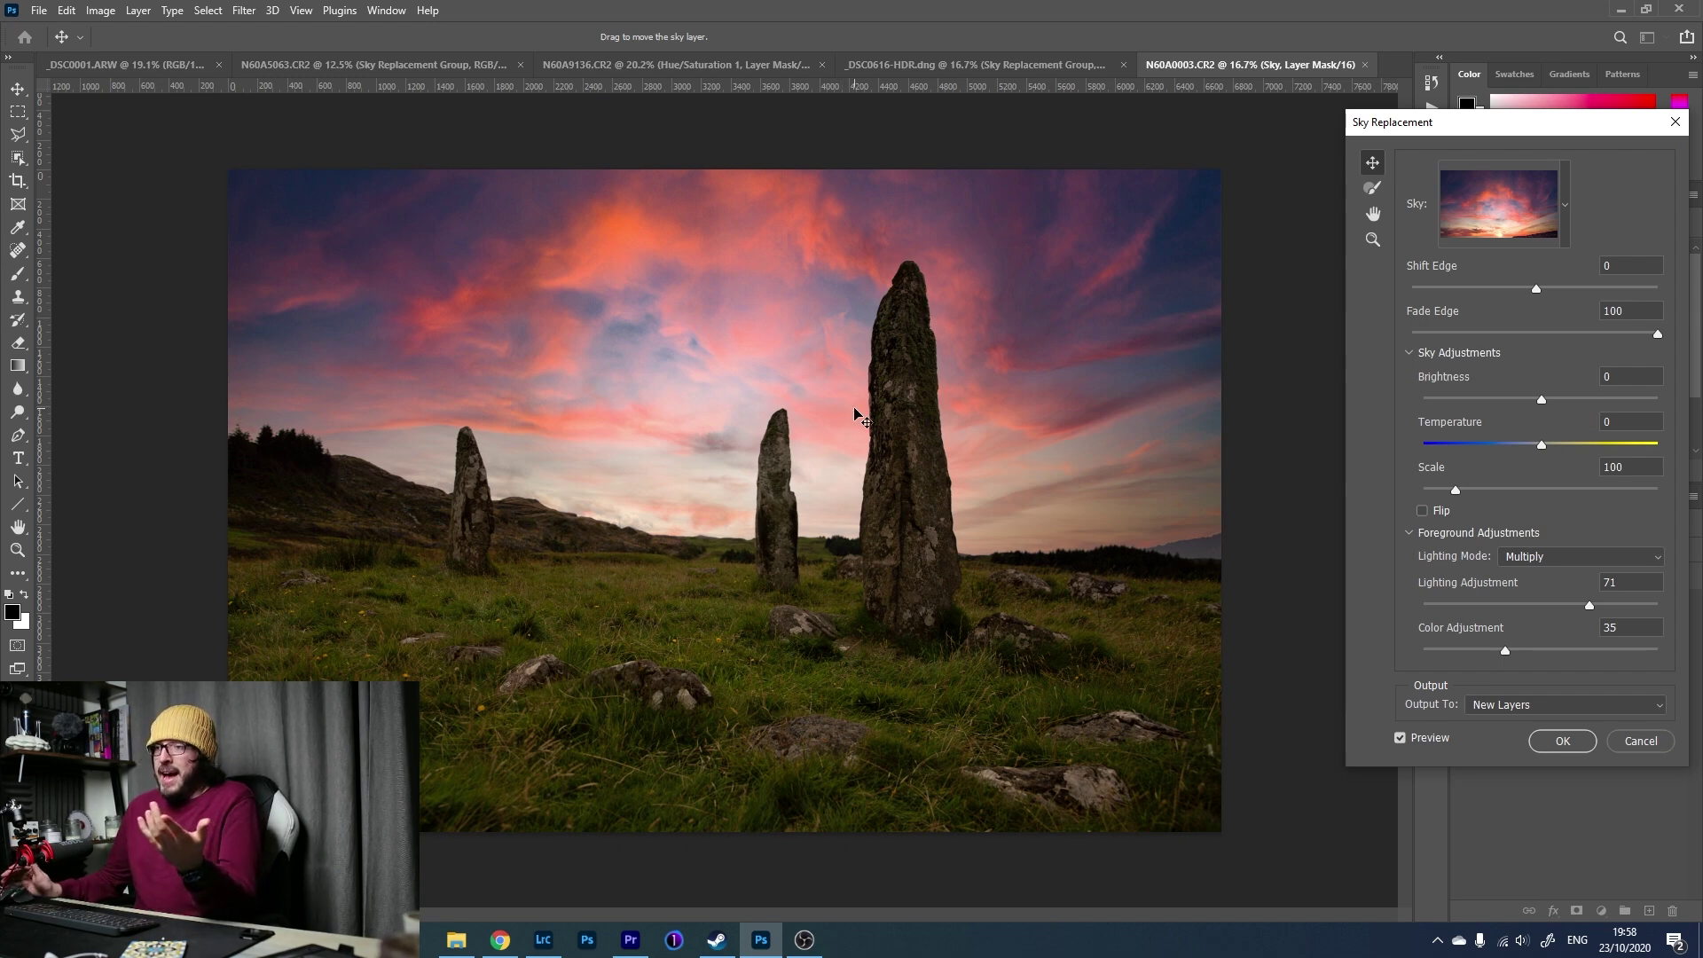
pyautogui.click(1567, 211)
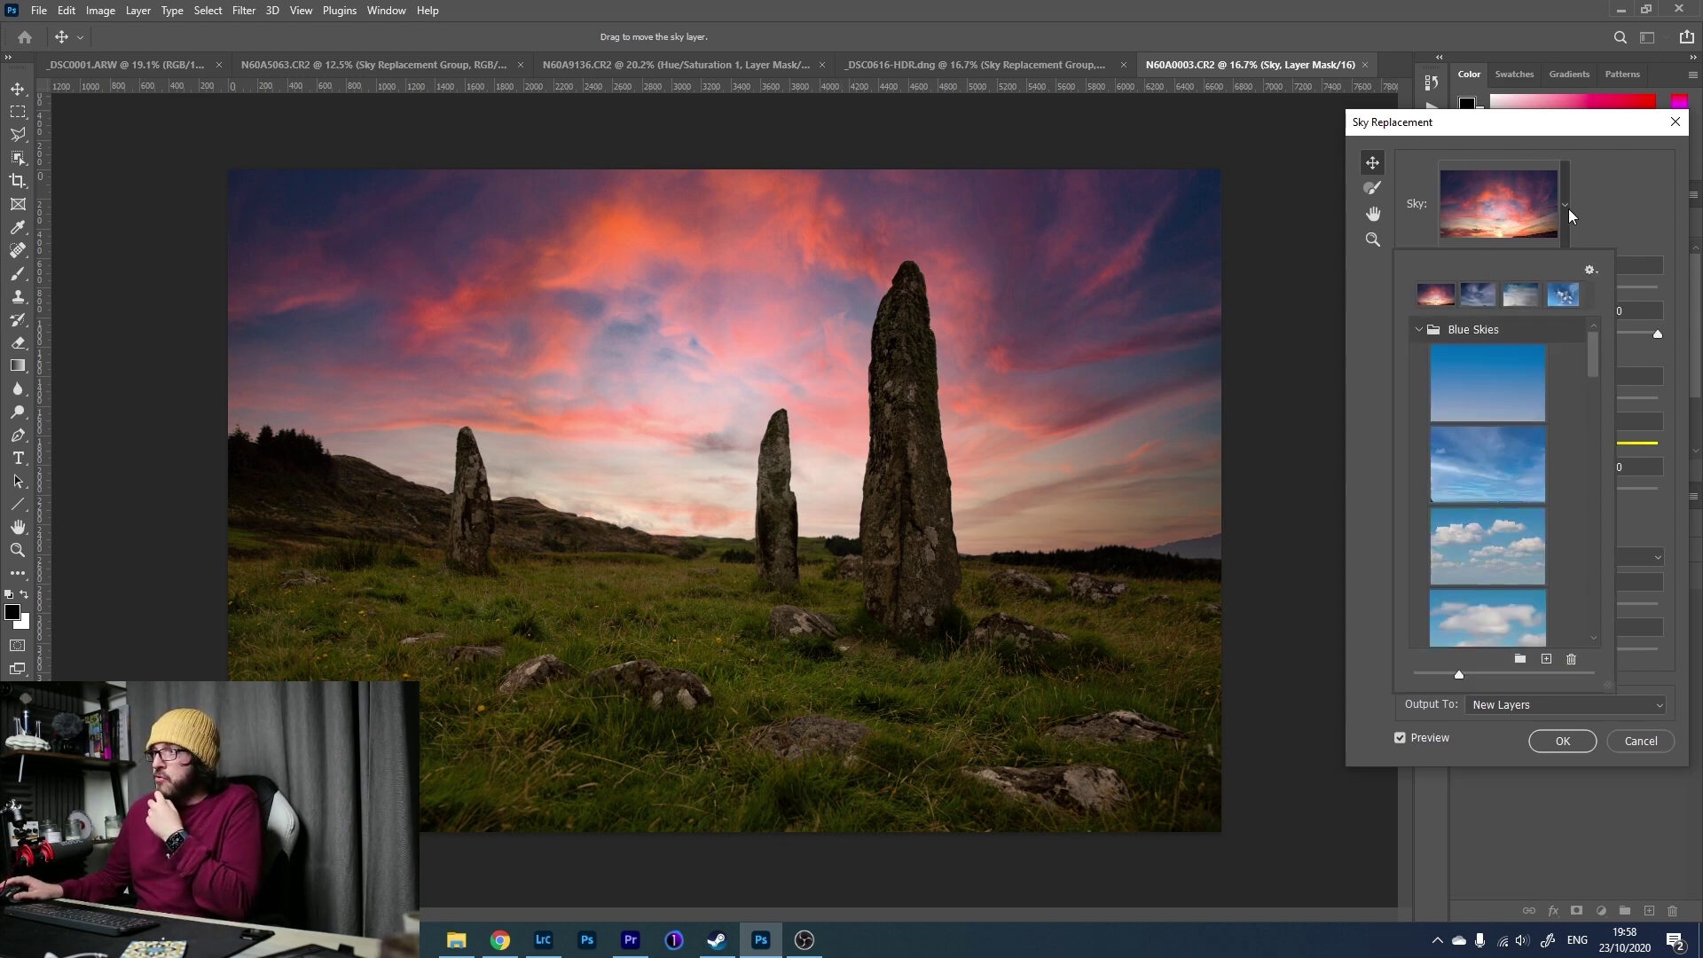
pyautogui.scroll(-2, 1593, 382)
pyautogui.moveTo(1594, 382); pyautogui.dragTo(1588, 472)
pyautogui.click(1486, 441)
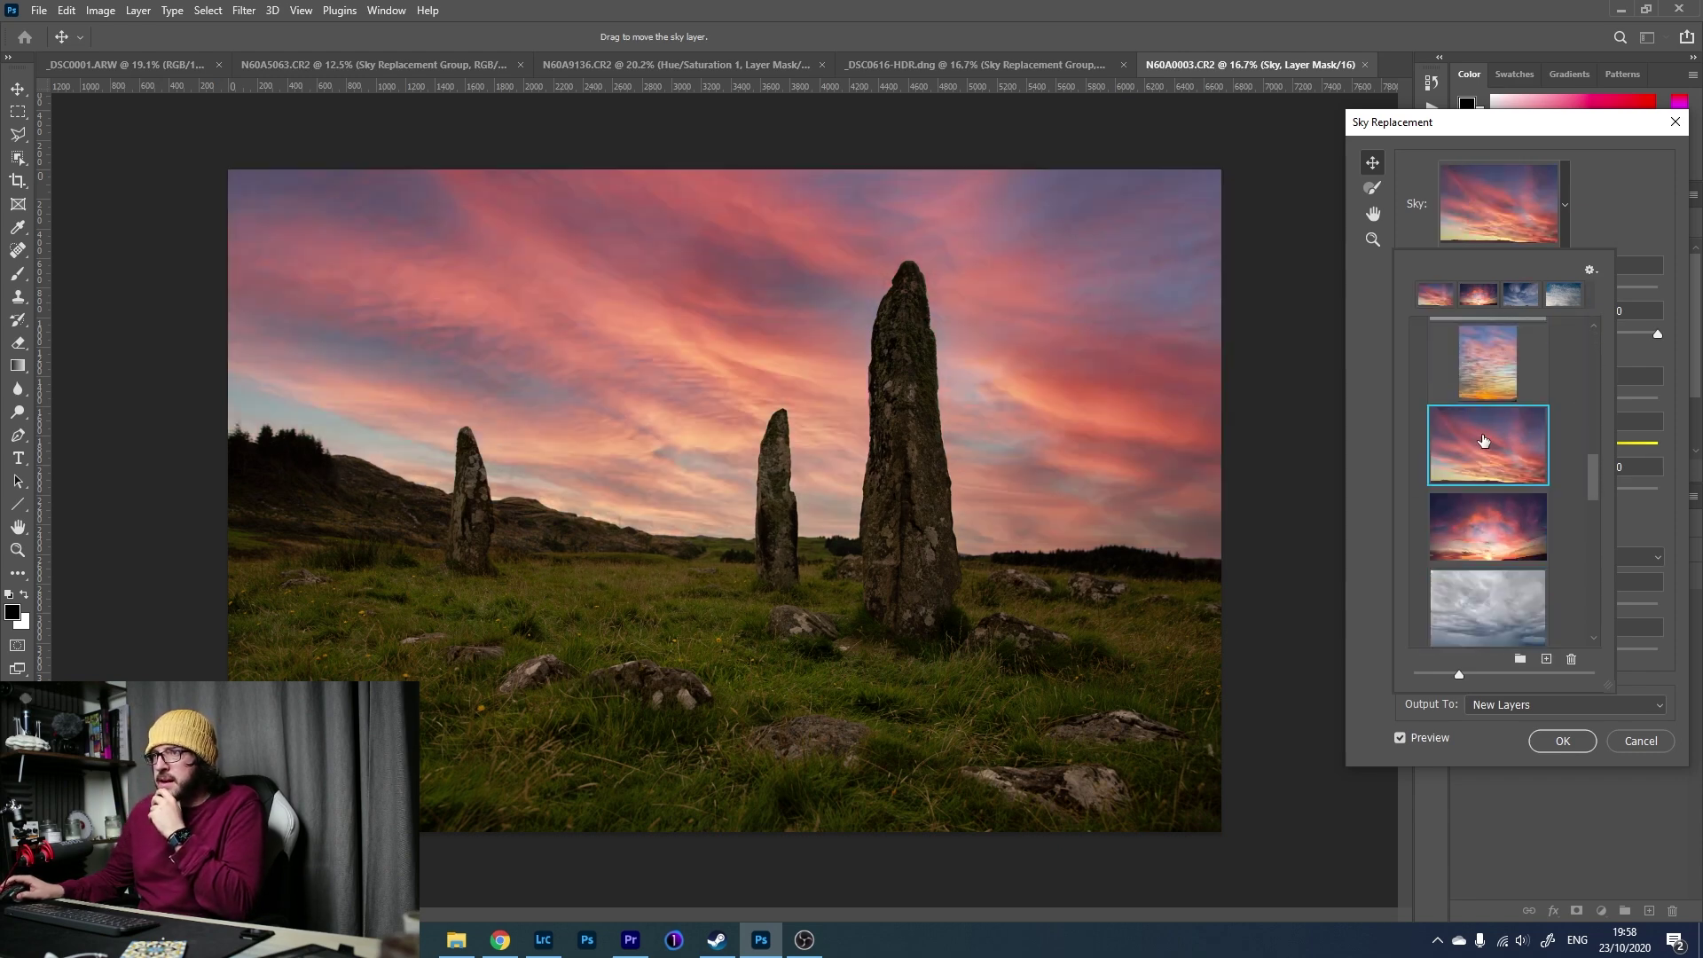
# Try the grey overcast Spectacular005 sky, the pink-and-blue banded clouds and an orange-clouded sunset behind the stones.
pyautogui.scroll(-1, 1597, 502)
pyautogui.scroll(-2, 1588, 502)
pyautogui.click(1531, 520)
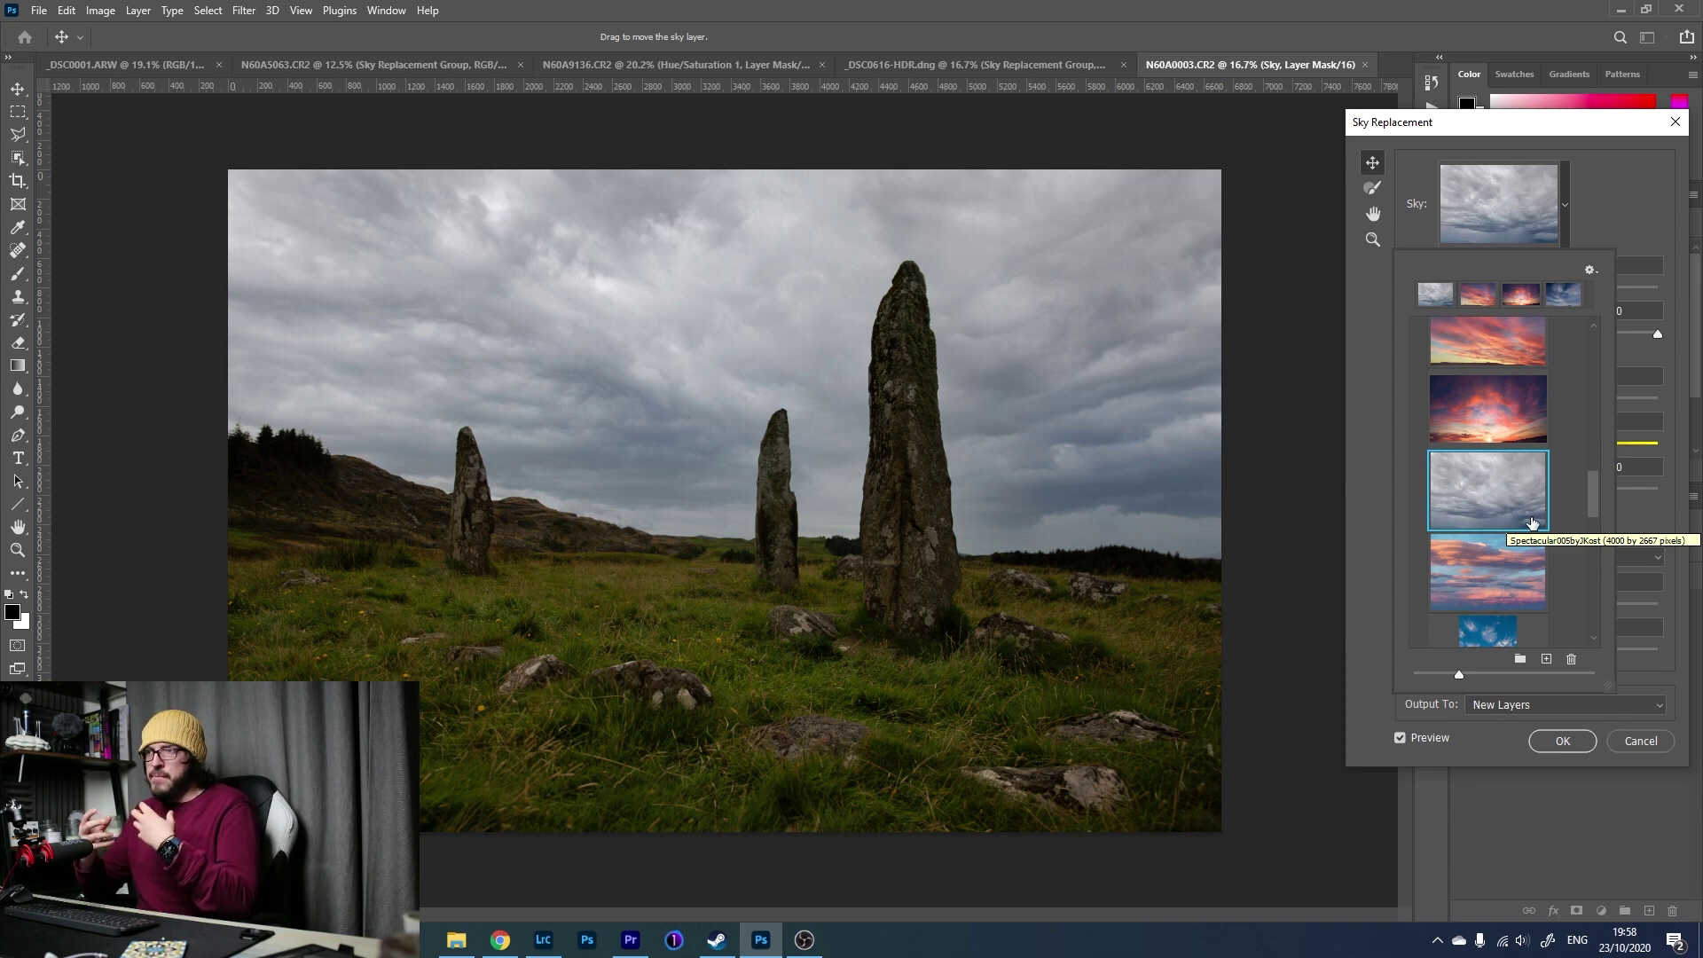
pyautogui.click(1546, 554)
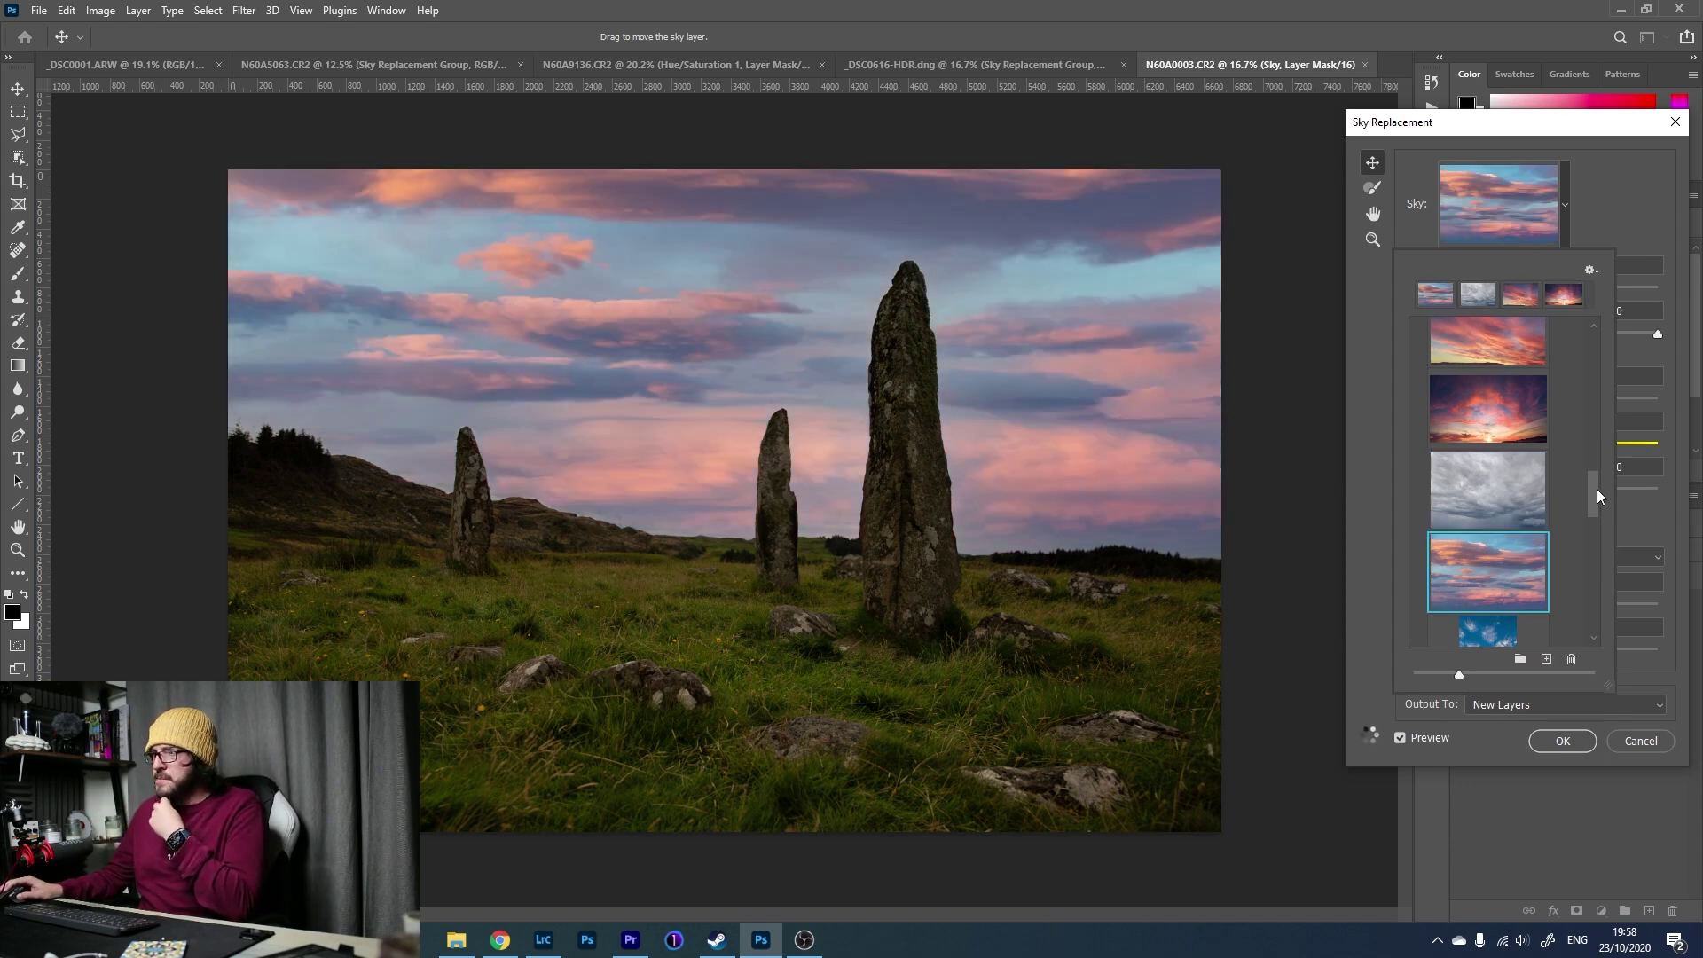
pyautogui.moveTo(1596, 490); pyautogui.dragTo(1595, 571)
pyautogui.click(1500, 581)
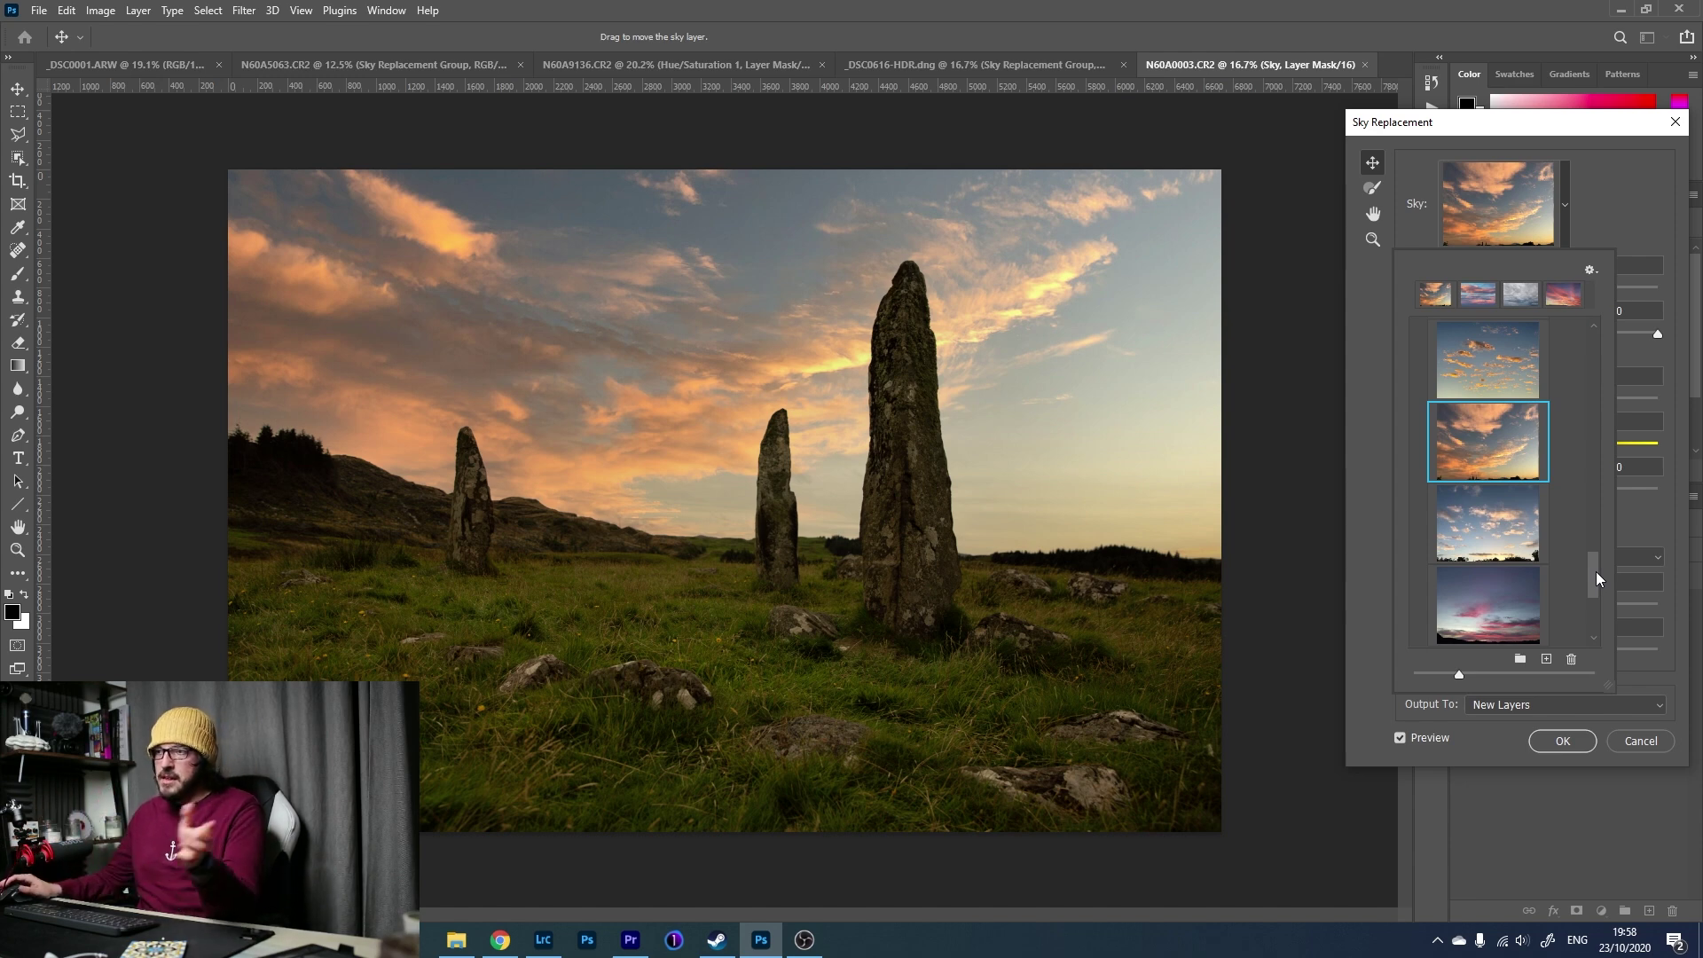
# Try further sunset skies behind the stones: pink dusk, purple twilight, a blue-to-orange gradient and scattered small clouds.
pyautogui.click(1502, 588)
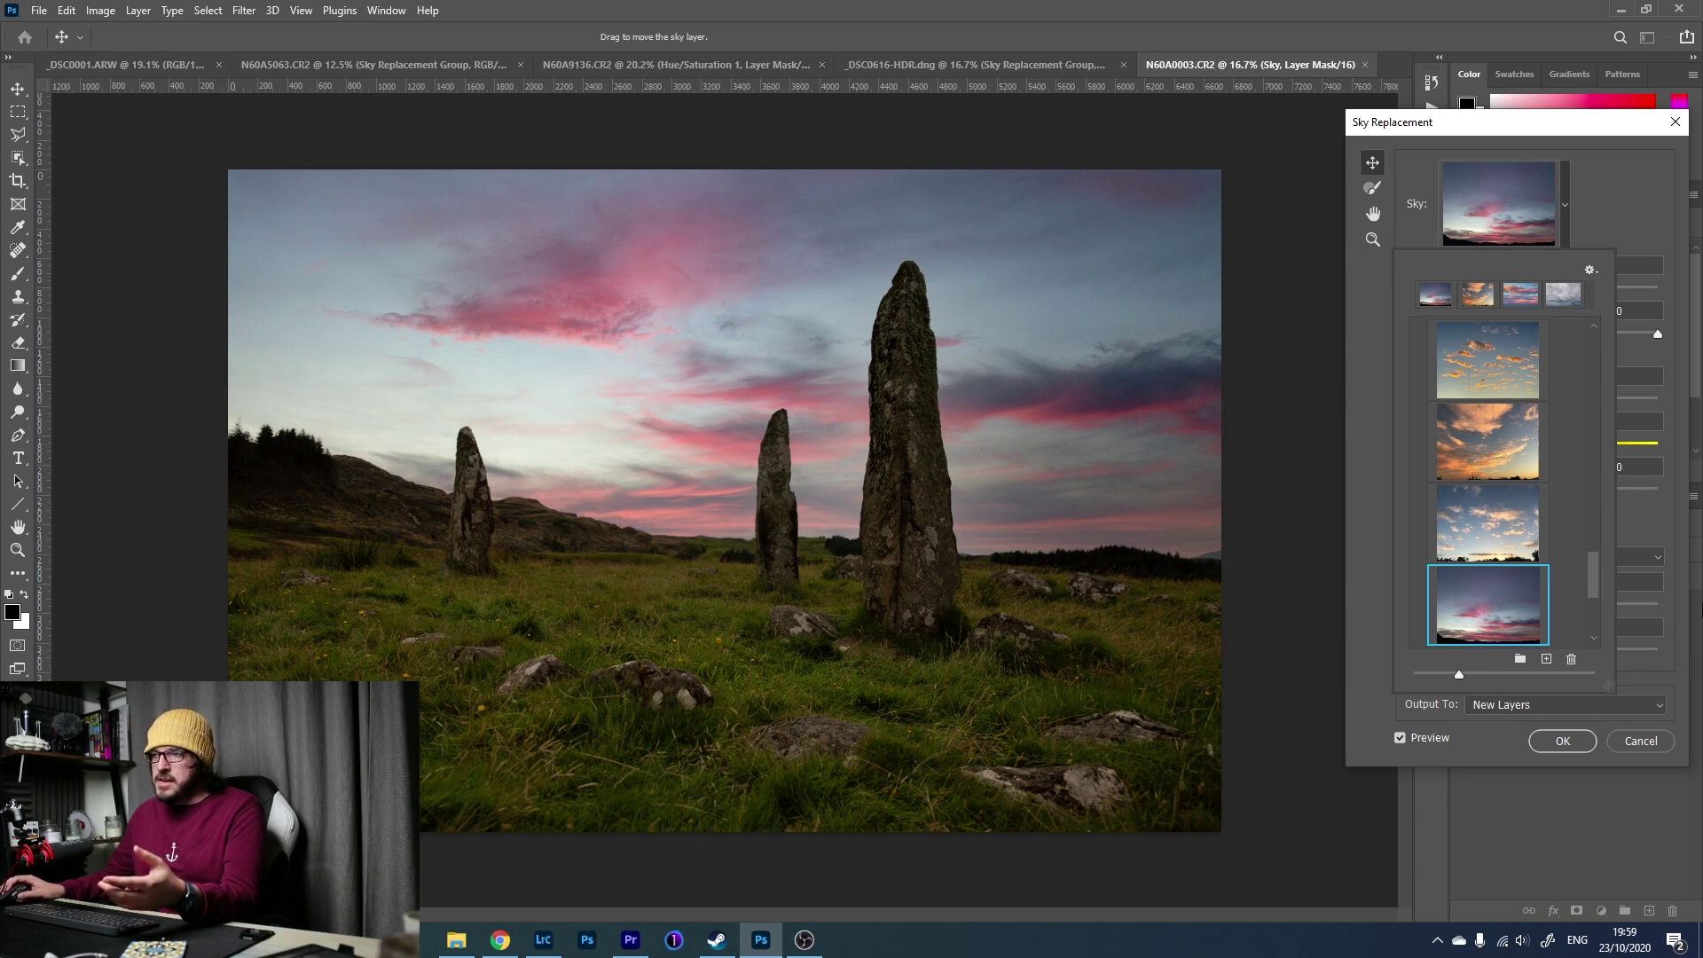
pyautogui.moveTo(1589, 573); pyautogui.dragTo(1588, 609)
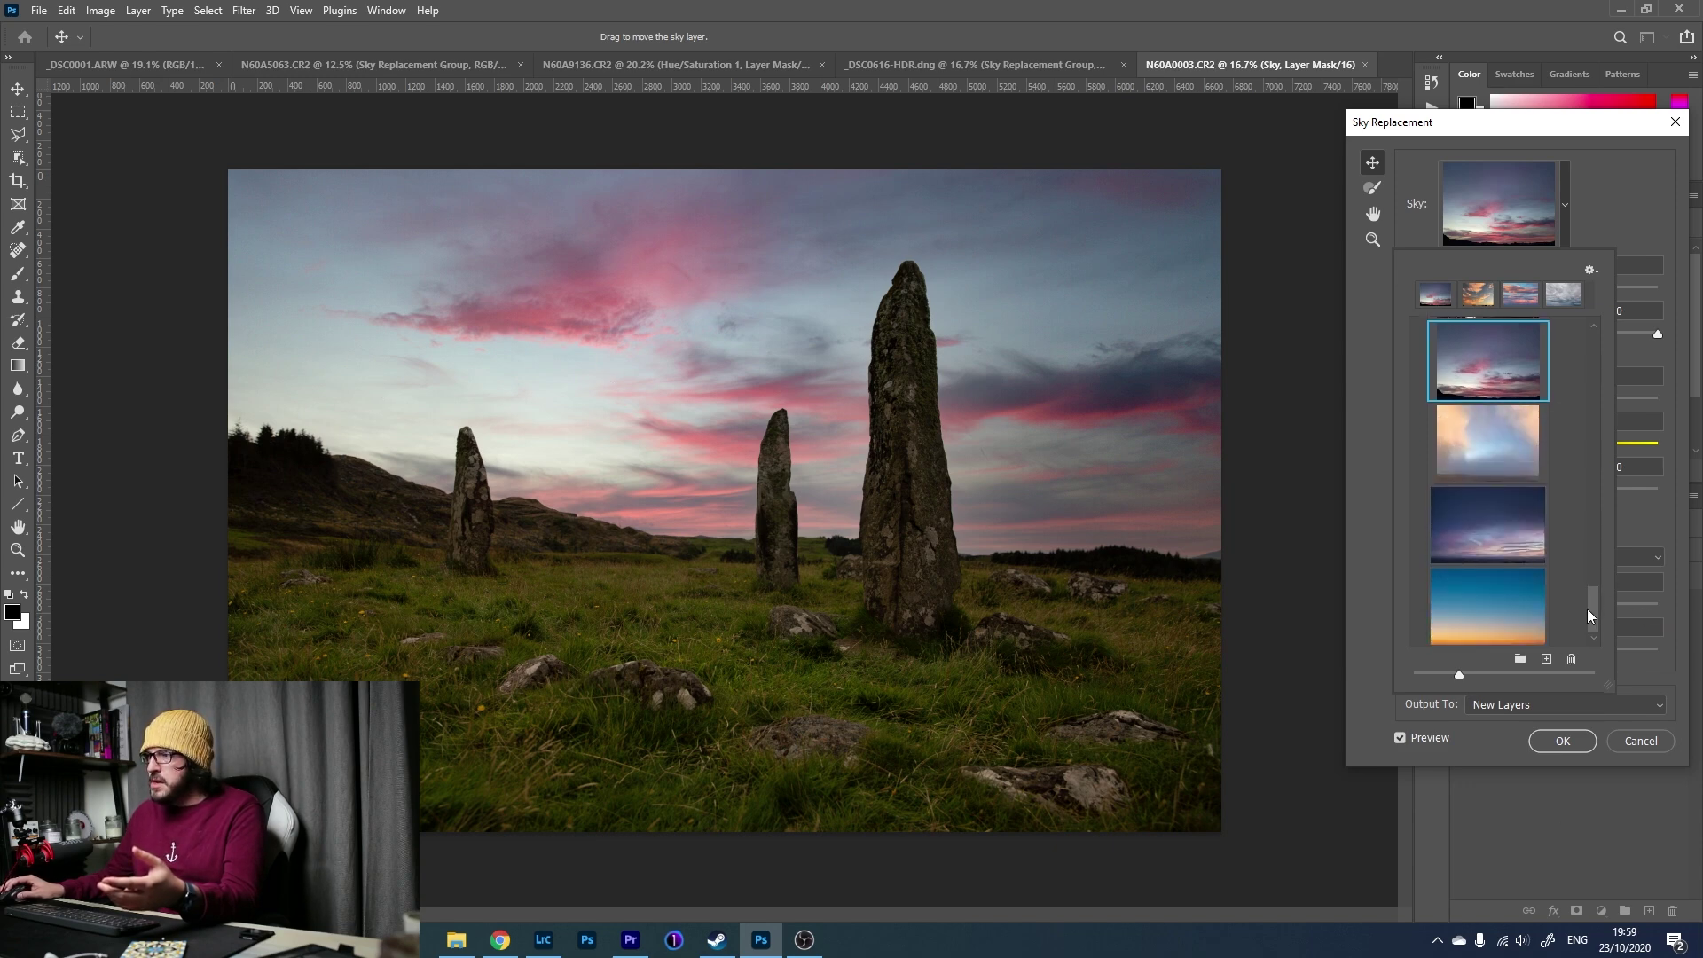
pyautogui.click(1501, 535)
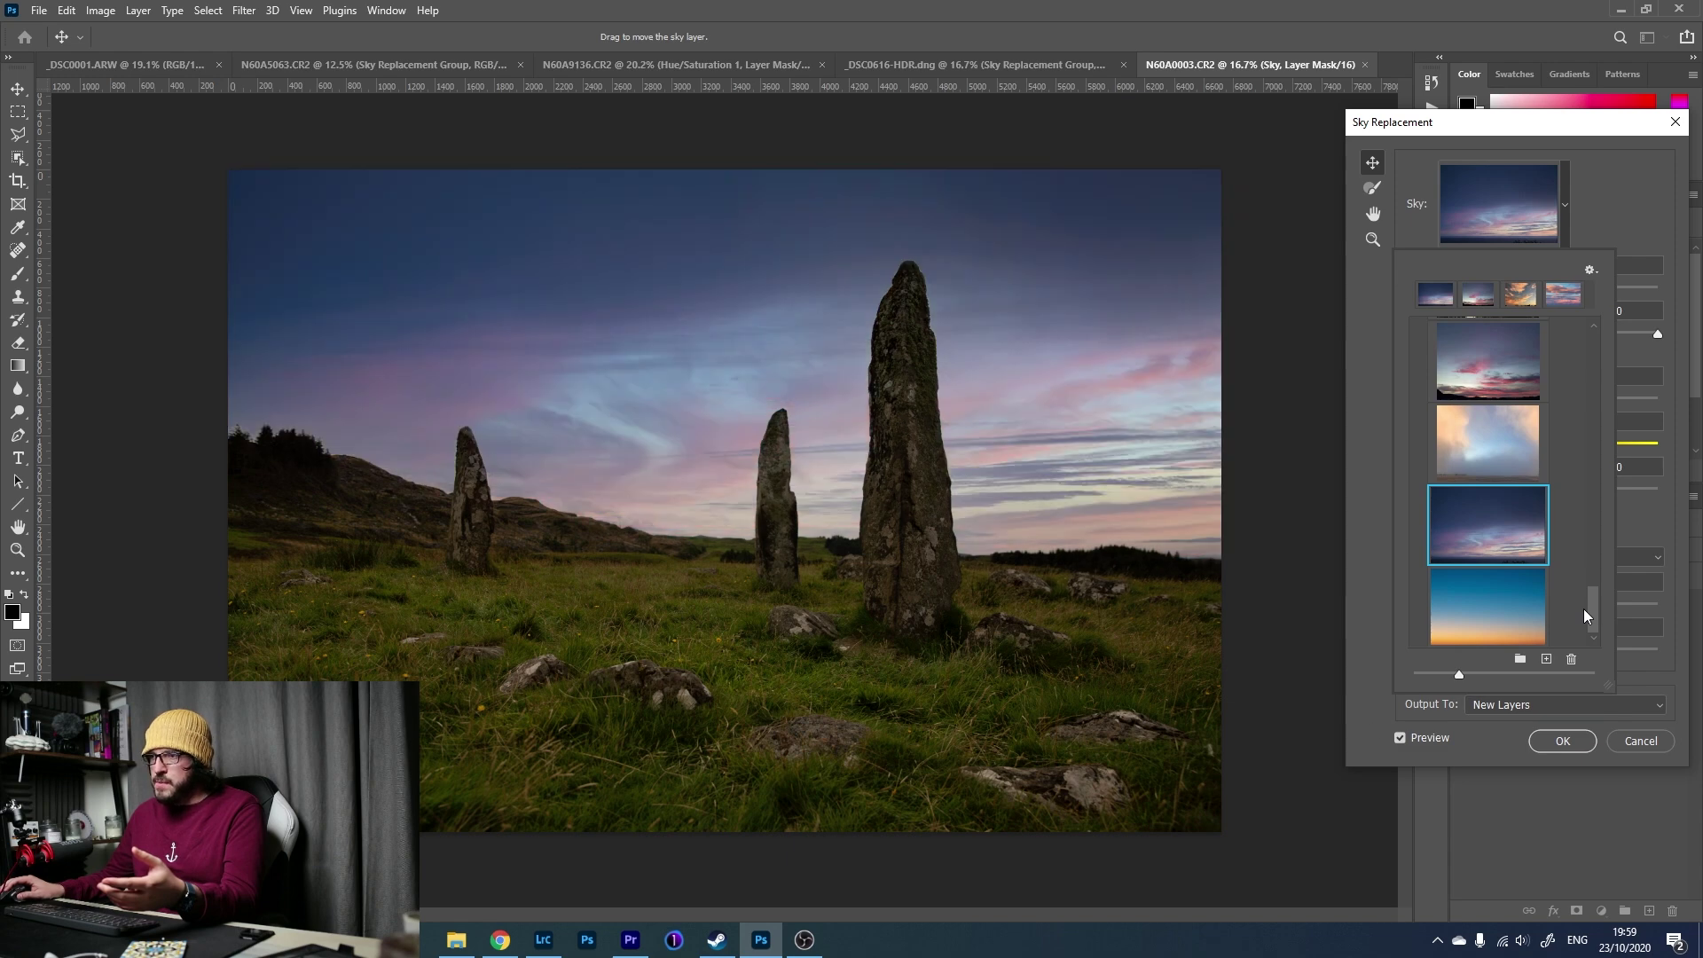
pyautogui.click(1485, 612)
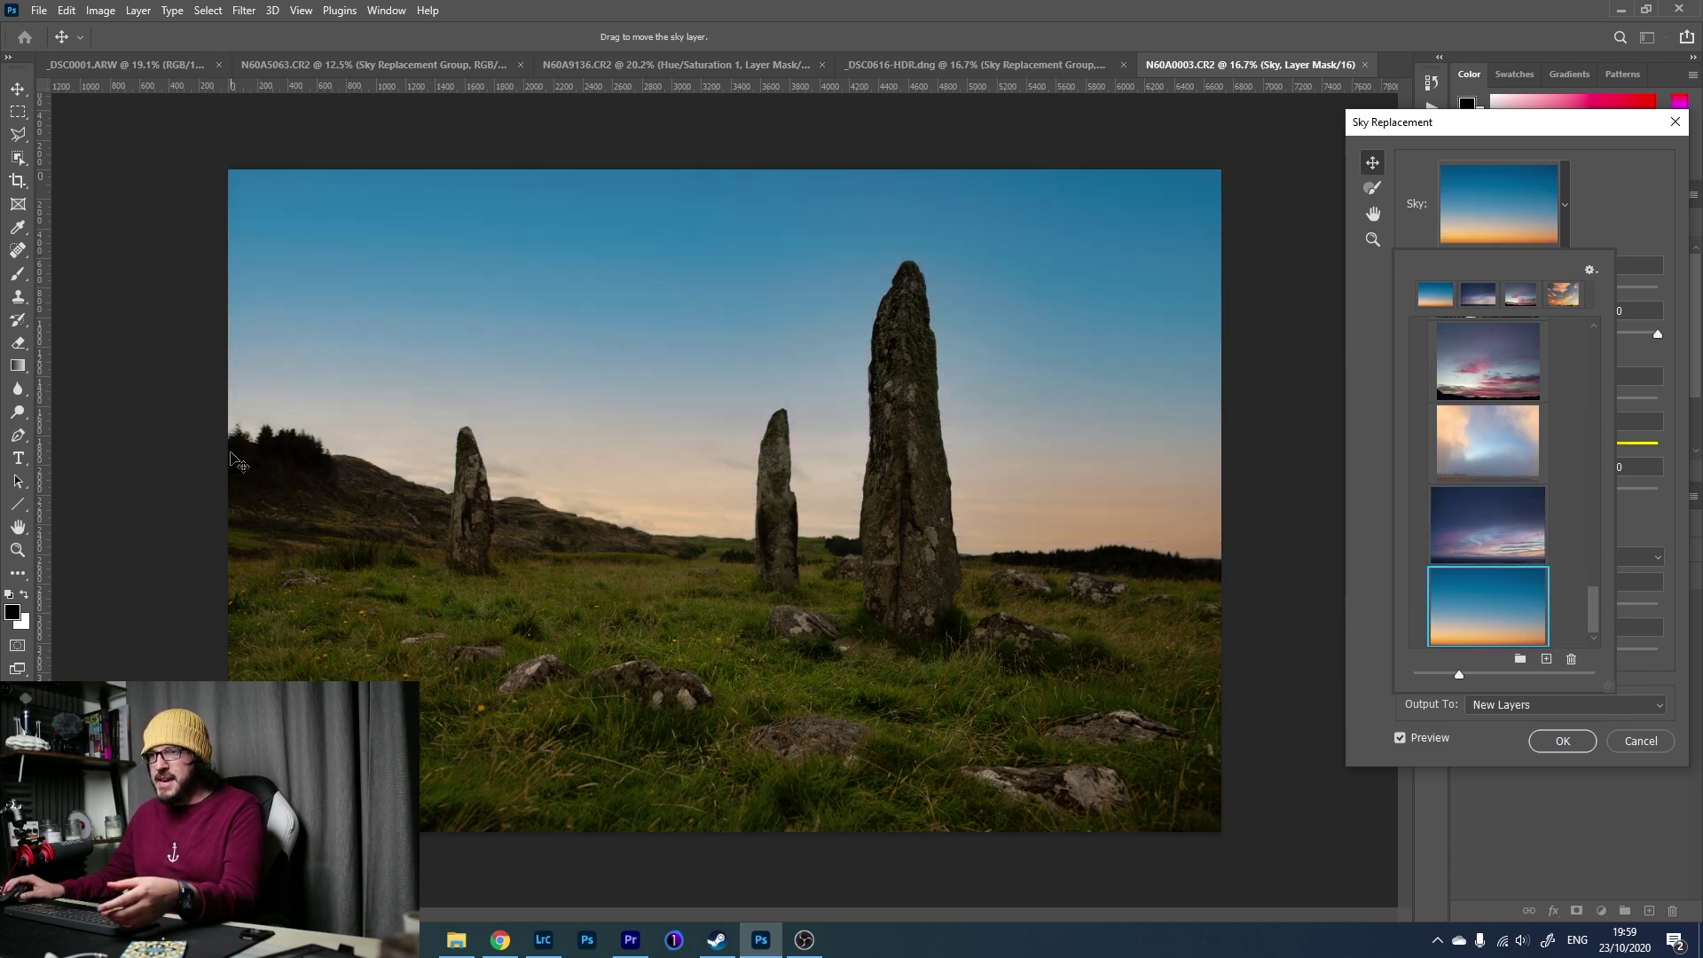
pyautogui.scroll(1, 1520, 471)
pyautogui.scroll(1, 1520, 471)
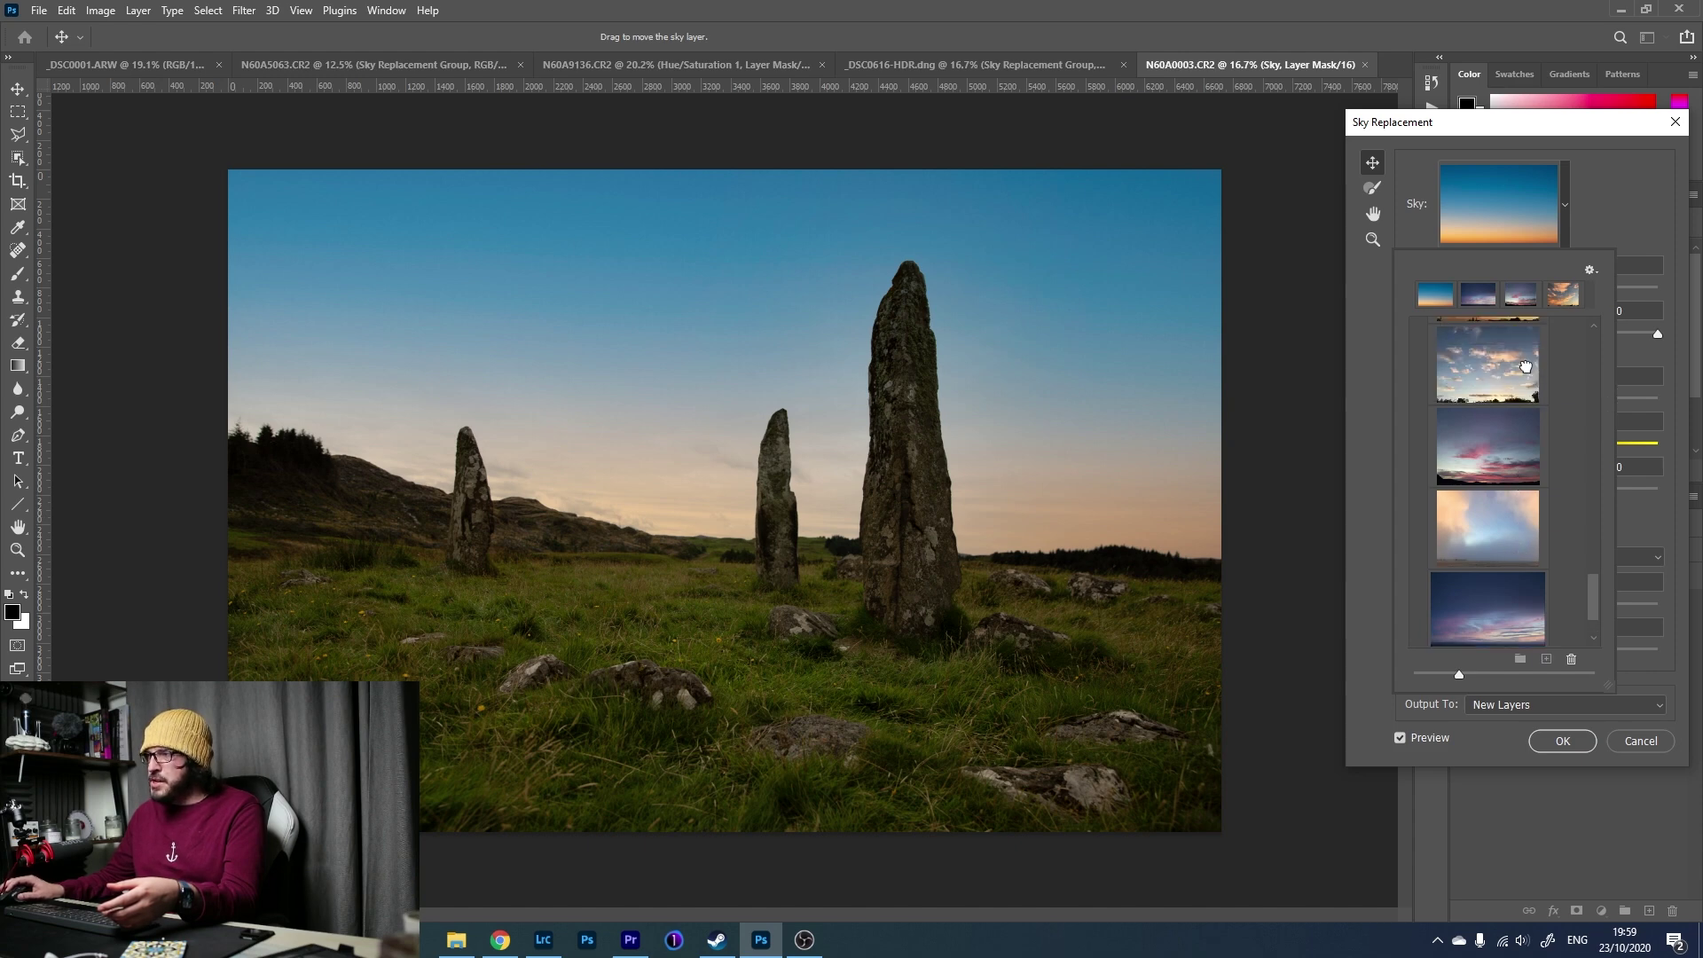
pyautogui.click(1526, 367)
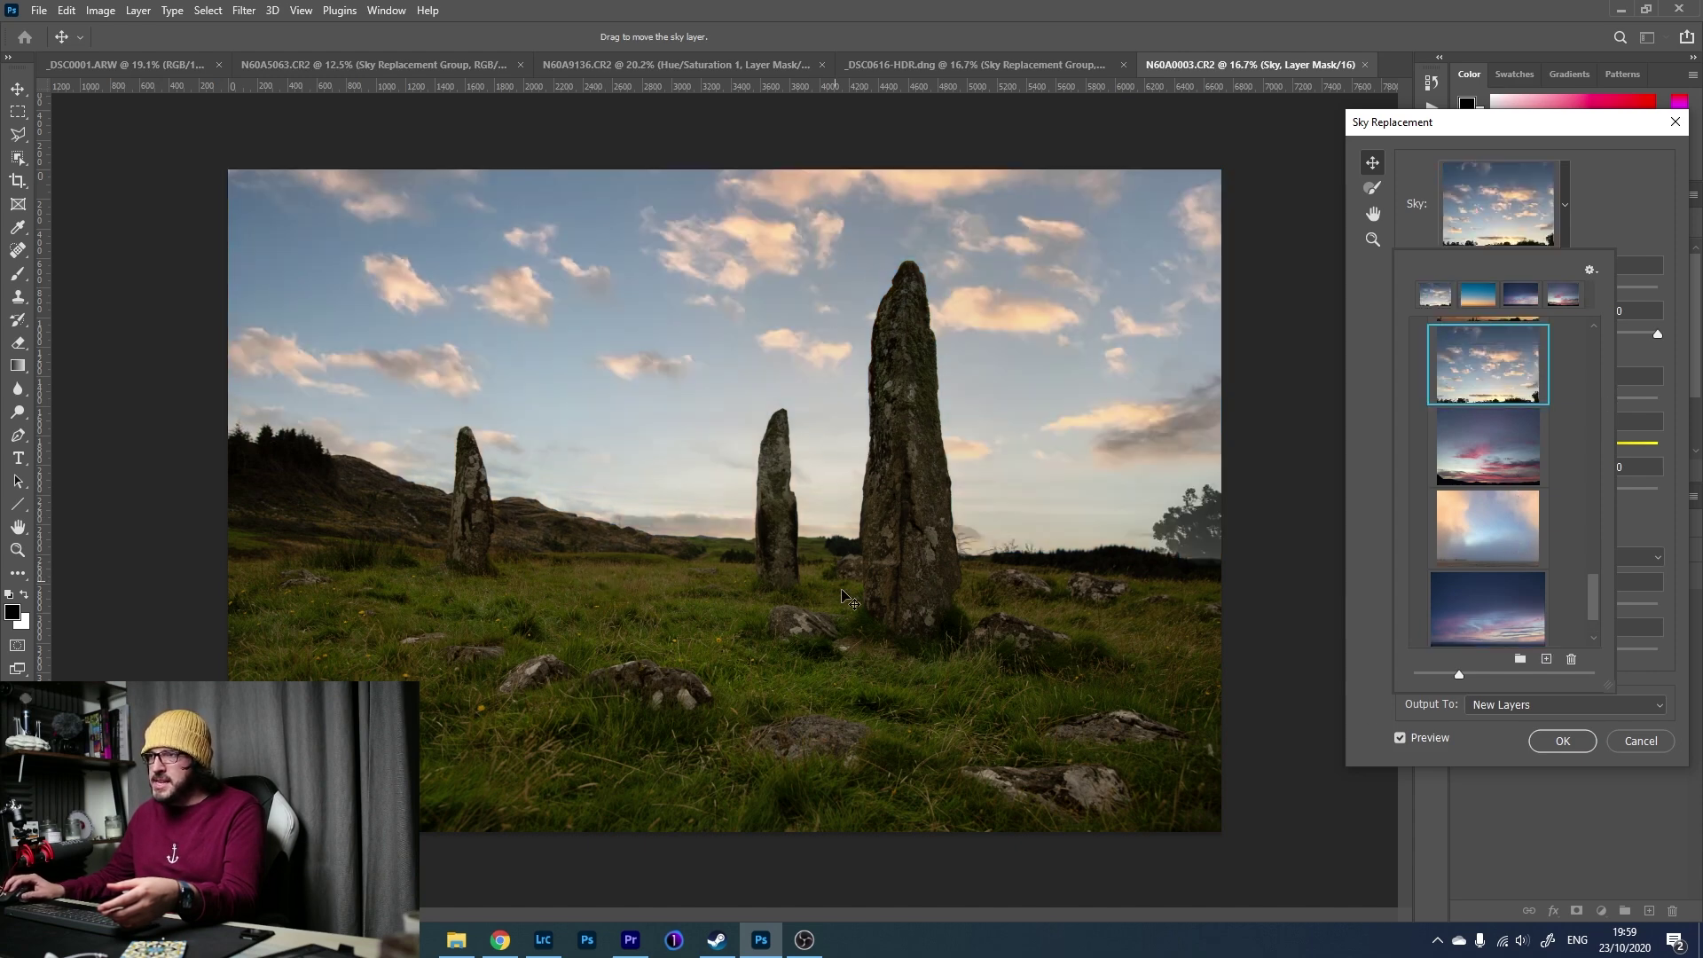
# Choose the pink Spectacular003 sky and apply it to new layers with Lighting Adjustment 65 and Color Adjustment 100.
pyautogui.scroll(2, 1517, 545)
pyautogui.scroll(6, 1515, 552)
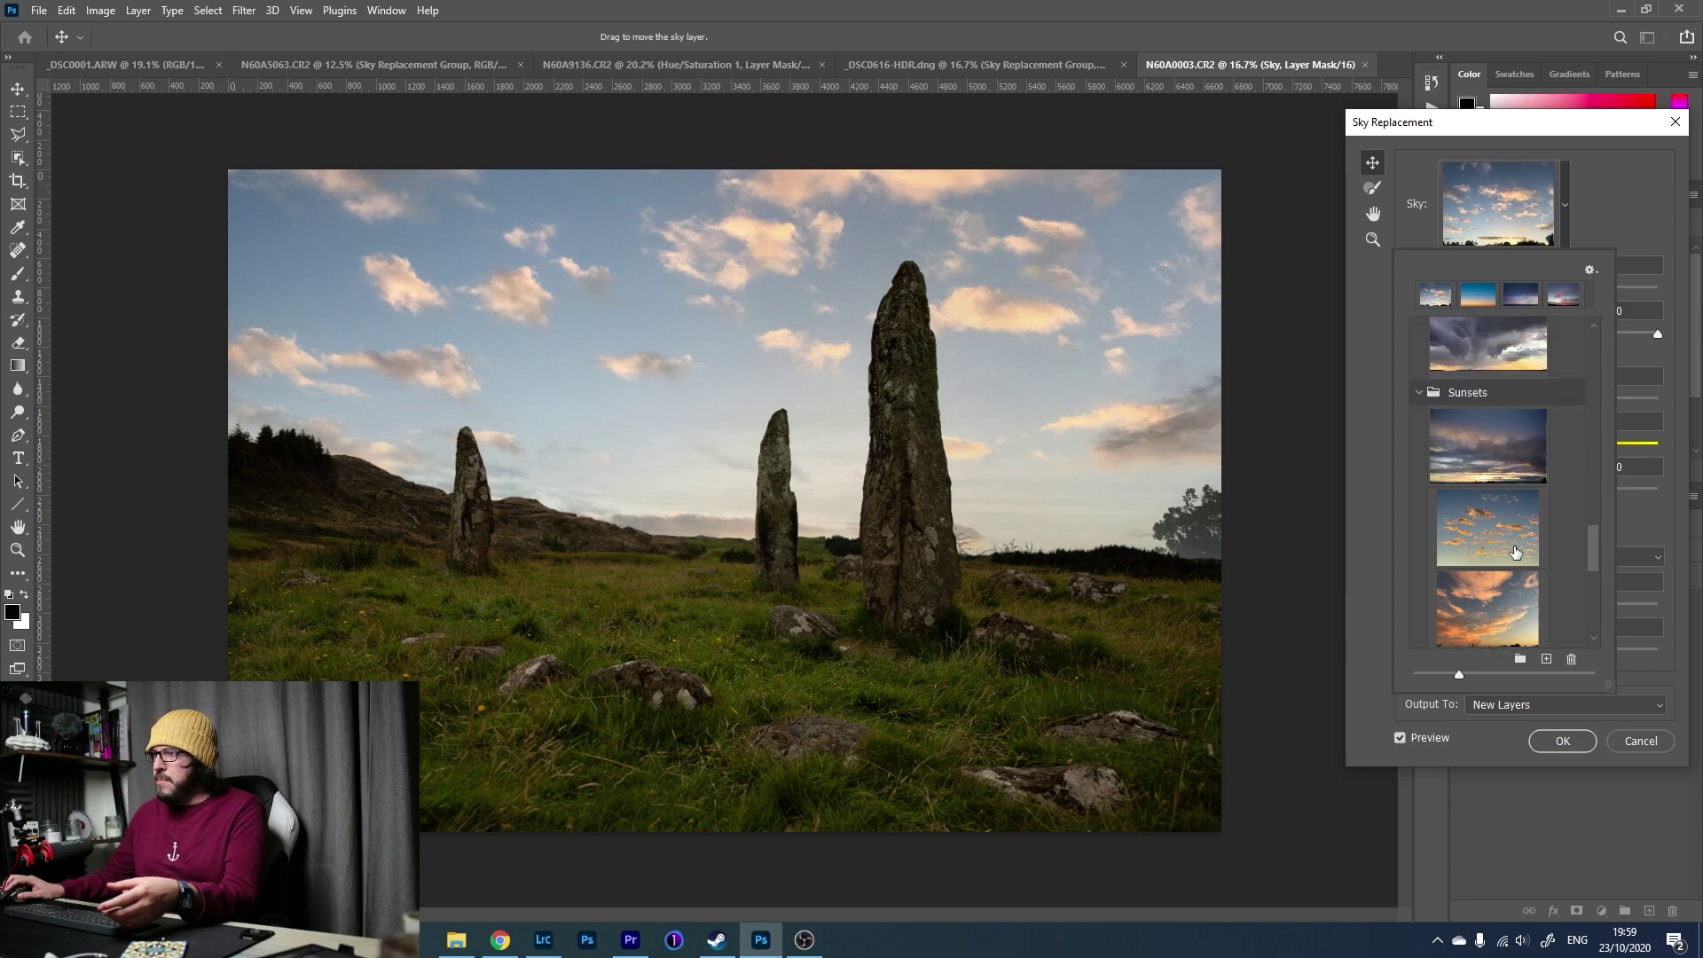
pyautogui.scroll(1, 1515, 552)
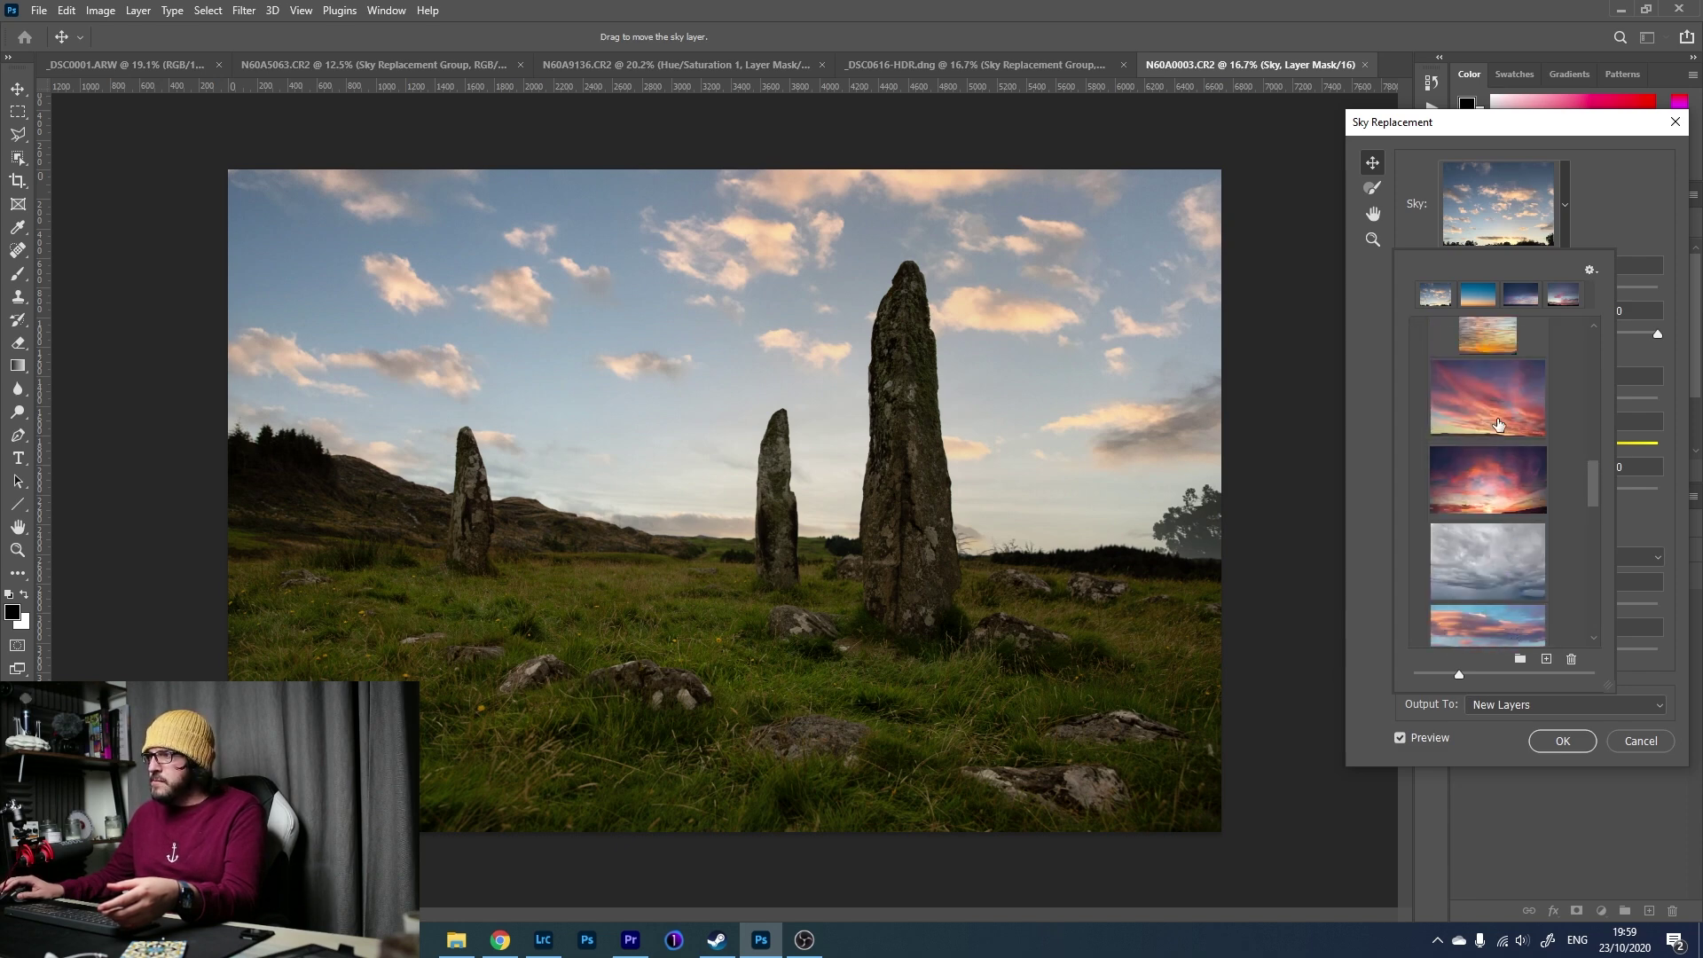
pyautogui.click(1498, 415)
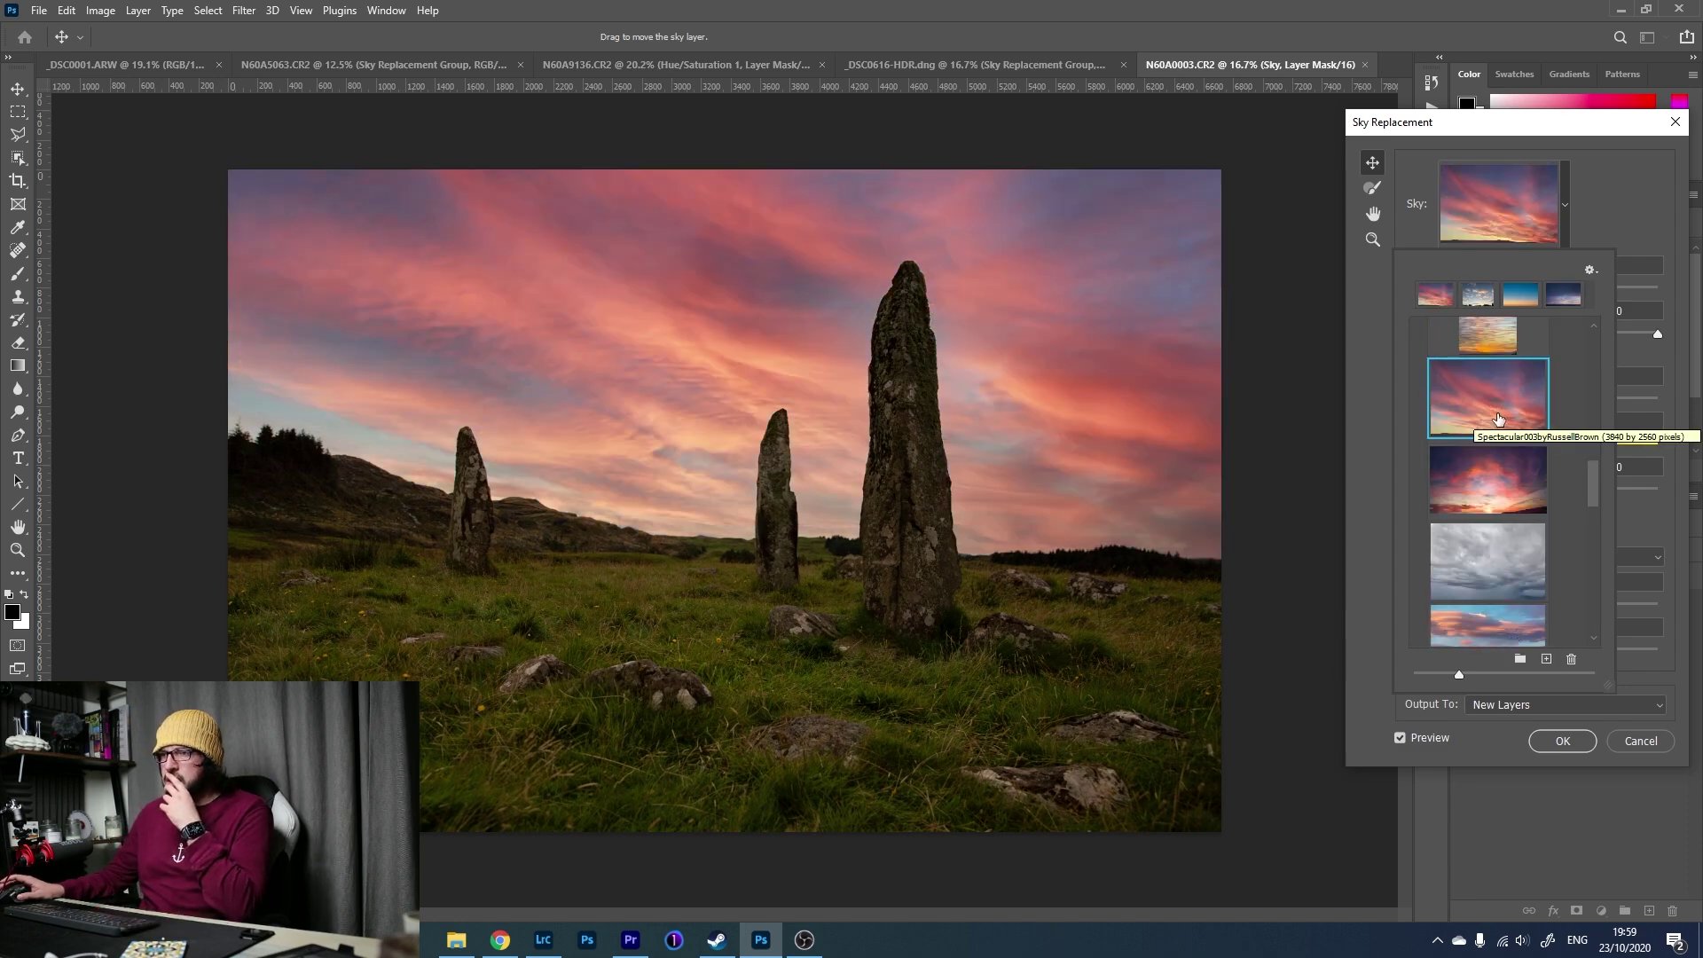
pyautogui.click(1567, 203)
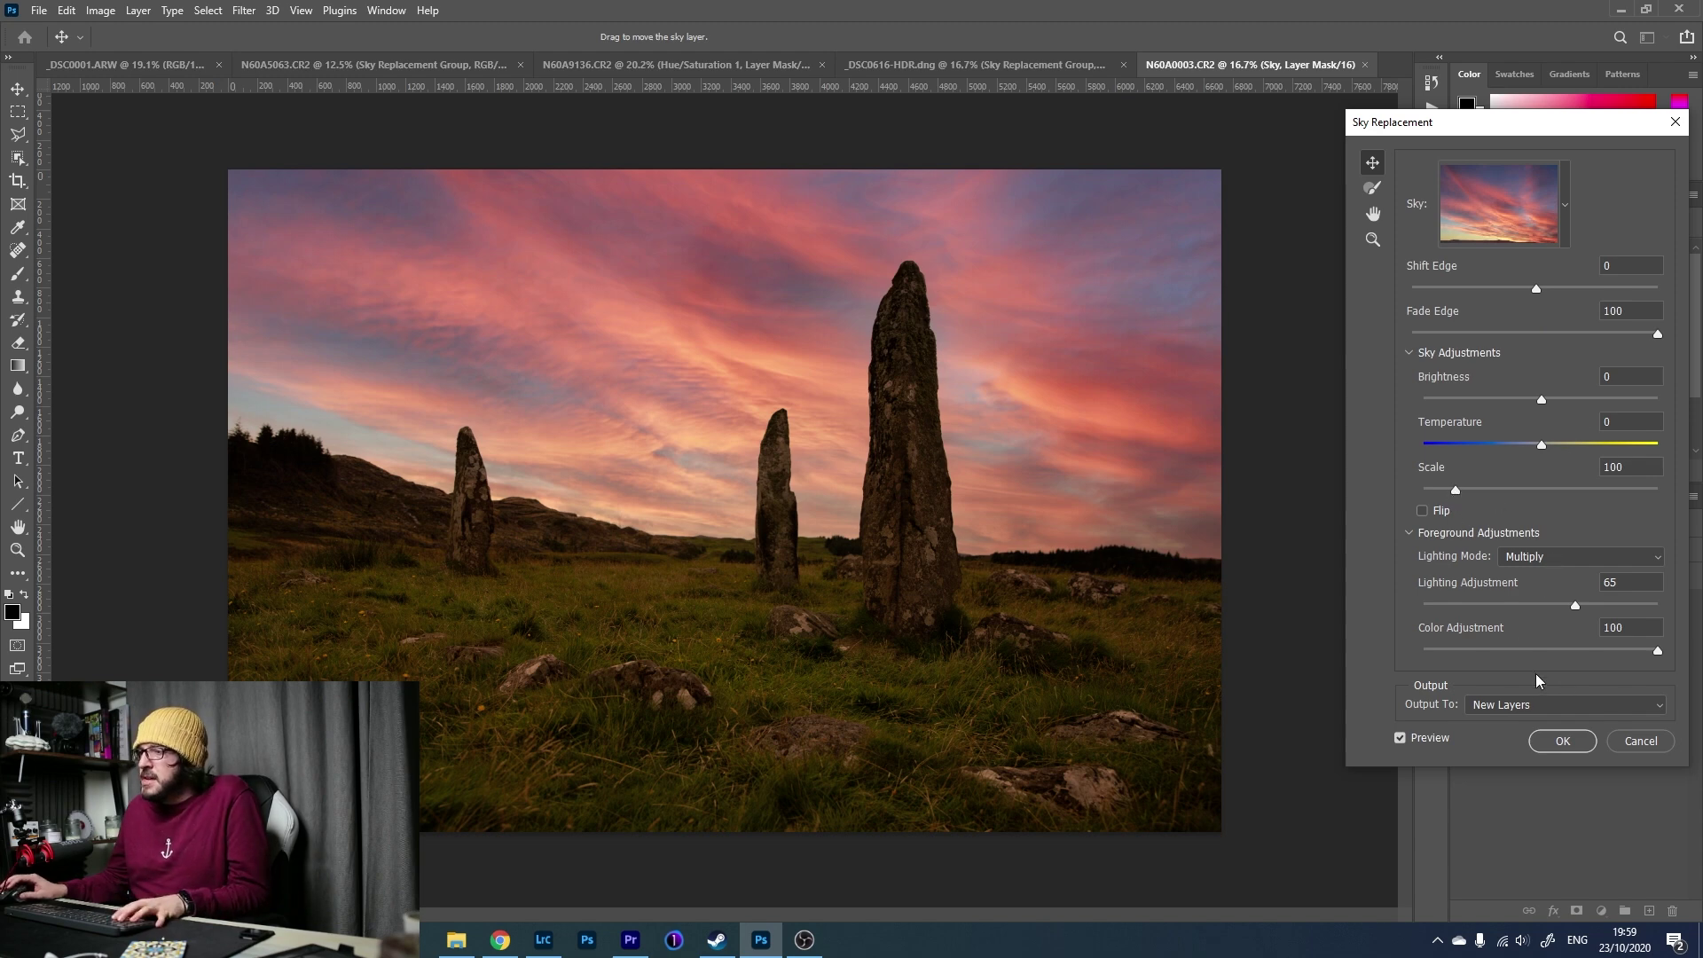
pyautogui.click(1554, 738)
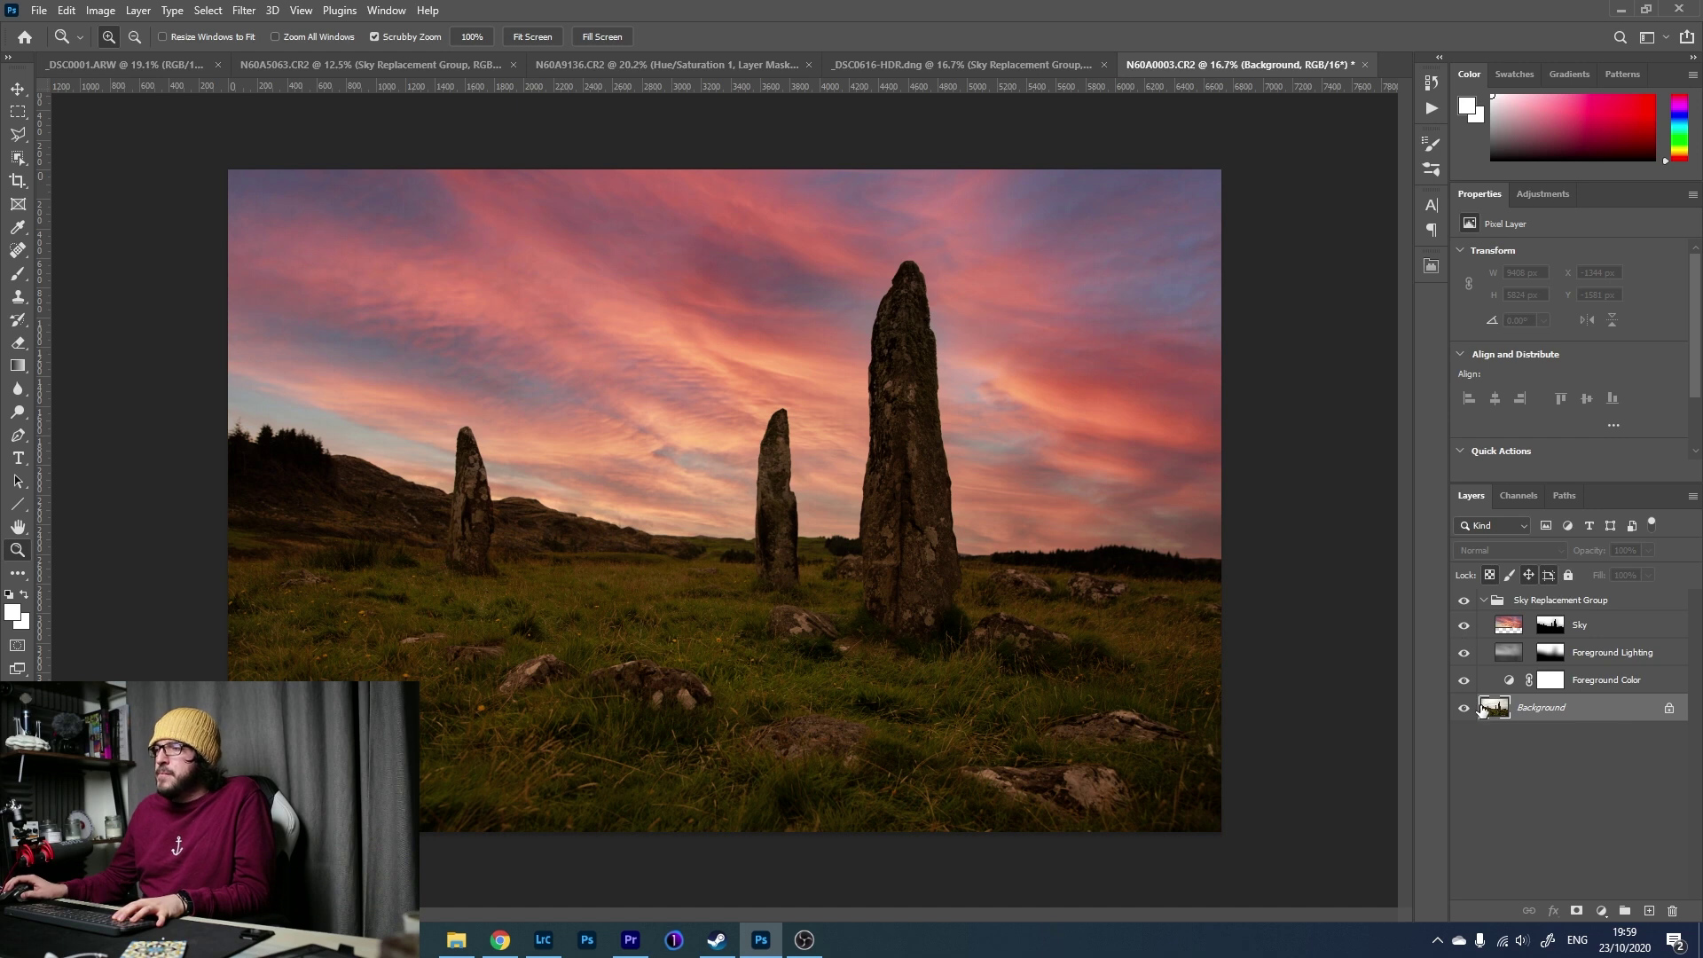
# Compare the standing stones photo with and without the Sky Replacement Group.
pyautogui.click(1485, 602)
pyautogui.click(1485, 602)
pyautogui.click(1465, 602)
pyautogui.click(1465, 601)
pyautogui.click(1464, 602)
pyautogui.click(1464, 601)
pyautogui.click(1464, 601)
pyautogui.click(1465, 602)
pyautogui.click(1464, 603)
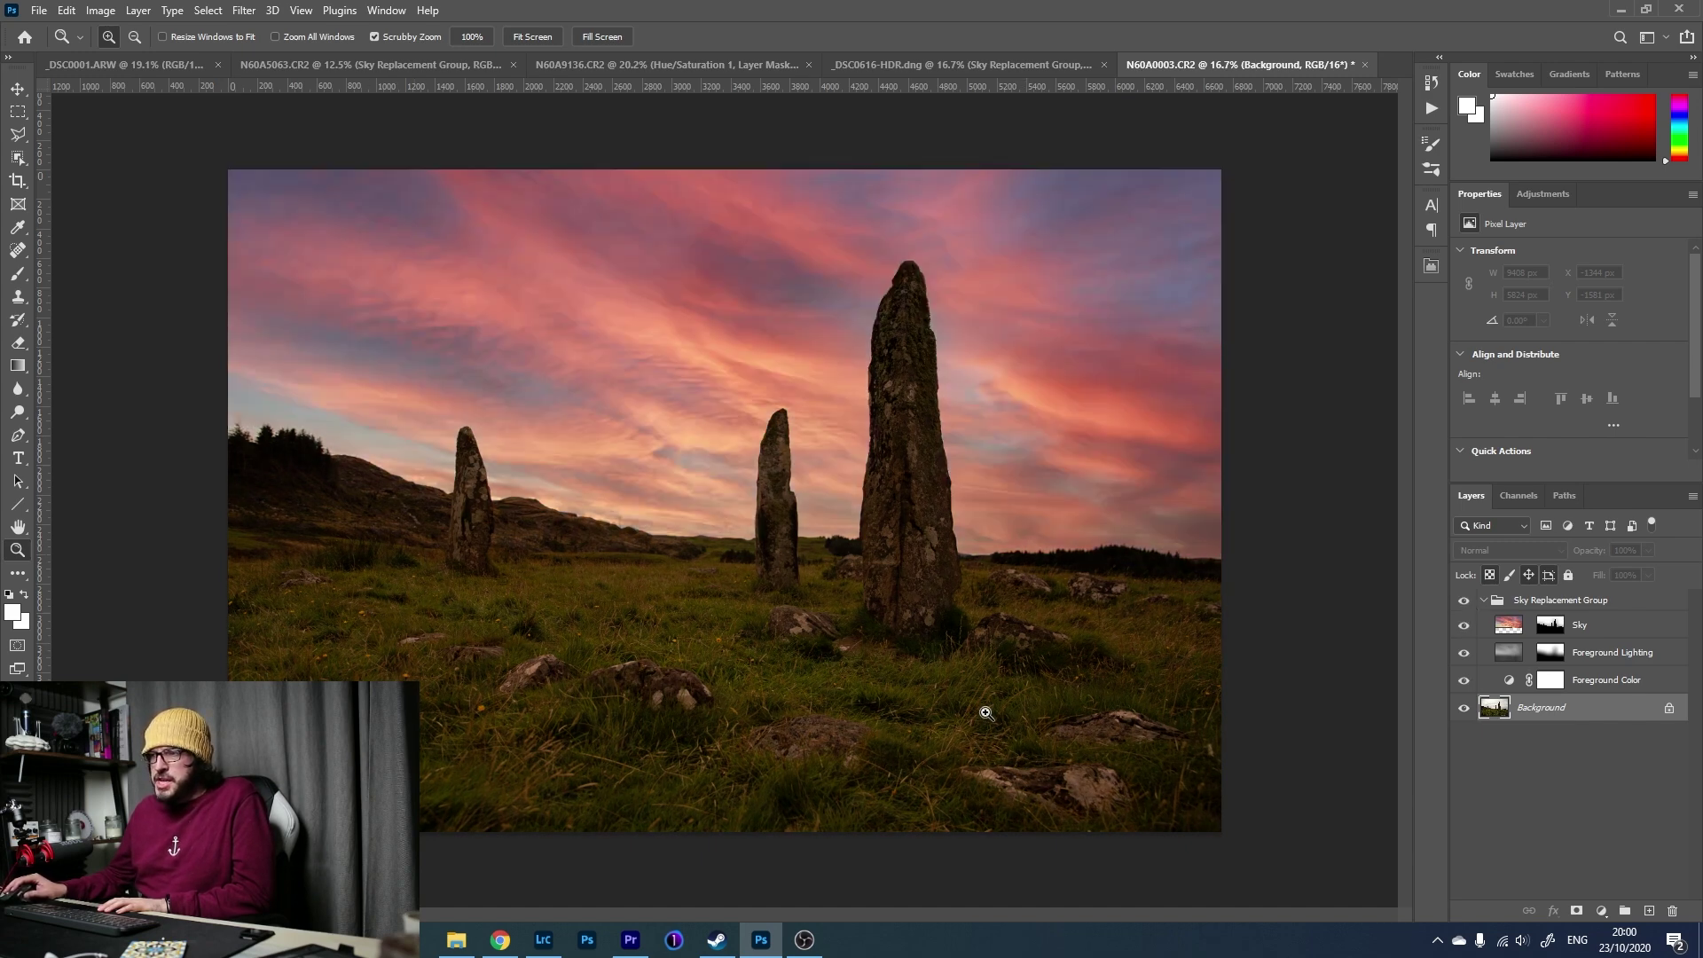
pyautogui.click(1464, 602)
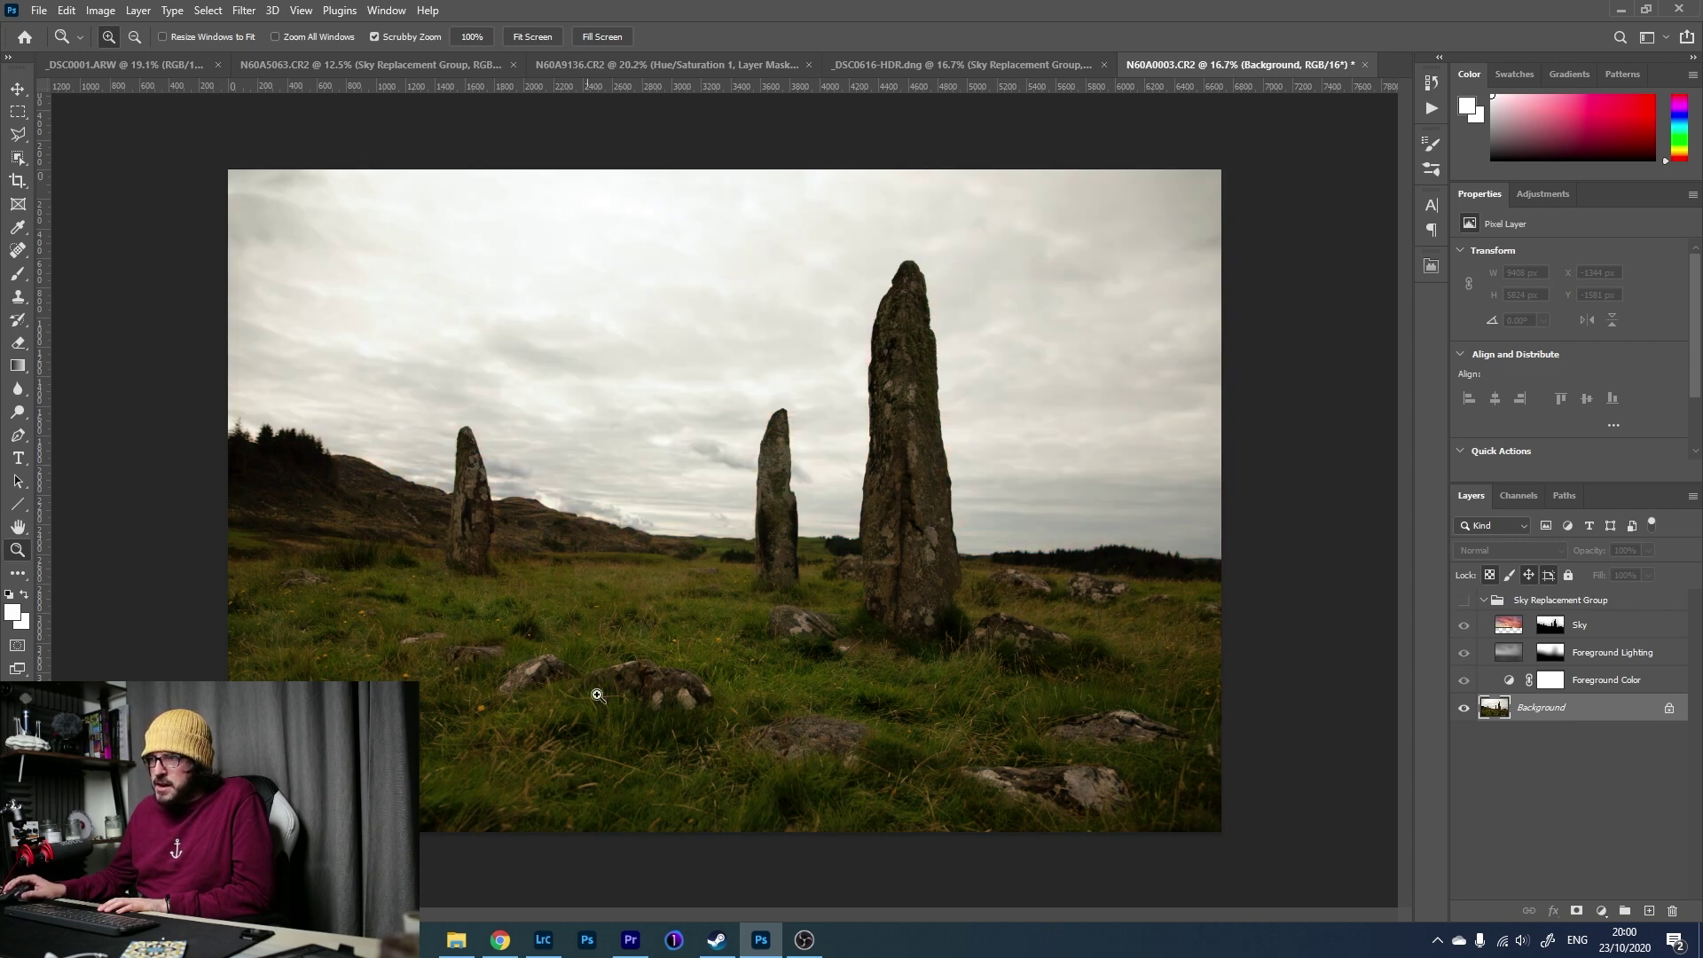
pyautogui.click(1465, 601)
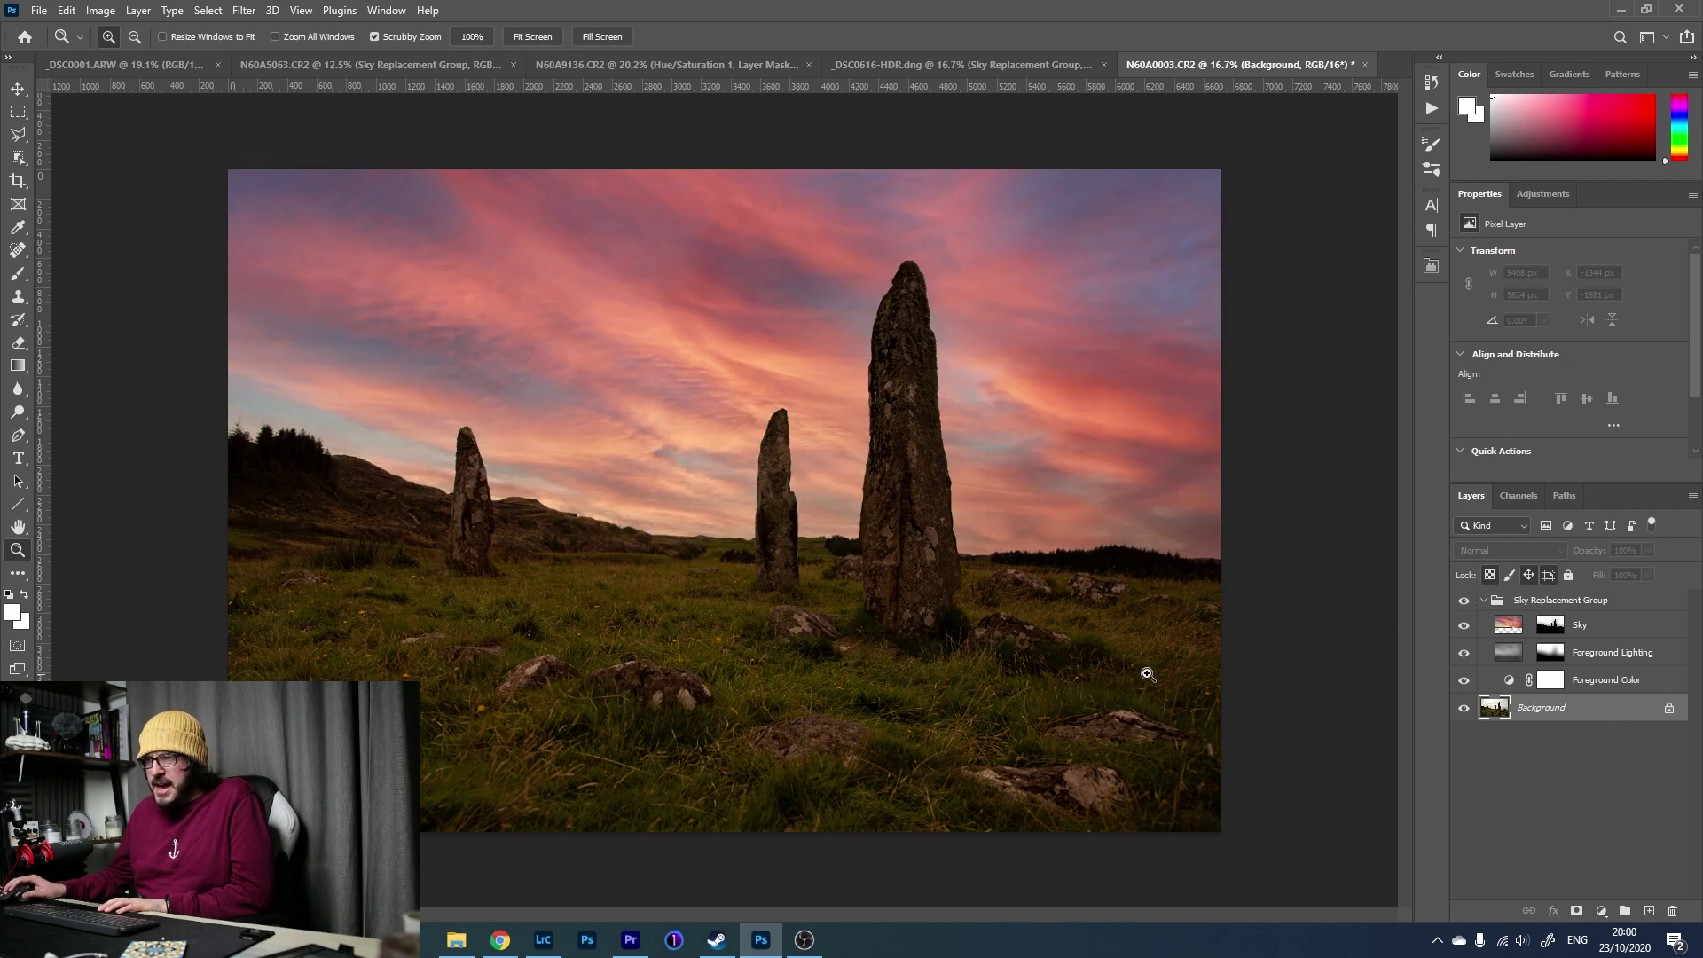
pyautogui.click(1465, 602)
pyautogui.click(1465, 602)
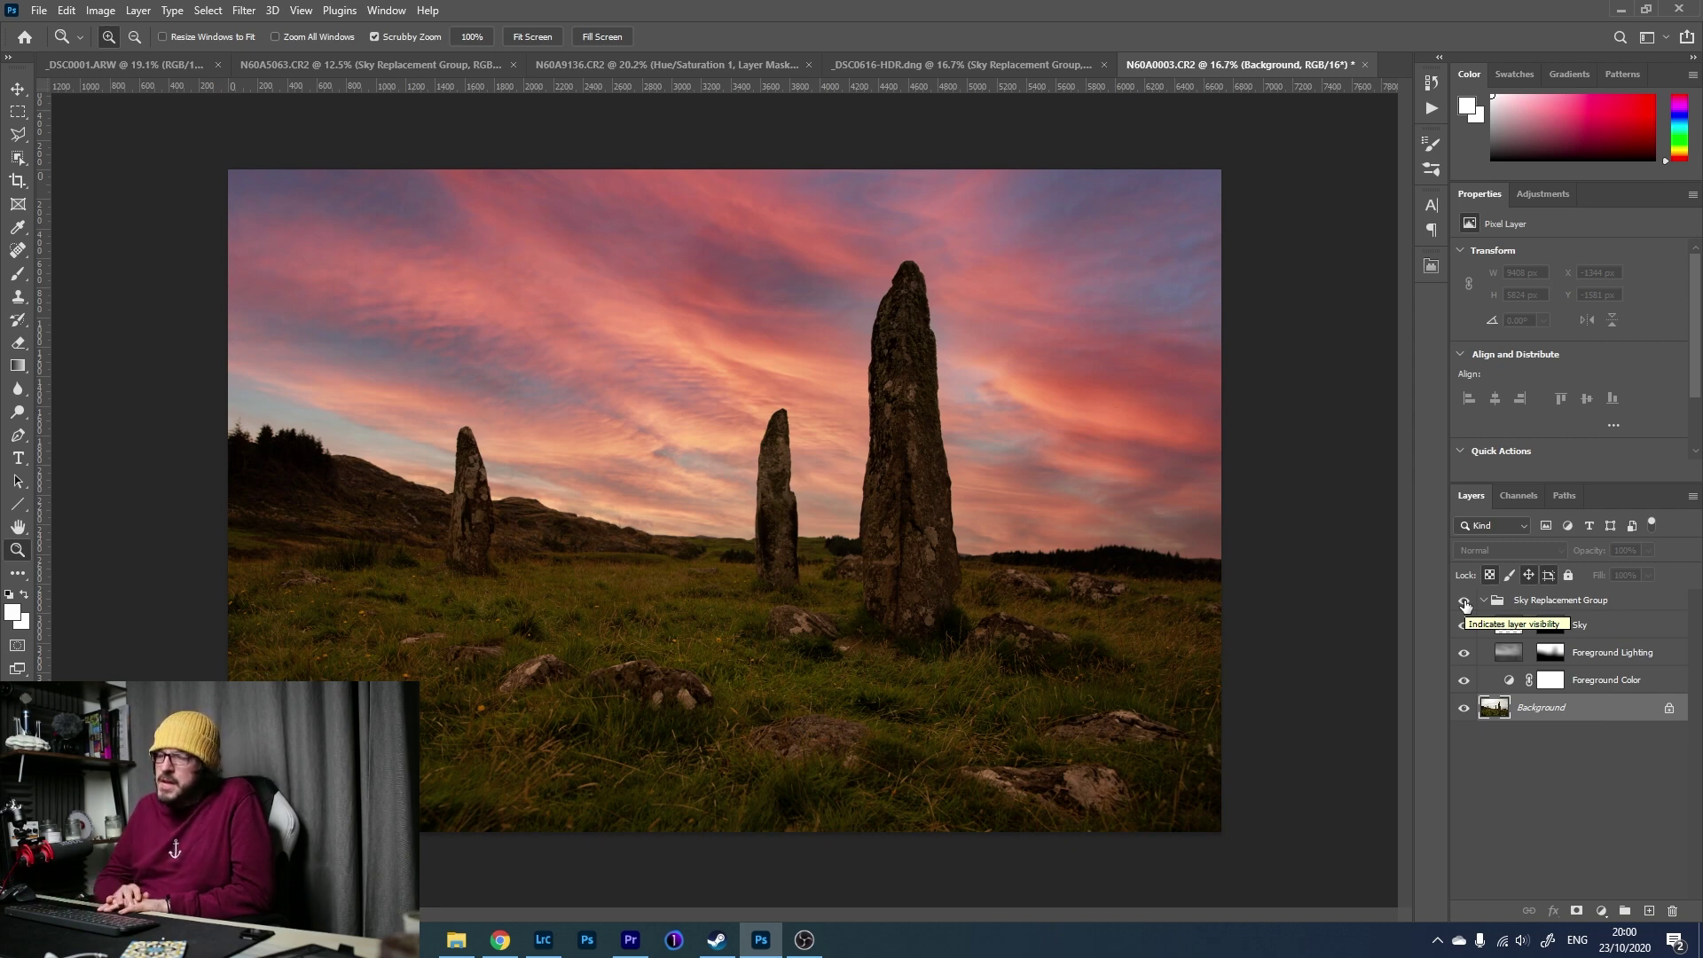
# Switch to Lightroom and send the autumn church photo _DSC0325.ARW to Photoshop for editing.
pyautogui.hotkey('alt', 'Tab')
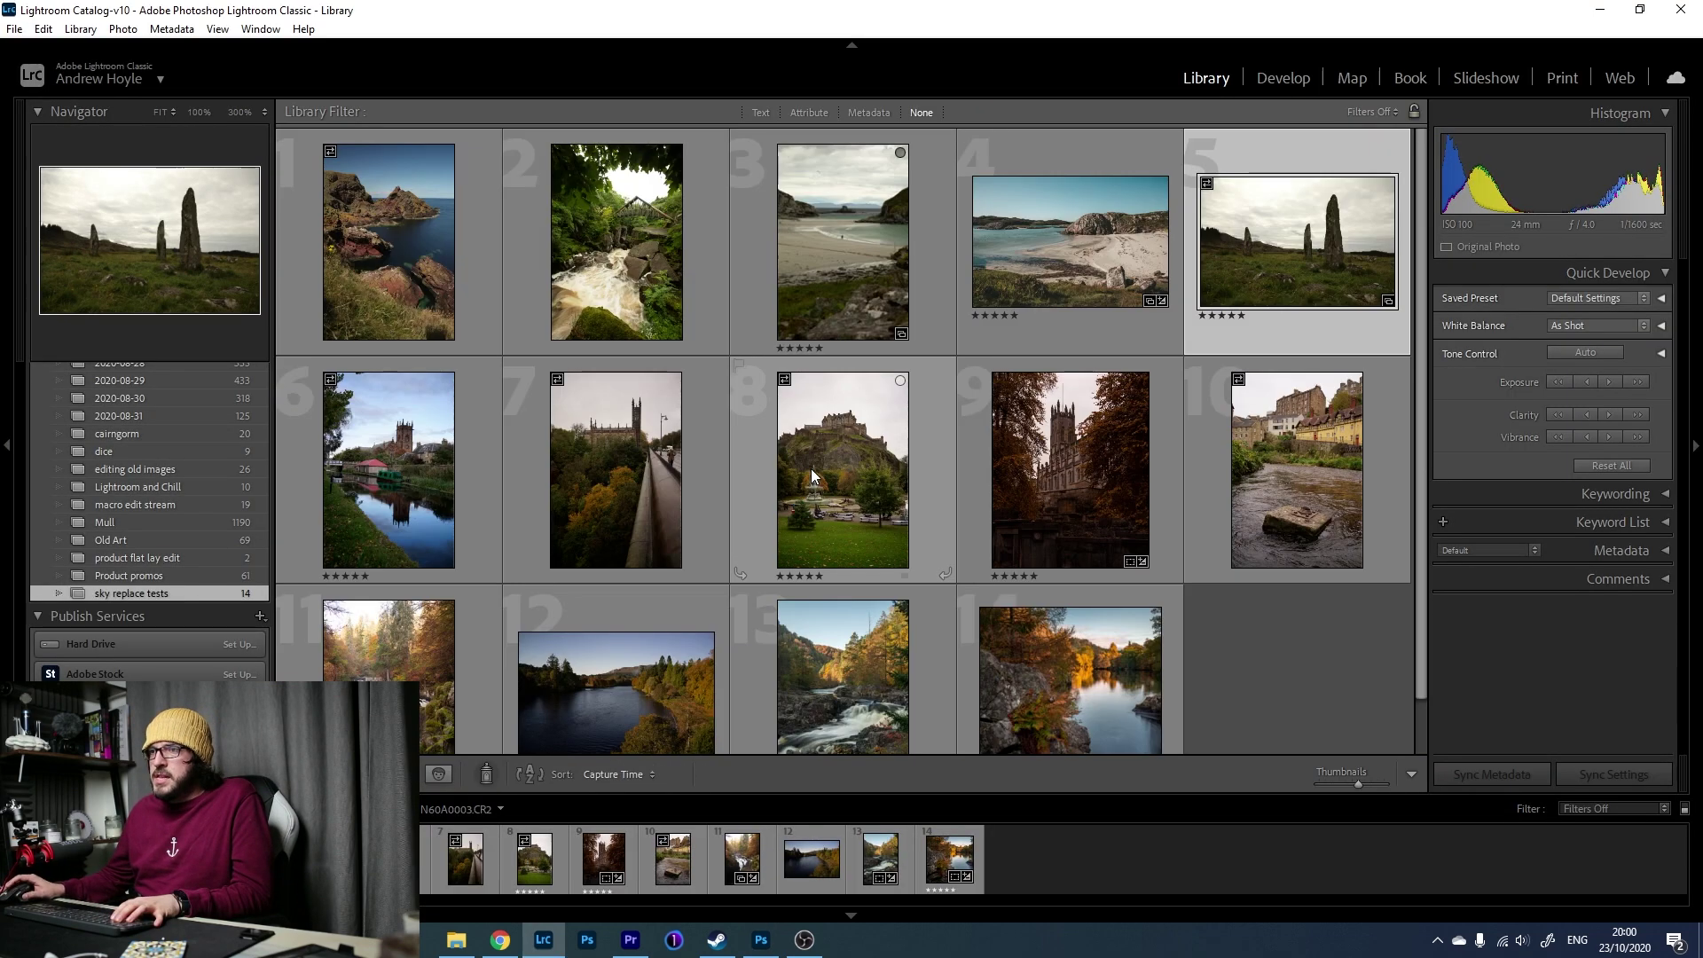
pyautogui.scroll(-2, 1006, 422)
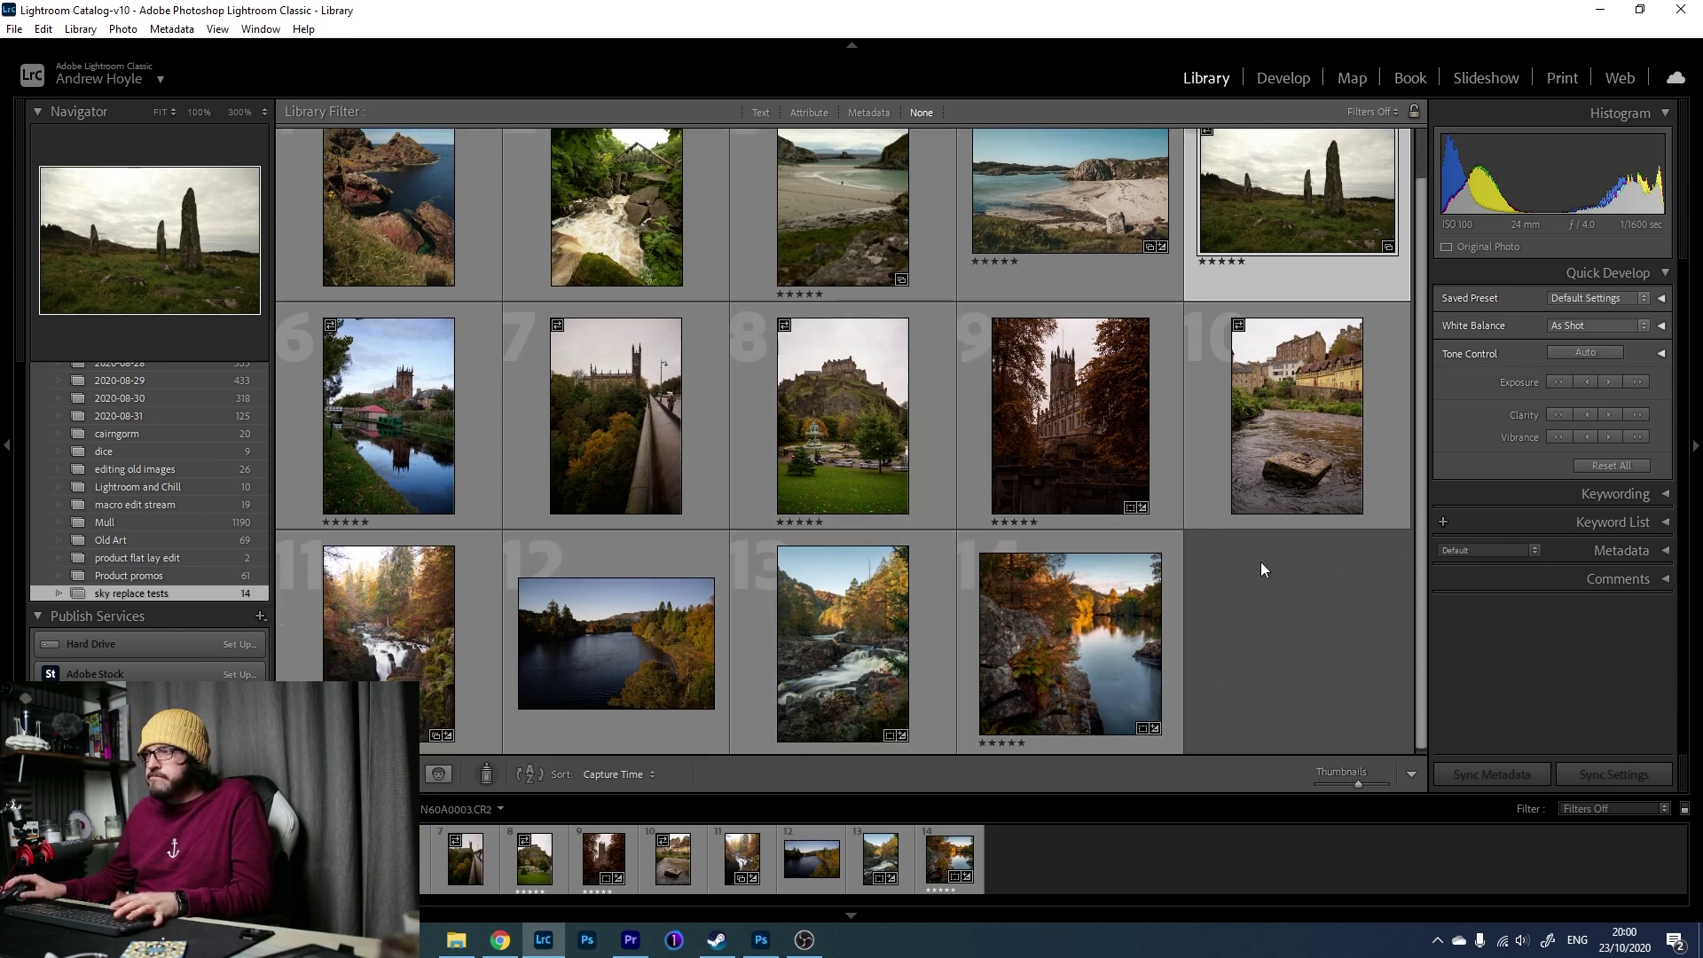
pyautogui.scroll(1, 1261, 563)
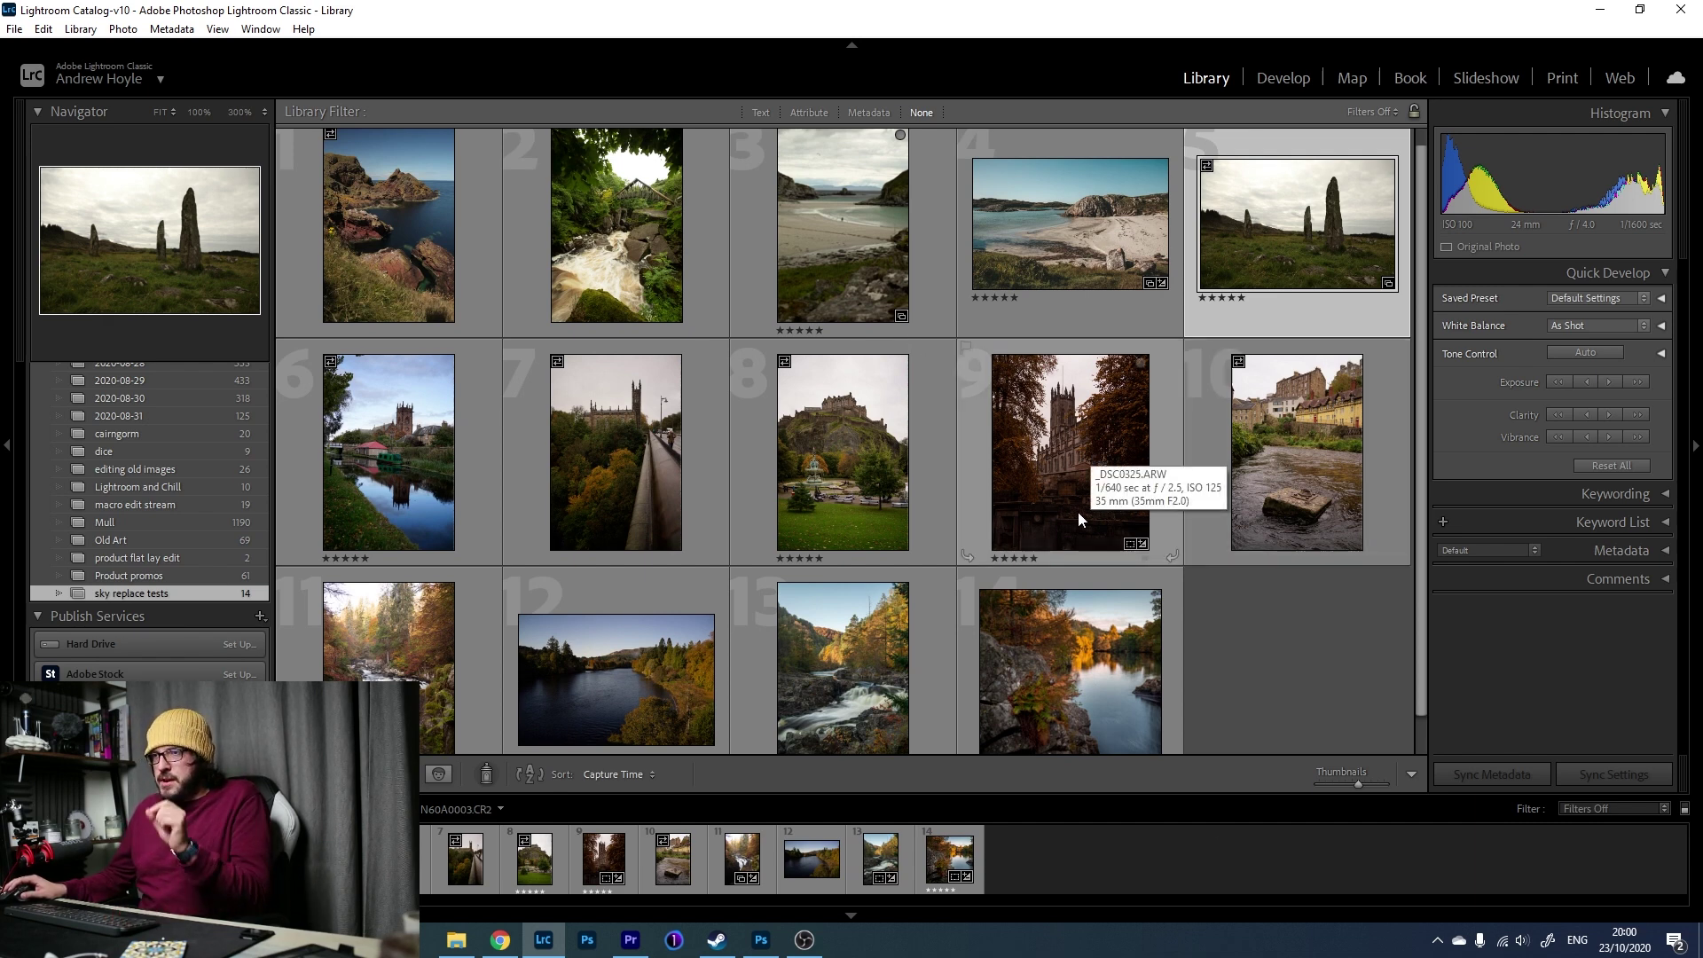
pyautogui.doubleClick(1069, 463)
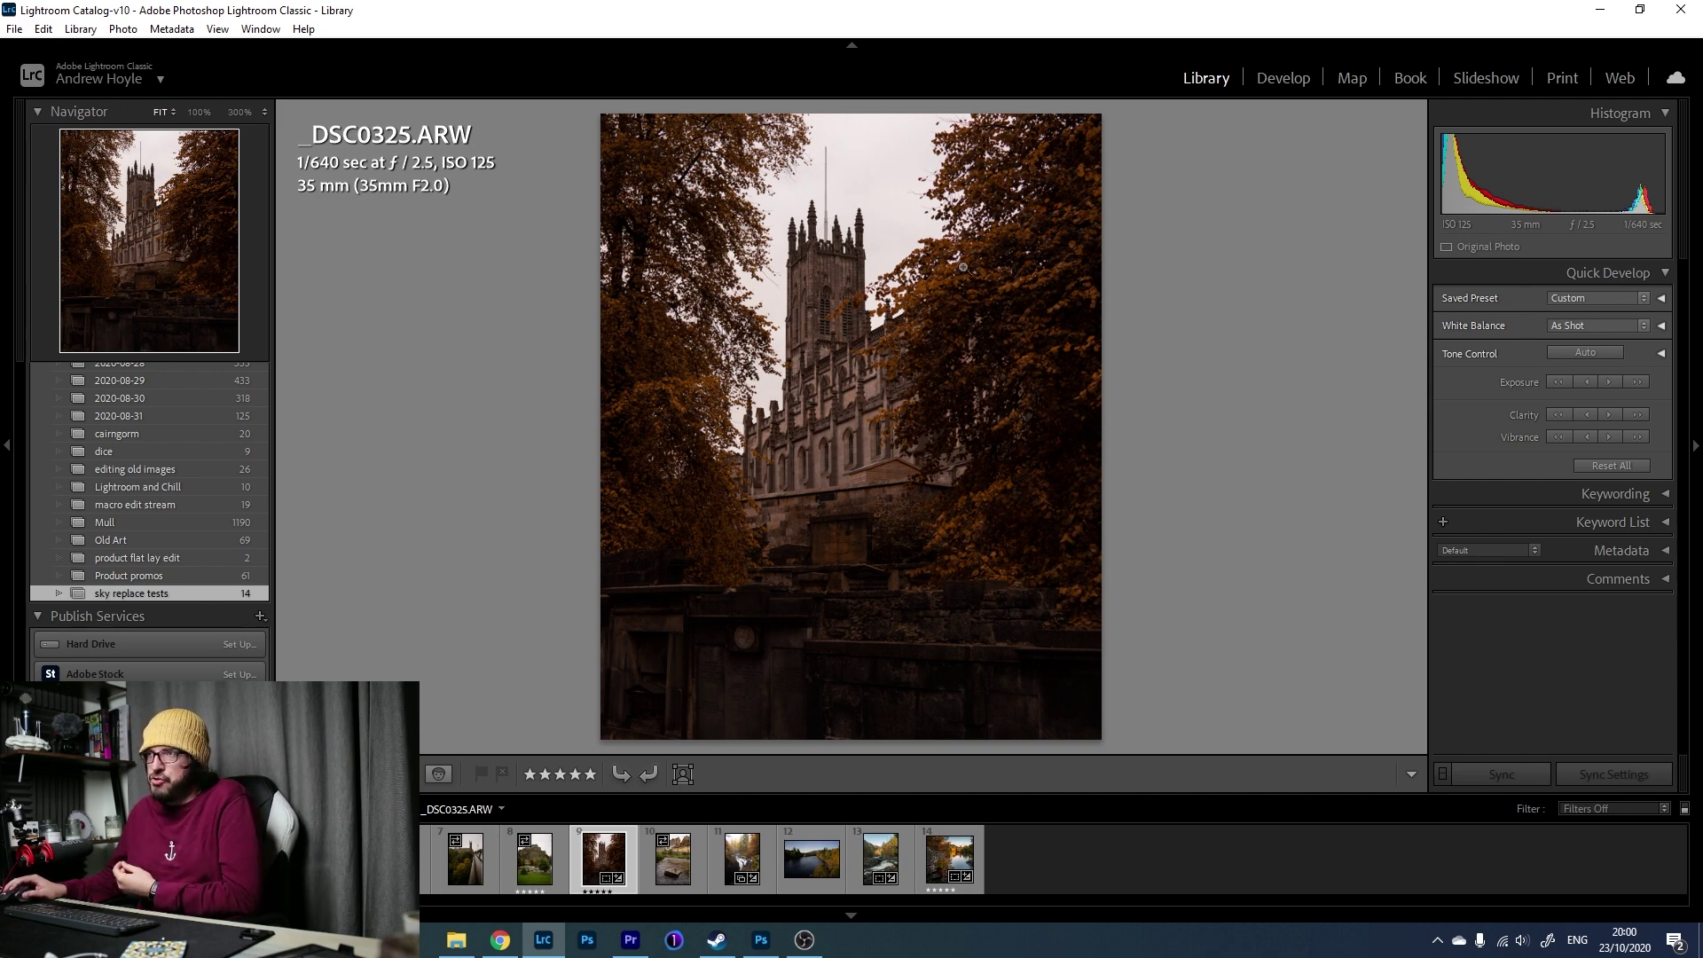
pyautogui.rightClick(808, 343)
pyautogui.moveTo(1003, 457)
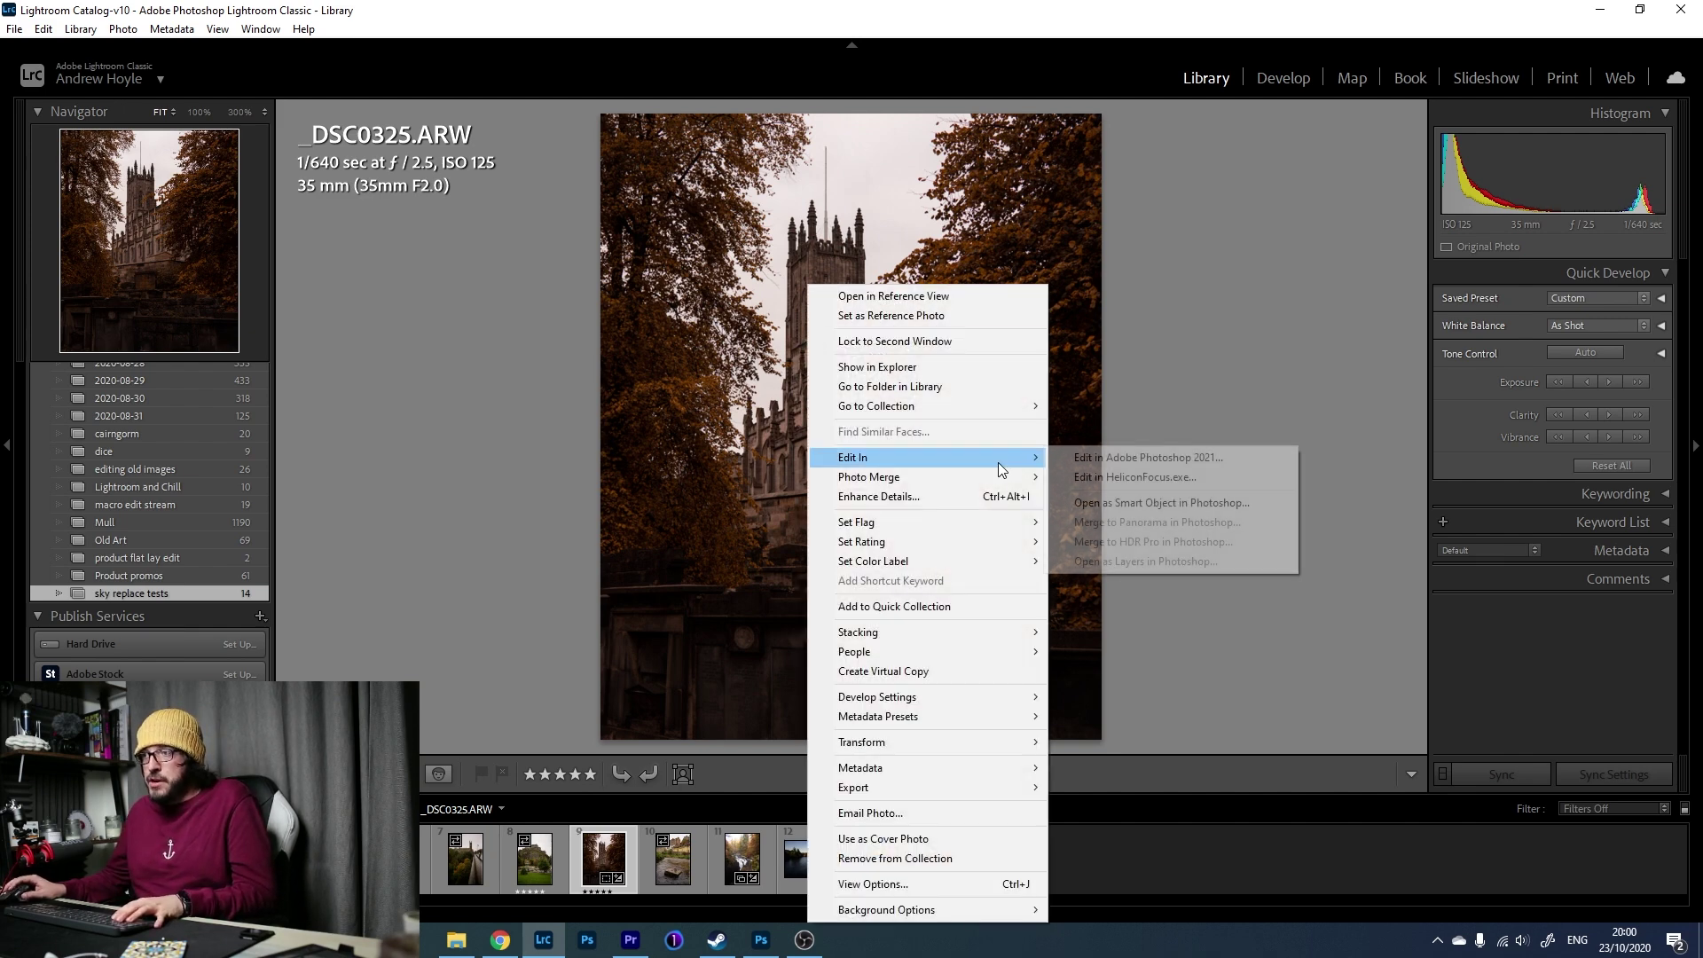
pyautogui.click(1068, 458)
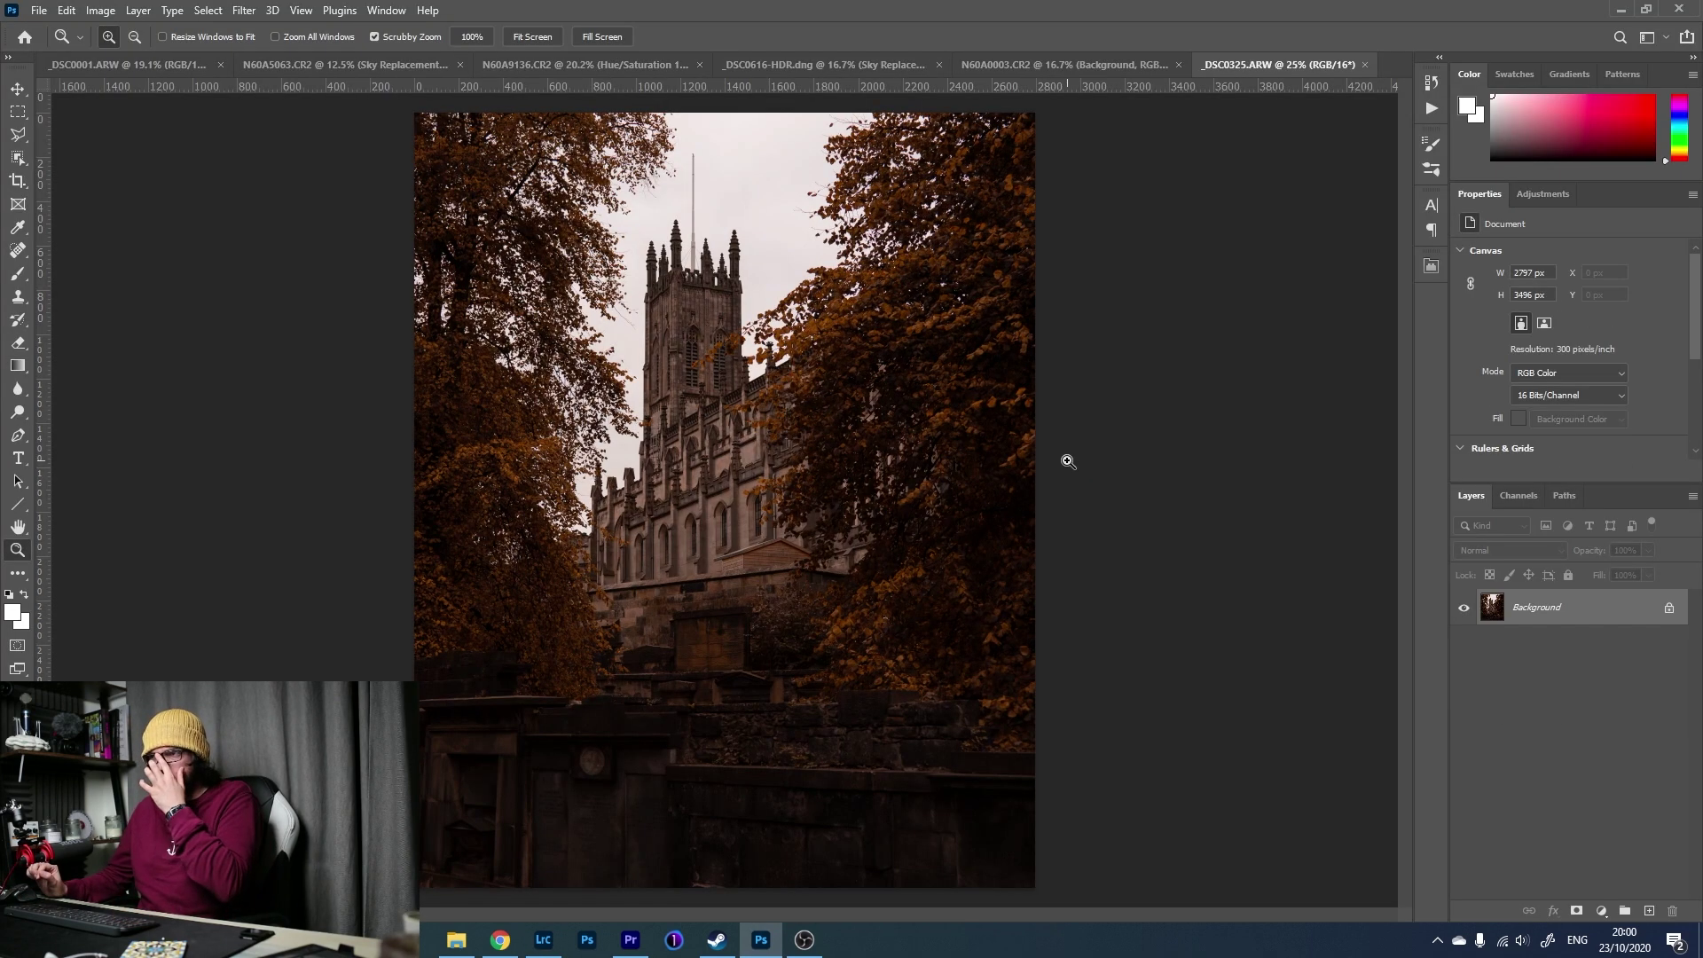
# Start Sky Replacement on the autumn church photo and bring up the sky presets.
pyautogui.click(39, 10)
pyautogui.moveTo(57, 8)
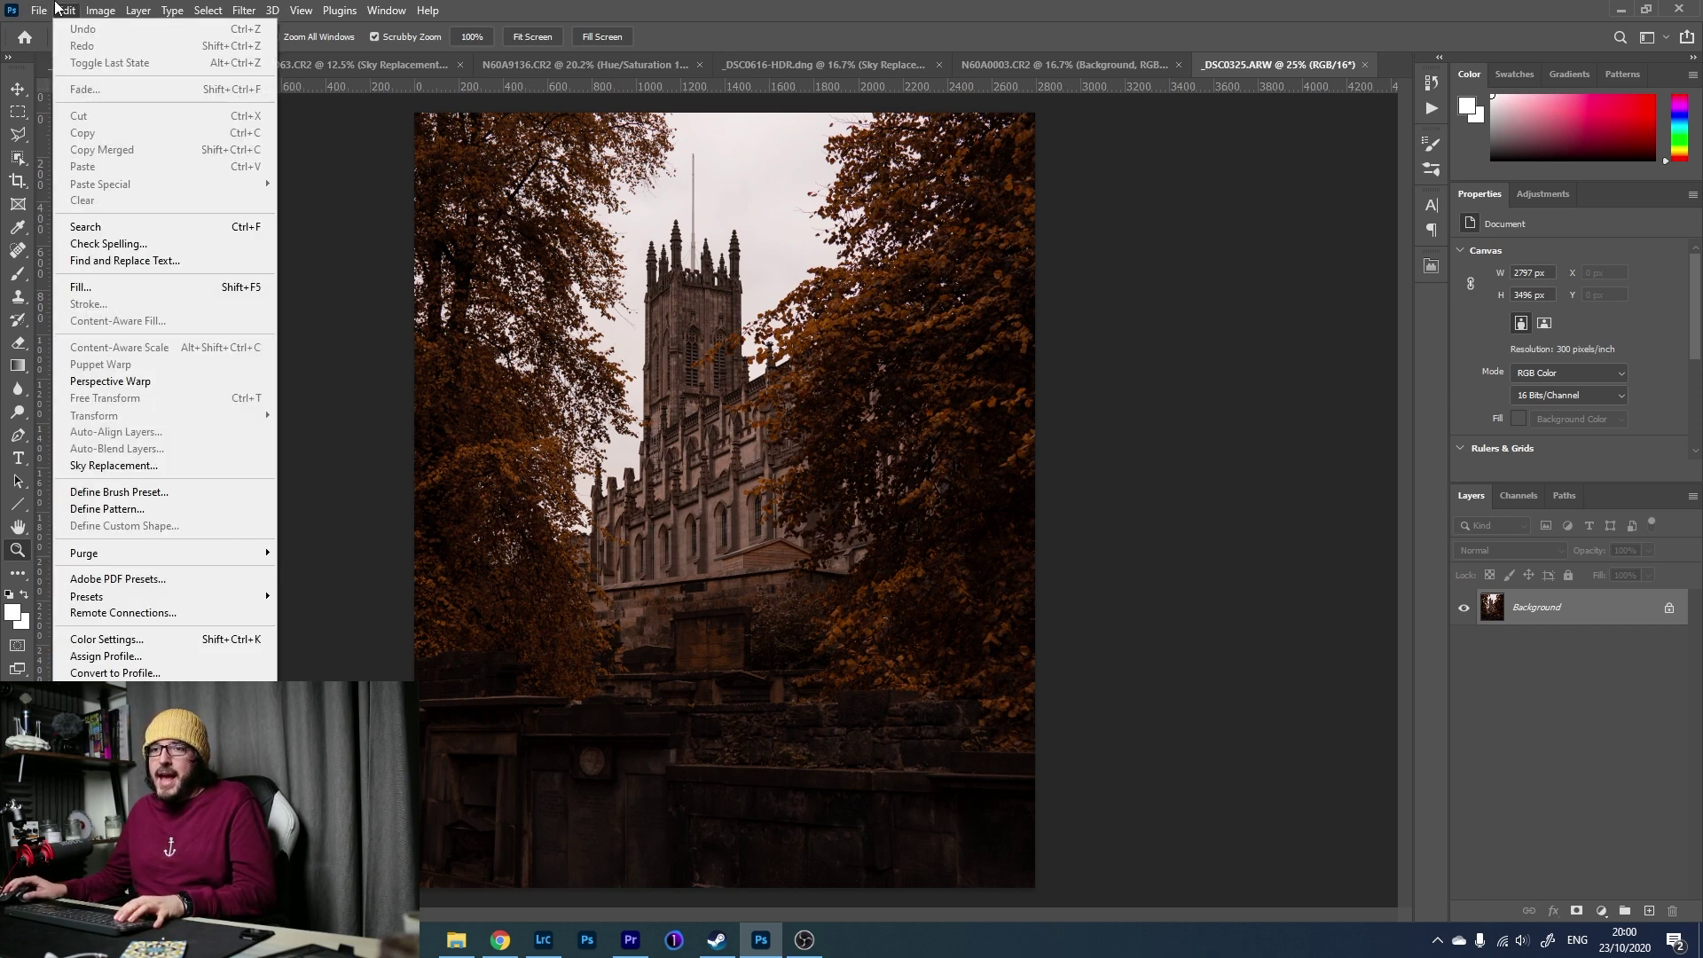
pyautogui.click(161, 473)
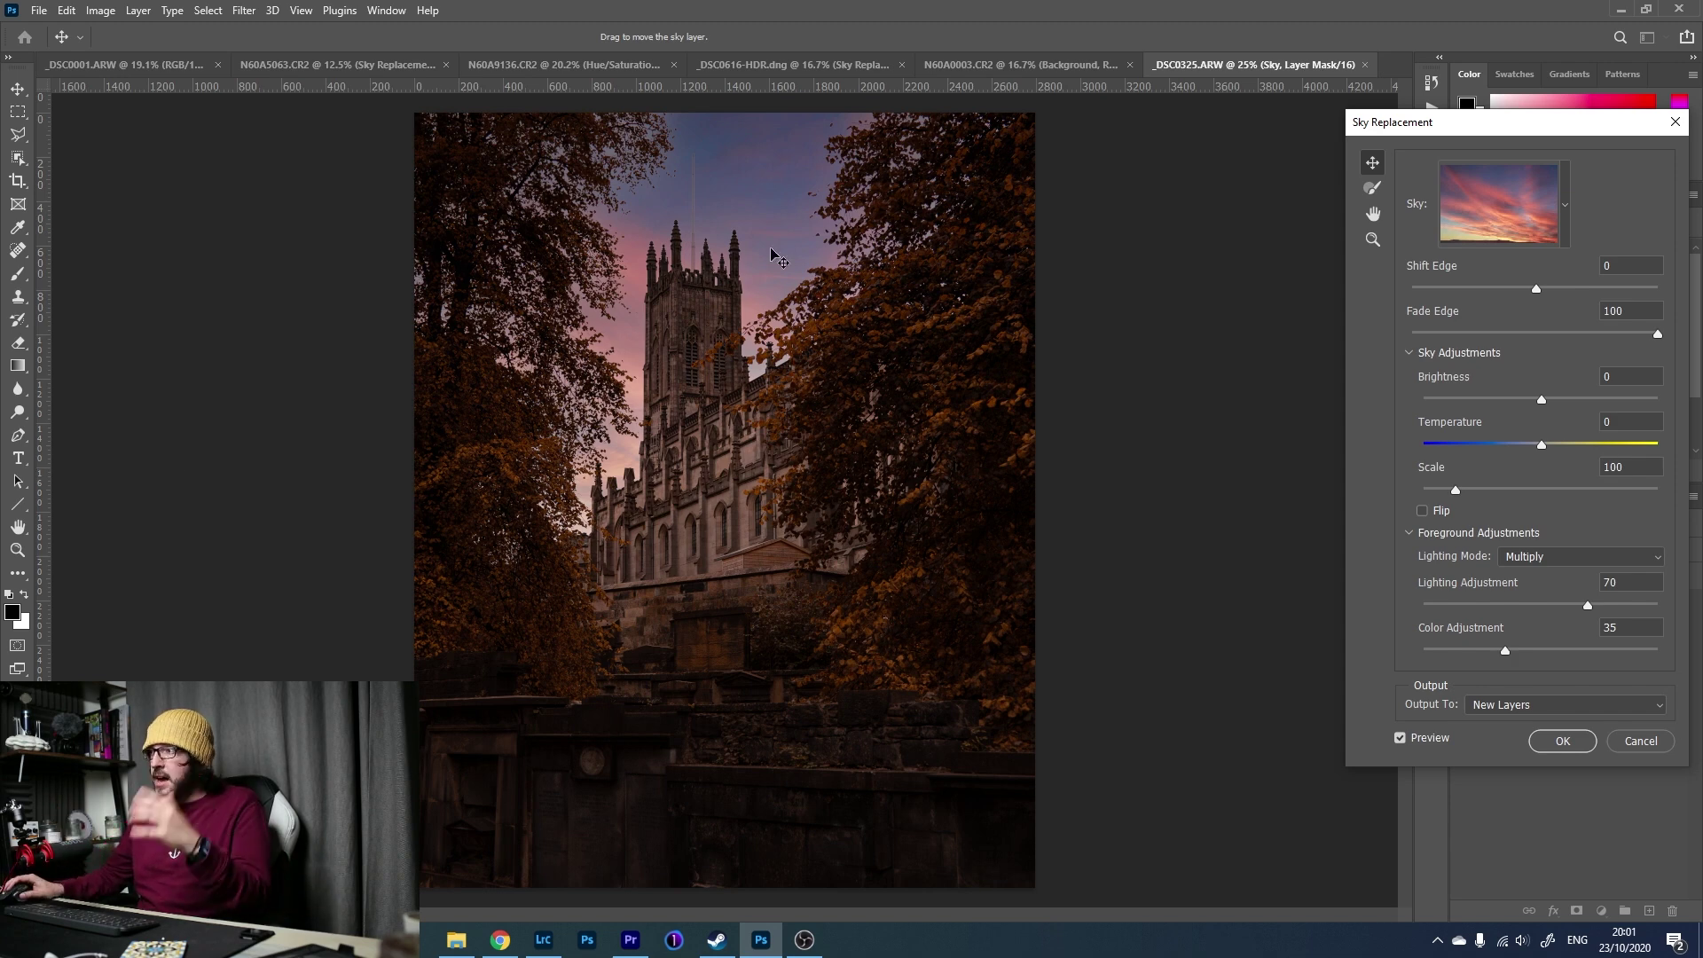
pyautogui.click(1567, 202)
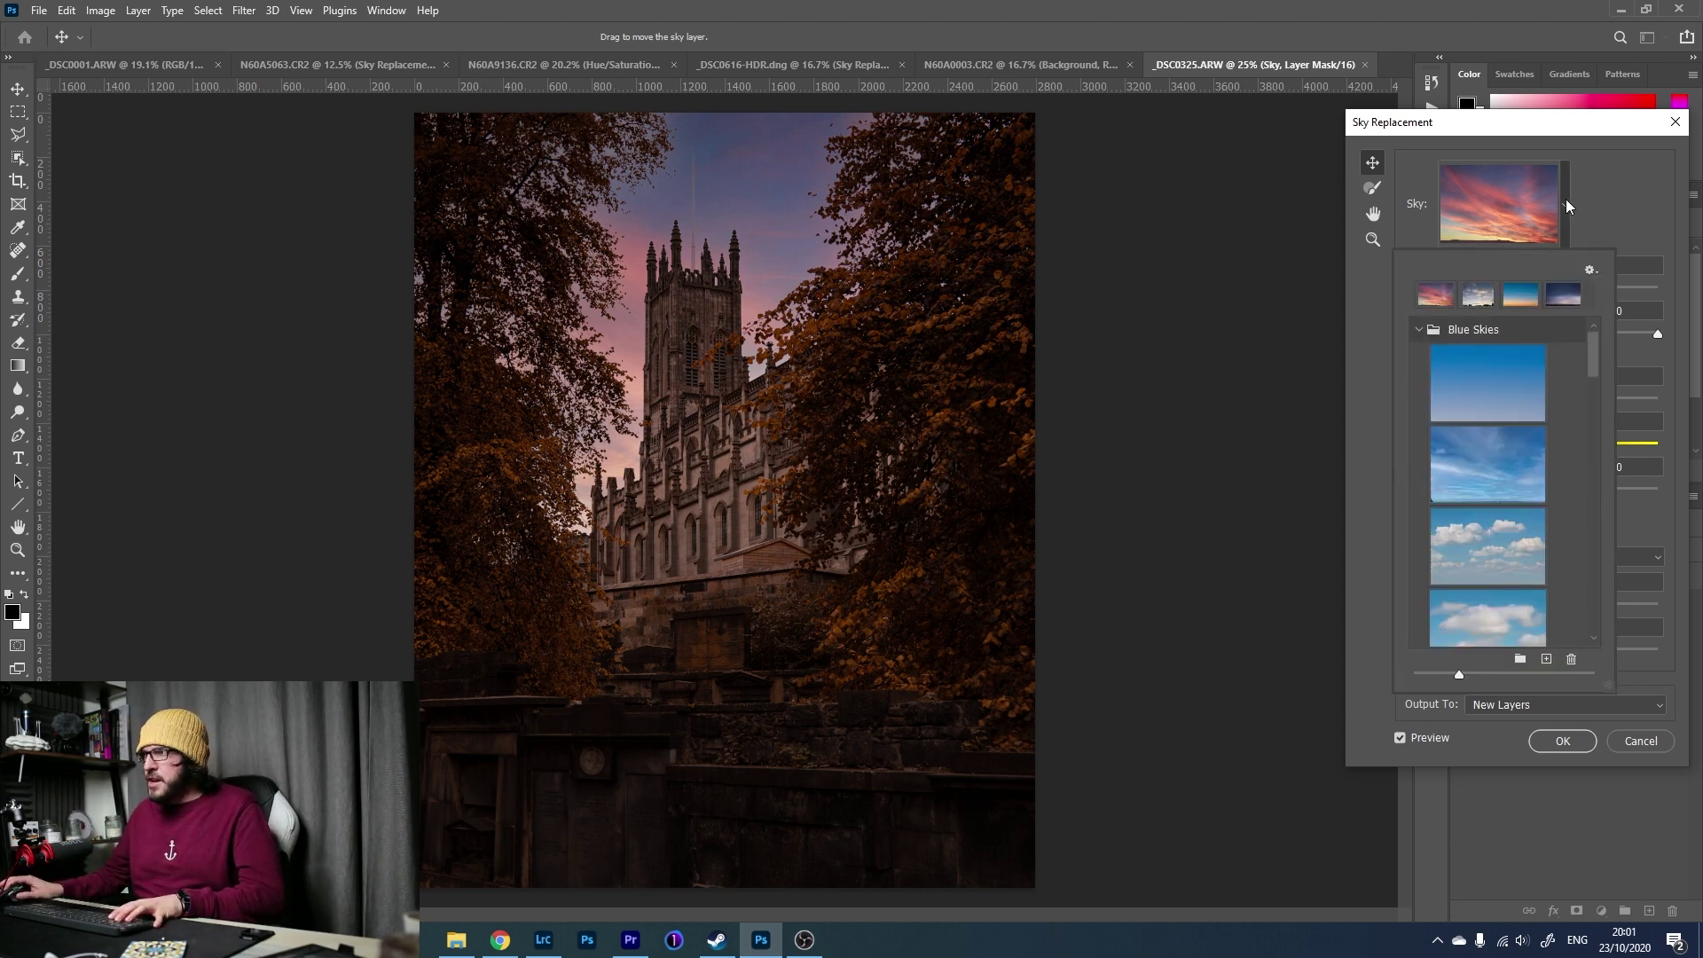
# Try a blue sky with puffy white clouds and a rippled-cloud blue sky behind the church.
pyautogui.click(1495, 546)
pyautogui.scroll(-5, 1494, 463)
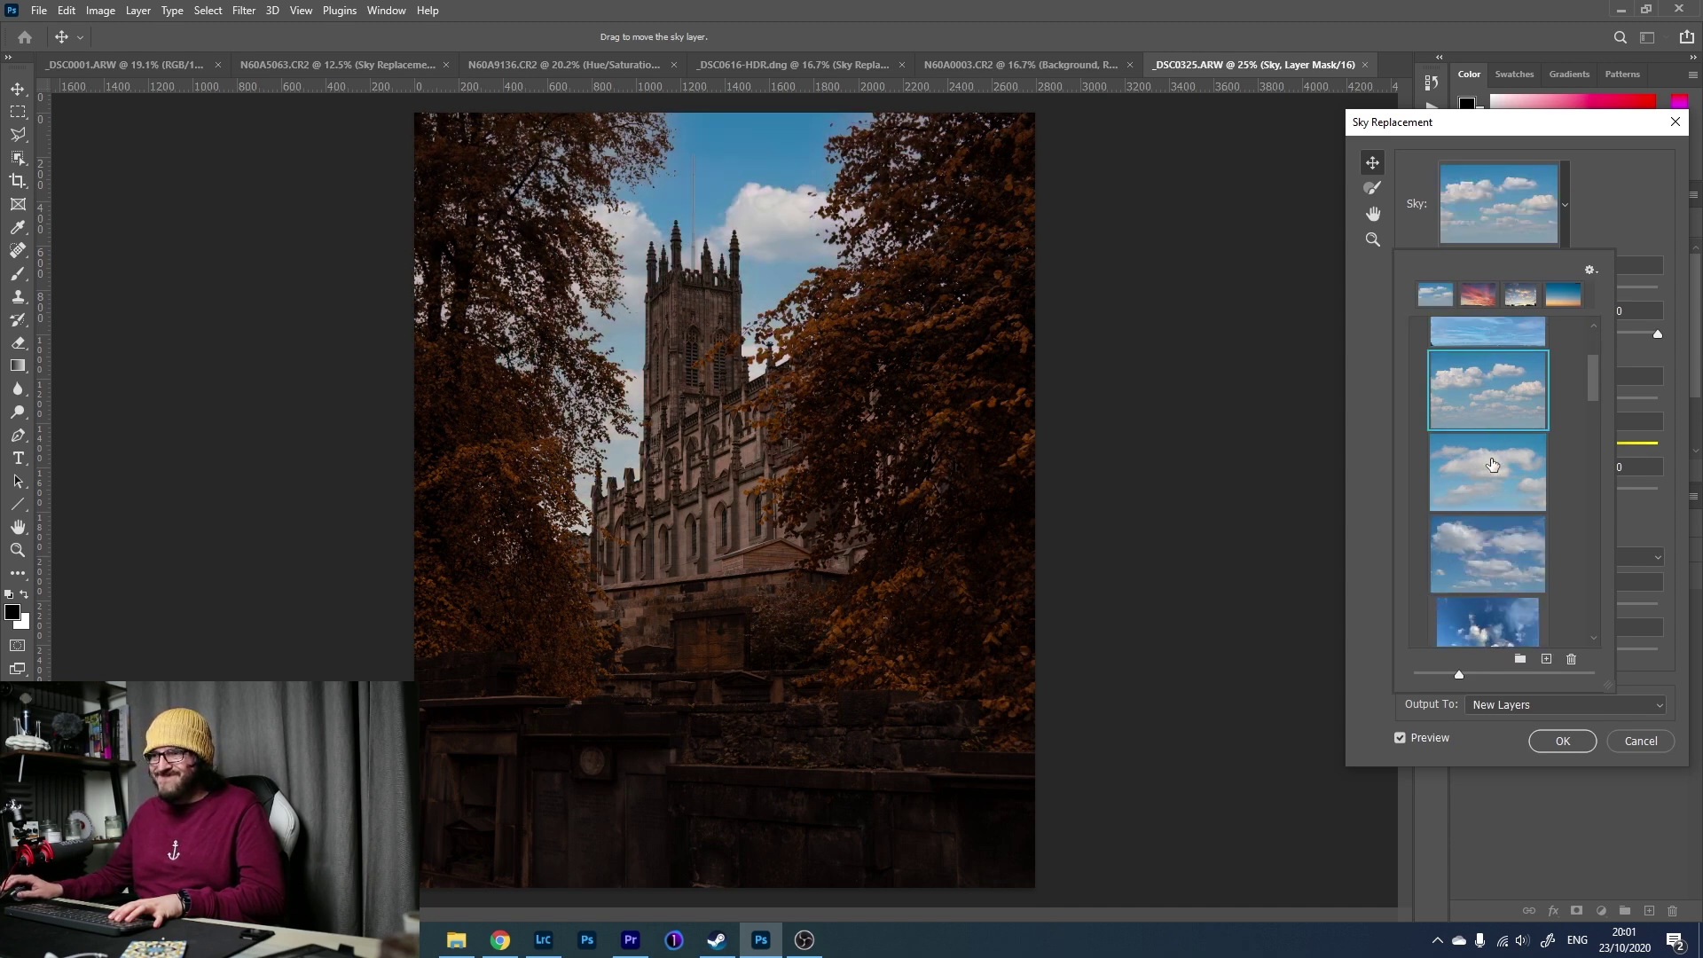
pyautogui.scroll(-2, 1491, 467)
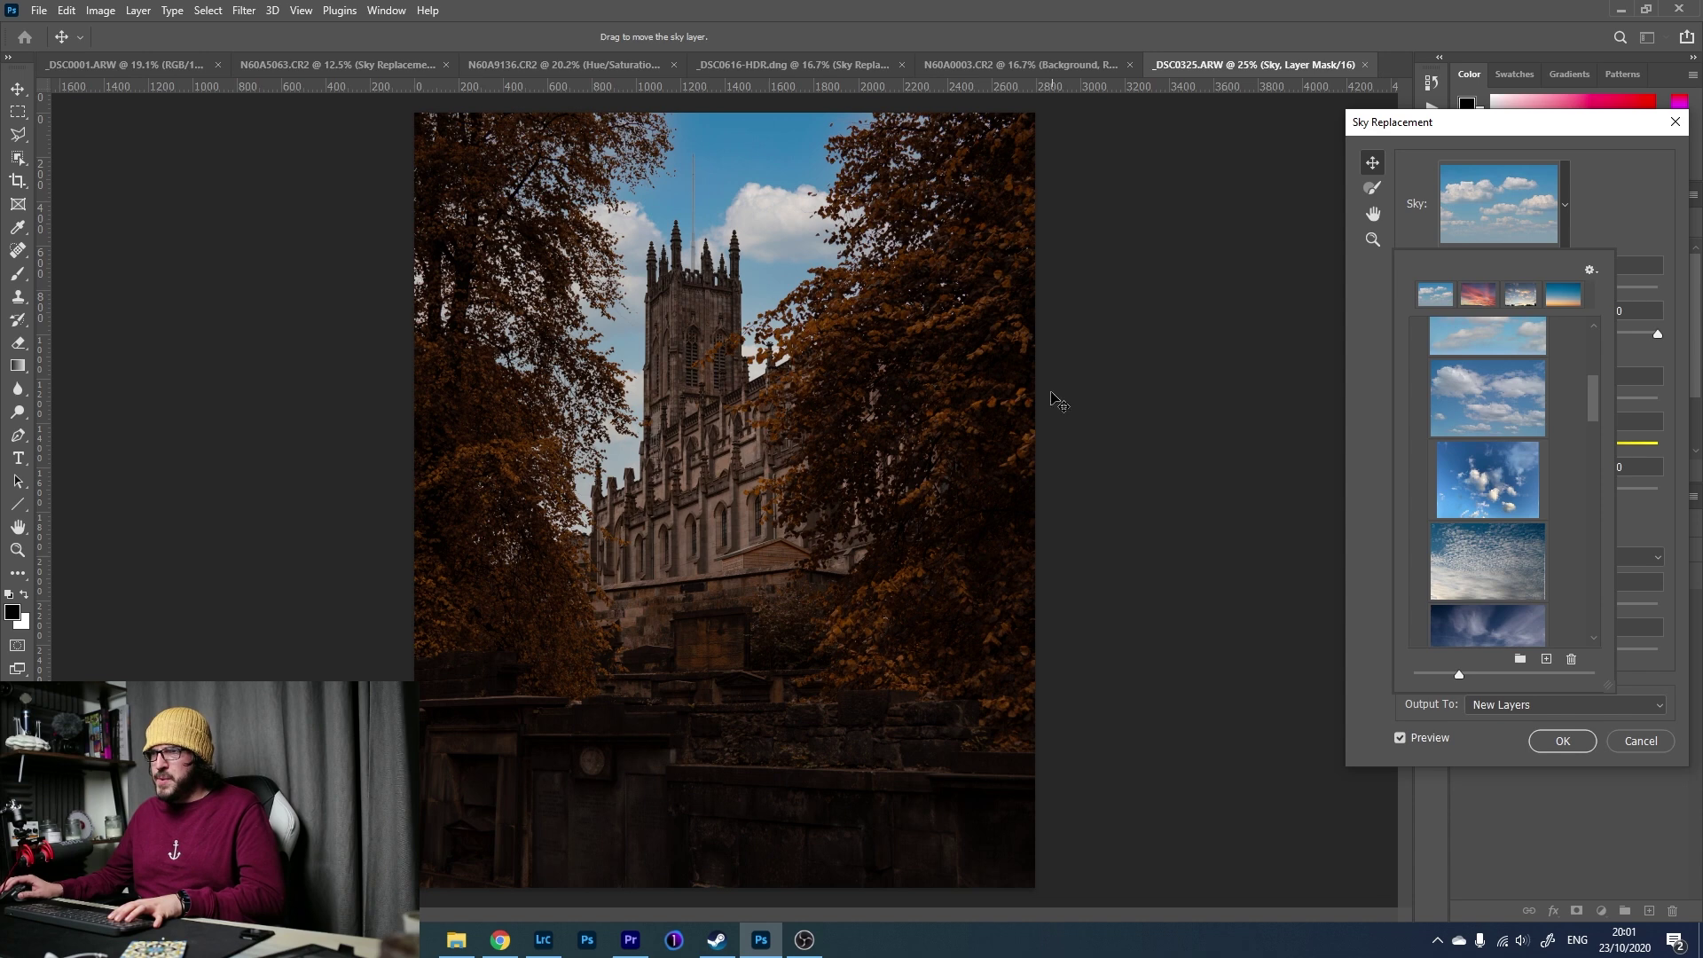
pyautogui.click(1517, 570)
pyautogui.scroll(-2, 1521, 566)
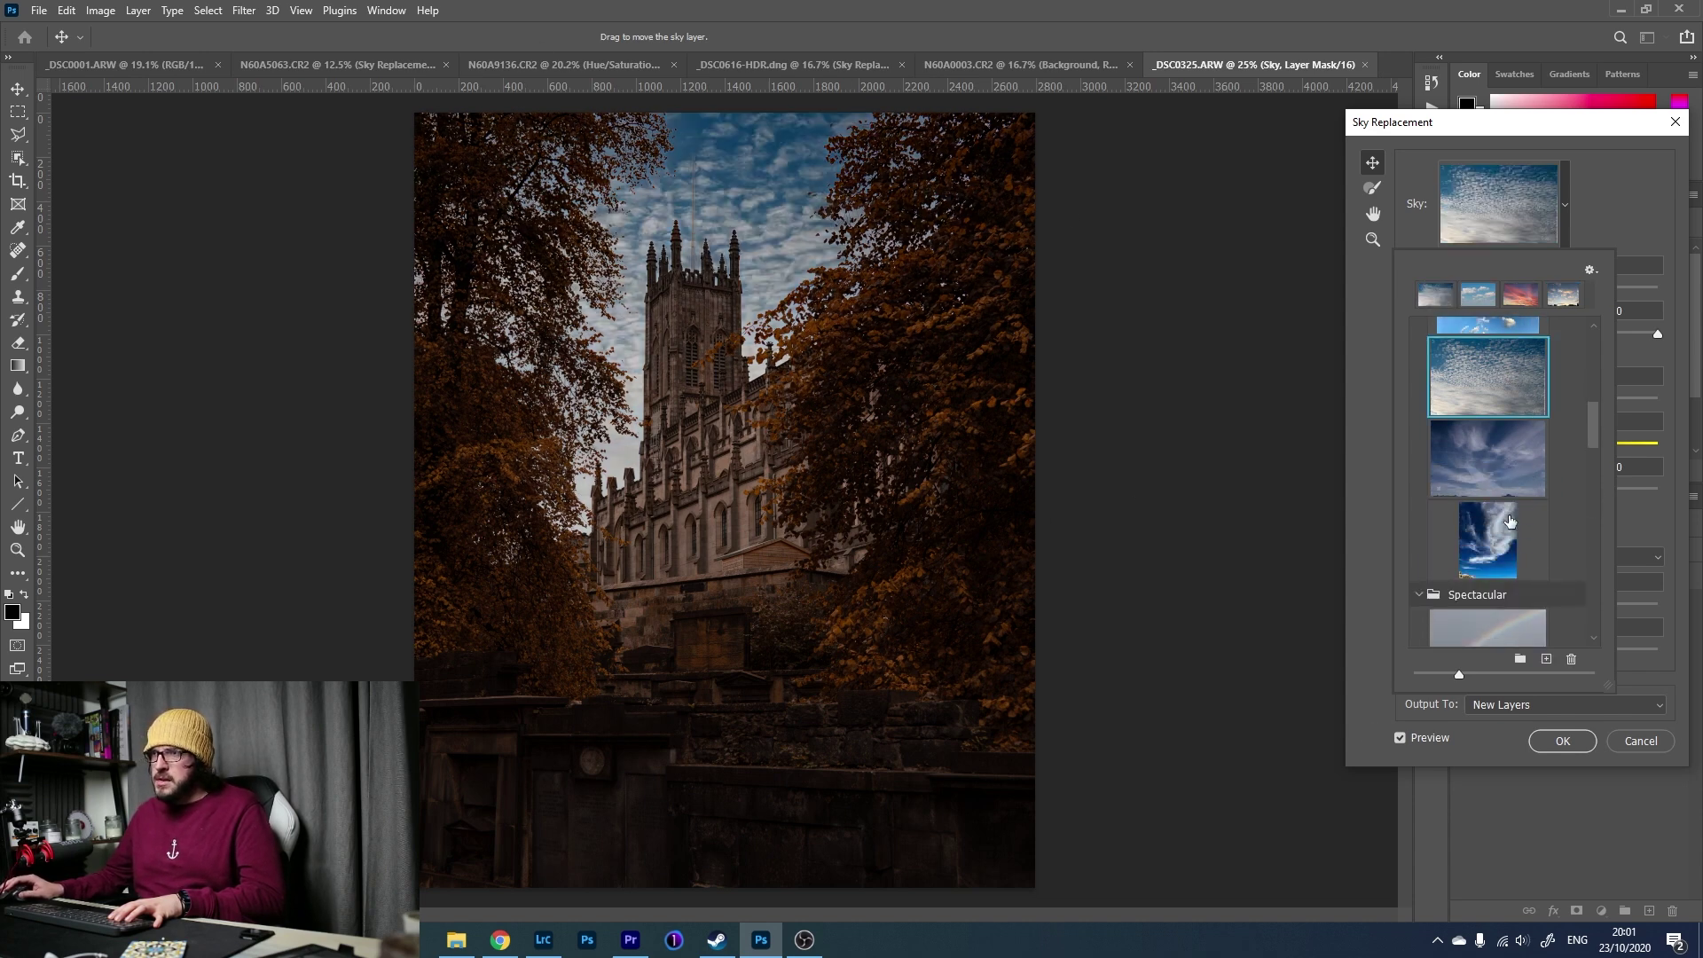
# Choose the portrait pink-and-blue sunset from Spectacular and apply it to new layers with Lighting Adjustment 65 and Color Adjustment about 88.
pyautogui.scroll(-3, 1511, 522)
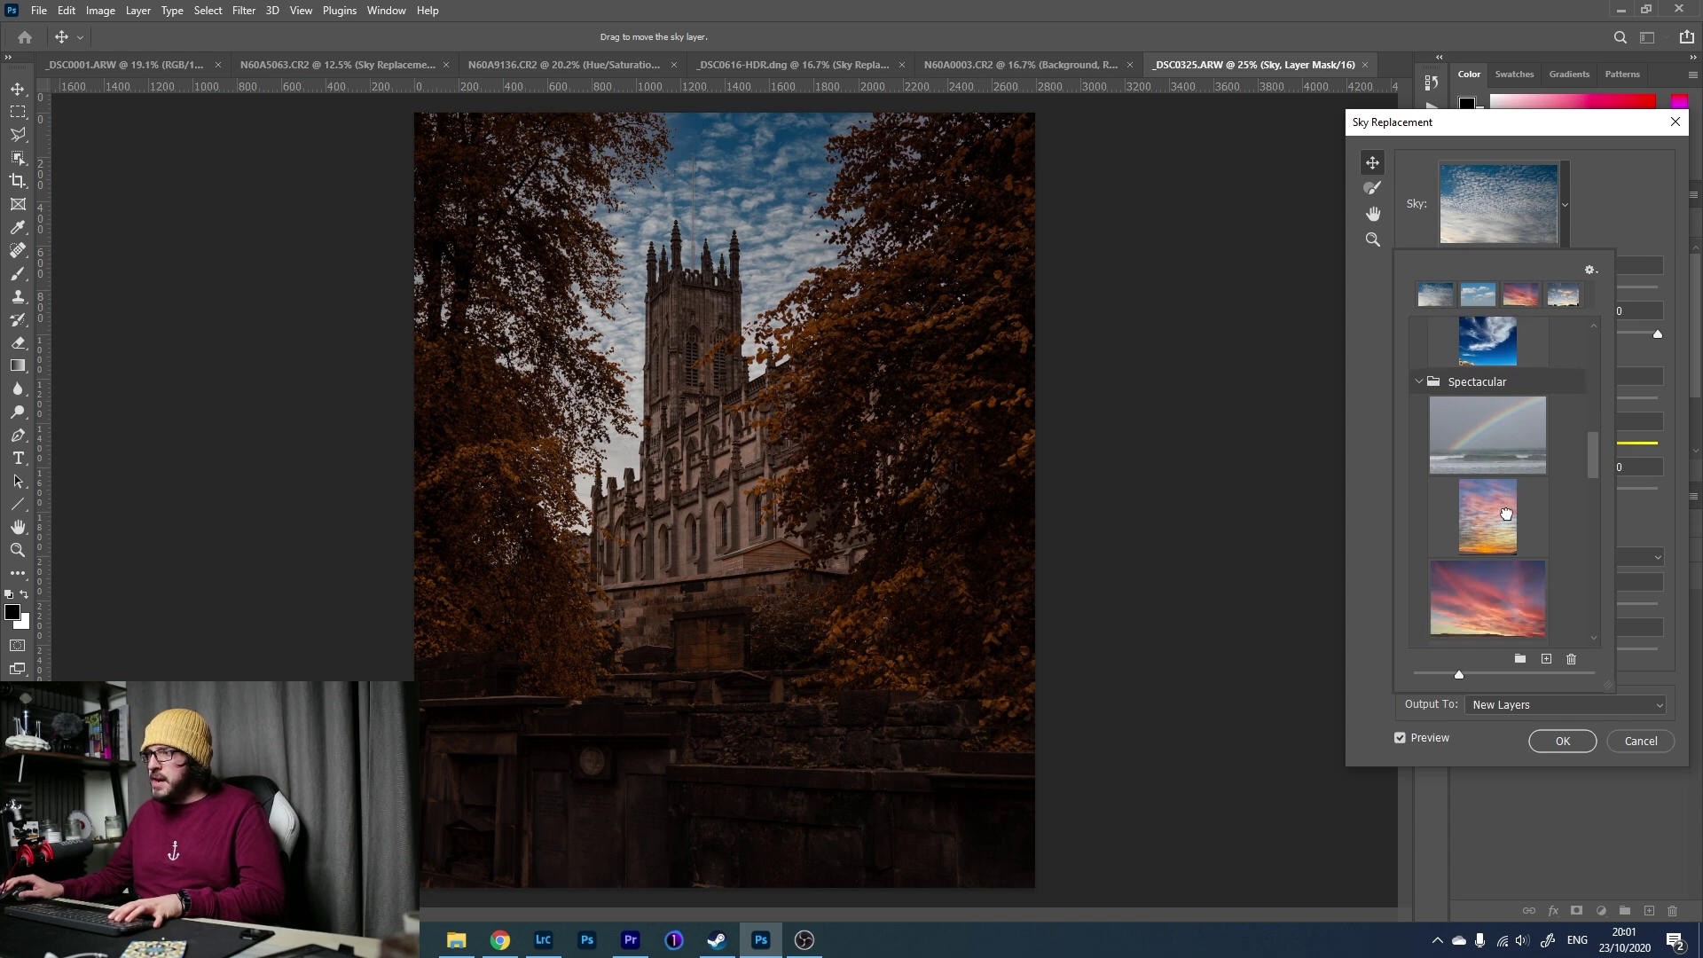
pyautogui.click(1508, 519)
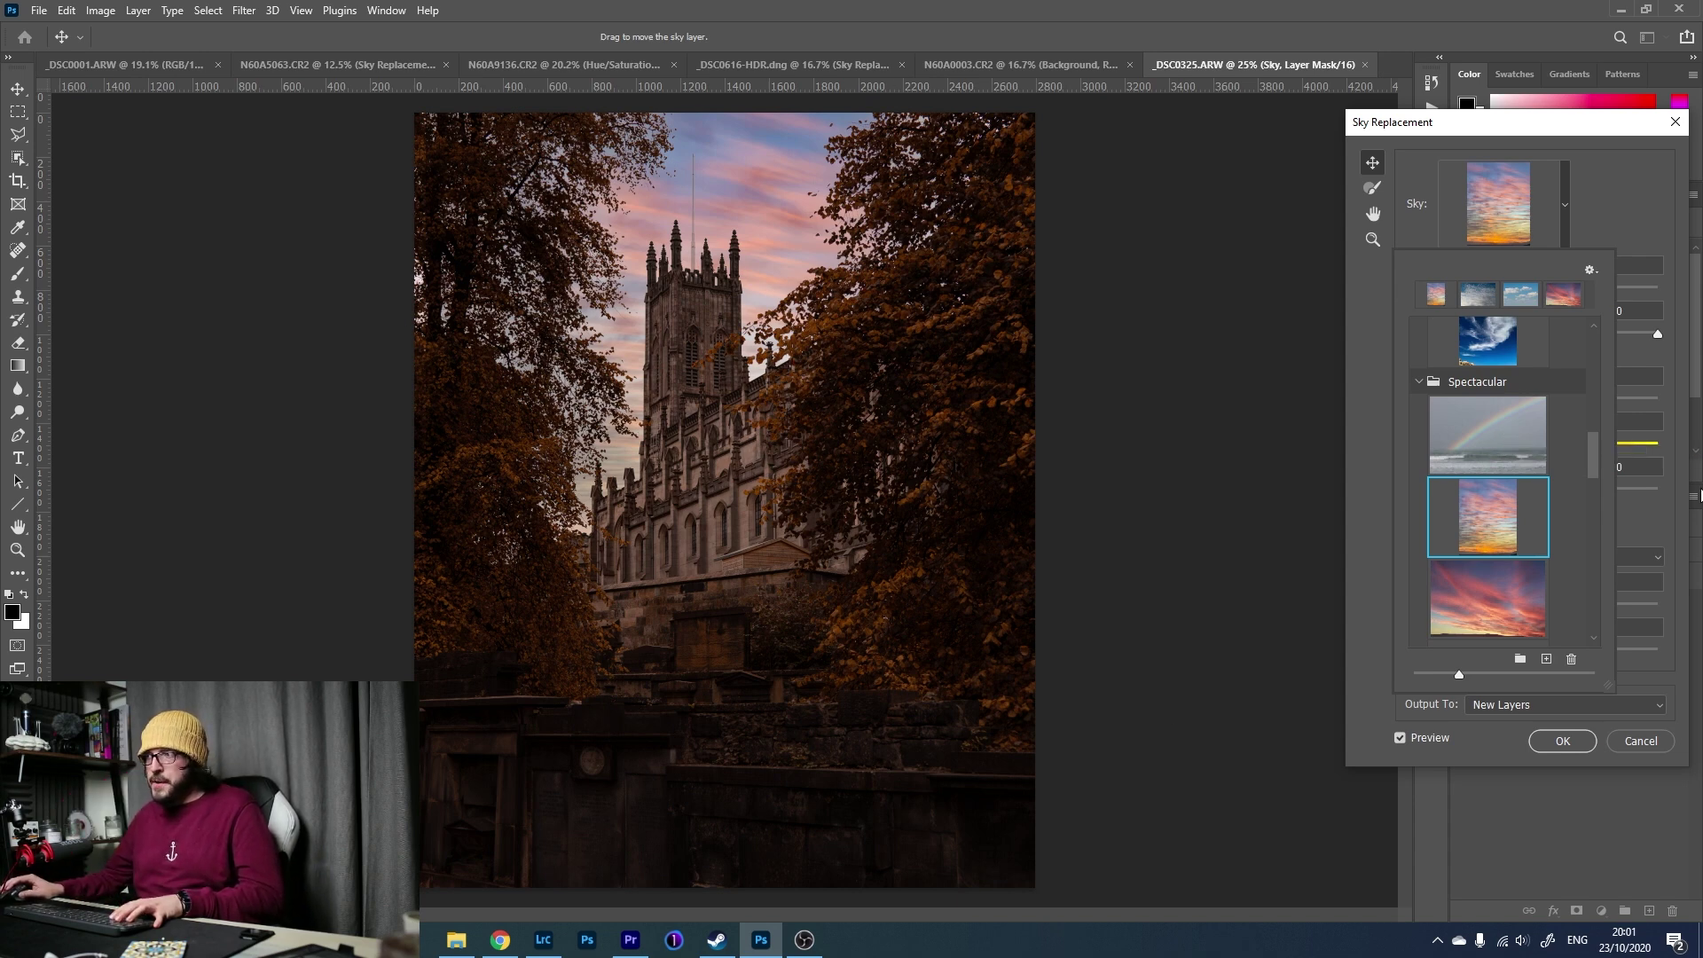
pyautogui.click(1565, 205)
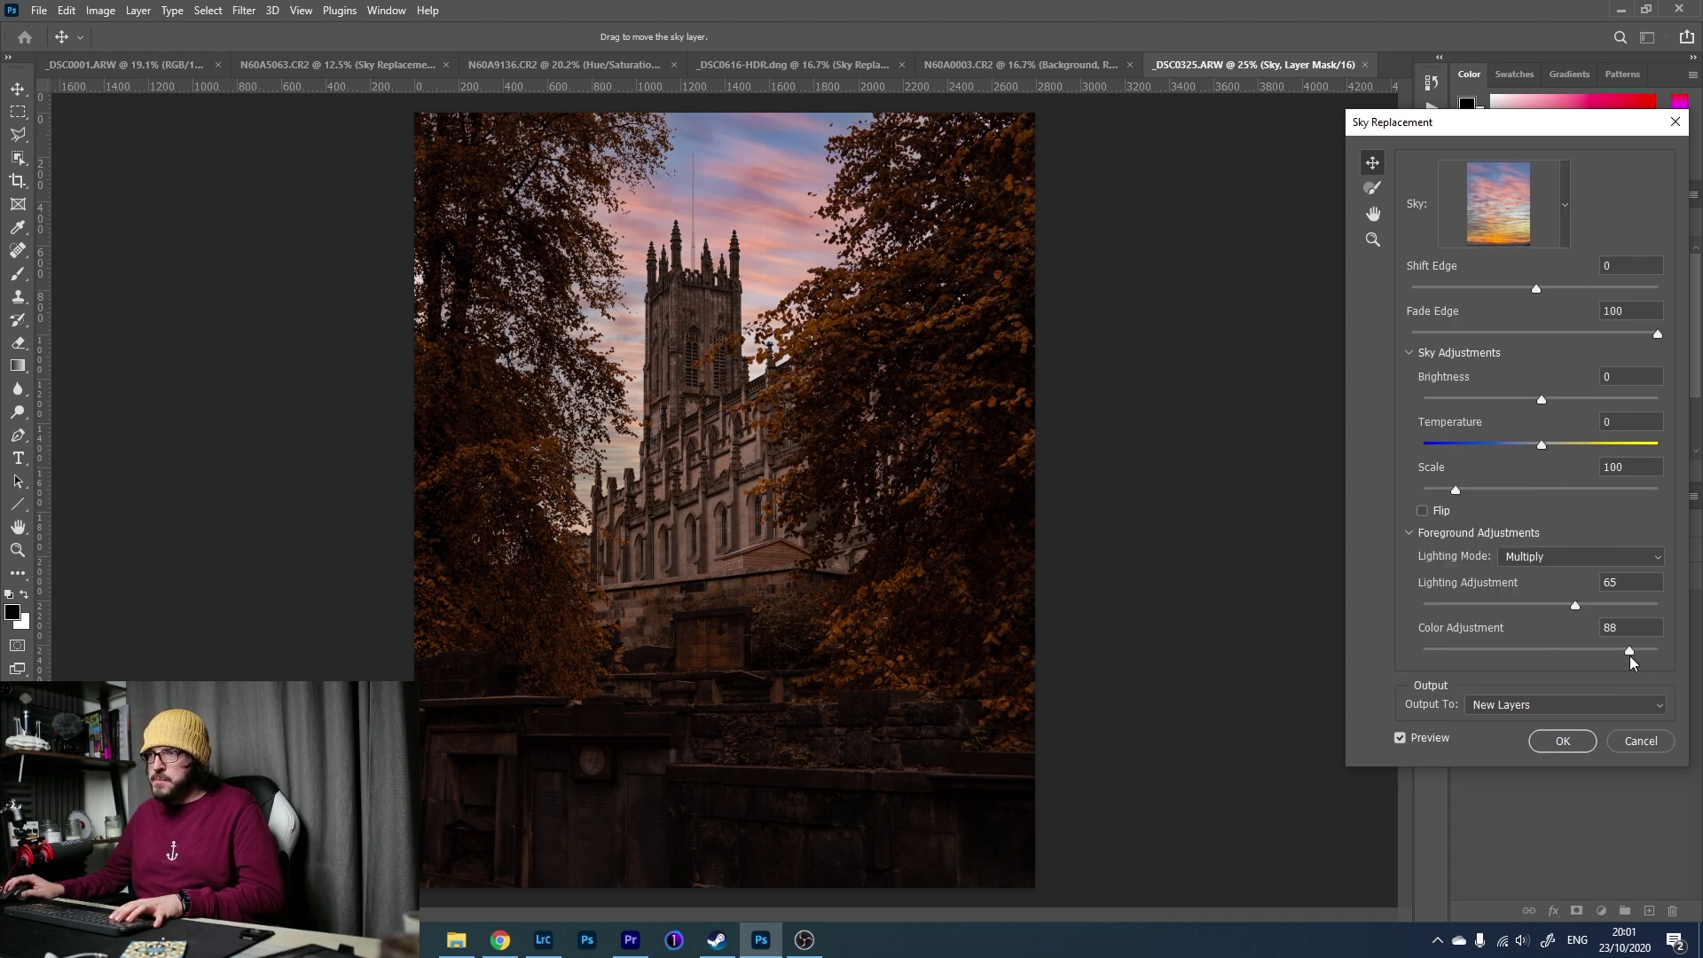
pyautogui.click(1565, 739)
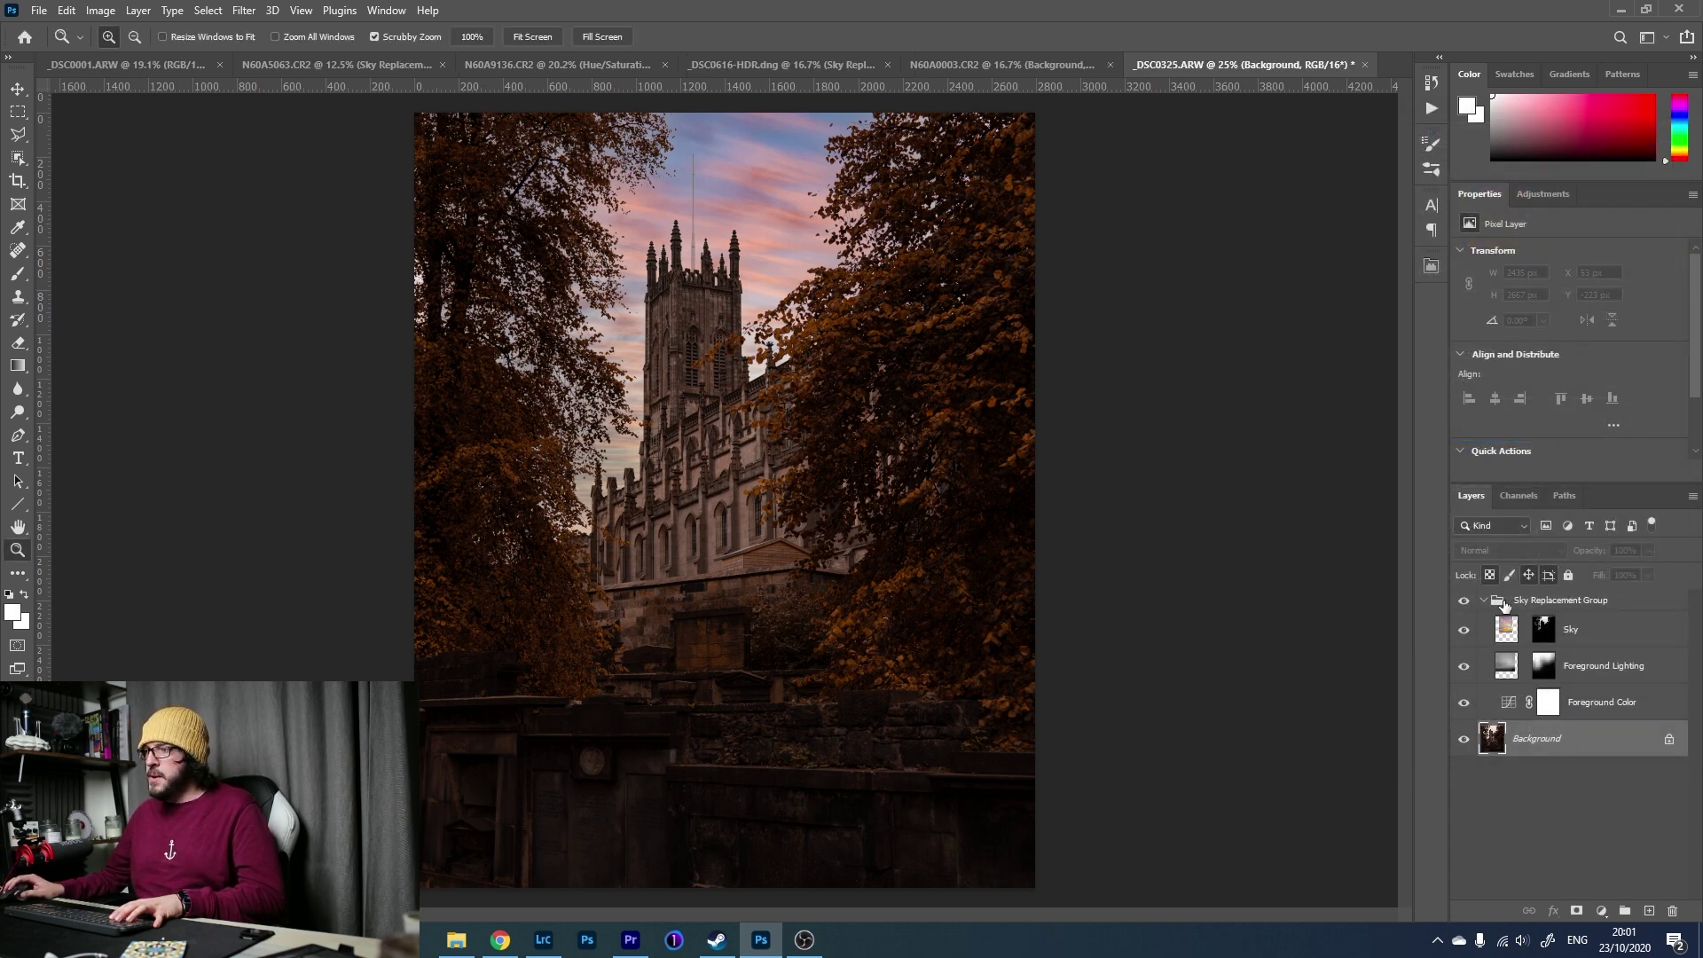
# Compare the autumn church photo with and without the Sky Replacement Group.
pyautogui.click(1464, 602)
pyautogui.click(1464, 601)
pyautogui.click(1464, 601)
pyautogui.click(1464, 601)
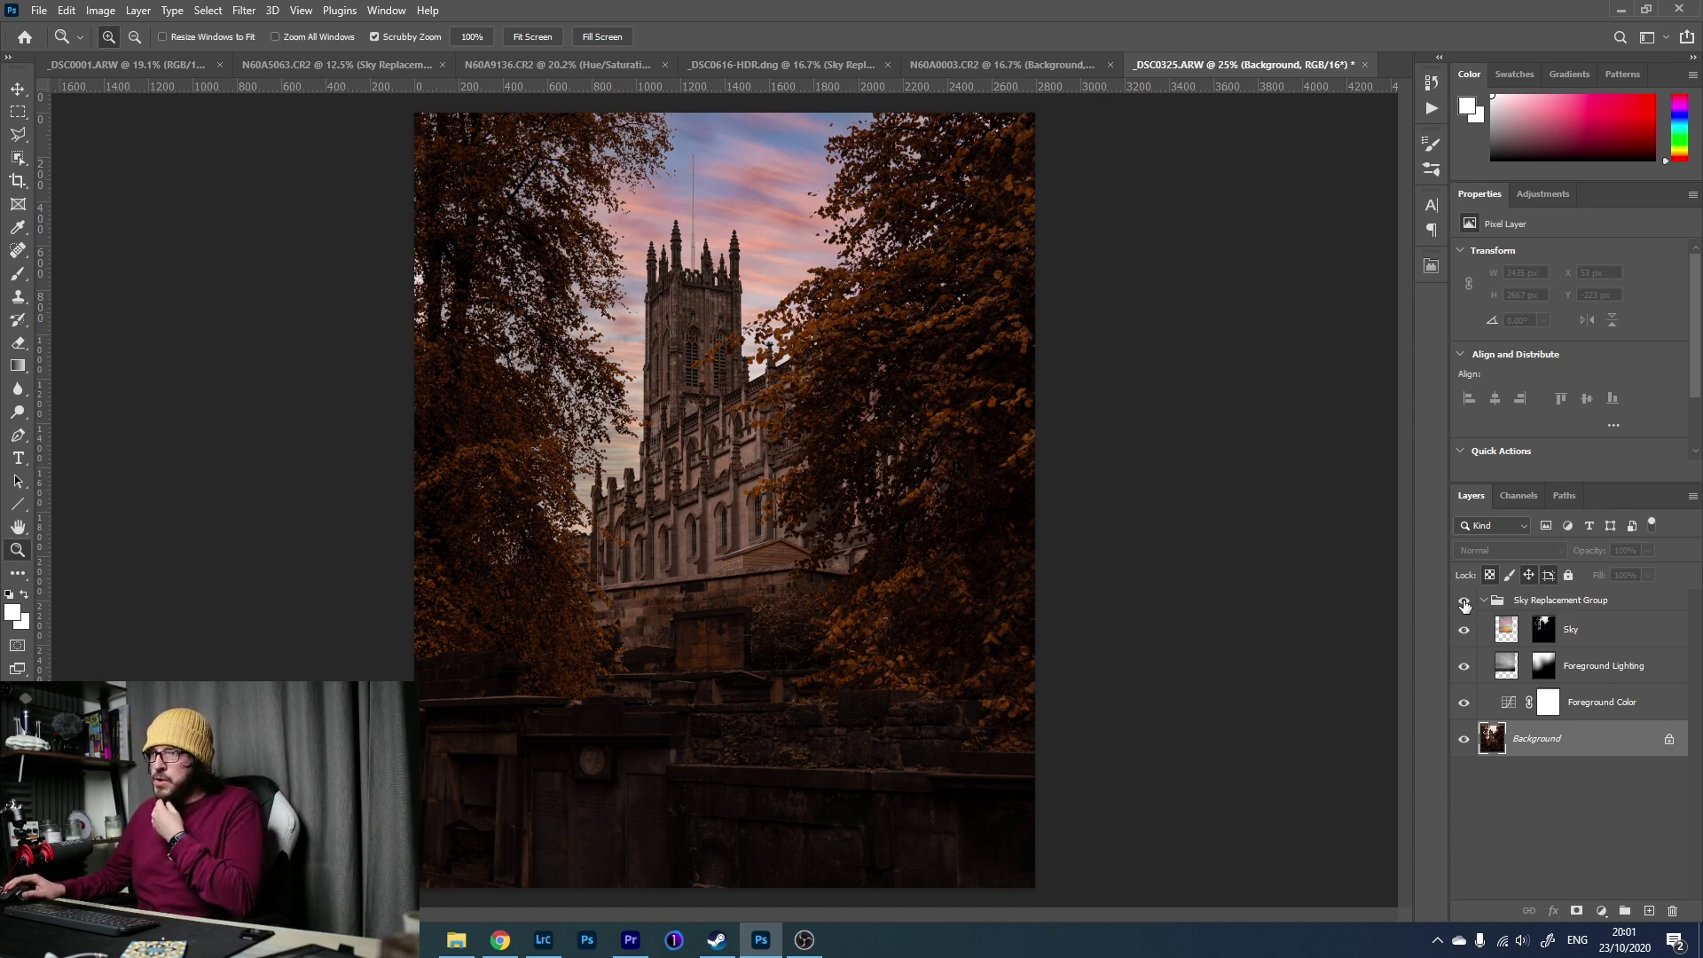
pyautogui.click(1465, 603)
pyautogui.click(1465, 602)
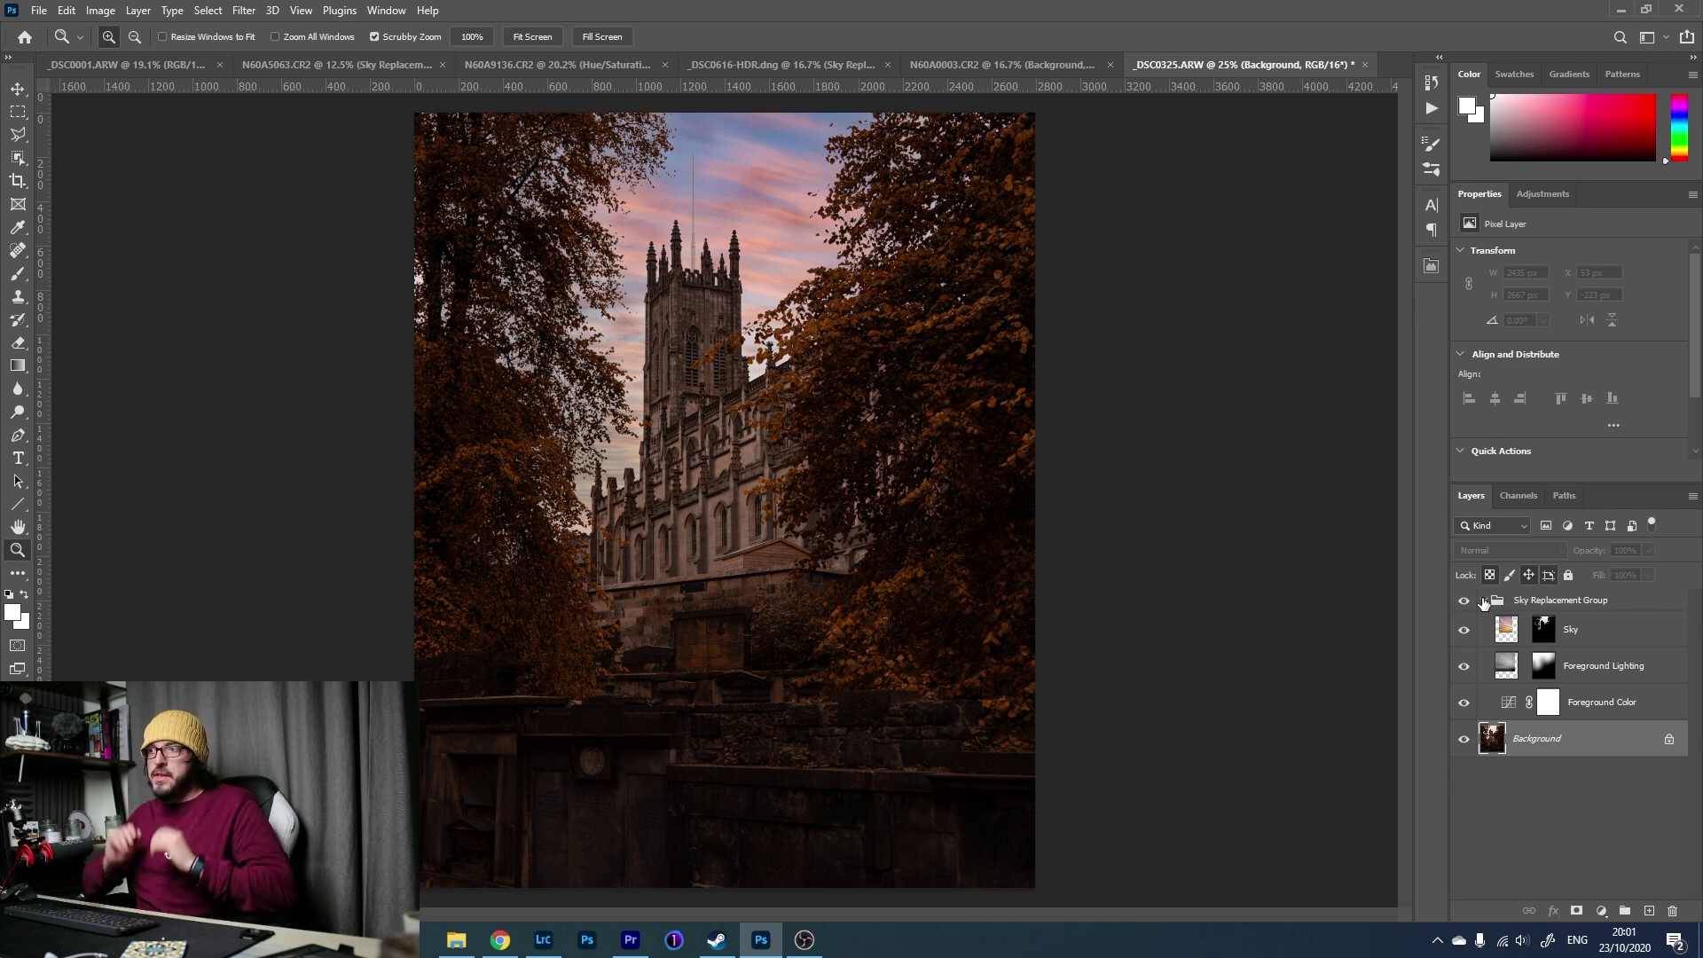
# Set the church photo's Sky Replacement Group opacity to 77% and check the result against the original sky.
pyautogui.click(1613, 605)
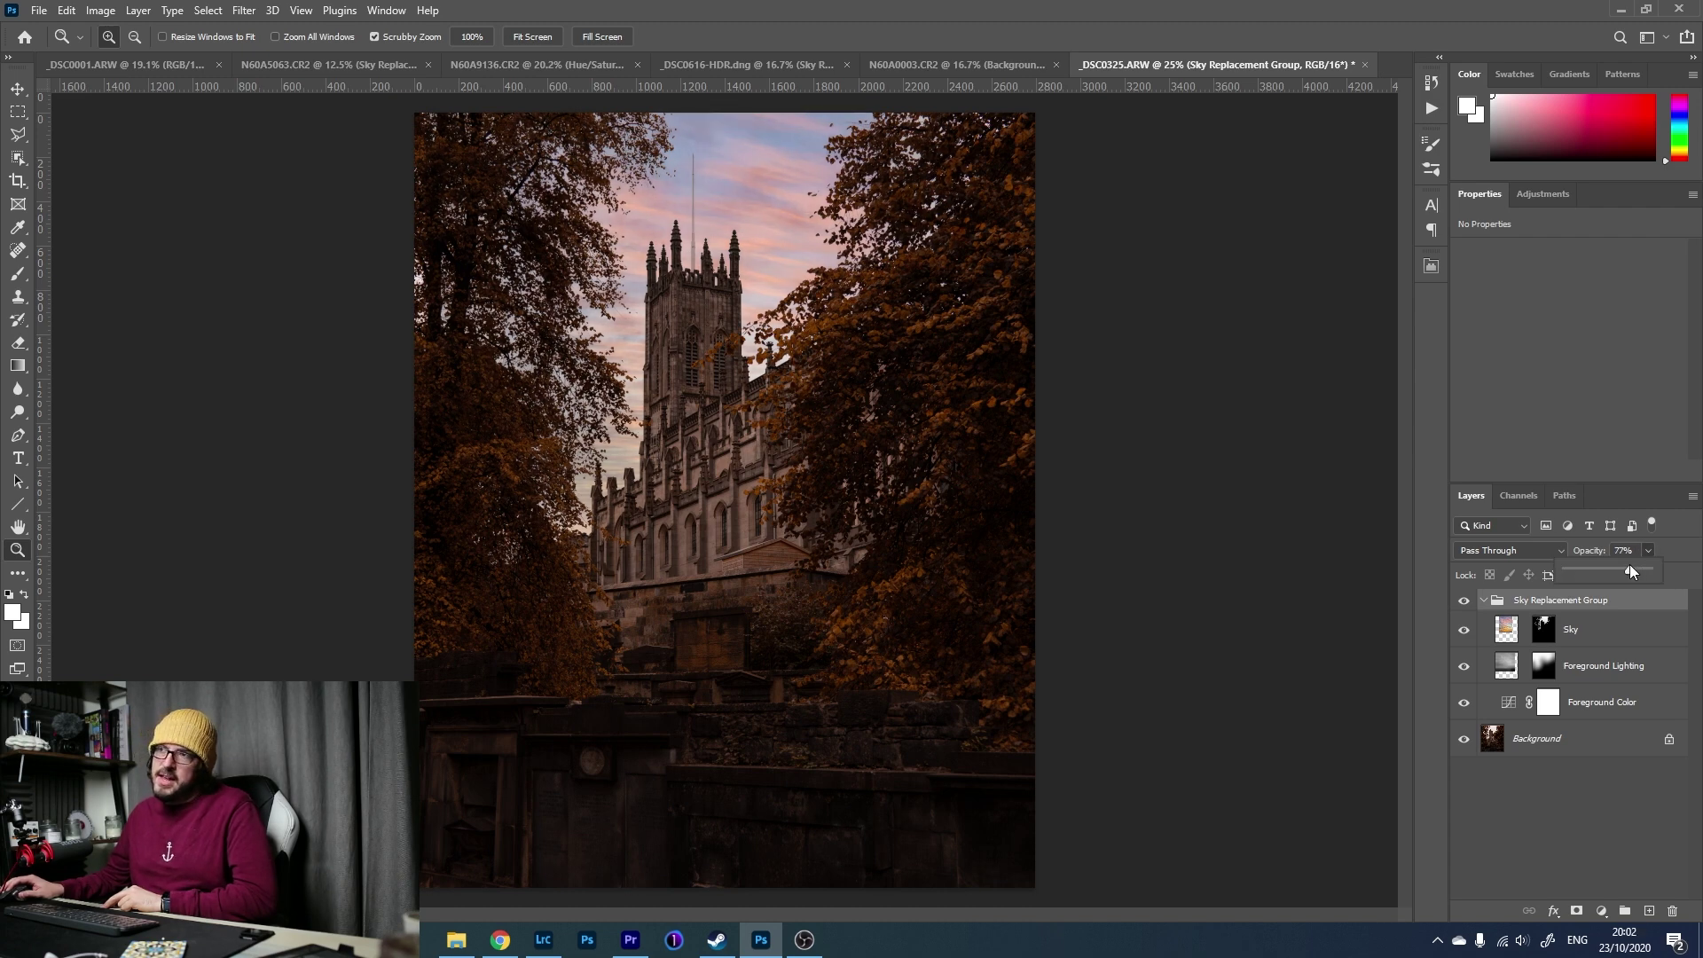
pyautogui.click(1465, 604)
pyautogui.click(1464, 604)
pyautogui.click(1465, 604)
pyautogui.click(1465, 604)
# Compare the original and replaced skies around the church tower and tree branches at 66.7% zoom.
pyautogui.click(539, 276)
pyautogui.click(539, 275)
pyautogui.click(539, 275)
pyautogui.click(539, 276)
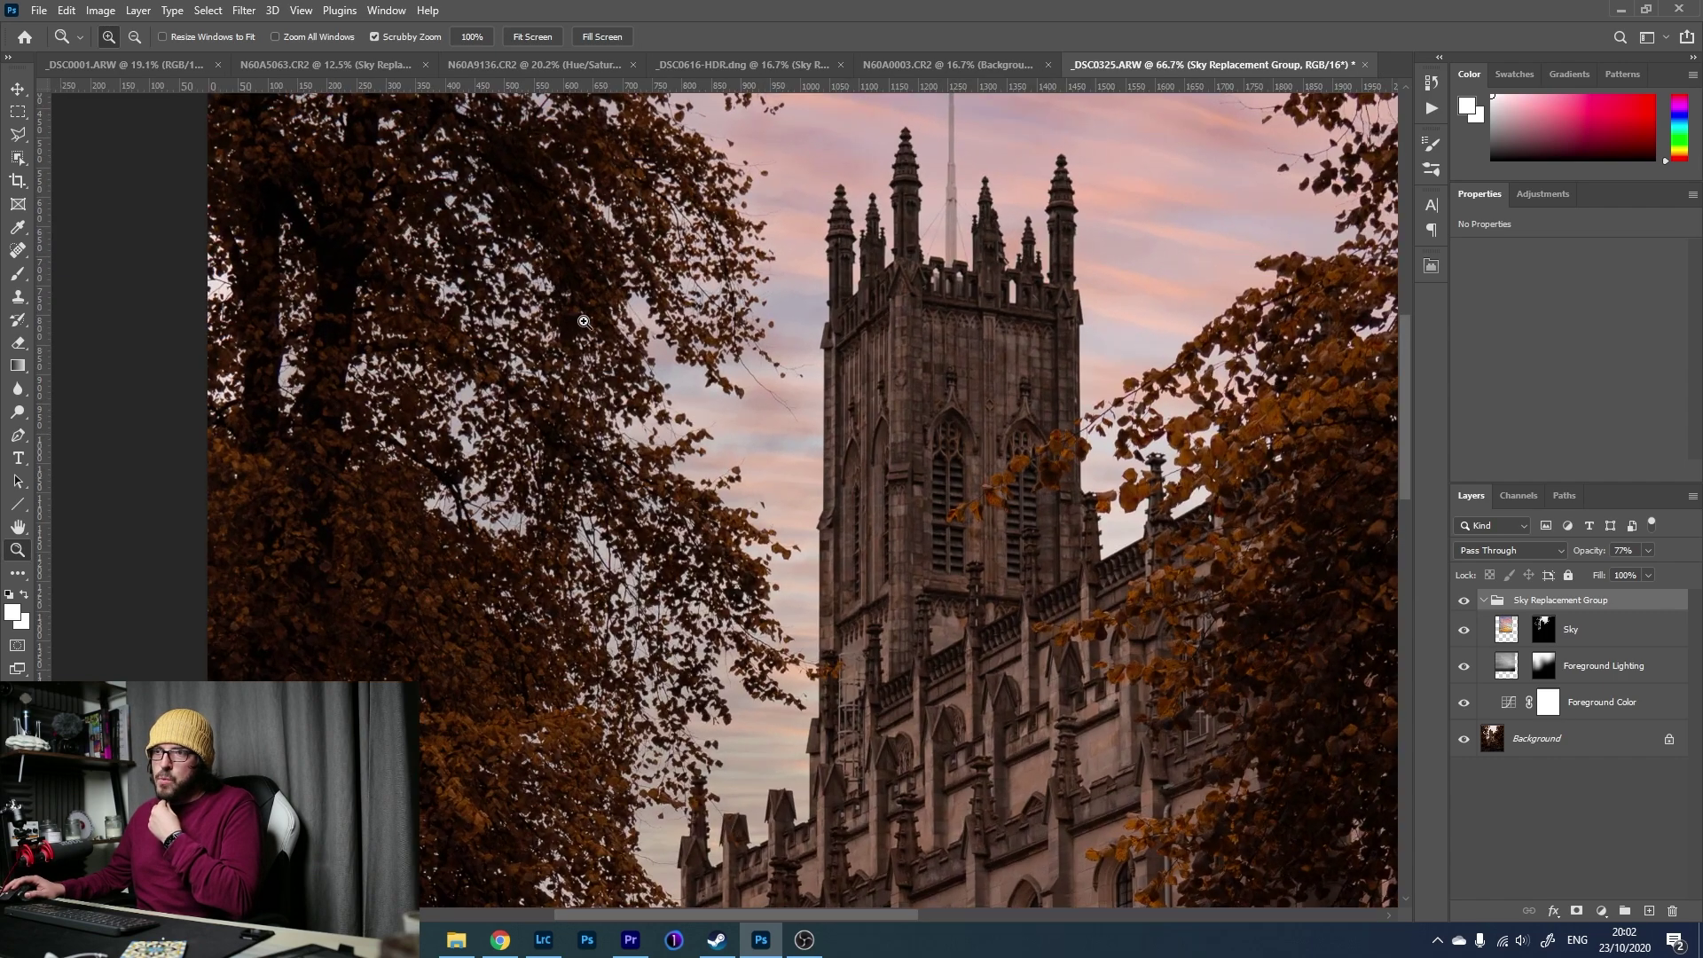
pyautogui.click(1464, 601)
pyautogui.click(1465, 602)
pyautogui.click(1465, 602)
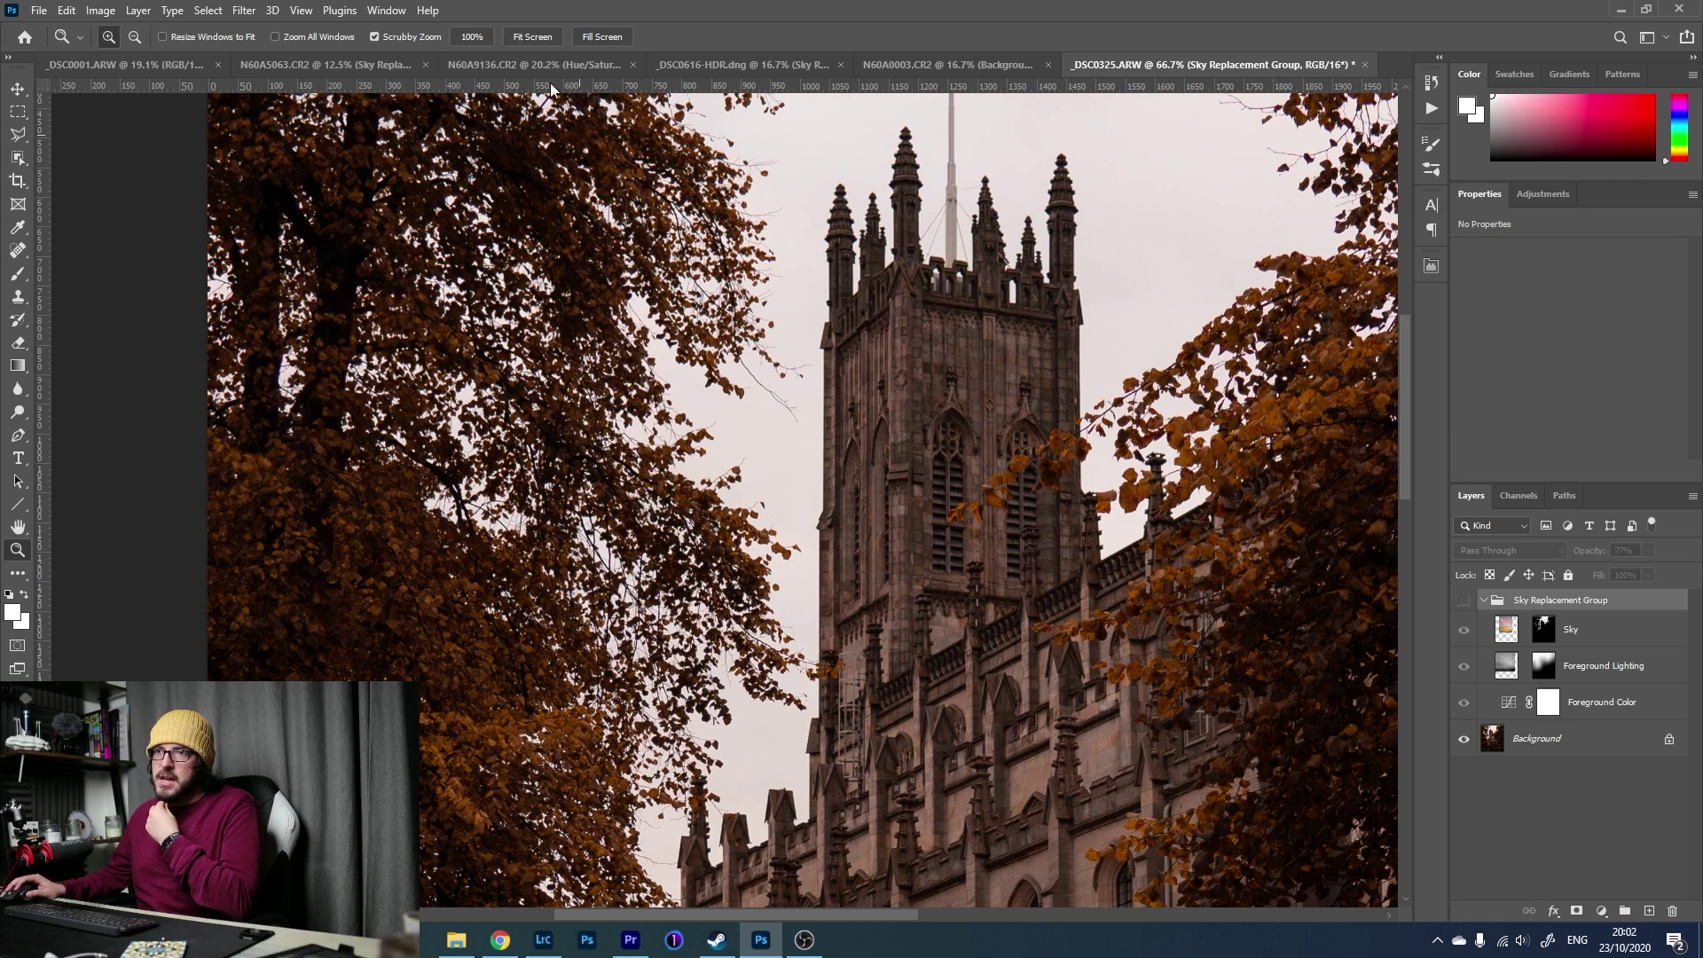
pyautogui.click(1464, 603)
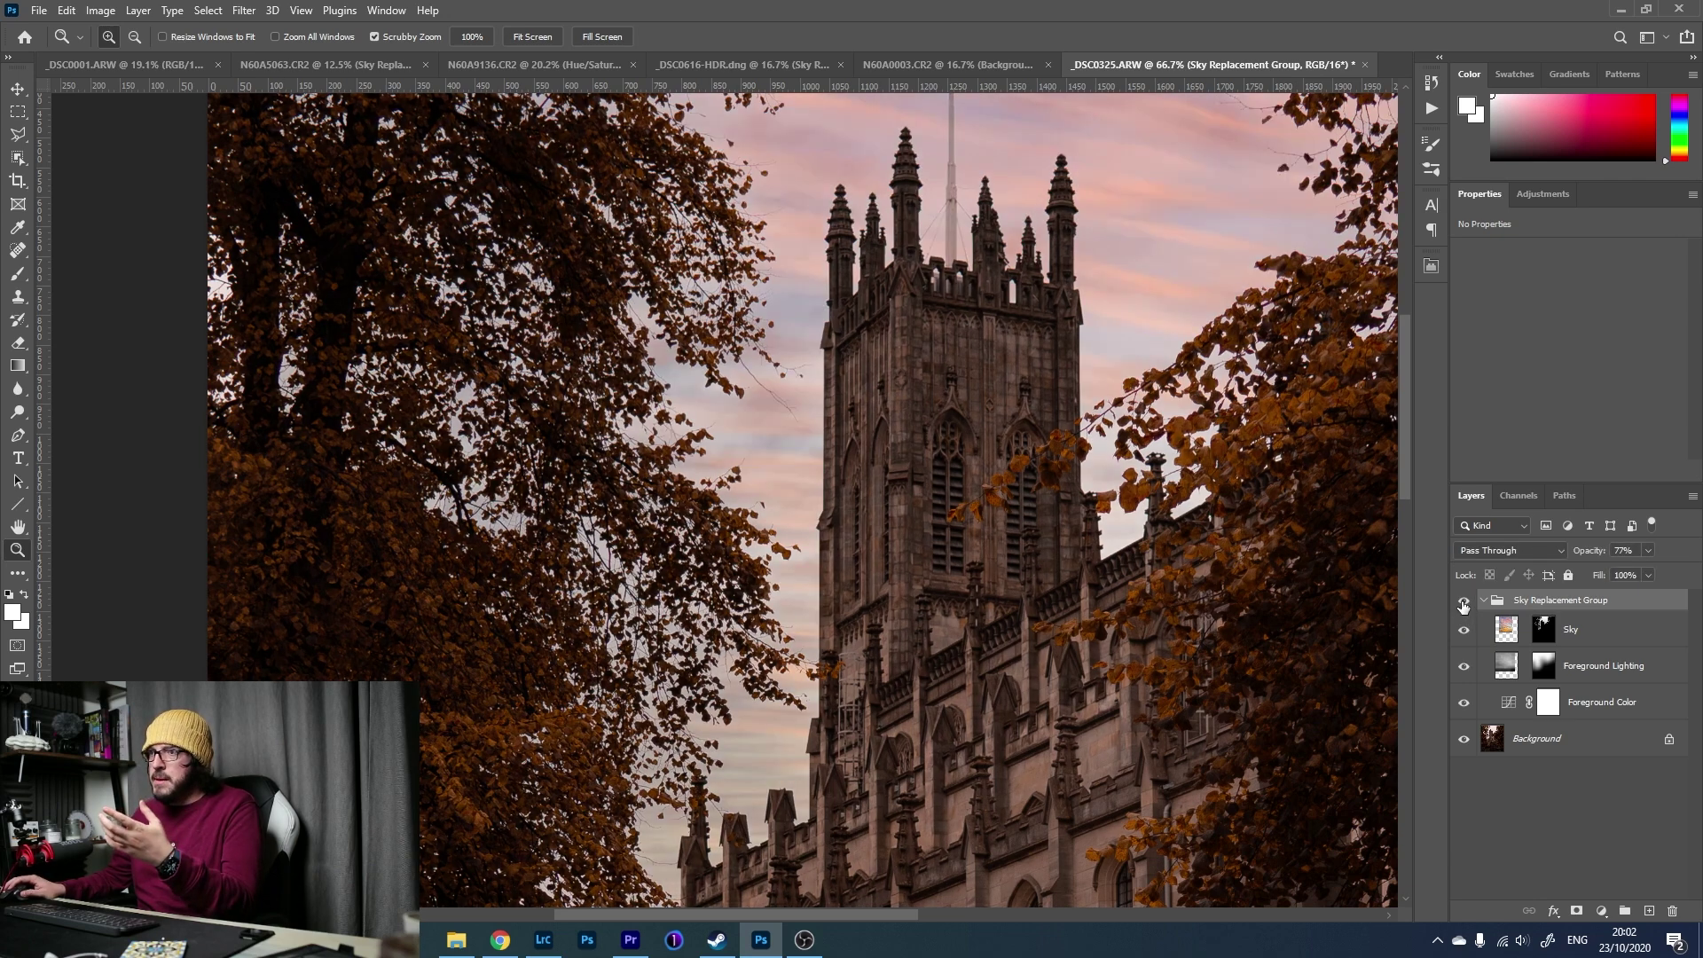
# Examine the sky mask edges around the leaves, tower and church pinnacles at 200% zoom.
pyautogui.moveTo(678, 227); pyautogui.dragTo(944, 794)
pyautogui.press('h')
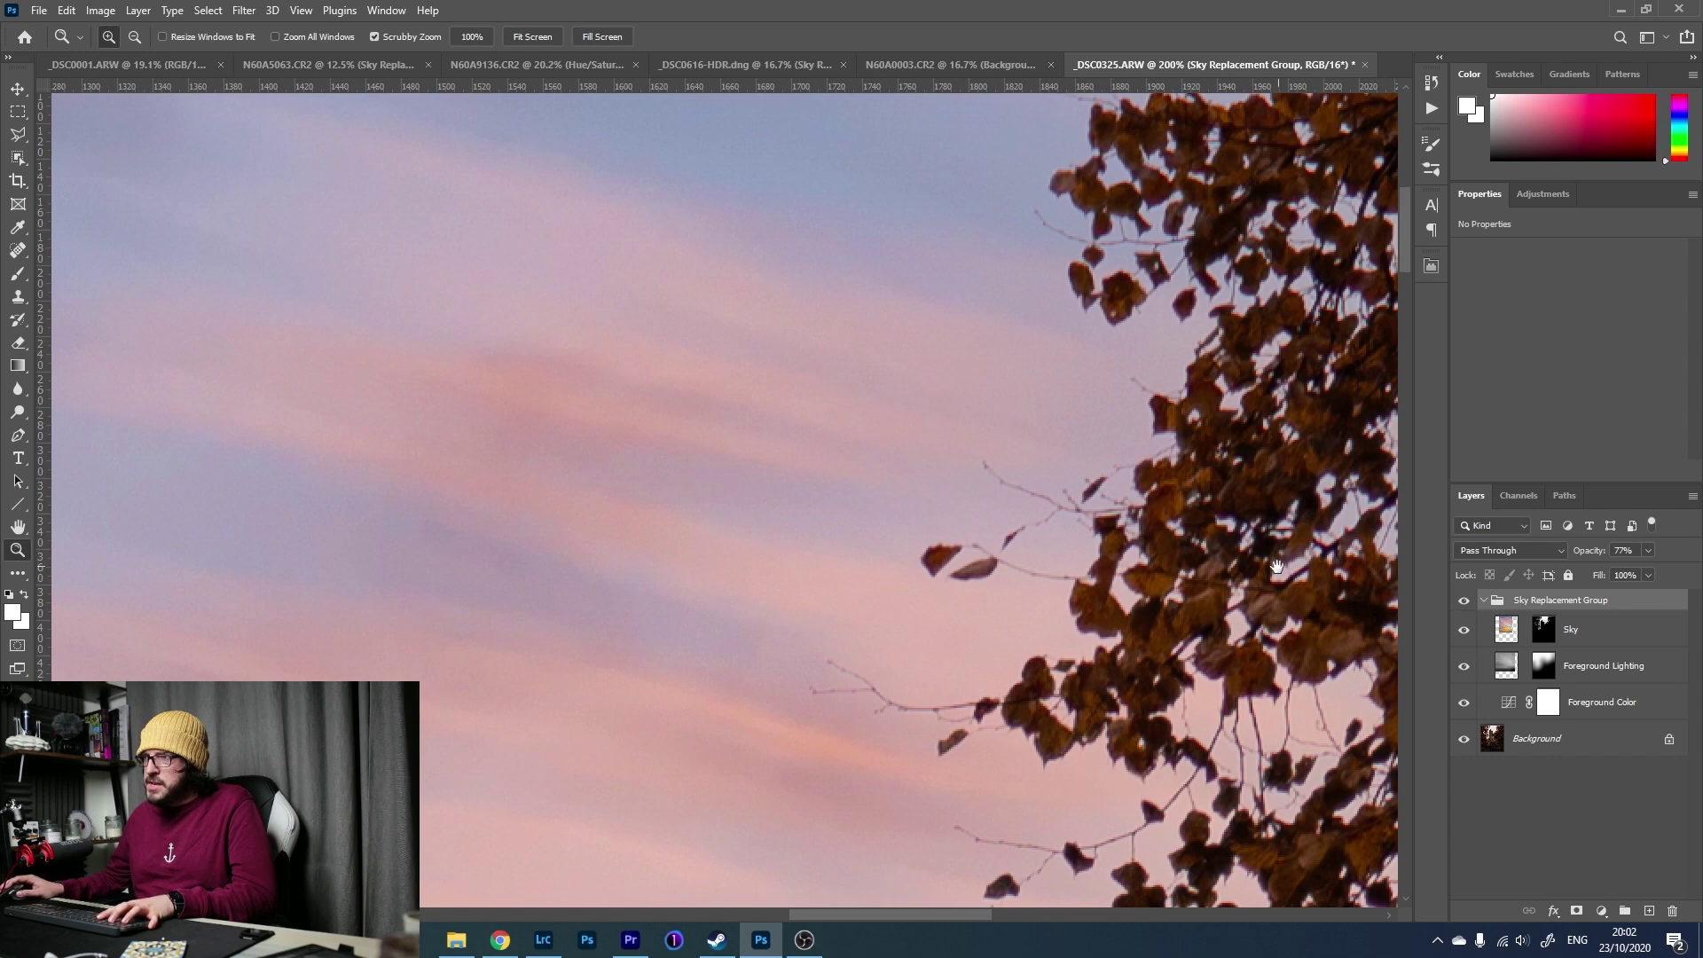
pyautogui.moveTo(1349, 425); pyautogui.dragTo(601, 178)
pyautogui.moveTo(585, 559)
pyautogui.mouseDown()
pyautogui.moveTo(572, 511)
pyautogui.moveTo(326, 141)
pyautogui.mouseUp()
pyautogui.moveTo(371, 243); pyautogui.dragTo(1046, 114)
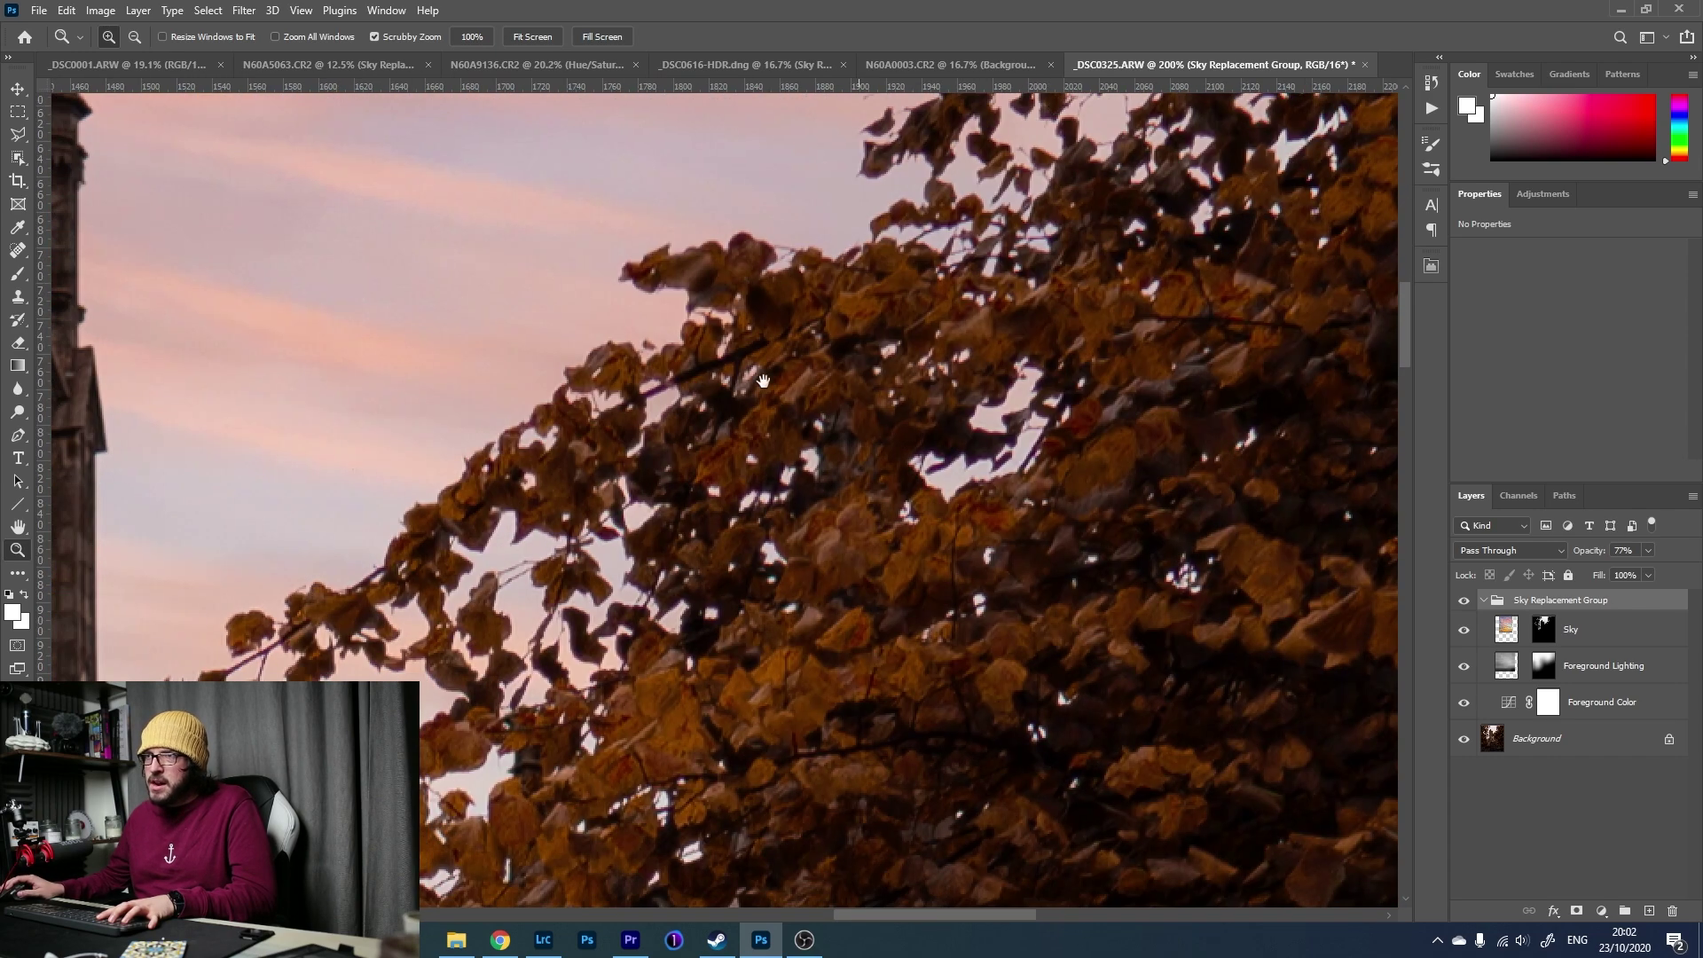
pyautogui.moveTo(483, 558); pyautogui.dragTo(896, 206)
pyautogui.moveTo(552, 514); pyautogui.dragTo(1109, 288)
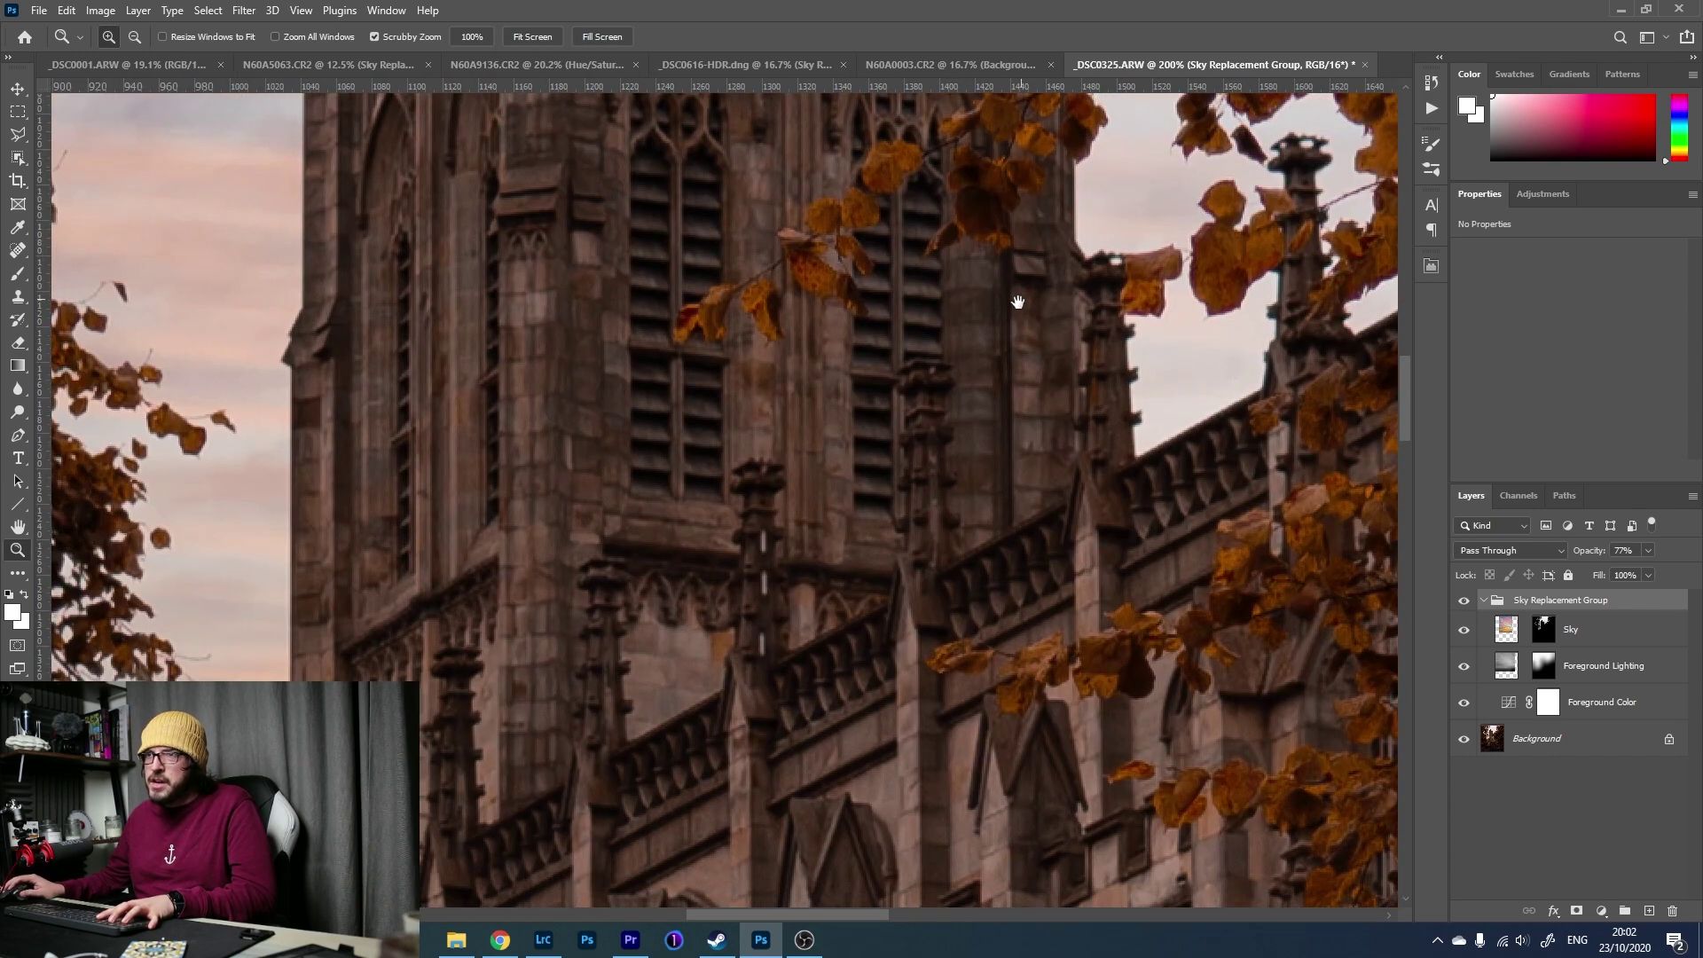
pyautogui.moveTo(426, 435); pyautogui.dragTo(696, 190)
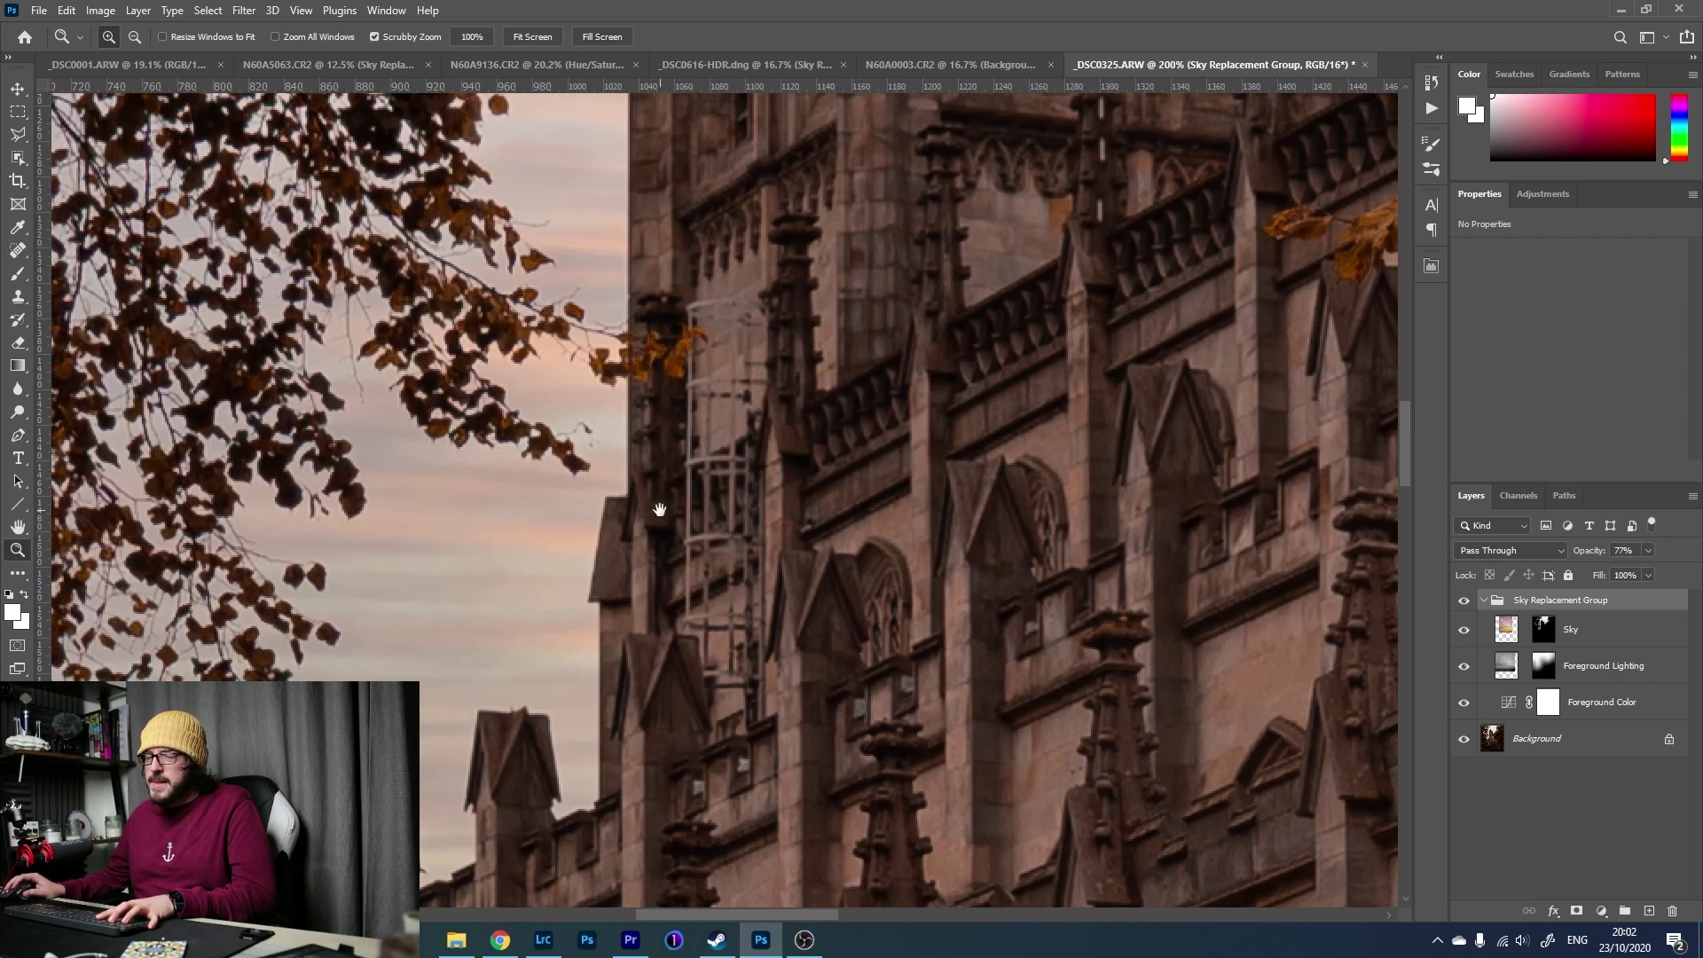
pyautogui.moveTo(580, 666); pyautogui.dragTo(745, 454)
pyautogui.rightClick(657, 572)
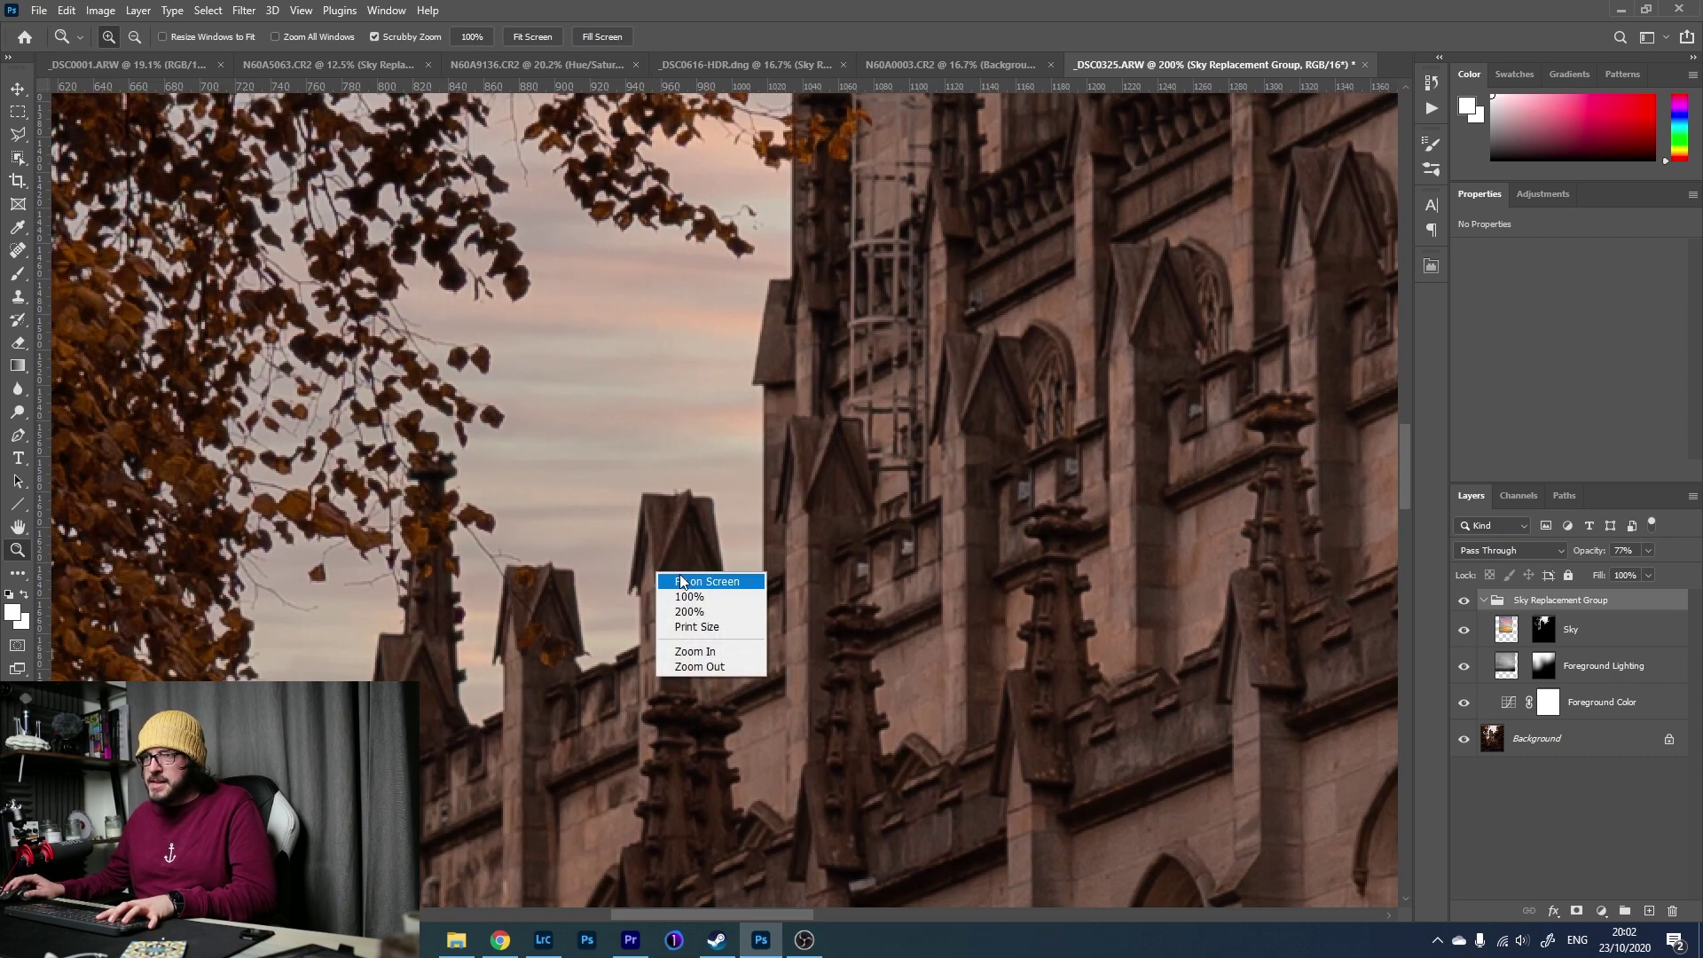
pyautogui.click(681, 577)
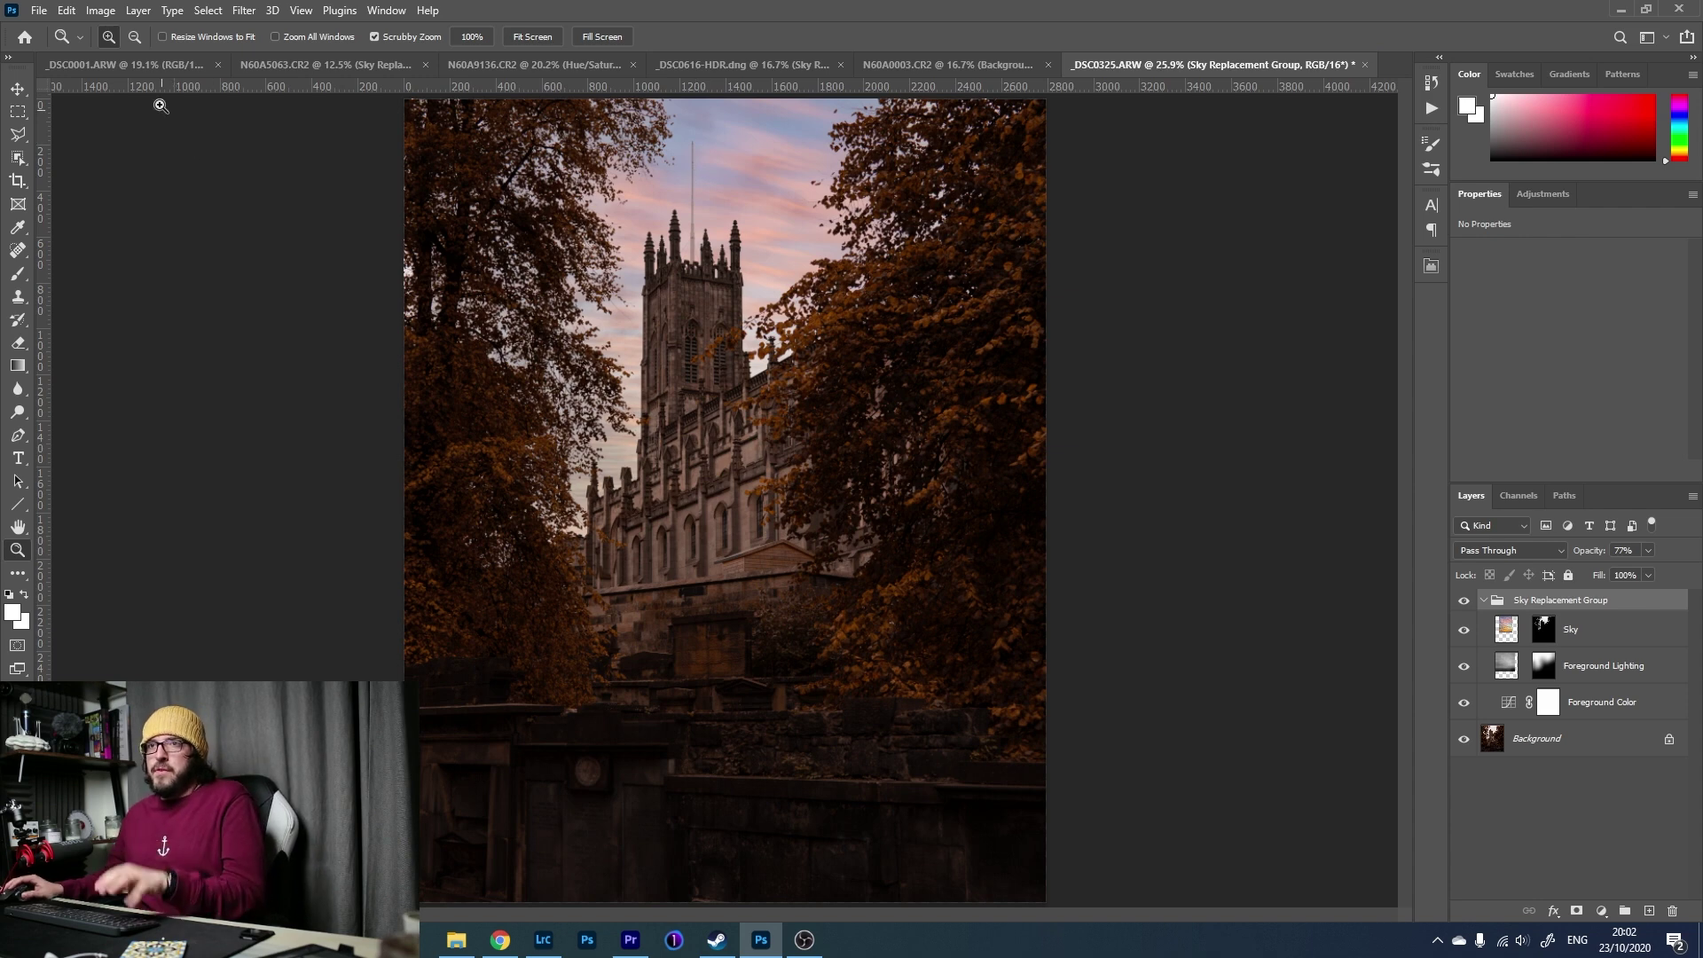
# Switch to the canal photo _DSC0001.ARW, isolate Layer 0 and compare it with and without the Sky Replacement Group.
pyautogui.click(137, 62)
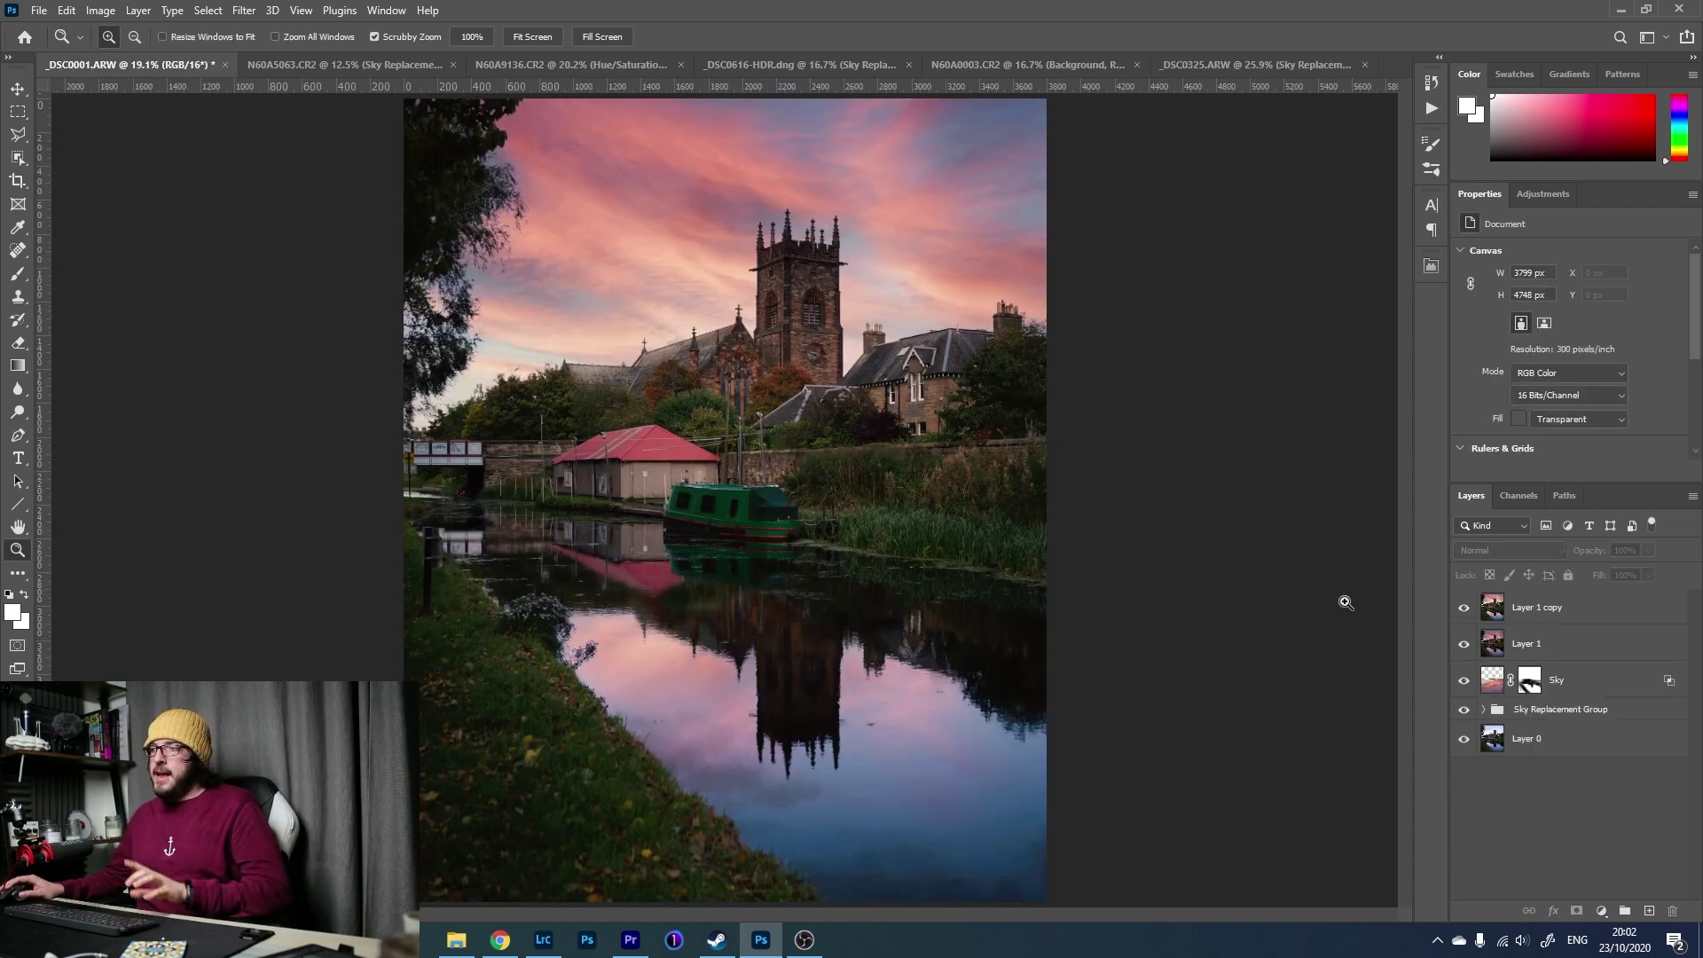
pyautogui.keyDown('alt'); pyautogui.click(1465, 741); pyautogui.keyUp('alt')
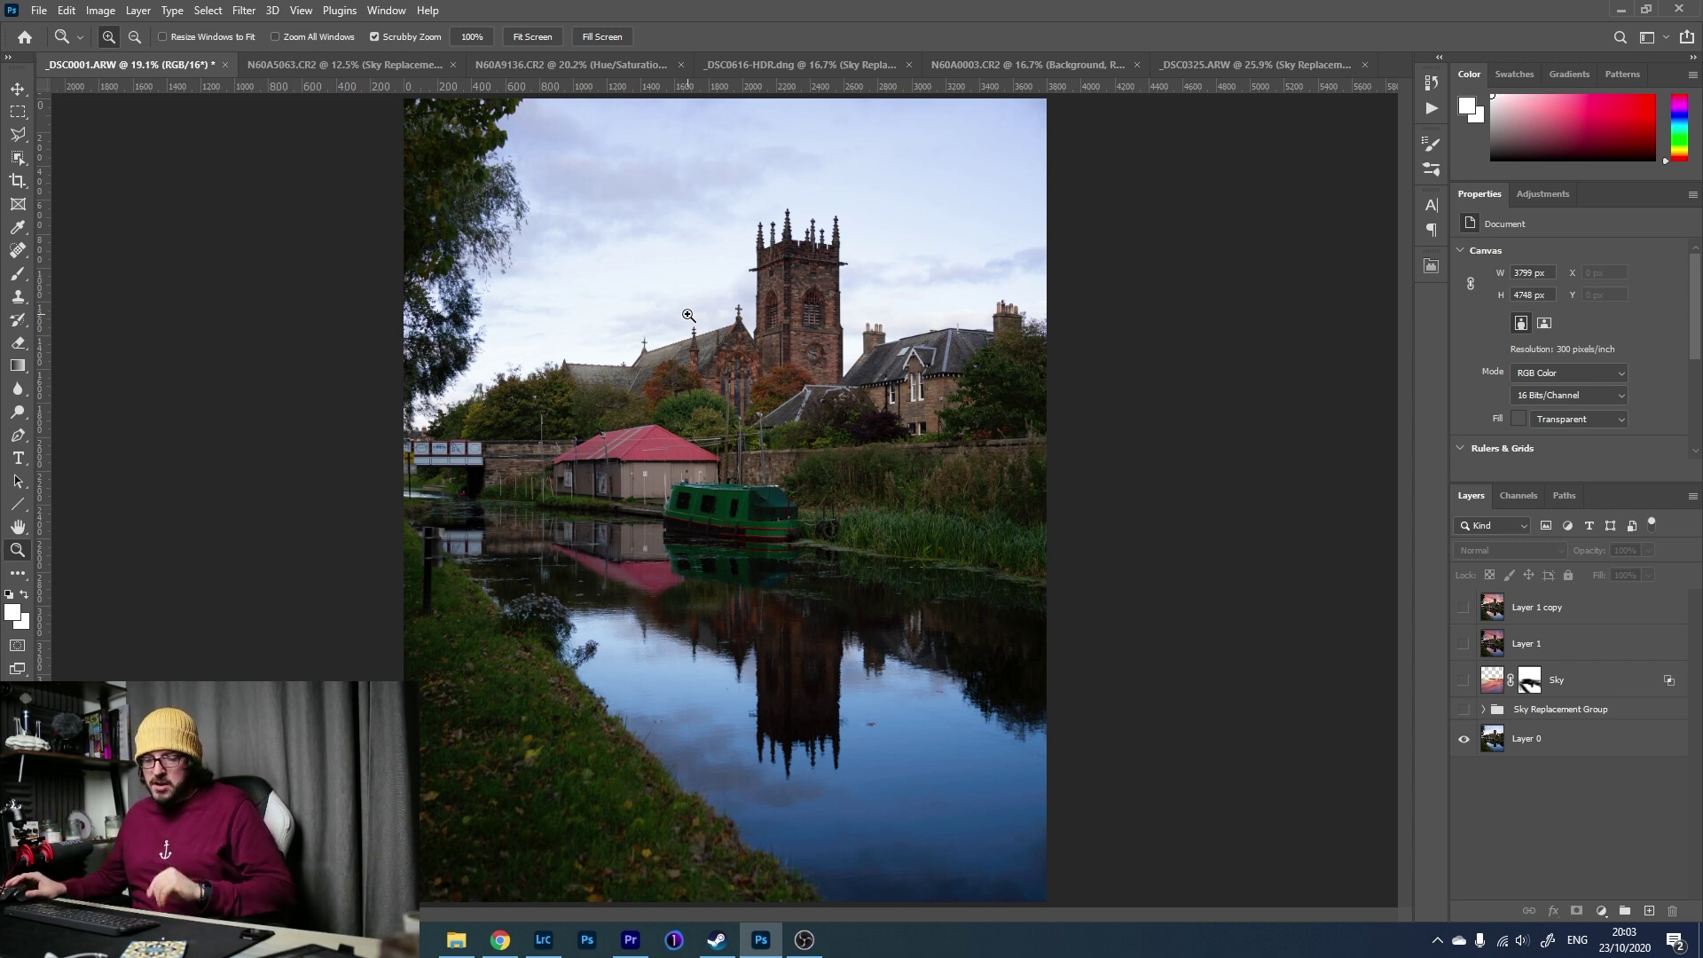
pyautogui.click(1464, 711)
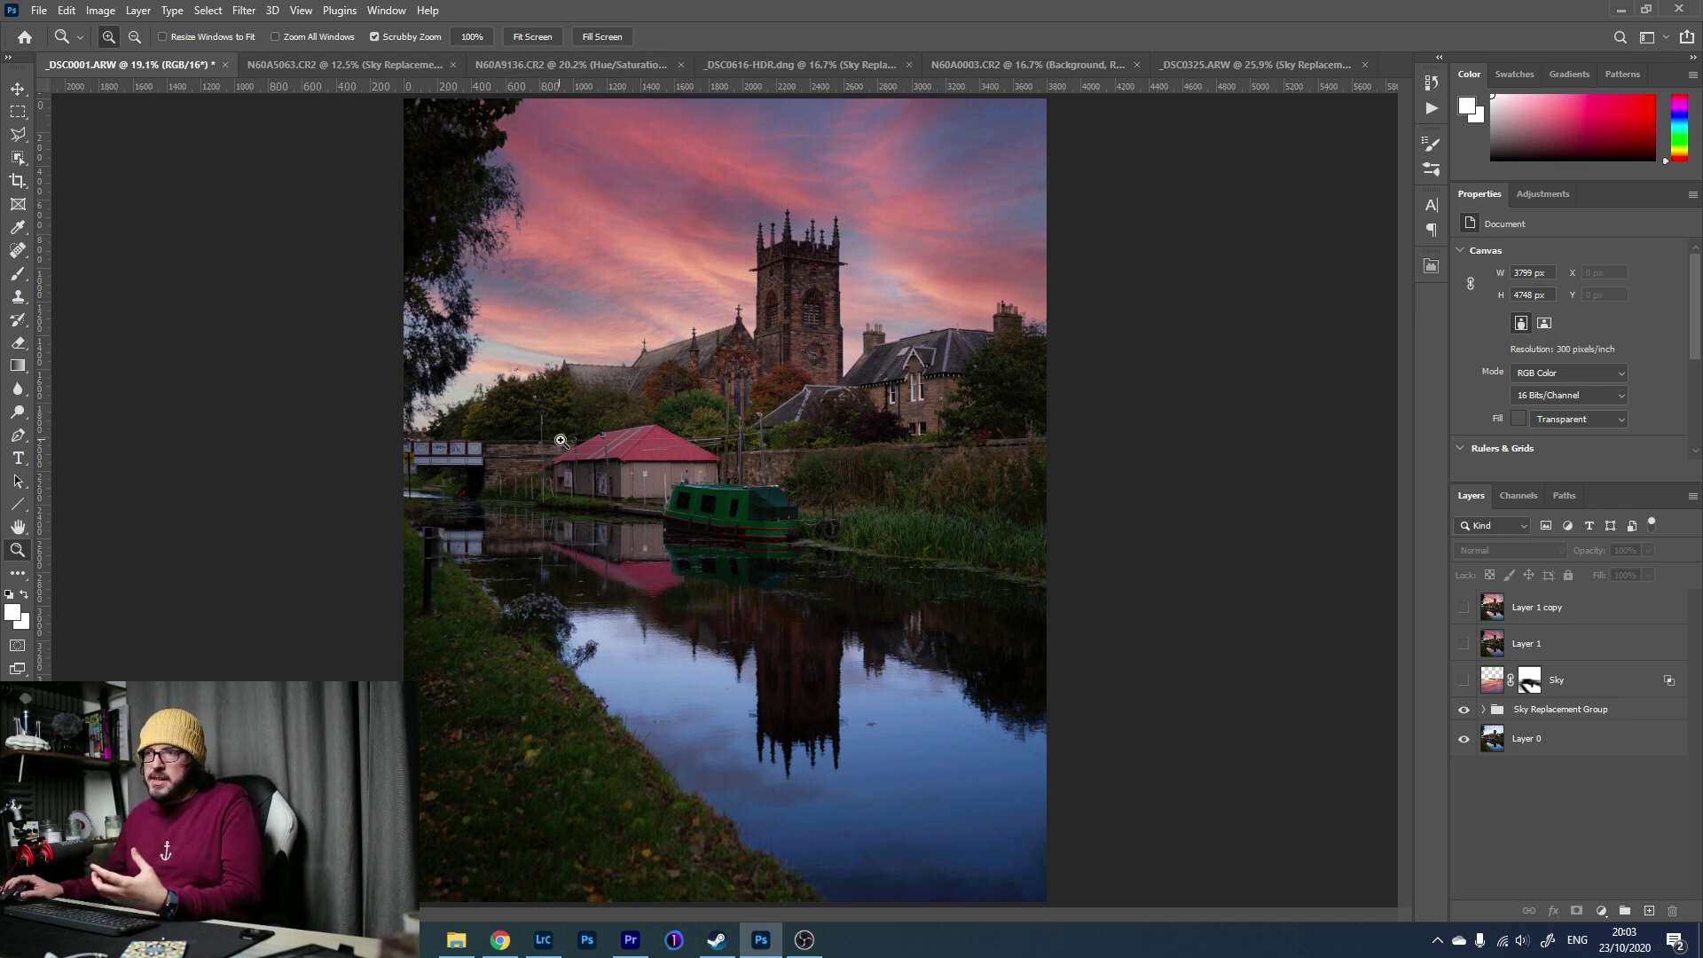
pyautogui.click(1464, 712)
pyautogui.click(1464, 712)
pyautogui.click(1463, 712)
pyautogui.click(1464, 711)
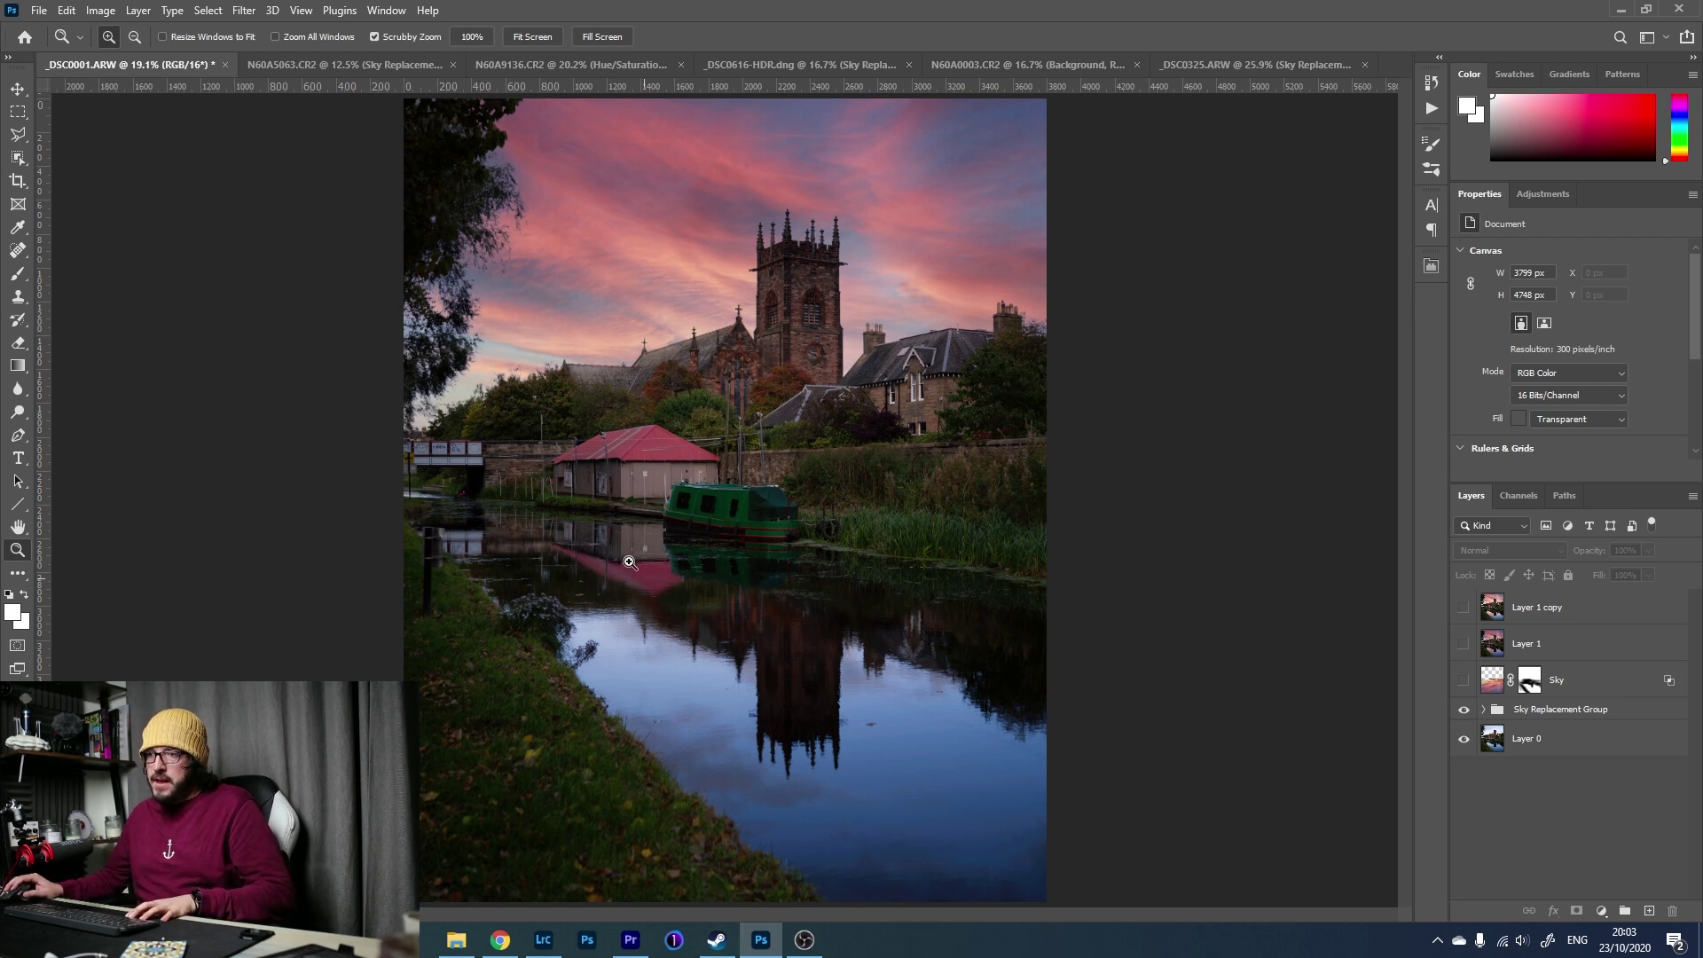
# Show the Sky reflection layer, Layer 1 and Layer 1 copy, and compare the finished canal photo with Layer 0 alone.
pyautogui.click(1465, 681)
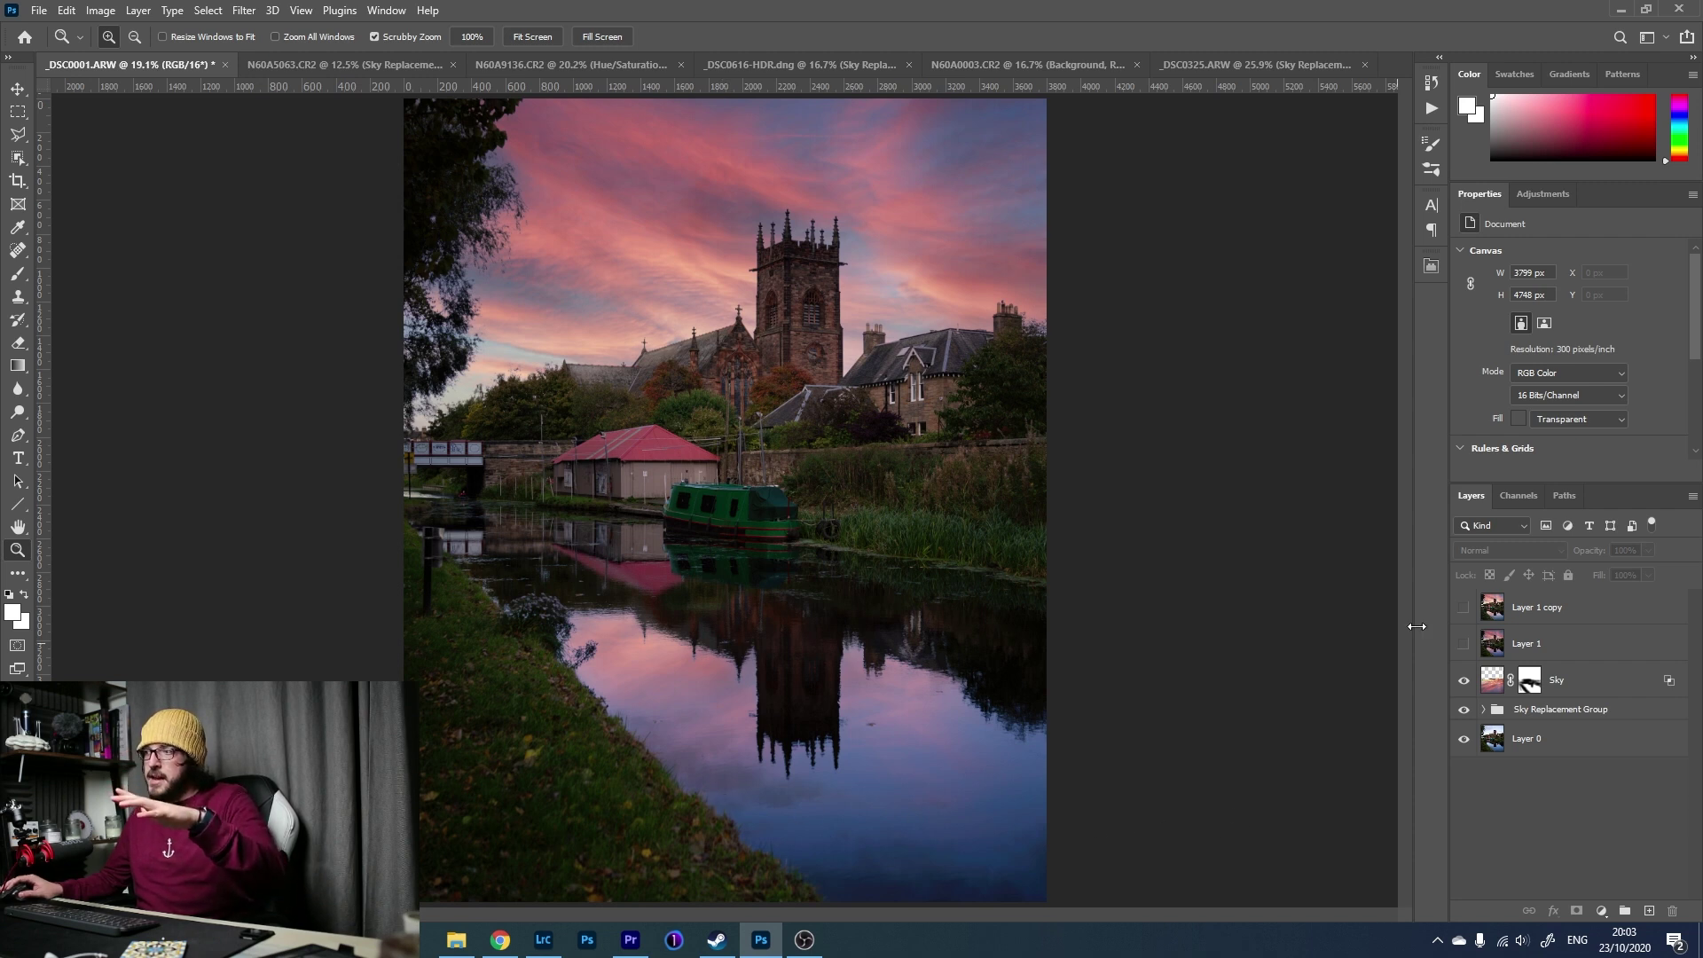
pyautogui.click(1464, 608)
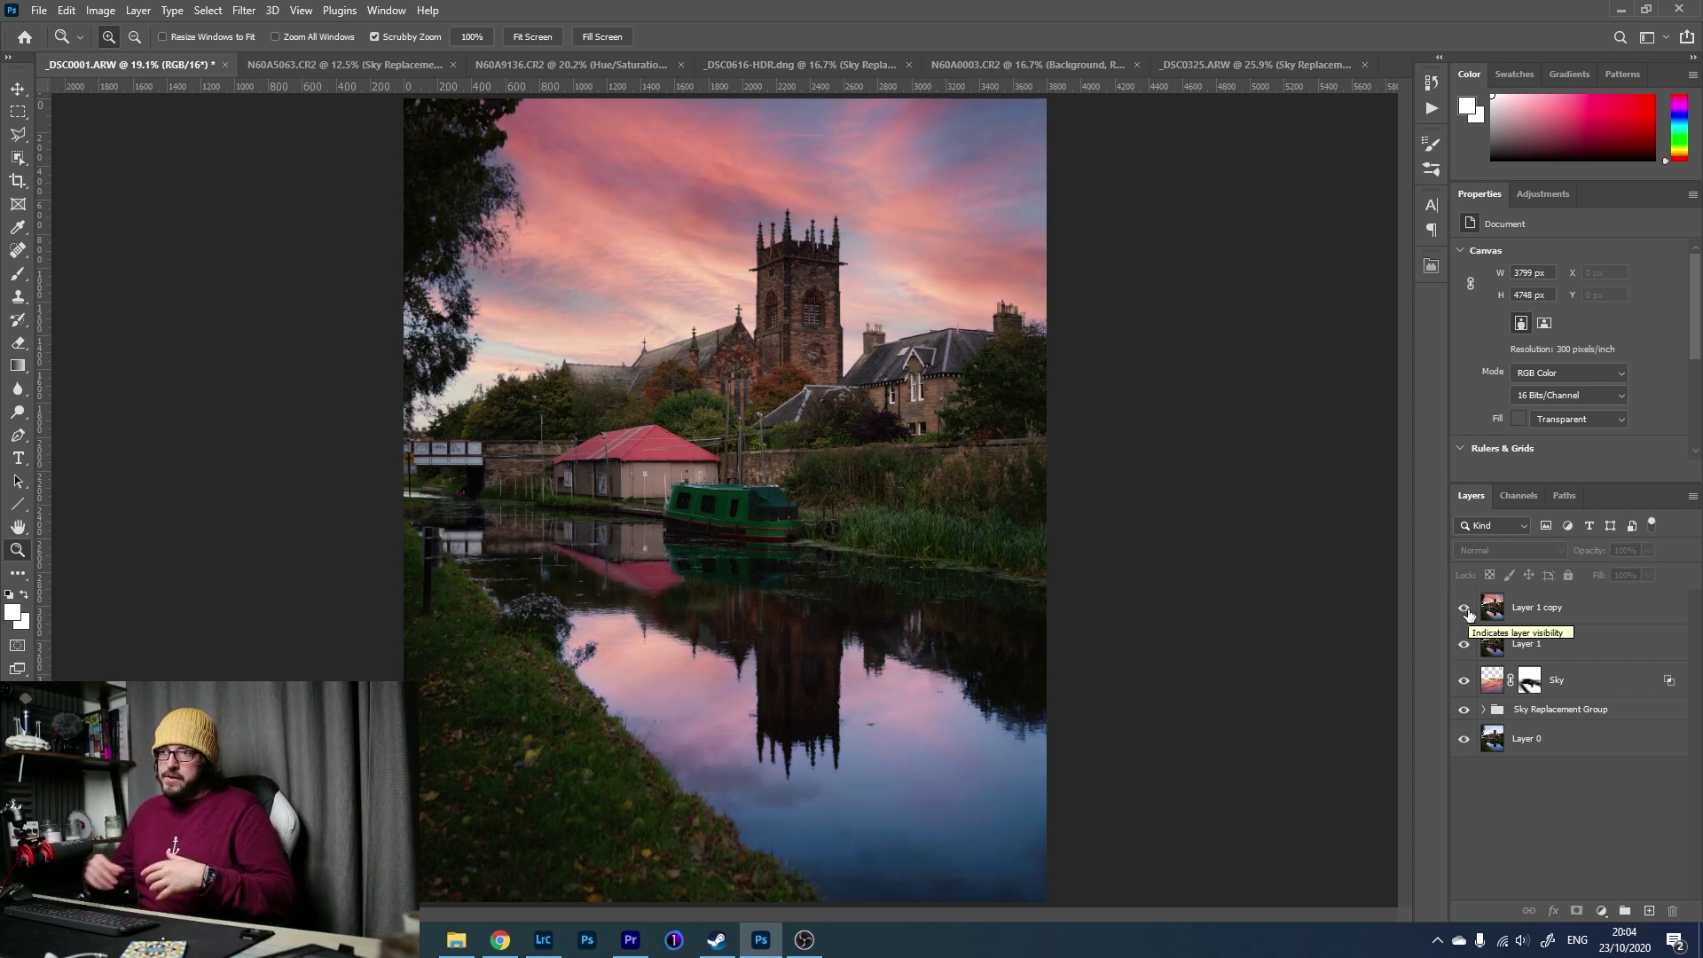
pyautogui.keyDown('alt'); pyautogui.click(1465, 739); pyautogui.keyUp('alt')
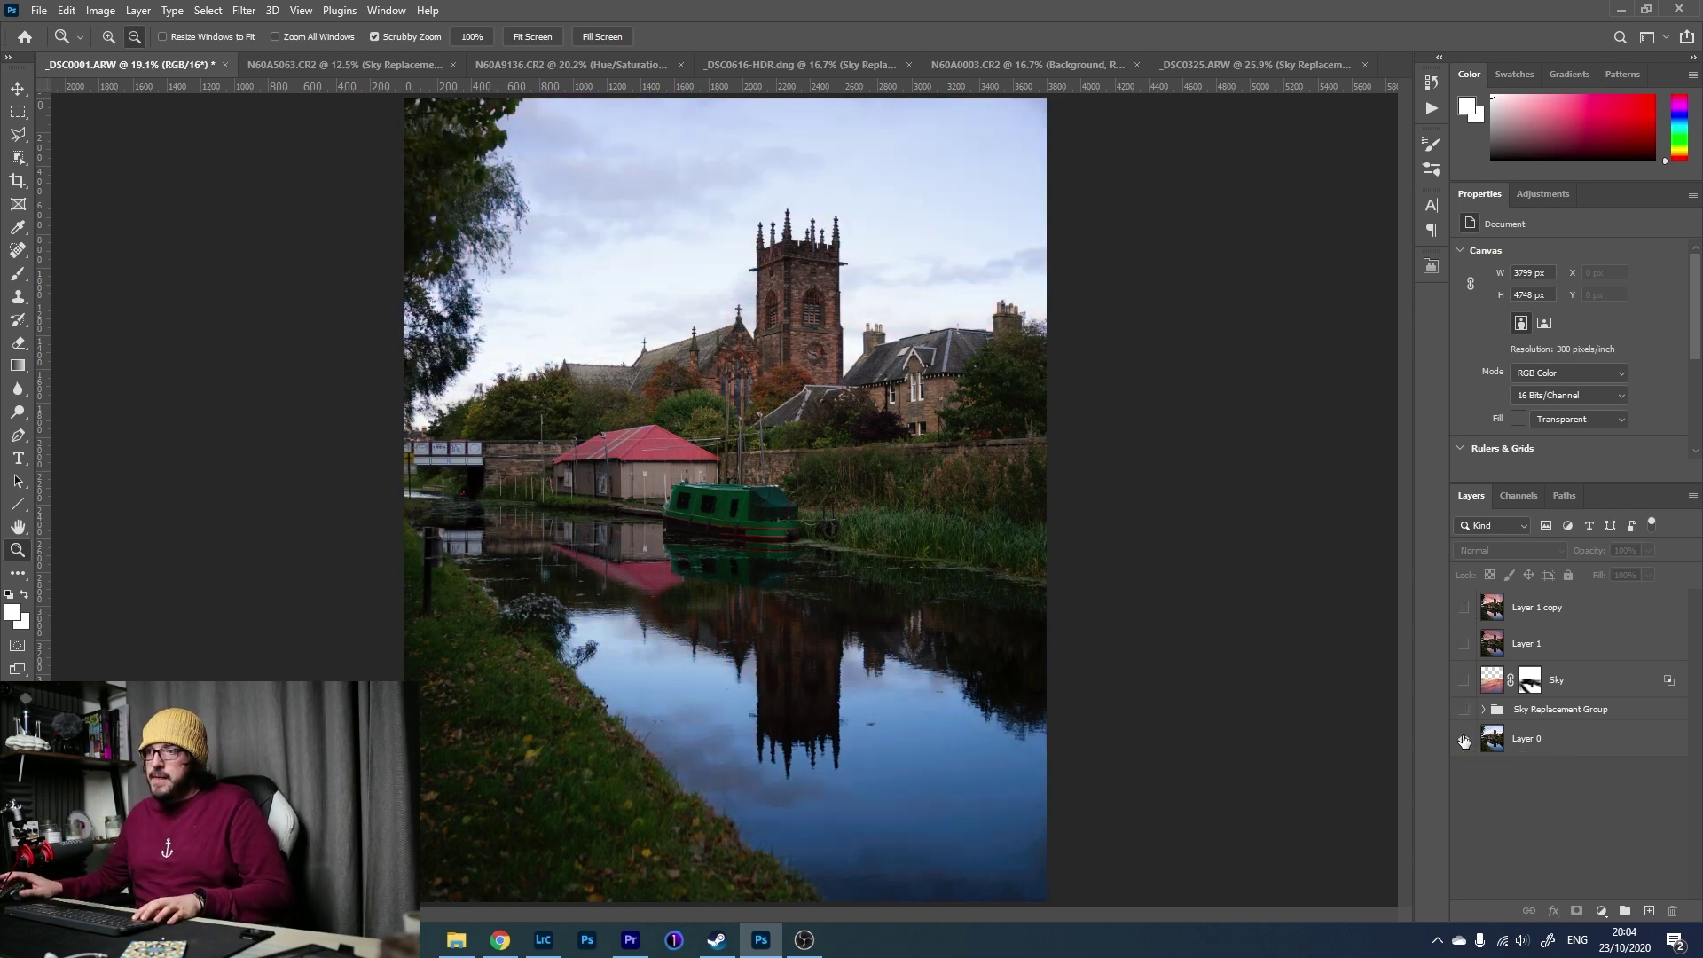
pyautogui.keyDown('alt'); pyautogui.click(1465, 740); pyautogui.keyUp('alt')
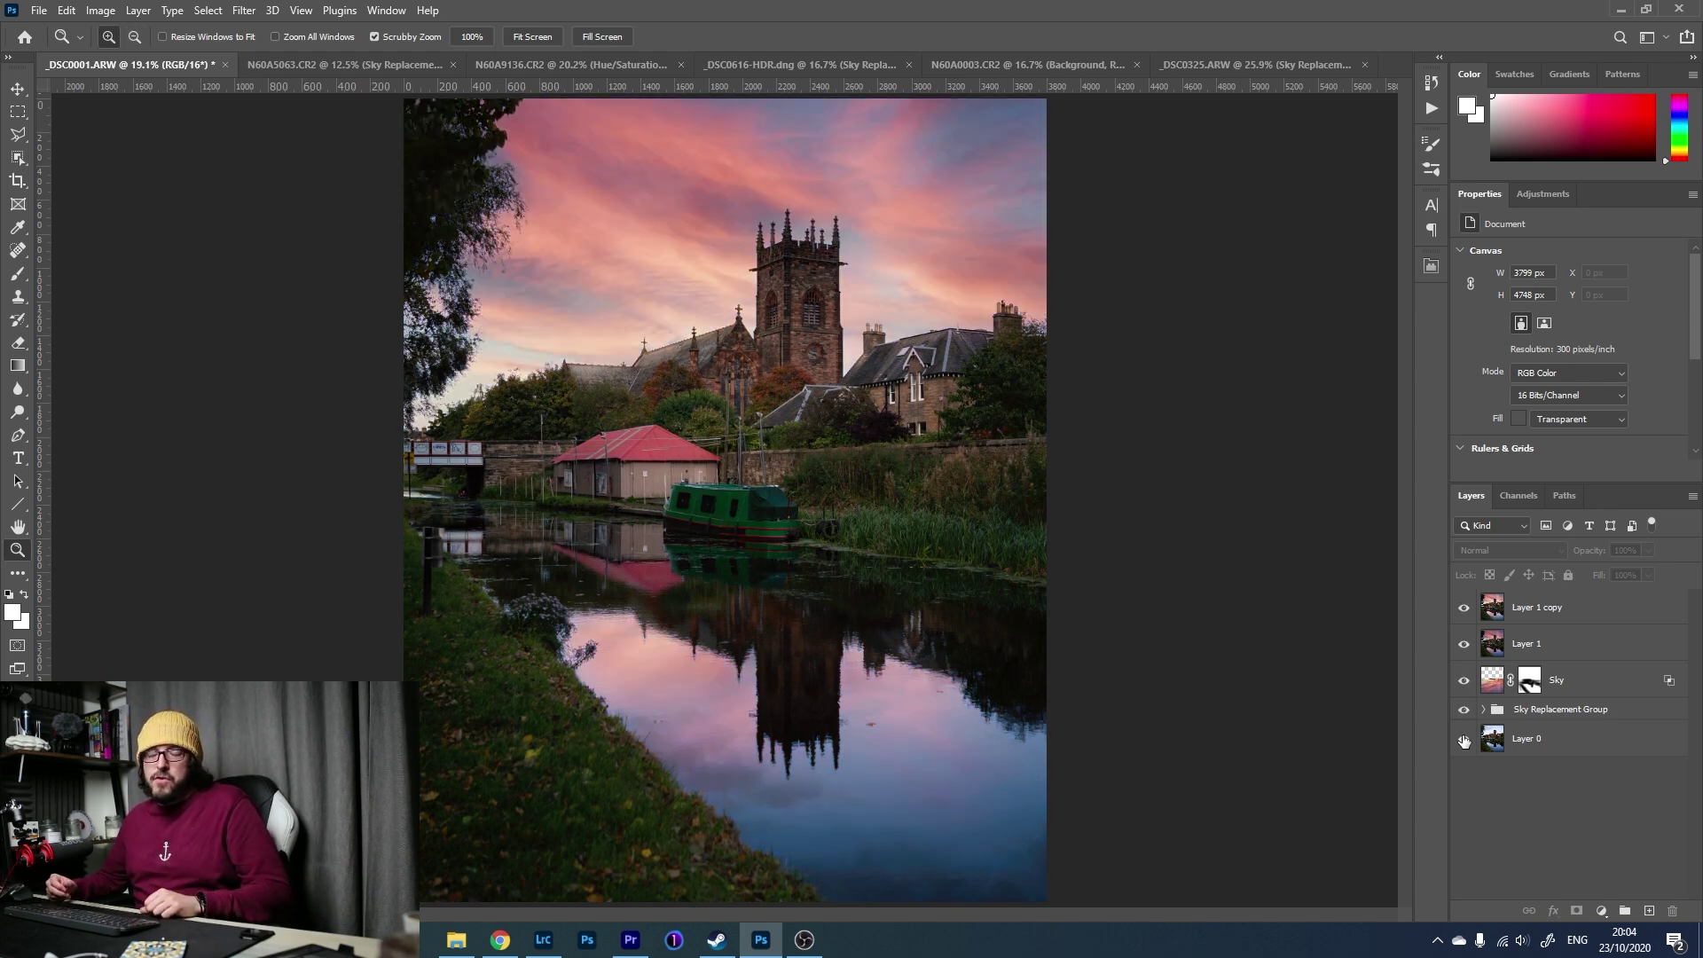
pyautogui.keyDown('alt'); pyautogui.click(1465, 739); pyautogui.keyUp('alt')
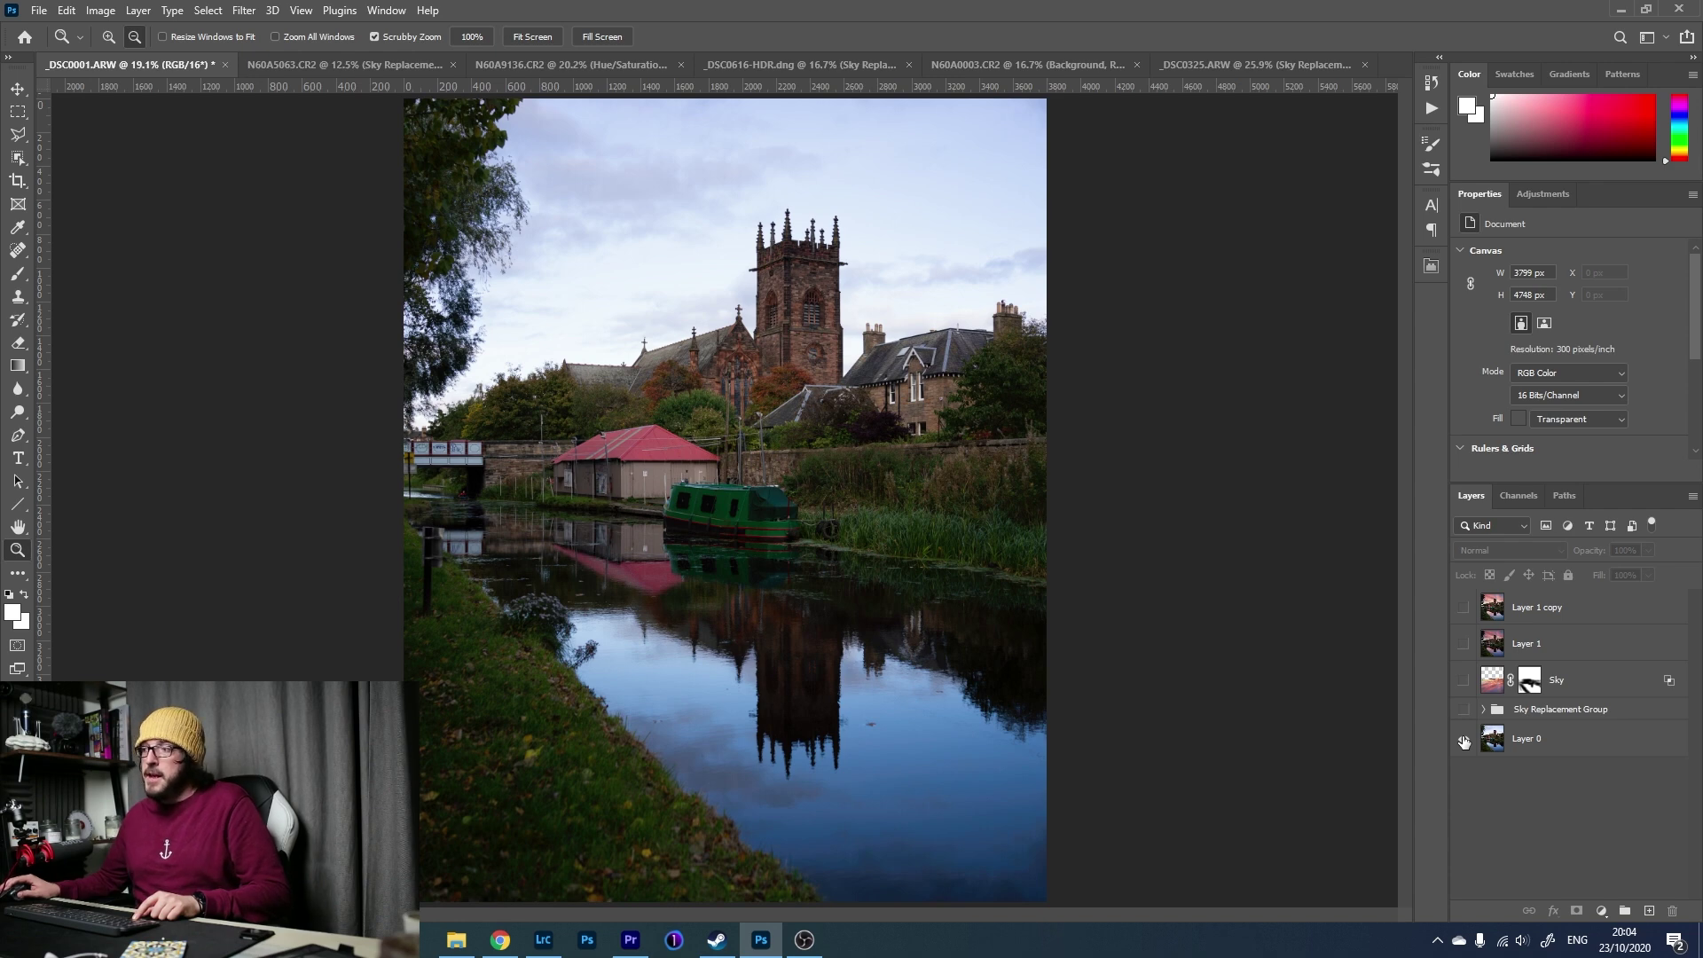
pyautogui.keyDown('alt'); pyautogui.click(1465, 740); pyautogui.keyUp('alt')
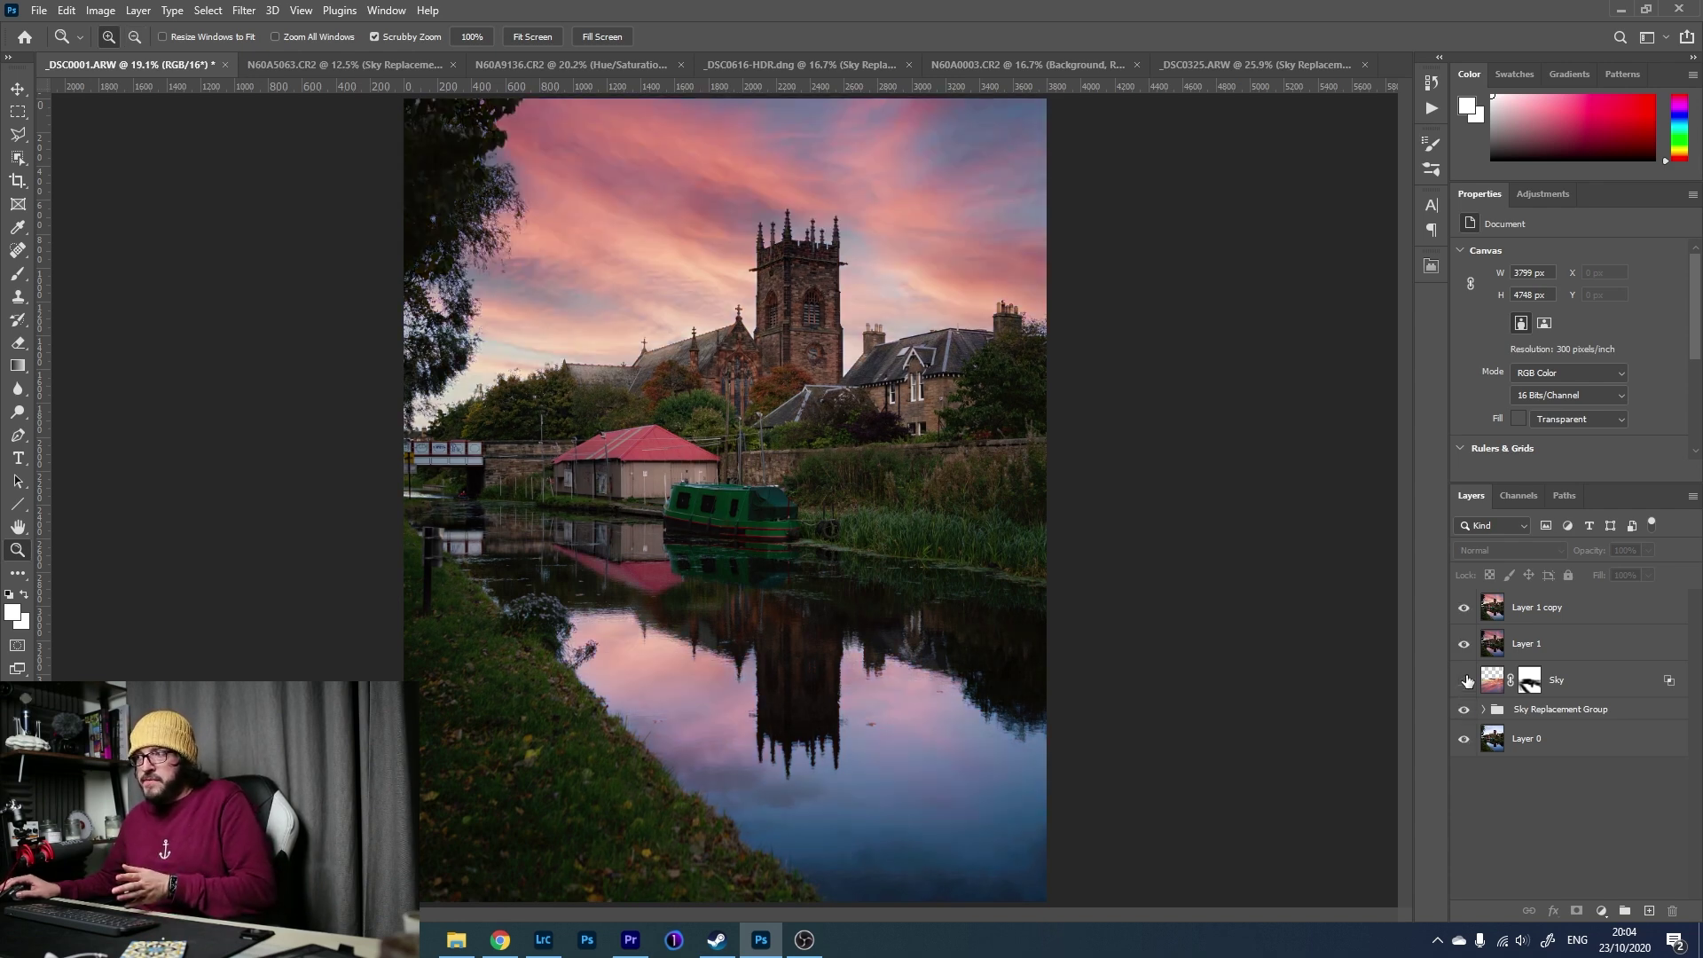